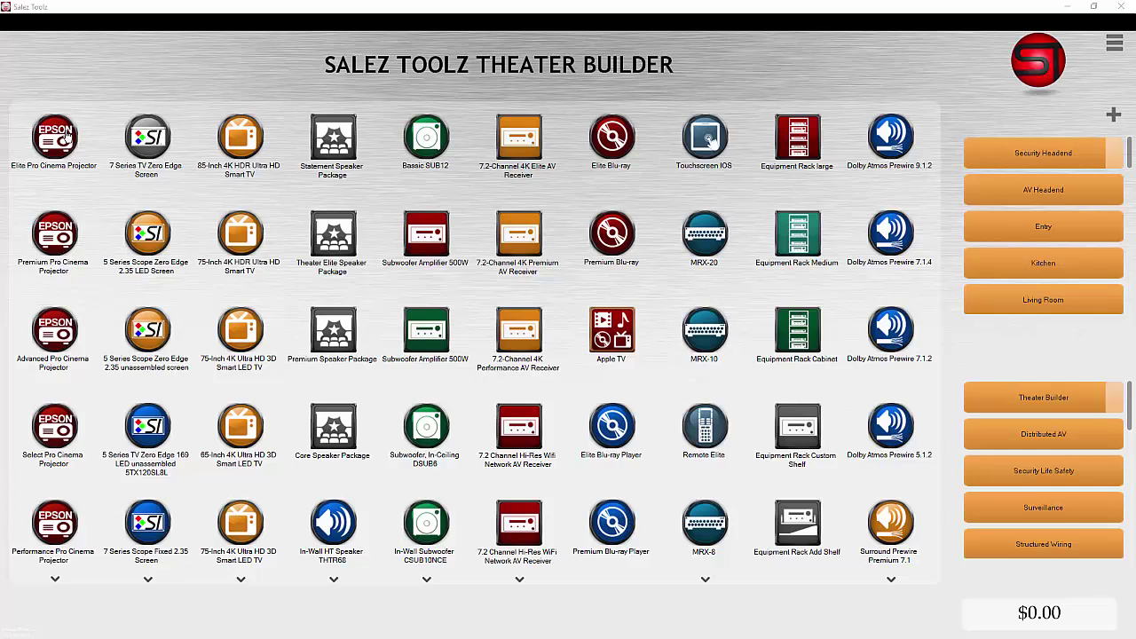
Step: View the product details of the Elite Pro Cinema Projector and the 5 Series Scope Zero Edge 2.35 LED Screen
{"action": "left_click", "coordinate": [46, 149]}
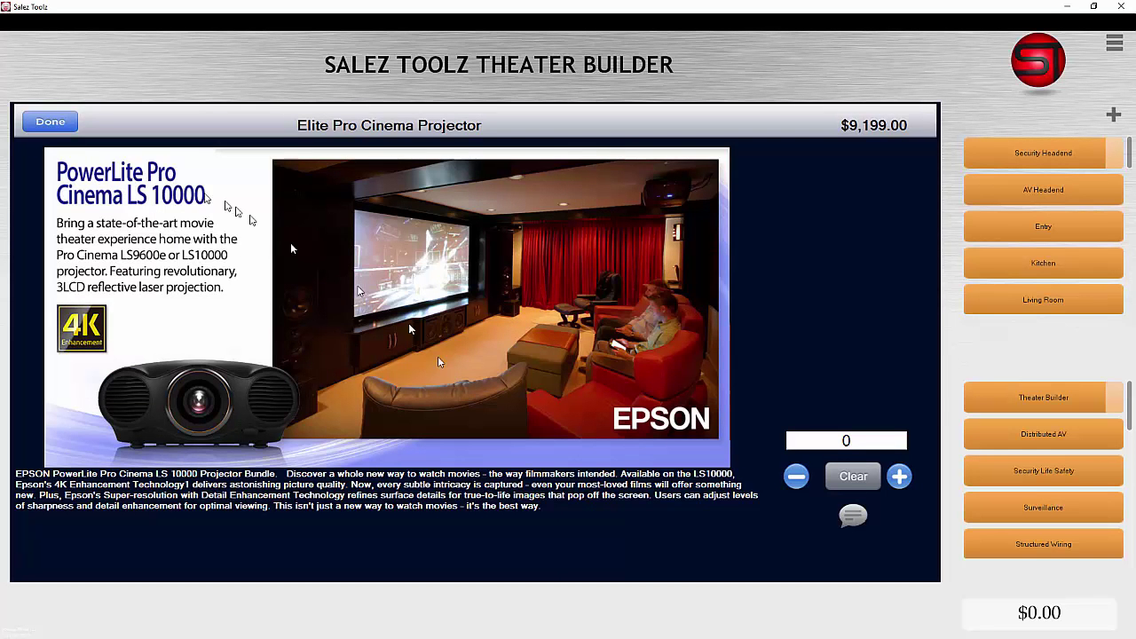
{"action": "left_click", "coordinate": [54, 123]}
{"action": "left_click", "coordinate": [158, 238]}
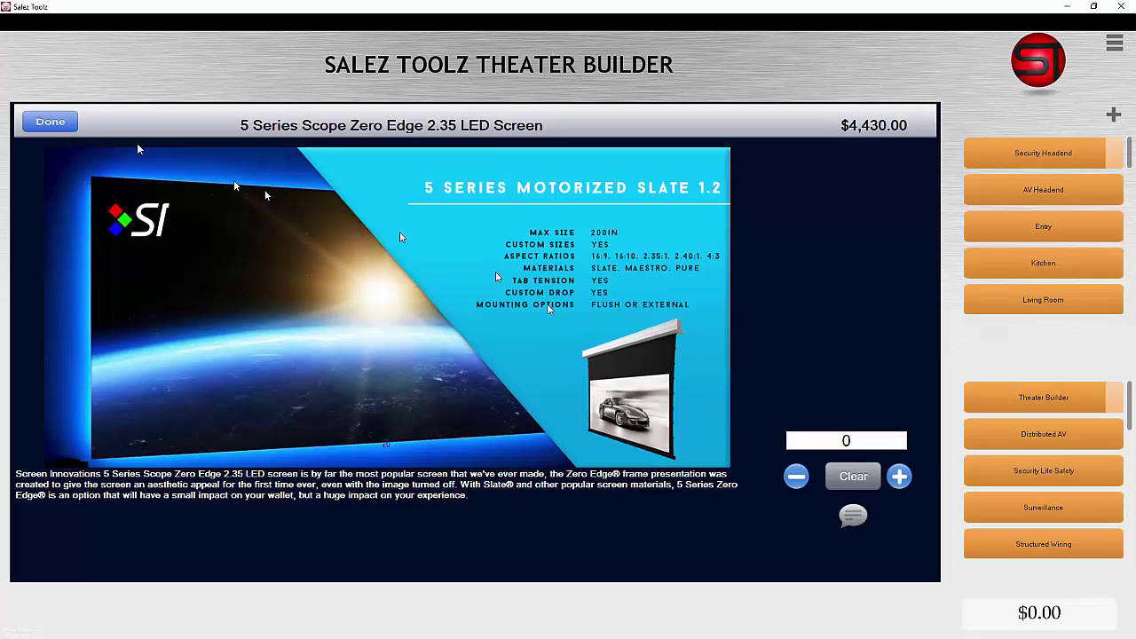
{"action": "left_click", "coordinate": [56, 124]}
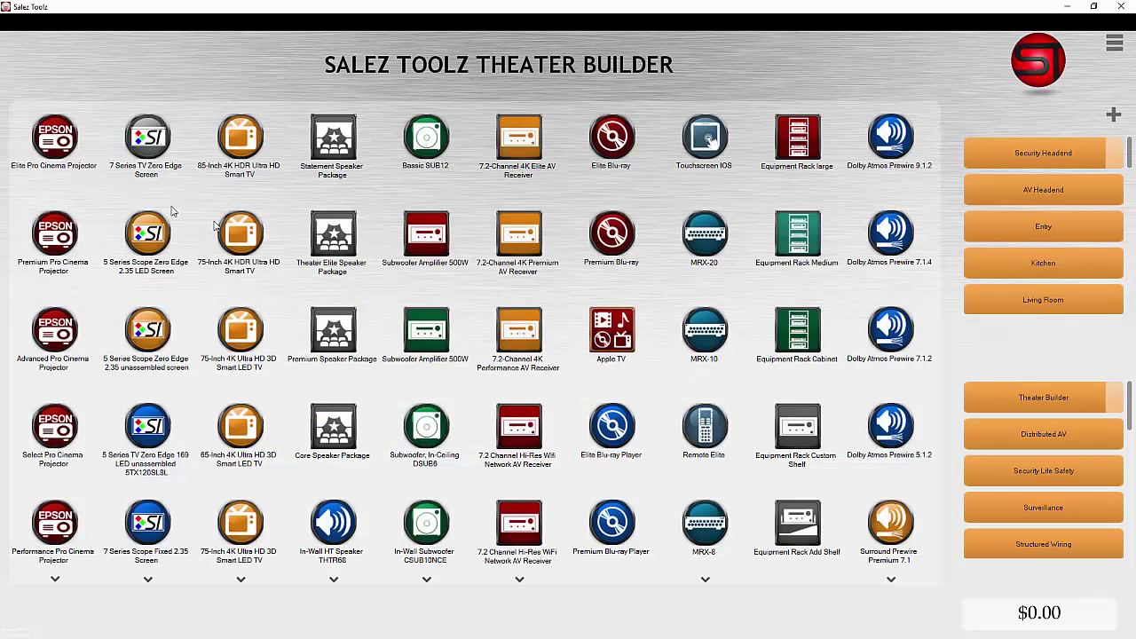
Step: View the product details of the Theater Elite Speaker Package and the 7.2-Channel 4K Premium AV Receiver
{"action": "left_click", "coordinate": [323, 243]}
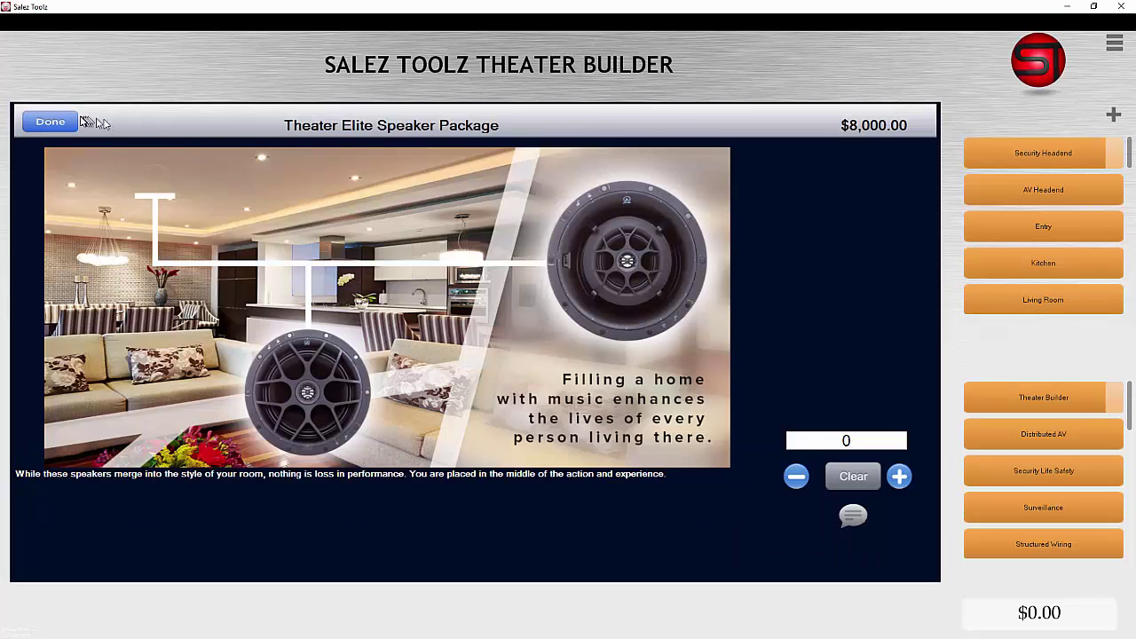
{"action": "left_click", "coordinate": [51, 122]}
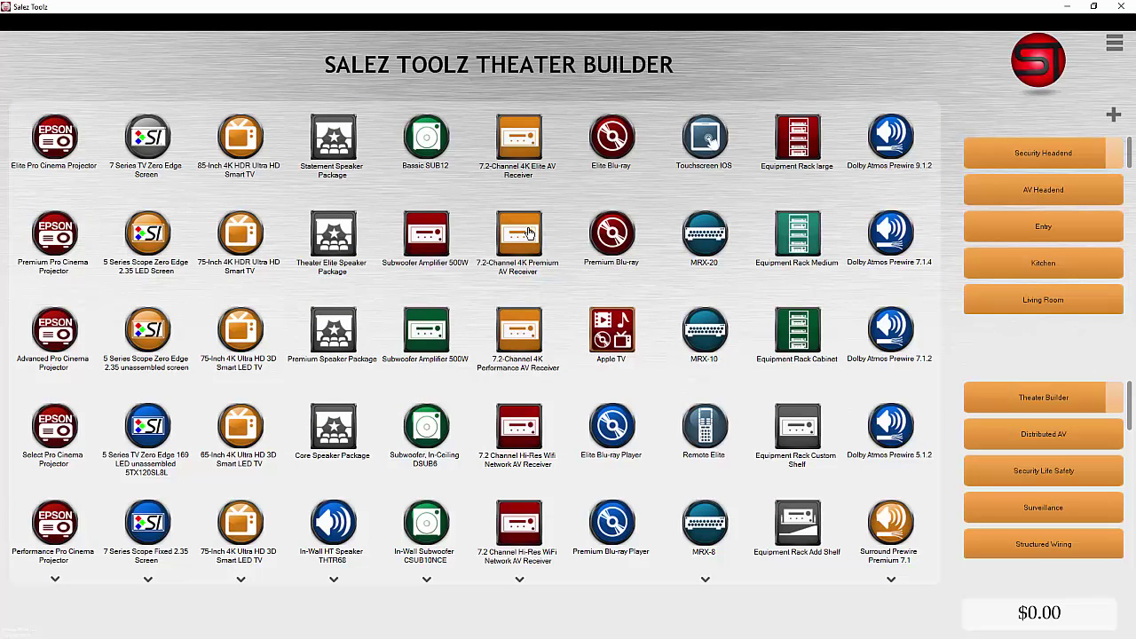
{"action": "left_click", "coordinate": [528, 232]}
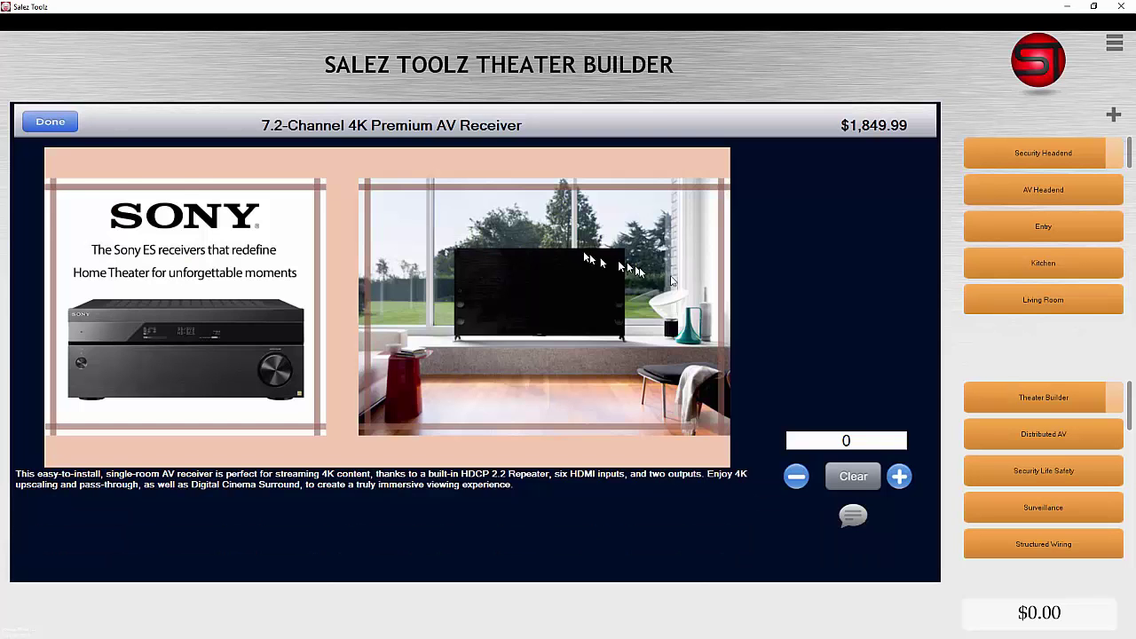
{"action": "left_click", "coordinate": [51, 123]}
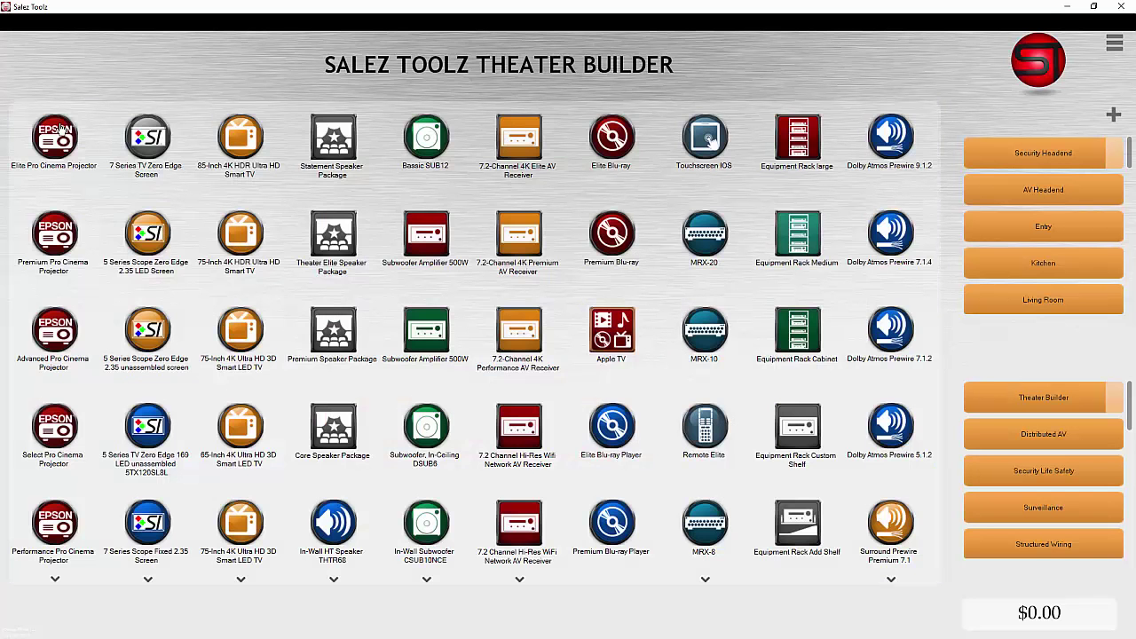
Step: Browse the products offered in the Distributed AV, Security Life Safety and Surveillance categories
{"action": "left_click", "coordinate": [1023, 433]}
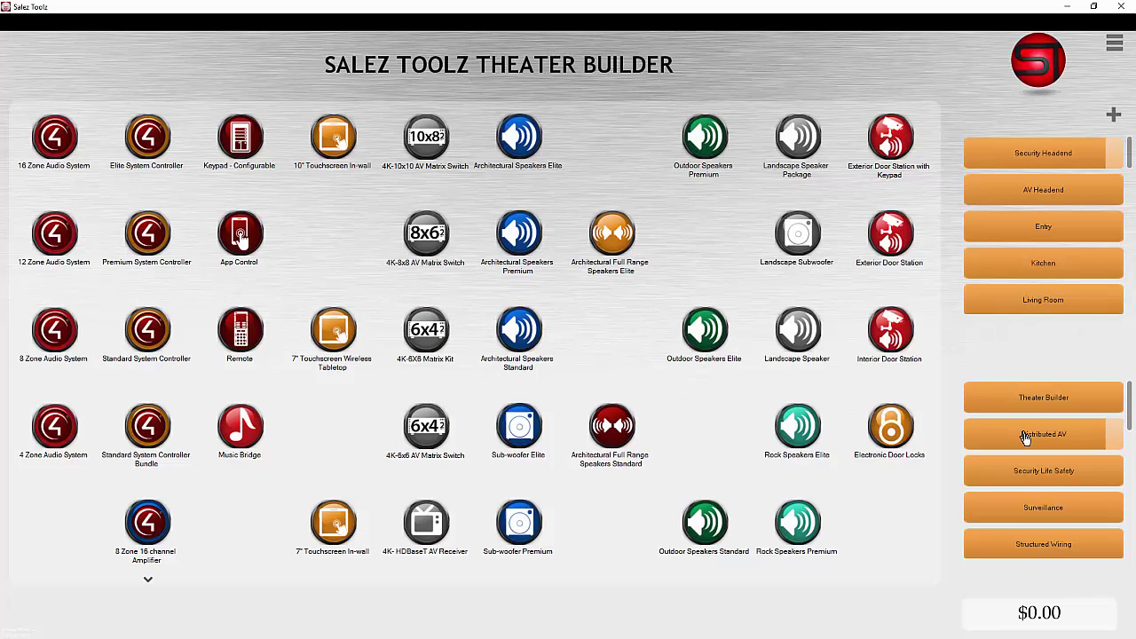
{"action": "left_click", "coordinate": [1039, 483]}
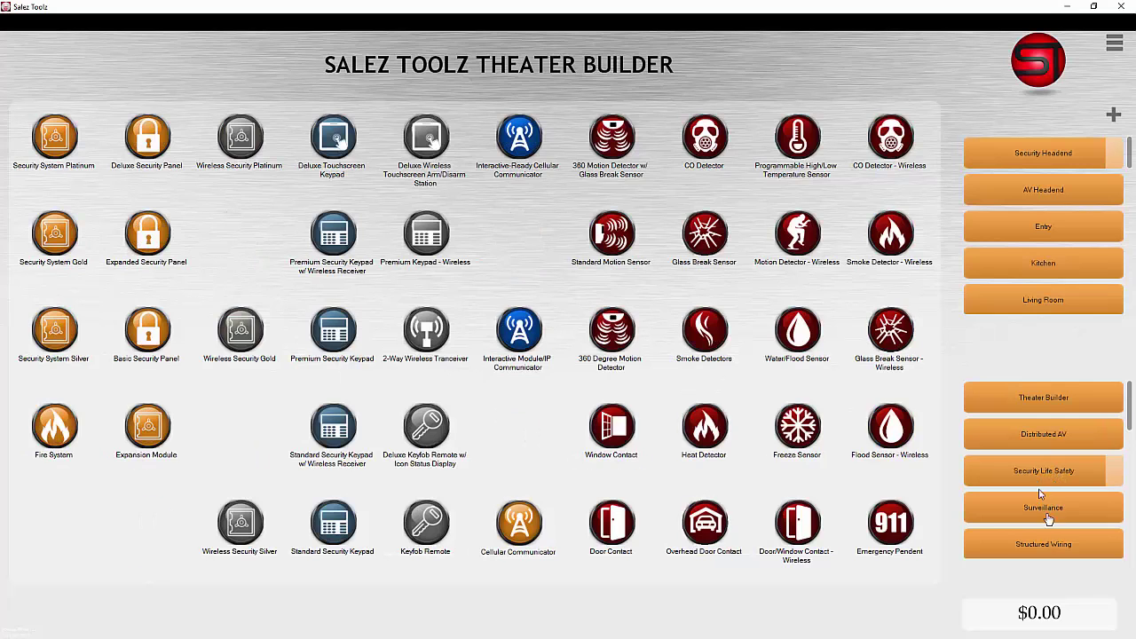
{"action": "left_click", "coordinate": [1050, 522]}
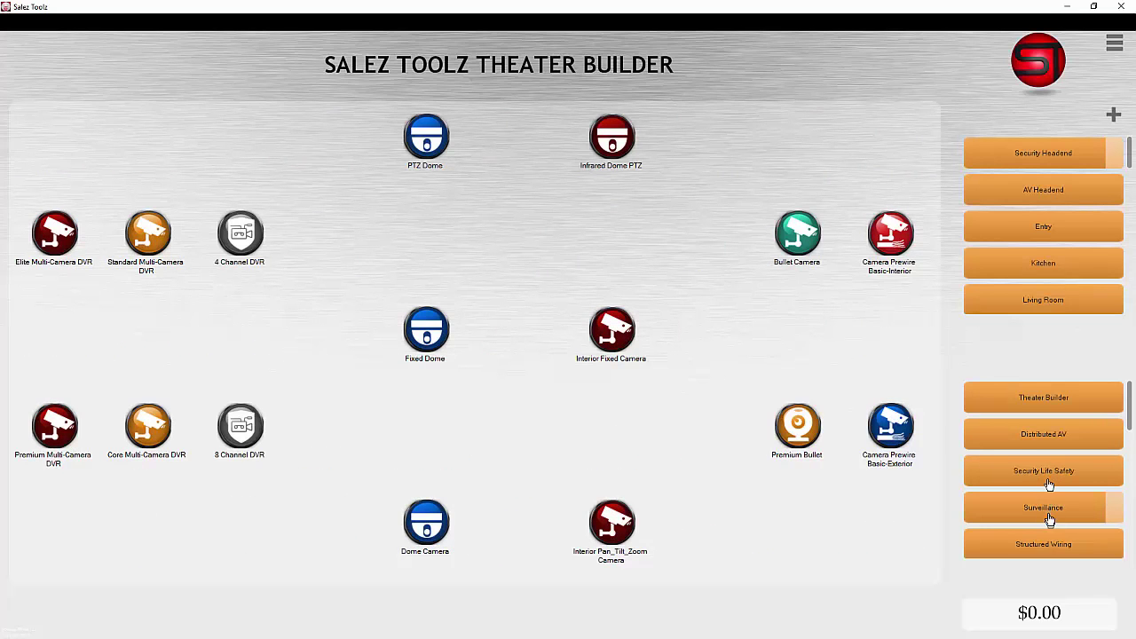
Step: Look through the available datasets without loading one, and return to the Theater Builder category
{"action": "left_click", "coordinate": [1115, 43]}
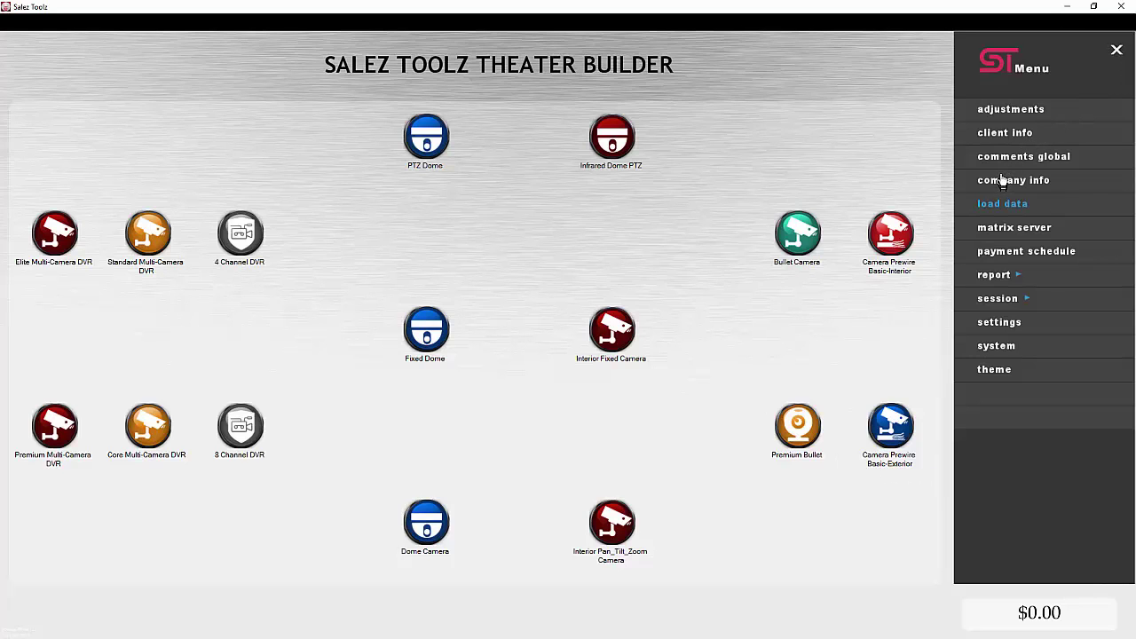
{"action": "left_click", "coordinate": [990, 204]}
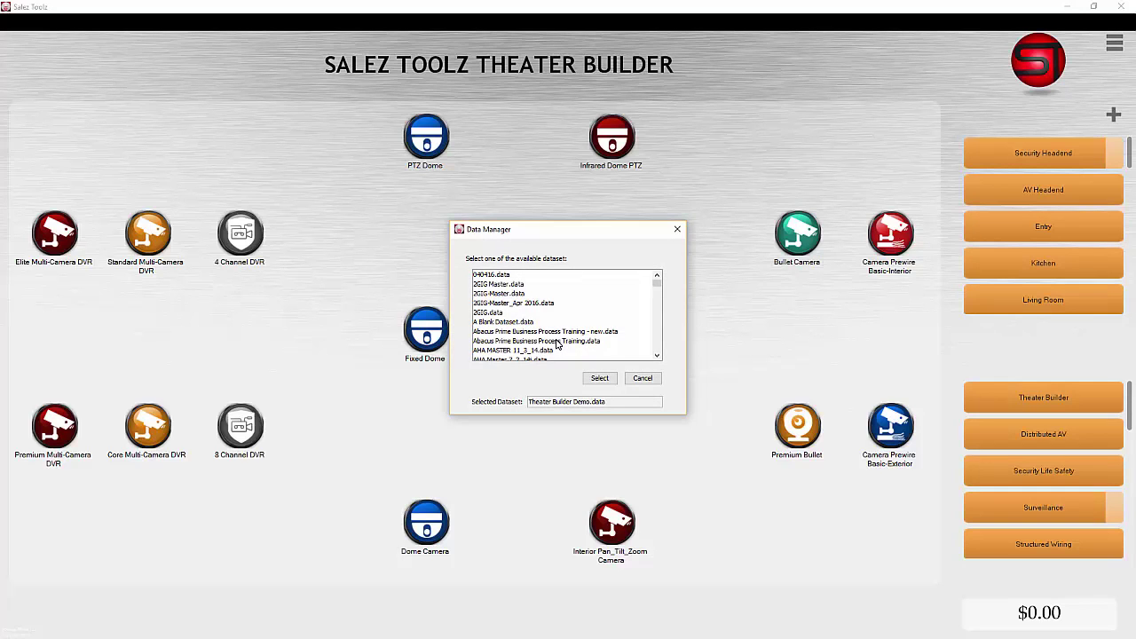
{"action": "left_click", "coordinate": [643, 379]}
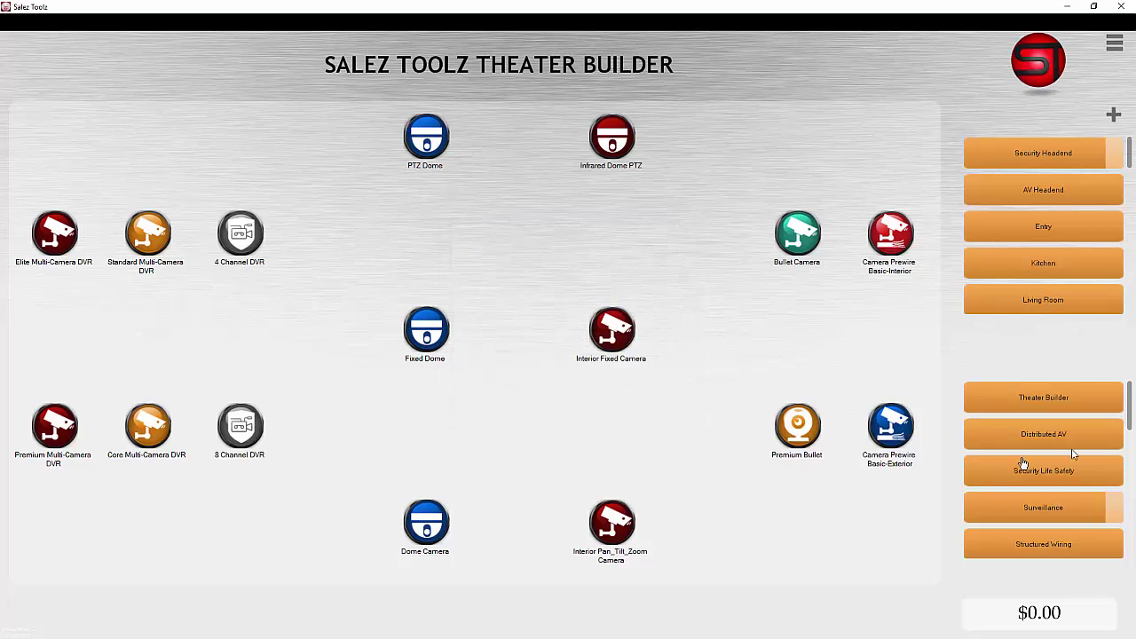
{"action": "left_click", "coordinate": [1056, 396]}
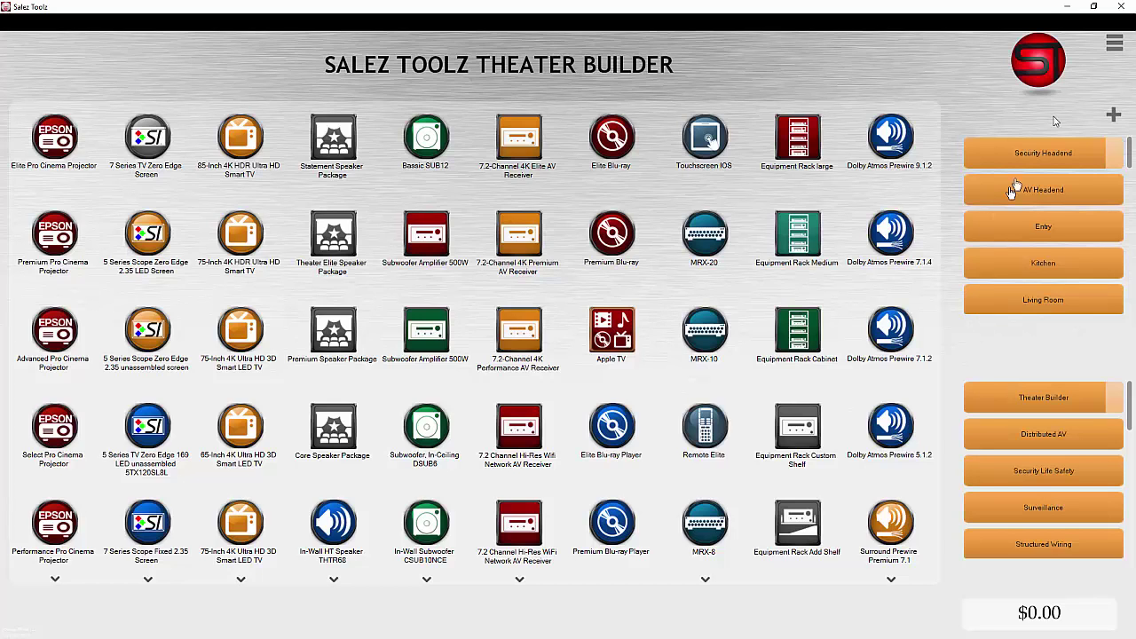
Step: Preview the Black and BluSchool themes and apply the Flat Silver theme to the interface
{"action": "left_click", "coordinate": [1116, 43]}
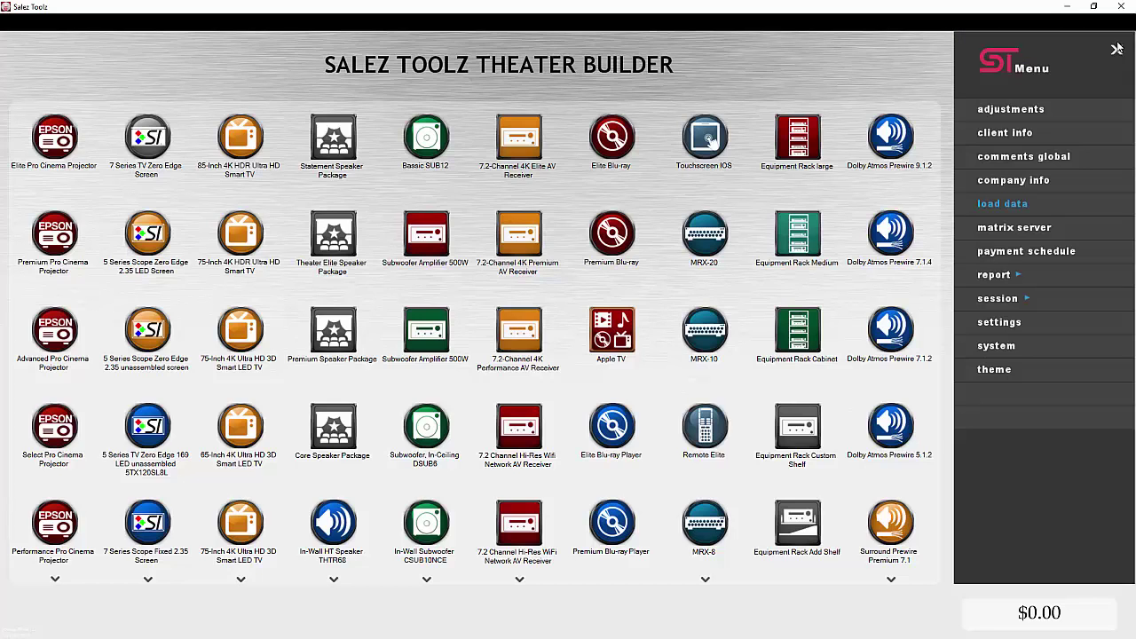
{"action": "left_click", "coordinate": [996, 371]}
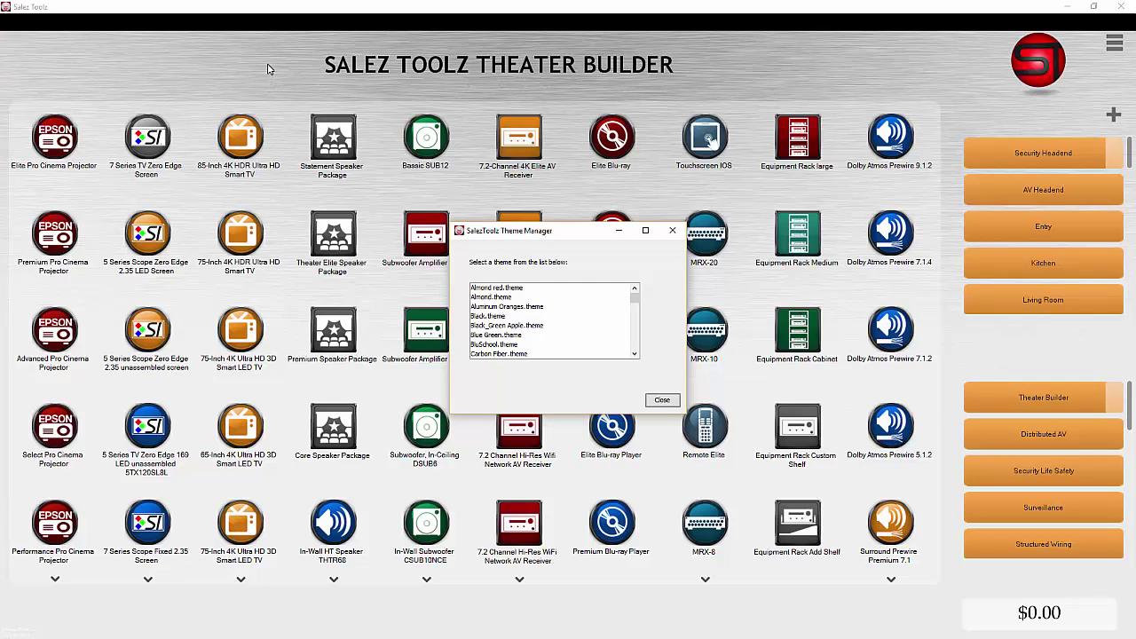
{"action": "left_click", "coordinate": [491, 318]}
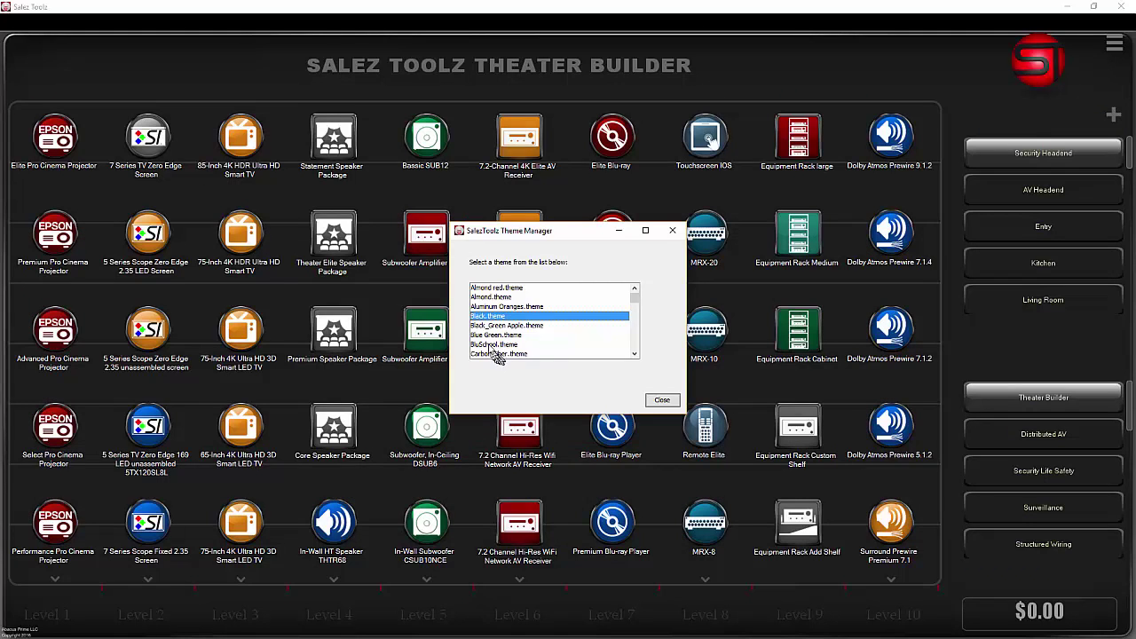
{"action": "left_click", "coordinate": [489, 345]}
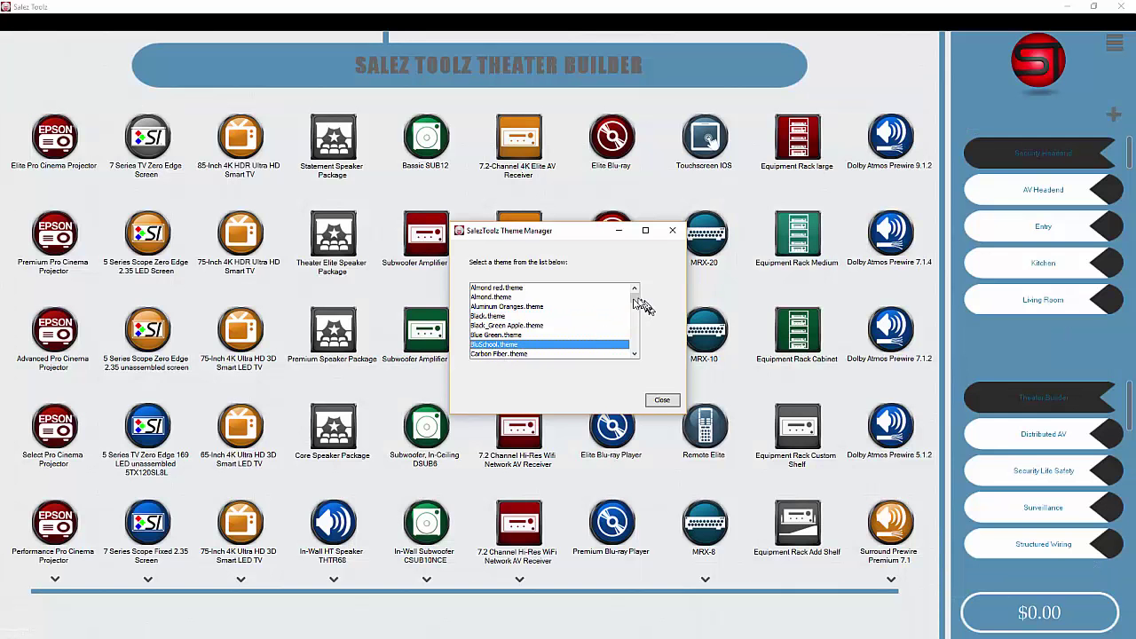
{"action": "left_click_drag", "start_coordinate": [634, 299], "coordinate": [635, 316]}
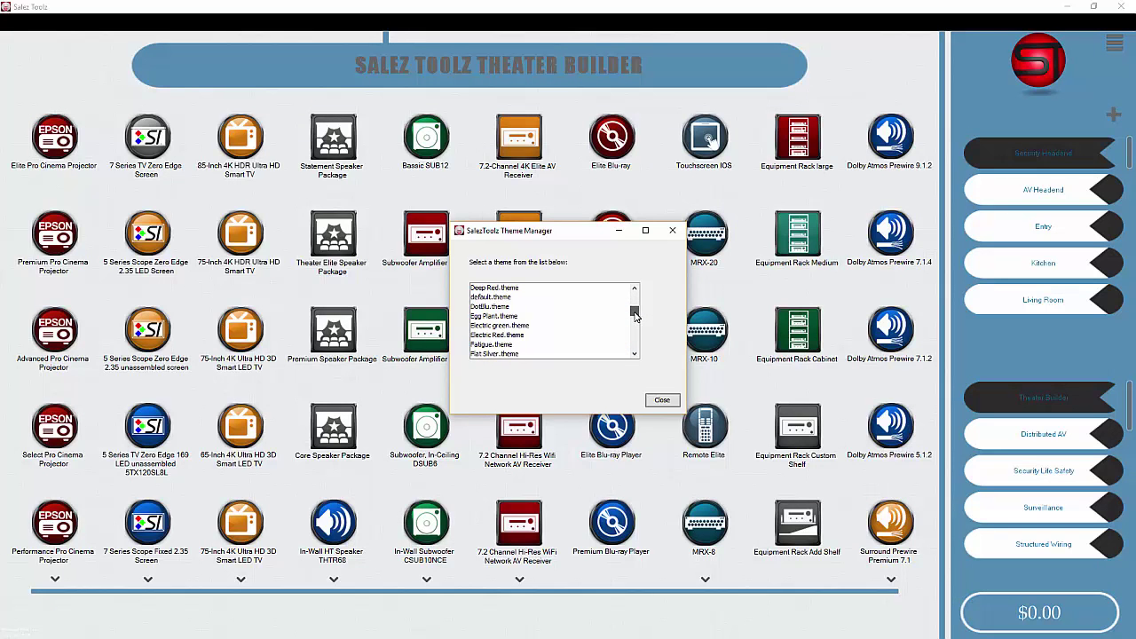
{"action": "left_click", "coordinate": [503, 354]}
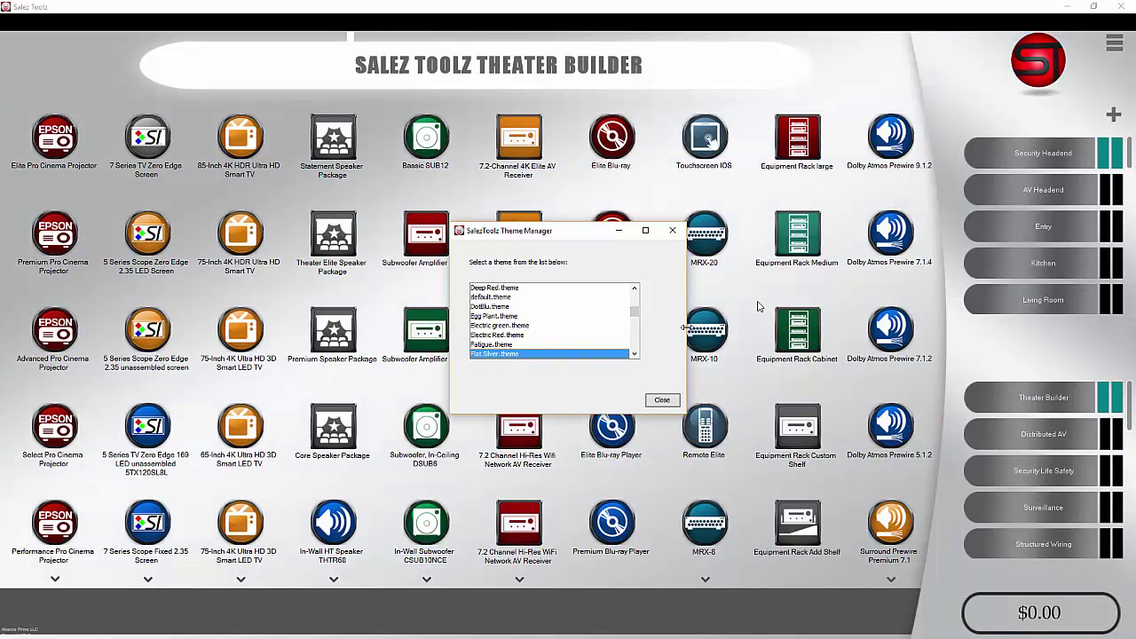
{"action": "left_click", "coordinate": [657, 406]}
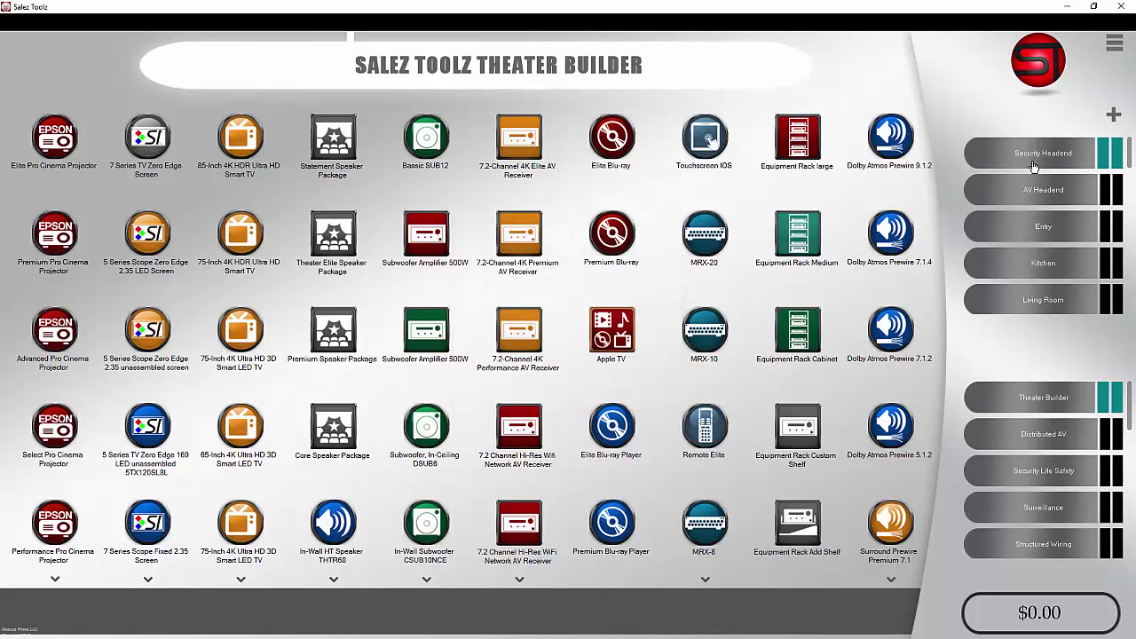
Step: Replace the company logo with the image "ST - black square red letters copy.png"
{"action": "left_click", "coordinate": [1022, 73]}
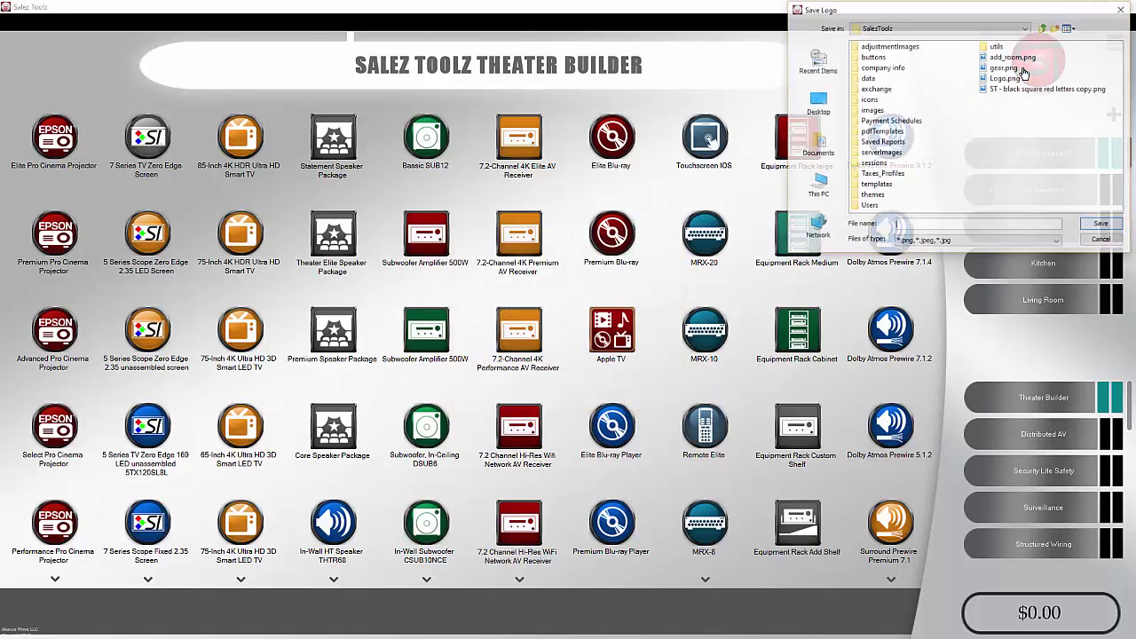
{"action": "left_click", "coordinate": [998, 88]}
{"action": "left_click", "coordinate": [1101, 225]}
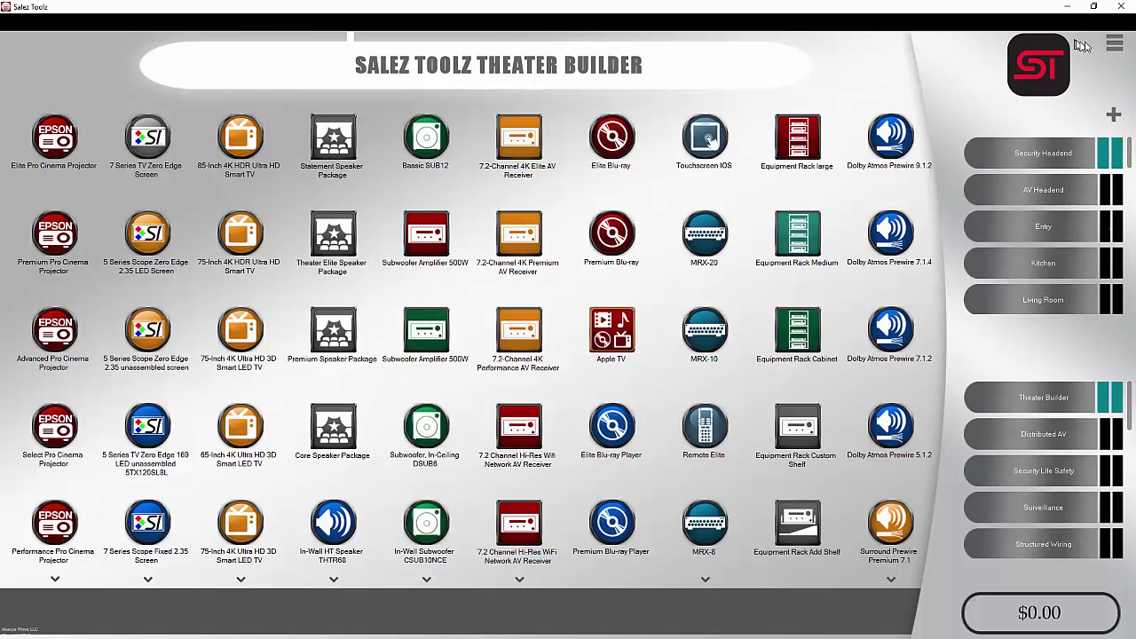
Step: Review the company information, including salesperson contact fields and the terms and agreement text, without changing it
{"action": "left_click", "coordinate": [1114, 45]}
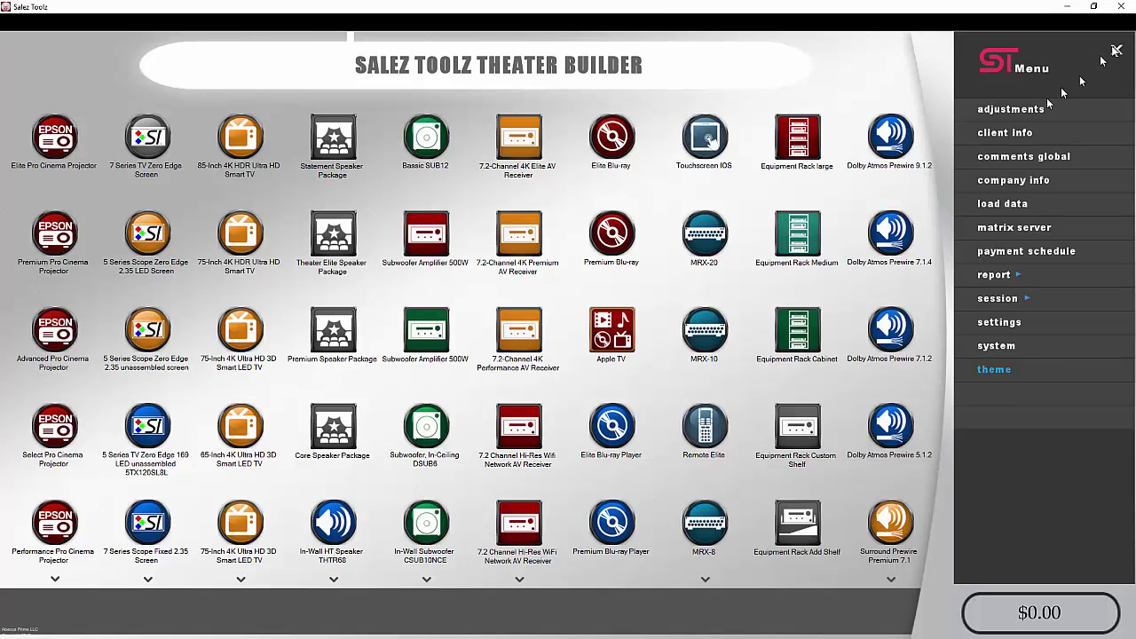
{"action": "left_click", "coordinate": [999, 179]}
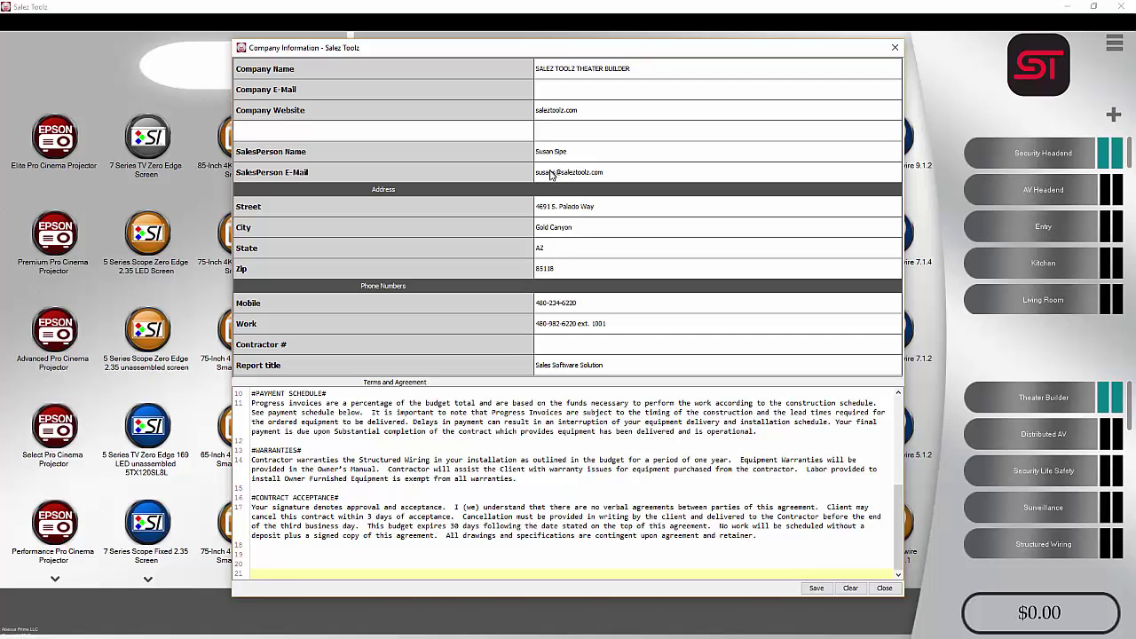
{"action": "left_click", "coordinate": [882, 588]}
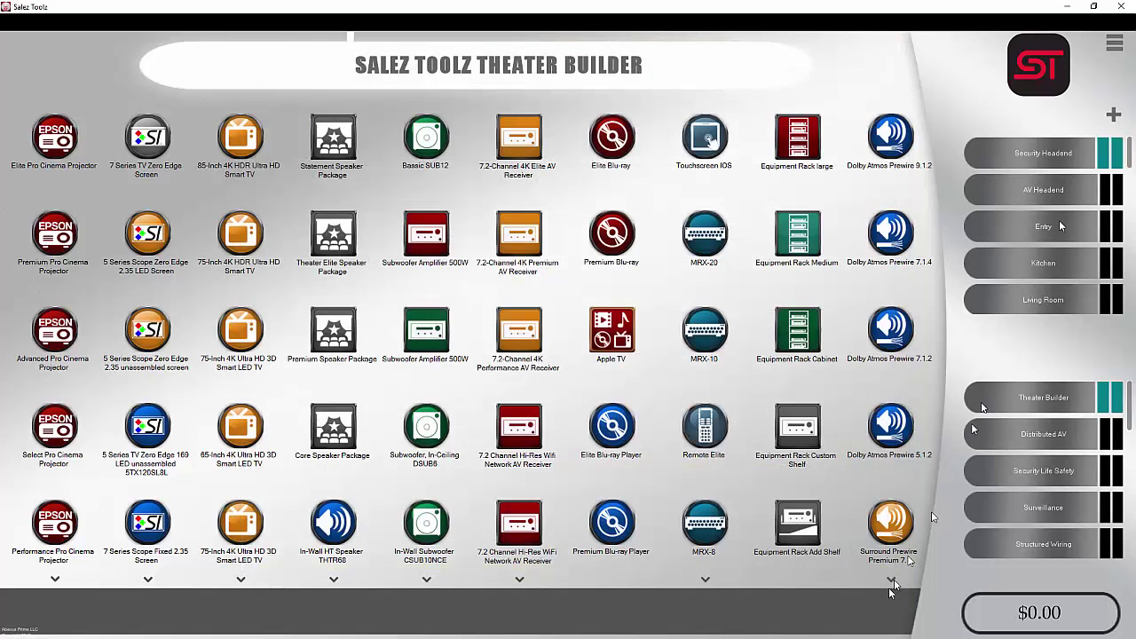
Step: Import the client's contact details from their vCard file in Documents and save the client information
{"action": "left_click", "coordinate": [1115, 42]}
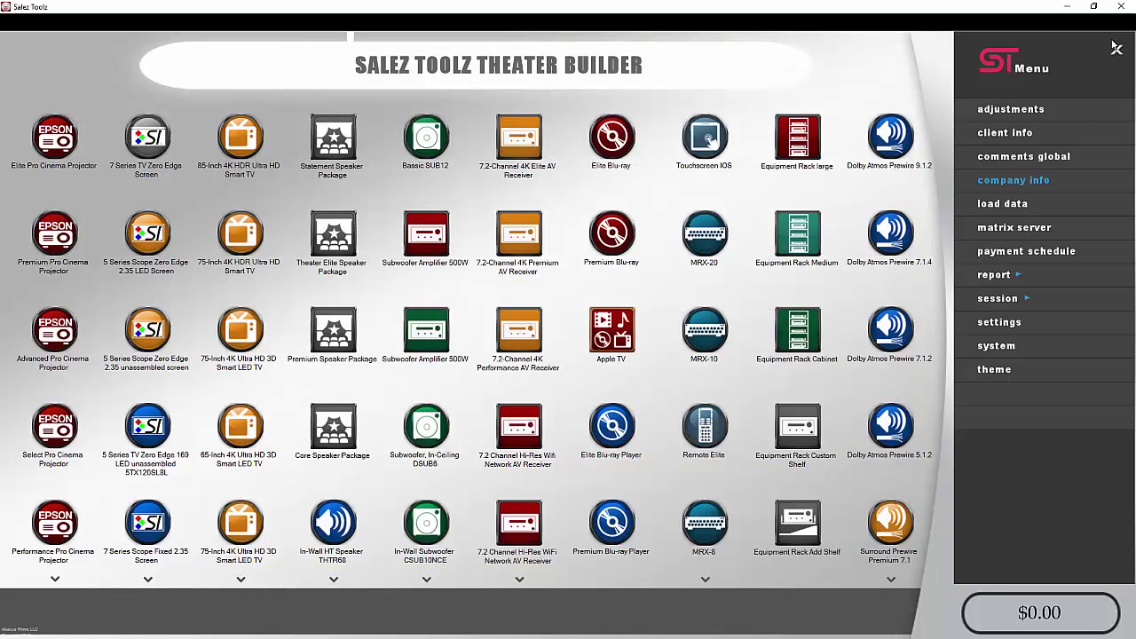
{"action": "left_click", "coordinate": [1052, 133]}
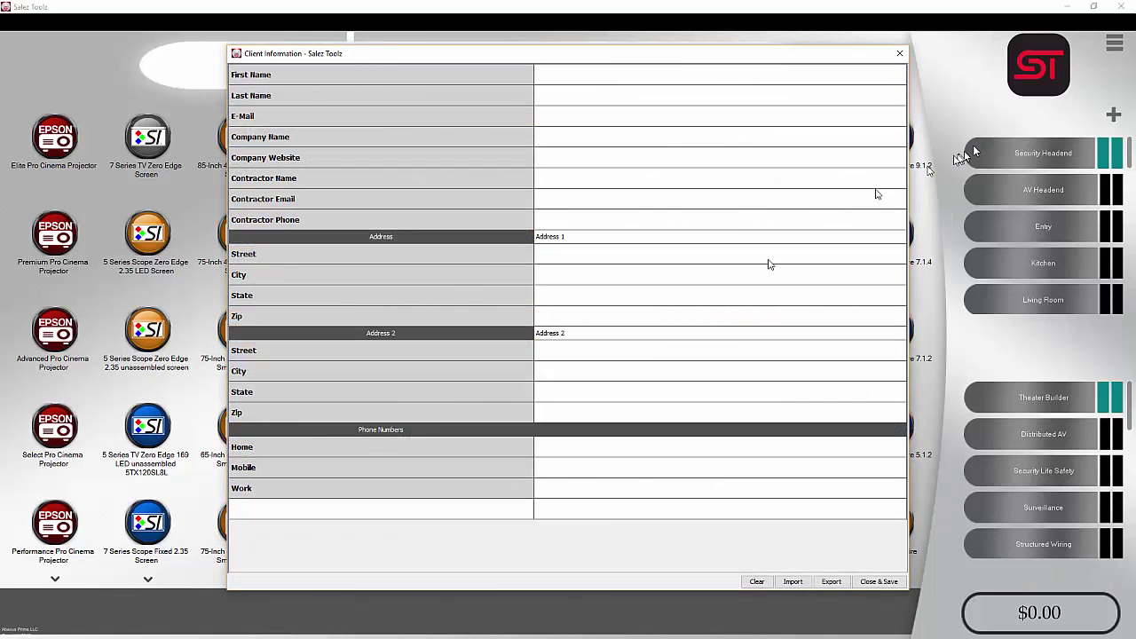
{"action": "left_click", "coordinate": [792, 581]}
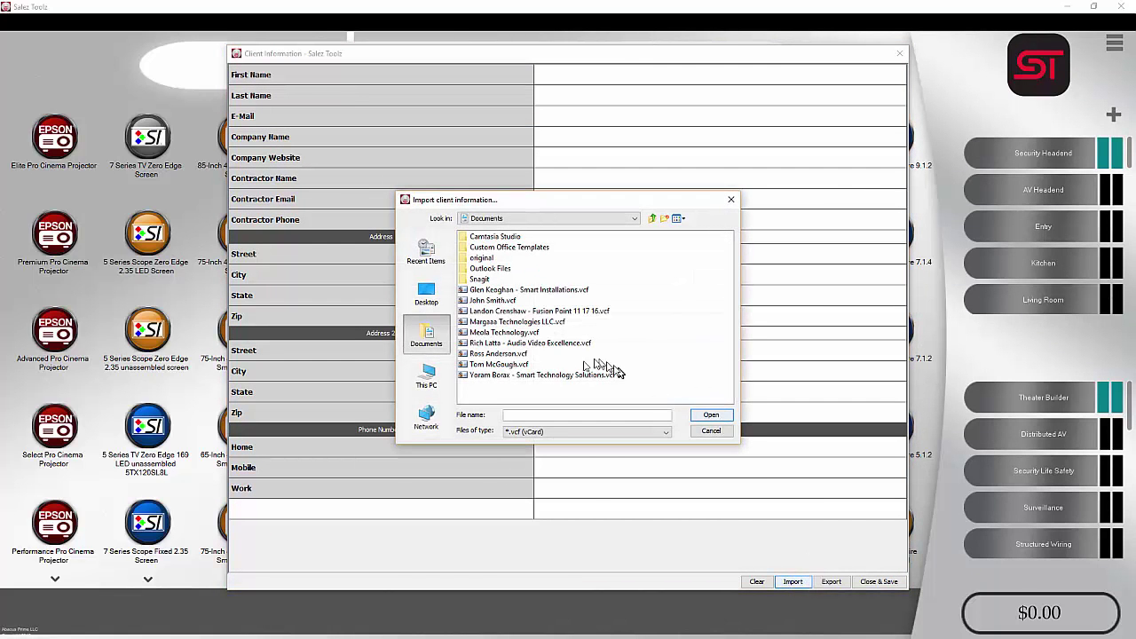
{"action": "left_click", "coordinate": [494, 301]}
{"action": "left_click", "coordinate": [711, 416]}
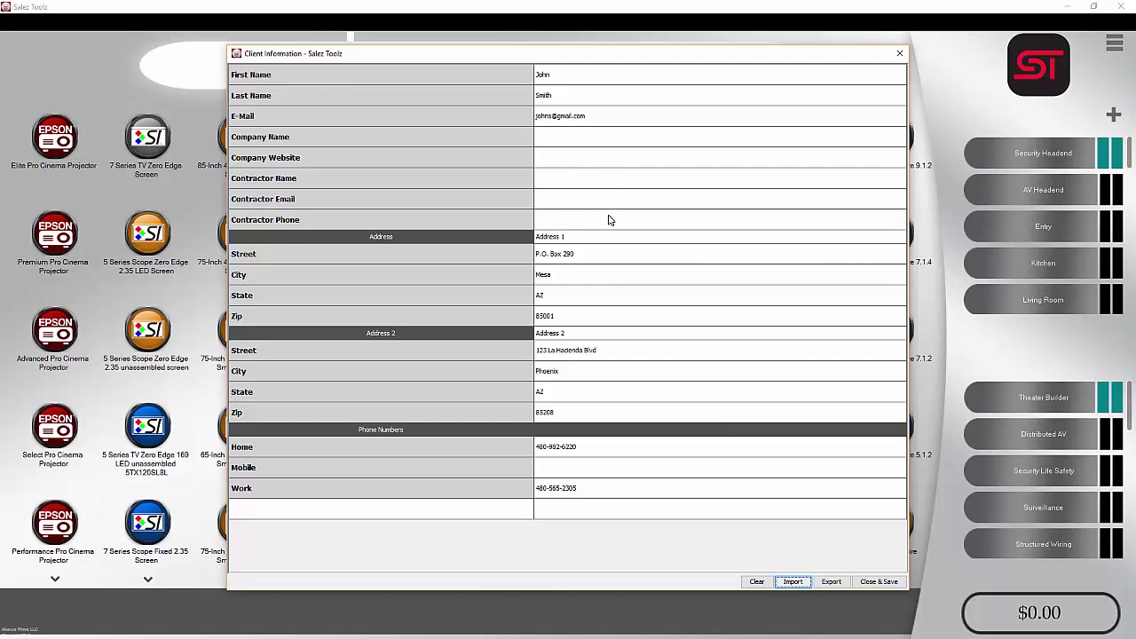
{"action": "left_click", "coordinate": [878, 583]}
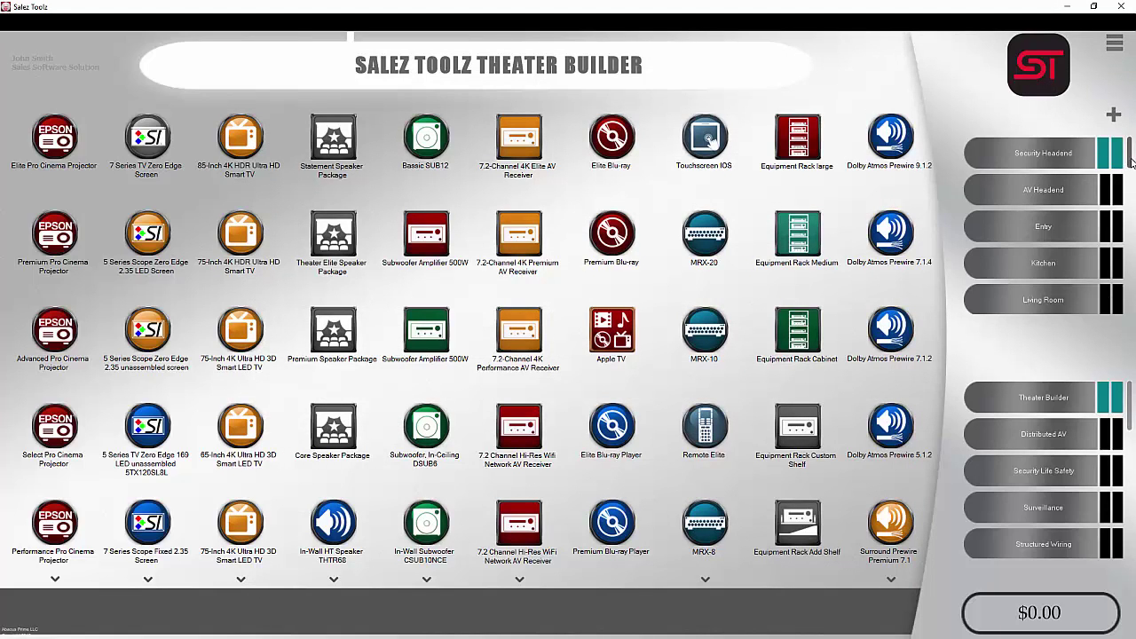
Step: Add a new location at the end of the locations list and name it Media Room
{"action": "mouse_move", "coordinate": [1131, 161]}
{"action": "left_mouse_down"}
{"action": "mouse_move", "coordinate": [1131, 191]}
{"action": "mouse_move", "coordinate": [1131, 162]}
{"action": "mouse_move", "coordinate": [1131, 175]}
{"action": "left_mouse_up"}
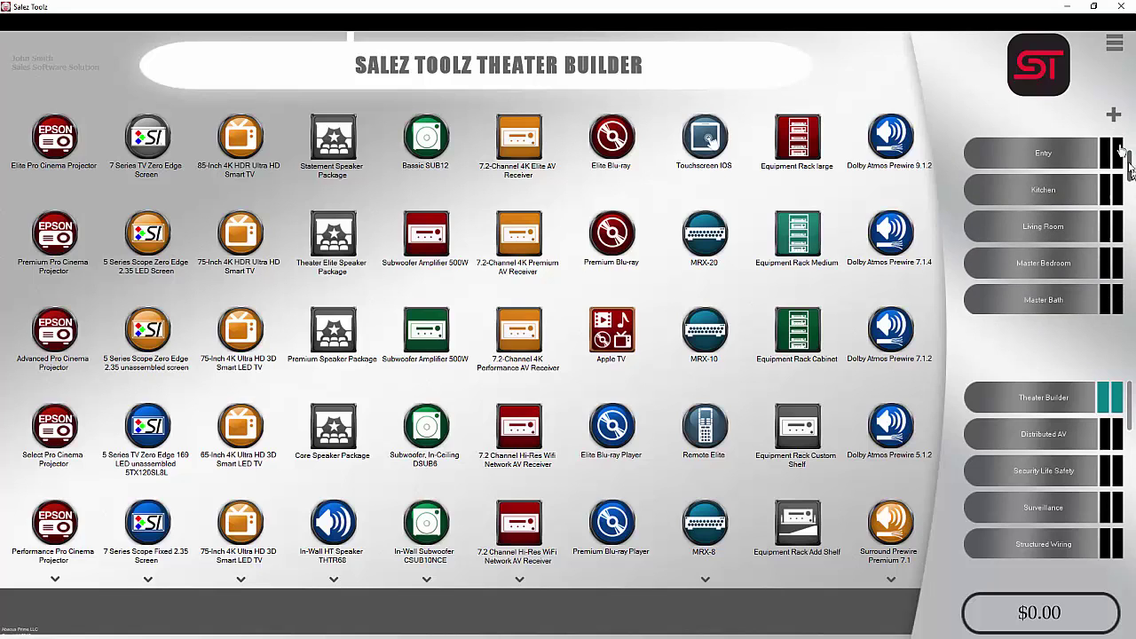
{"action": "left_click", "coordinate": [1114, 113]}
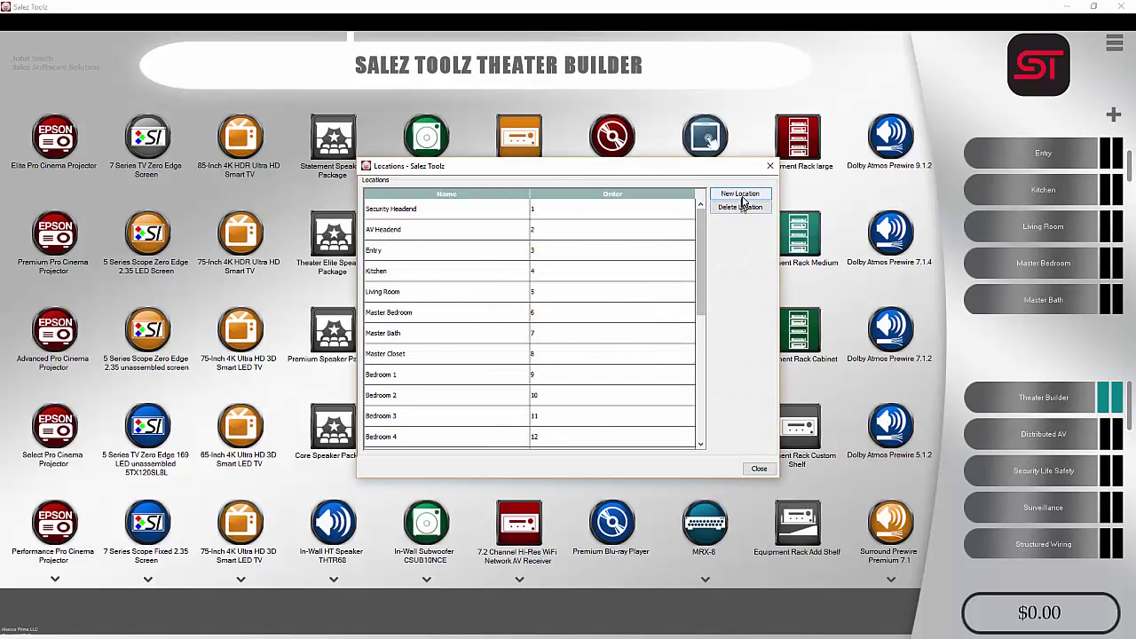
{"action": "left_click", "coordinate": [744, 203]}
{"action": "scroll", "coordinate": [706, 266], "scroll_direction": "down", "scroll_amount": 5}
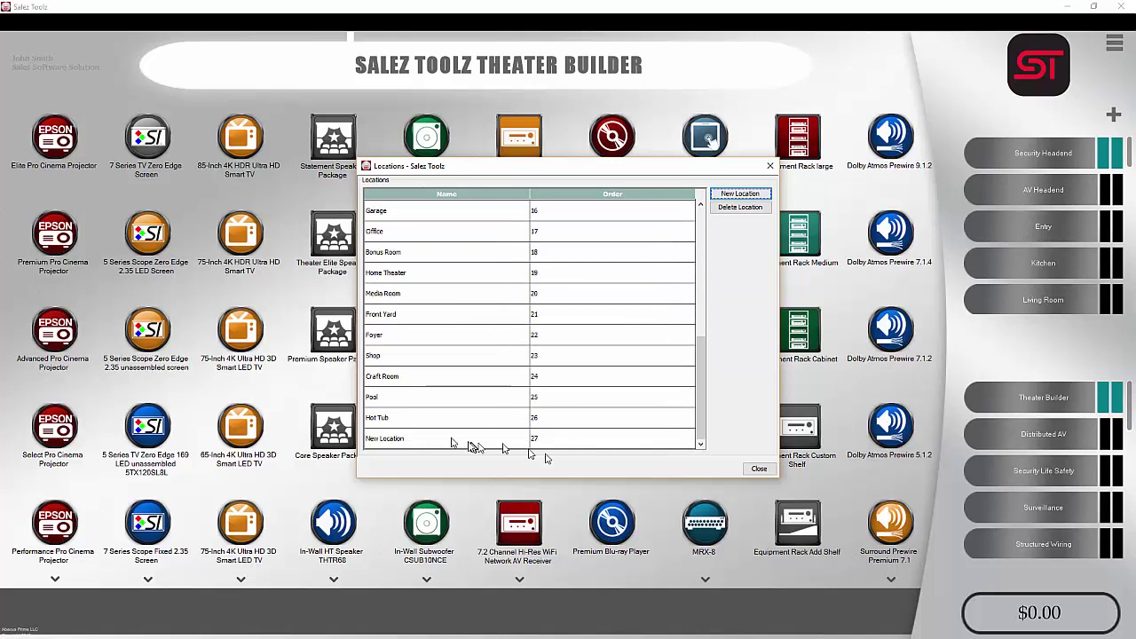
{"action": "left_click", "coordinate": [451, 438]}
{"action": "left_click", "coordinate": [435, 438]}
{"action": "left_click", "coordinate": [374, 439]}
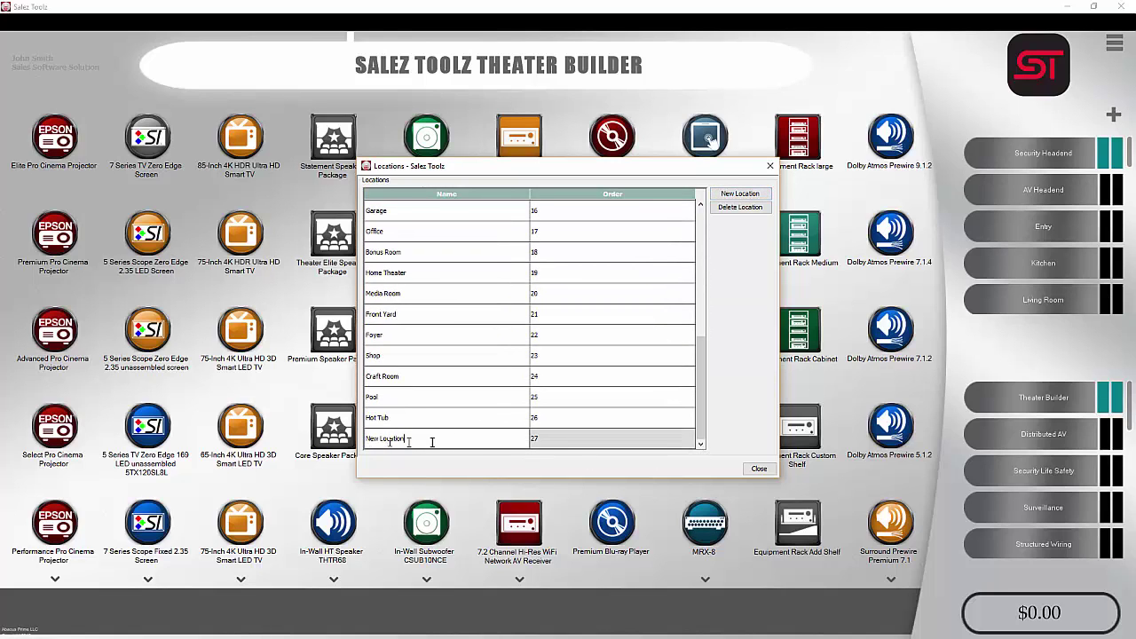
{"action": "left_click_drag", "start_coordinate": [432, 442], "coordinate": [373, 439]}
{"action": "type", "text": "Media Room"}
{"action": "left_click", "coordinate": [759, 468]}
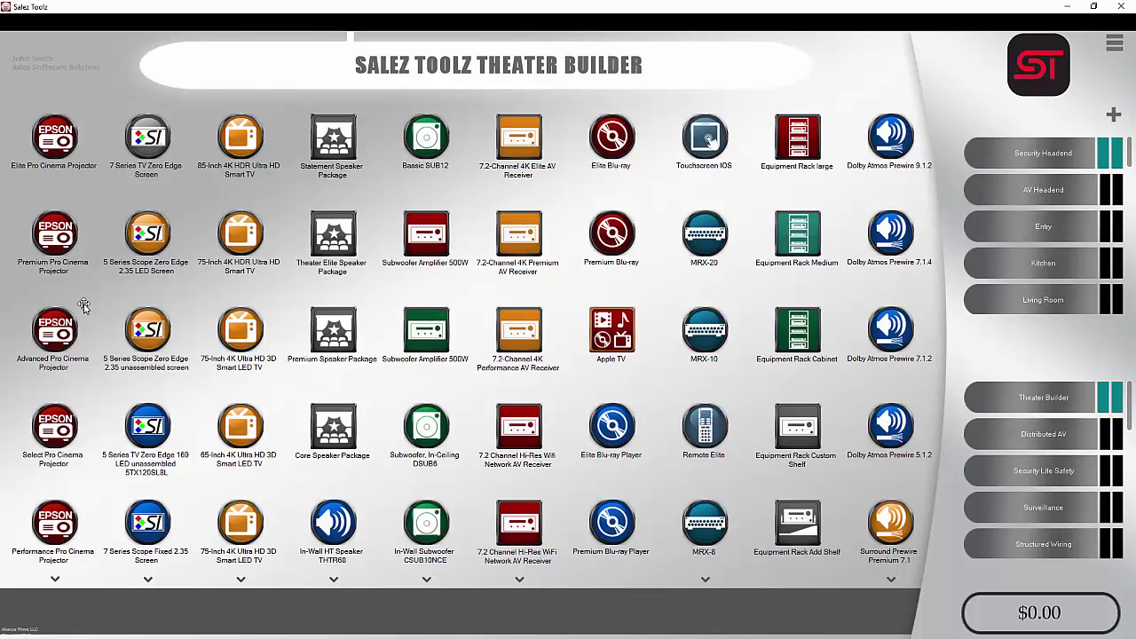
Step: Preview the details of the 5 Series TV Zero Edge 169 LED unassembled screen and the 75-Inch 4K HDR Ultra HD Smart TV
{"action": "left_click_drag", "start_coordinate": [83, 293], "coordinate": [71, 426]}
{"action": "left_click_drag", "start_coordinate": [74, 465], "coordinate": [89, 424]}
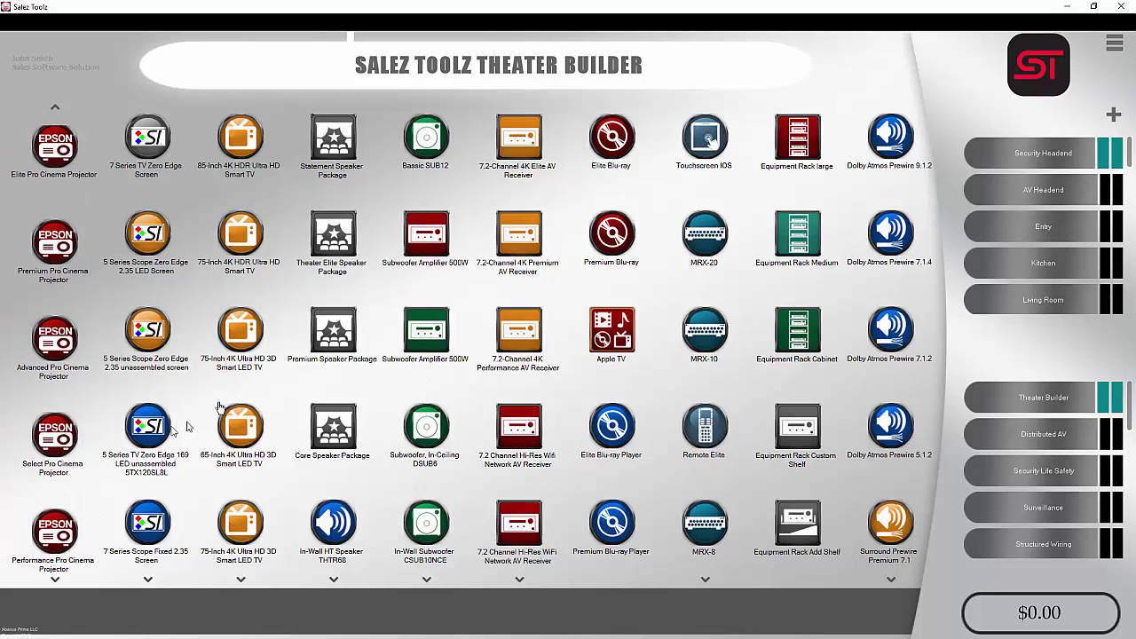
{"action": "left_click", "coordinate": [178, 410]}
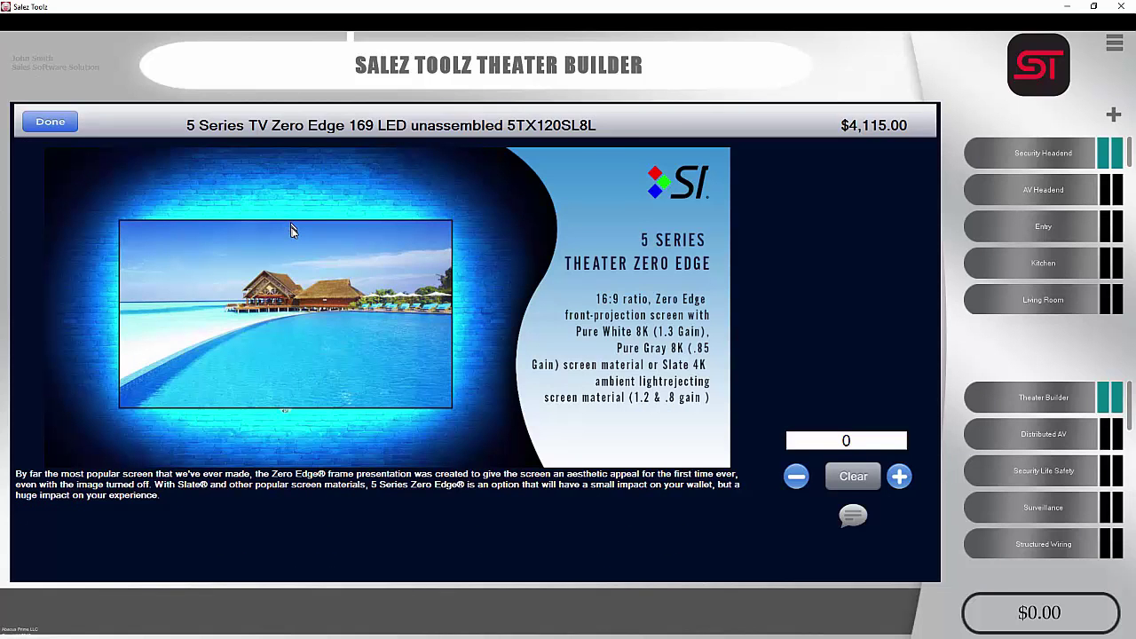
{"action": "left_click", "coordinate": [51, 125]}
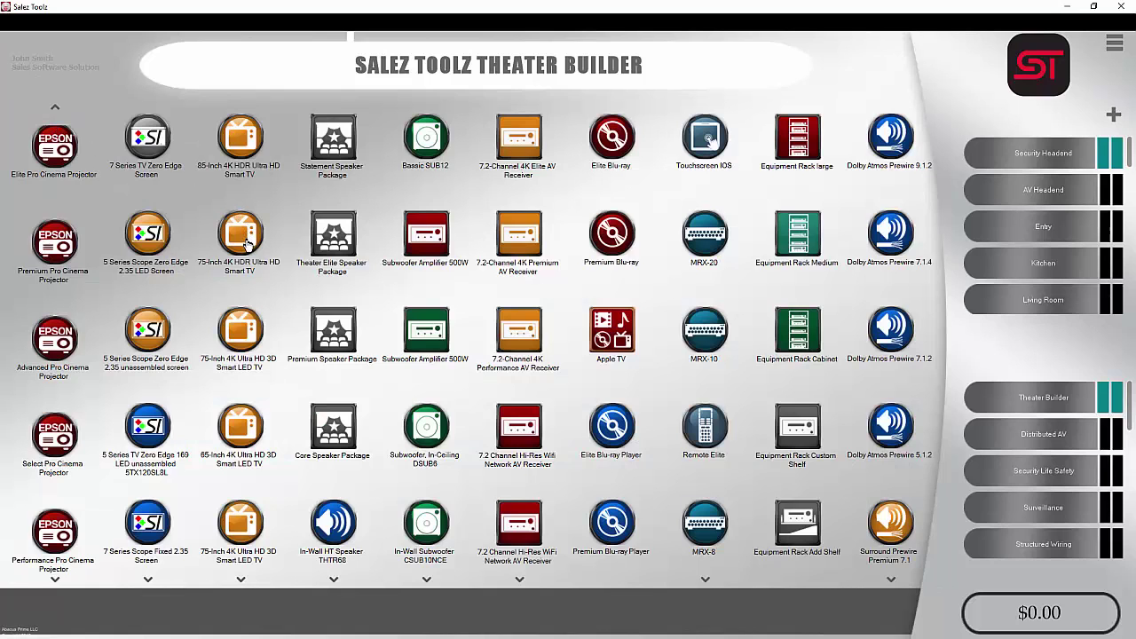
{"action": "left_click", "coordinate": [249, 244]}
{"action": "left_click", "coordinate": [68, 124]}
Step: Compare the details of the Advanced Pro Cinema Projector and the Premium Pro Cinema Projector
{"action": "scroll", "coordinate": [98, 266], "scroll_direction": "down", "scroll_amount": 1}
{"action": "scroll", "coordinate": [100, 173], "scroll_direction": "down", "scroll_amount": 1}
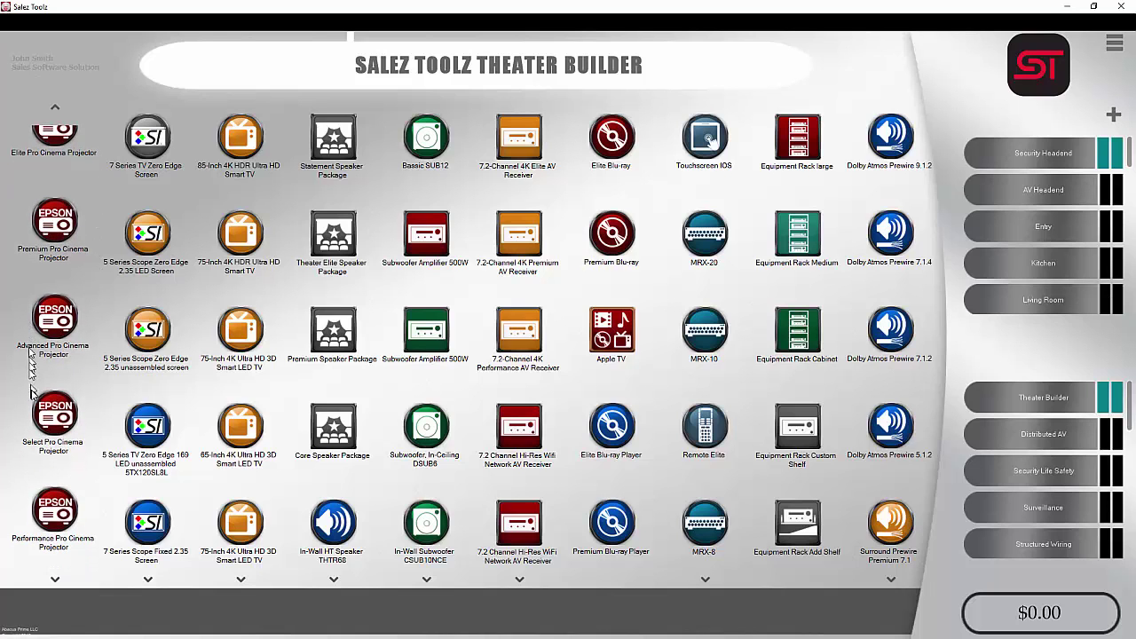
{"action": "left_click", "coordinate": [53, 323]}
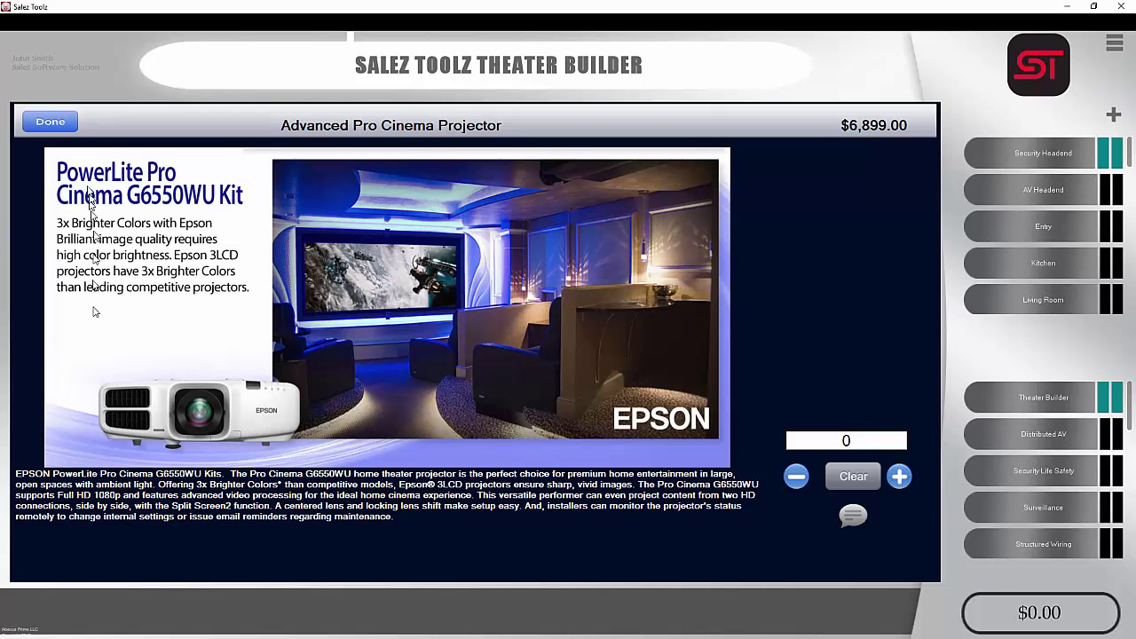
{"action": "left_click", "coordinate": [64, 128]}
{"action": "left_click", "coordinate": [50, 223]}
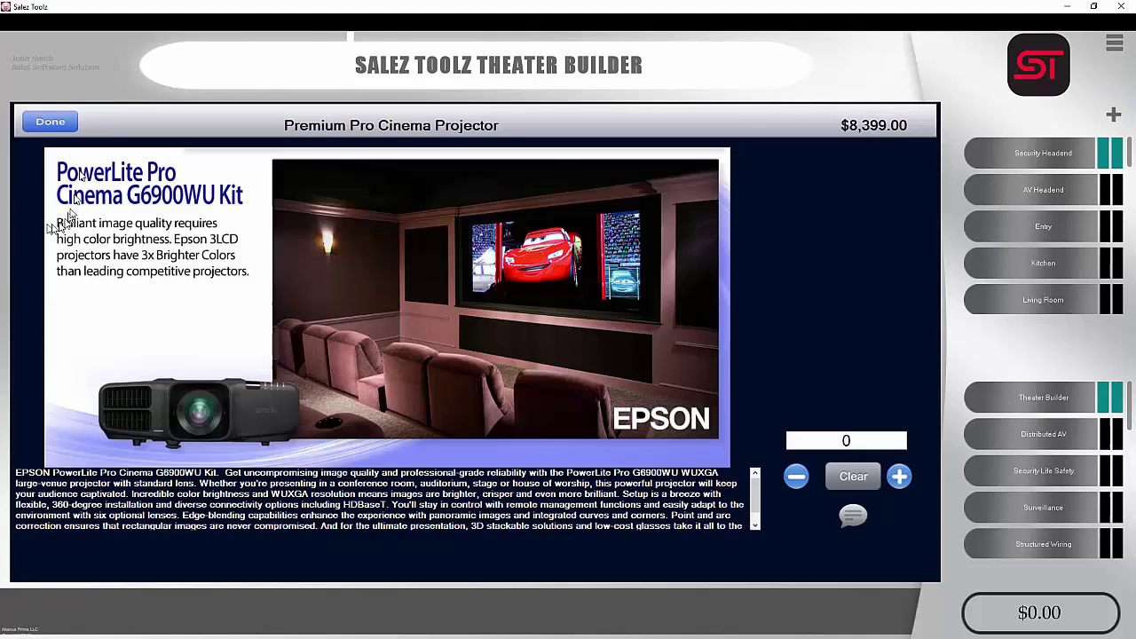
{"action": "left_click", "coordinate": [50, 122]}
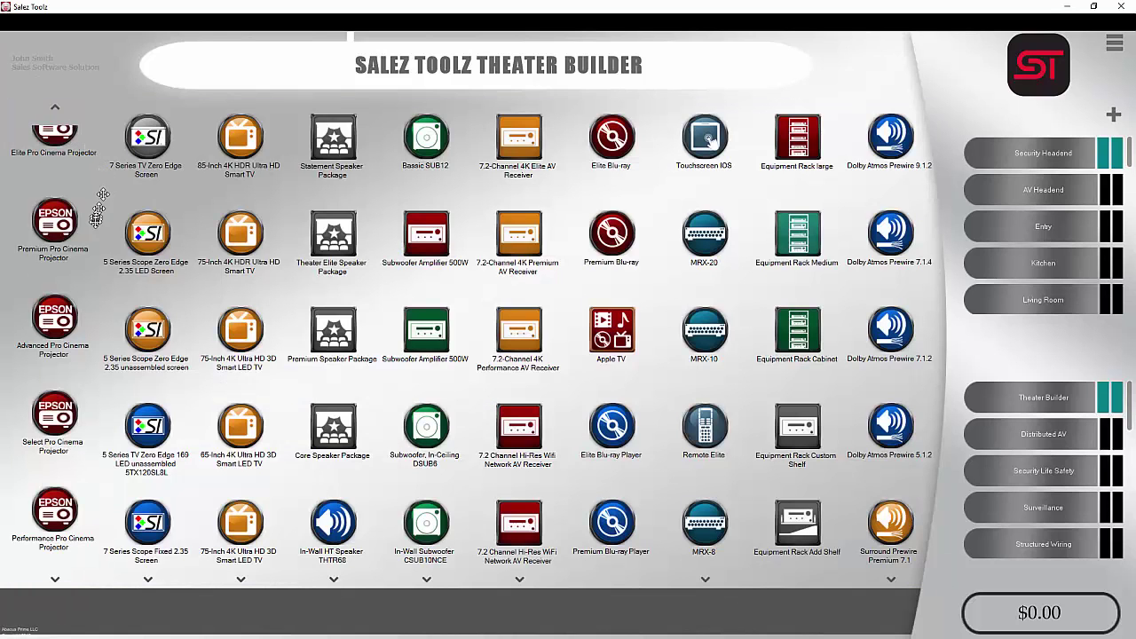
Step: Add one Elite Pro Cinema Projector to the Security Headend location and open its comments
{"action": "scroll", "coordinate": [76, 213], "scroll_direction": "up", "scroll_amount": 1}
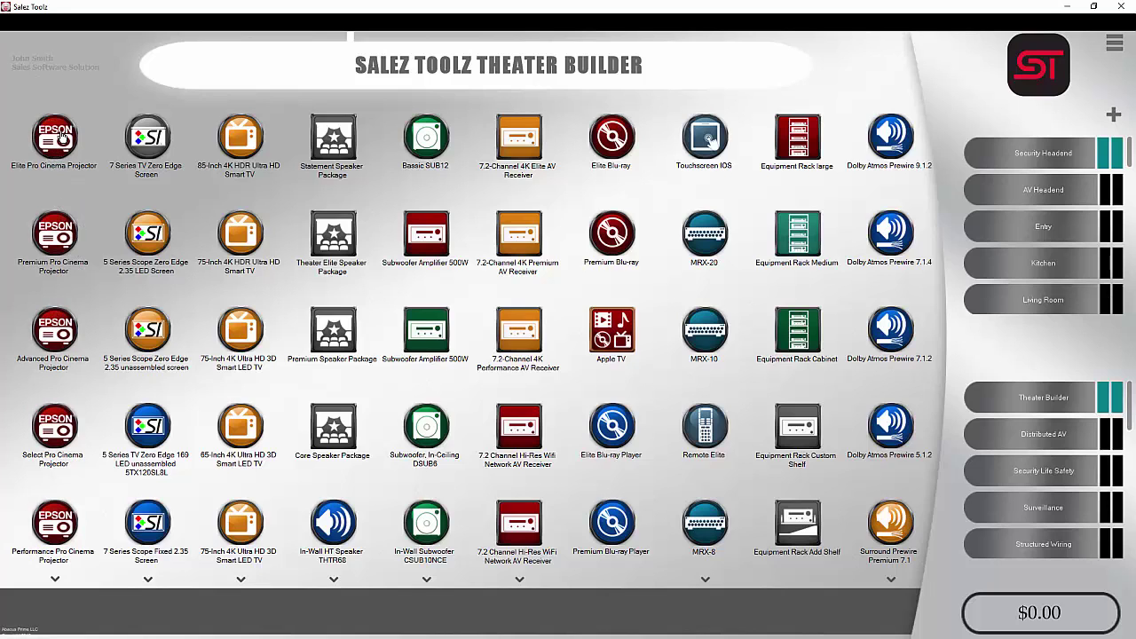
{"action": "left_click", "coordinate": [80, 152]}
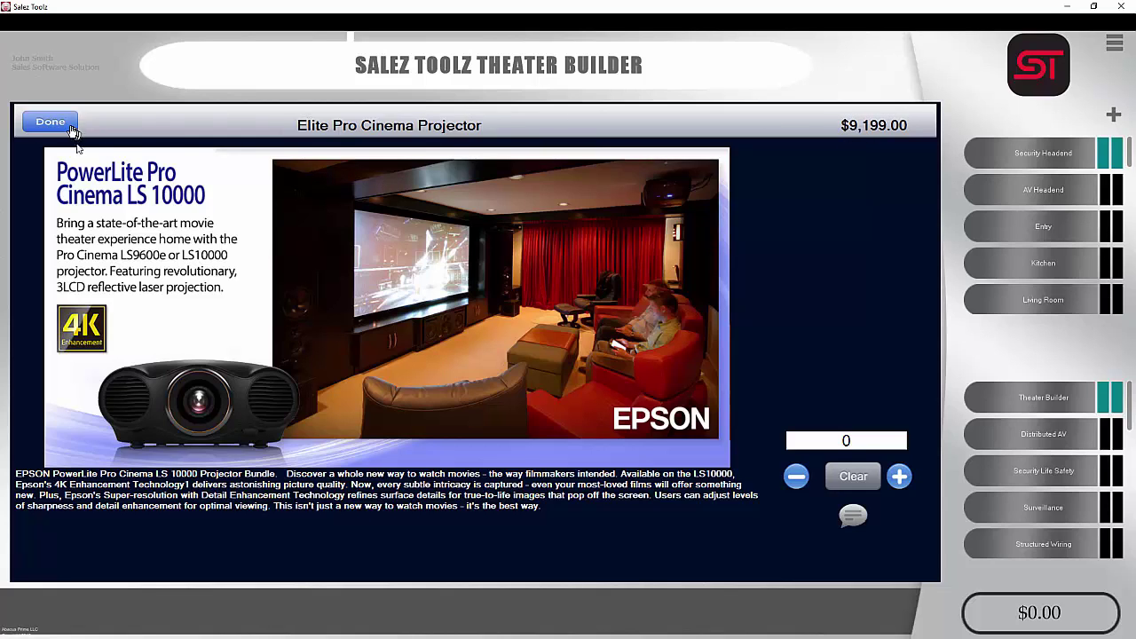
{"action": "left_click", "coordinate": [899, 477]}
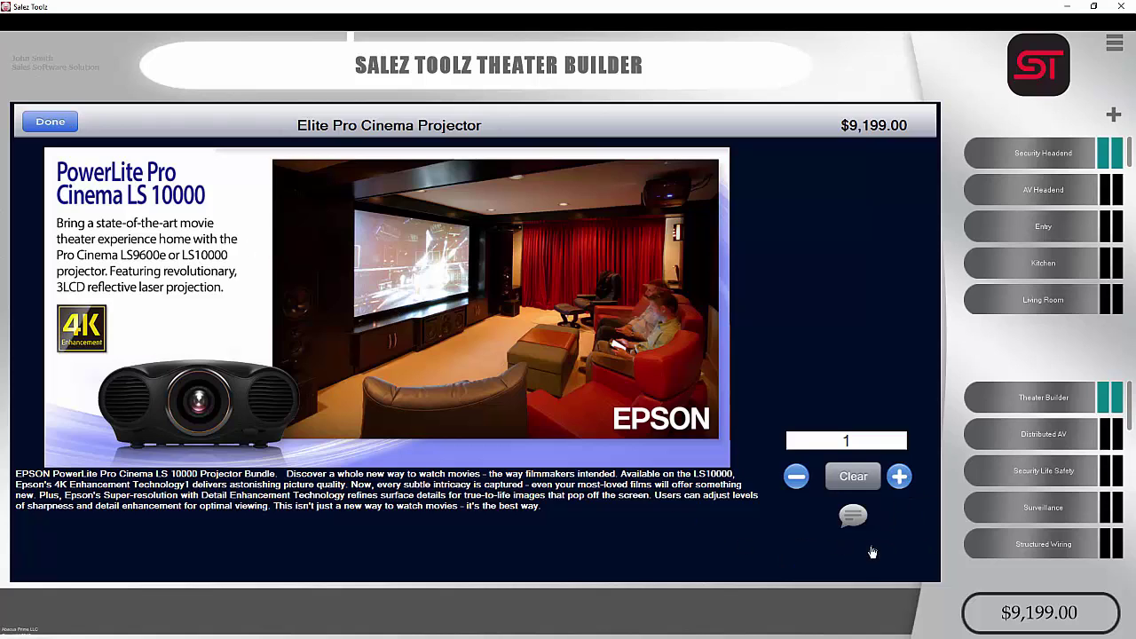
{"action": "left_click", "coordinate": [852, 517]}
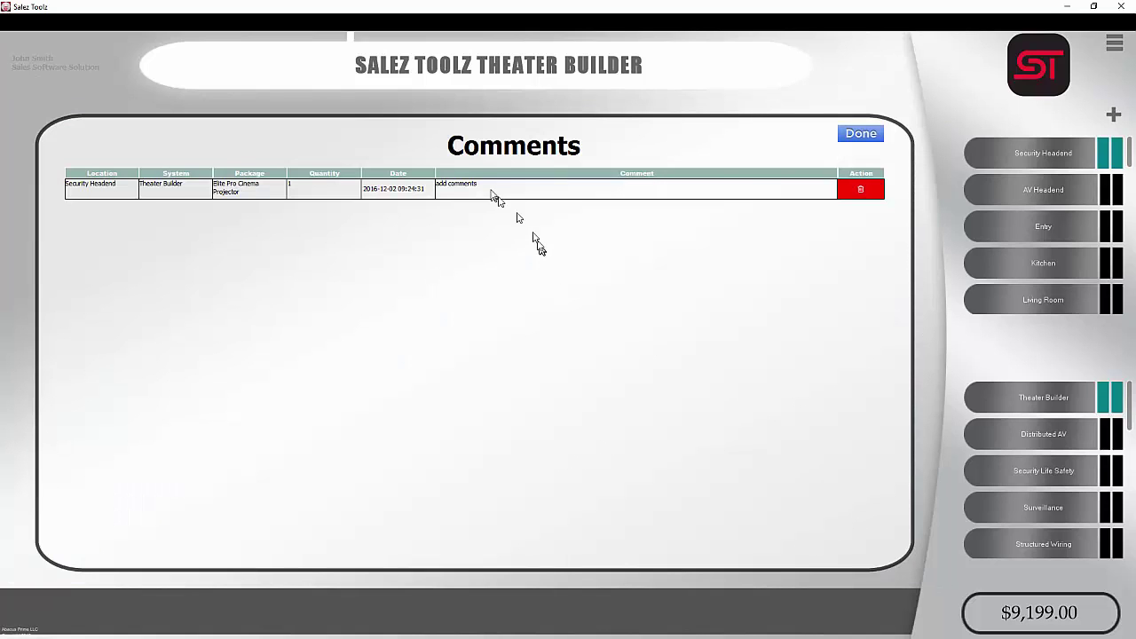
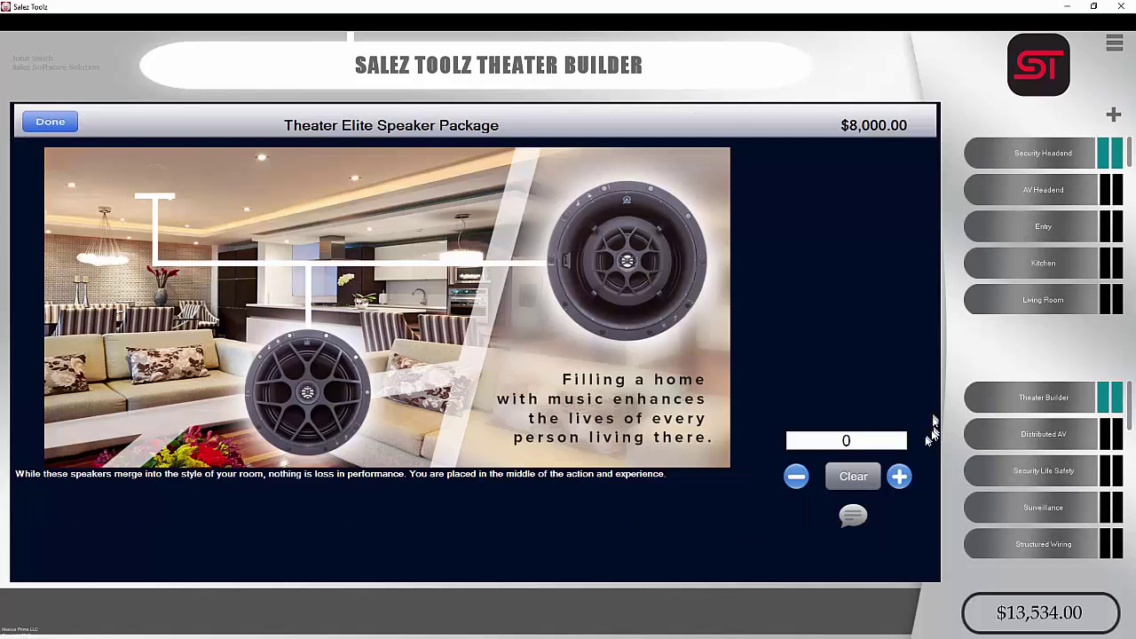
Step: Add one Theater Elite Speaker Package to the proposal and return to the package overview
{"action": "left_click", "coordinate": [899, 477]}
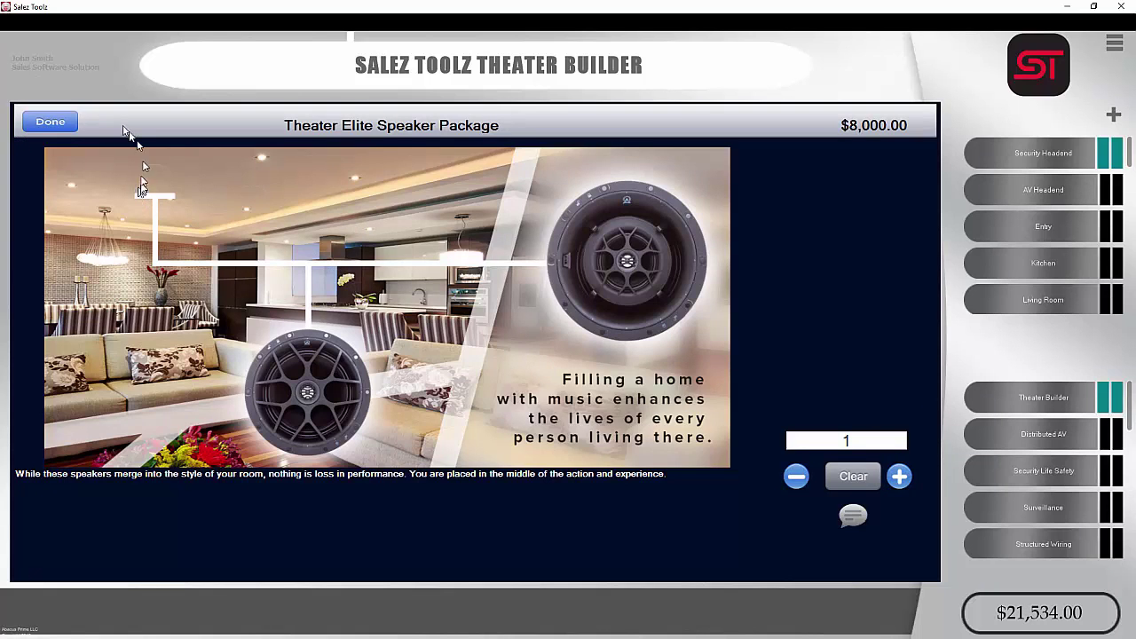
{"action": "left_click", "coordinate": [54, 124]}
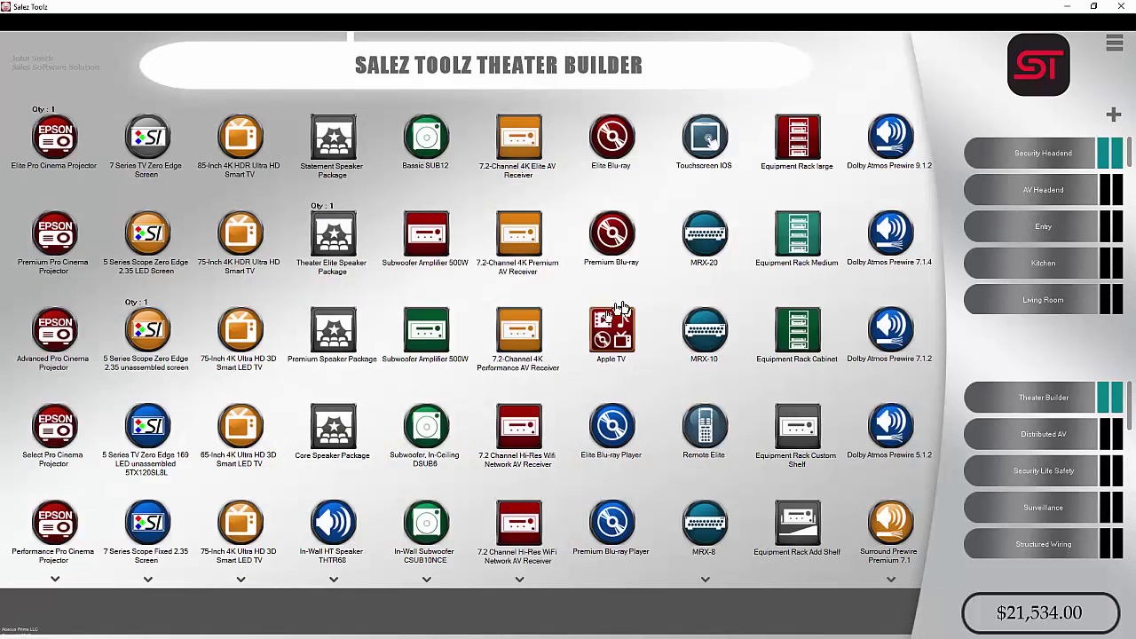
Step: Delete the Elite Pro Cinema Projector from the selected packages and return to the Theater Builder packages
{"action": "left_click", "coordinate": [1030, 619]}
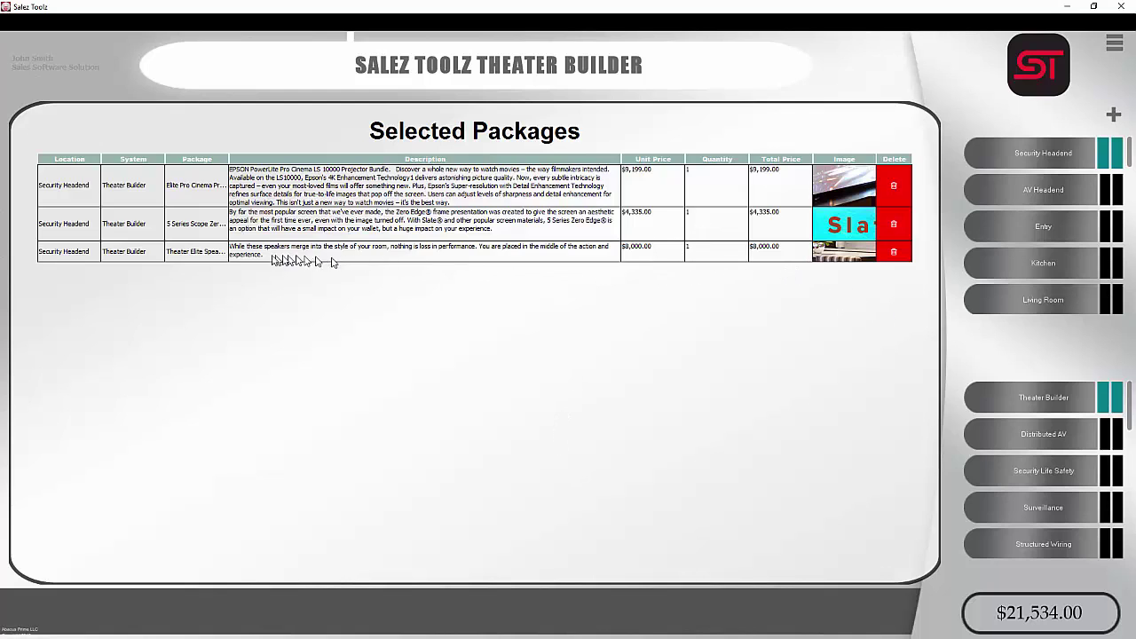
{"action": "left_click", "coordinate": [891, 189]}
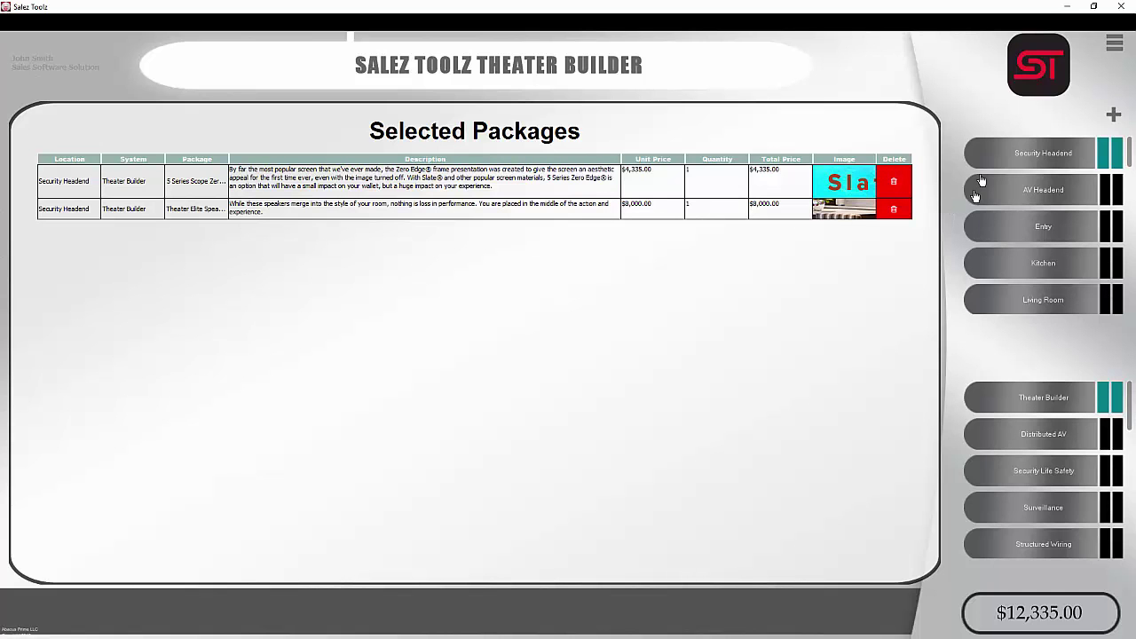
{"action": "left_click", "coordinate": [1027, 397]}
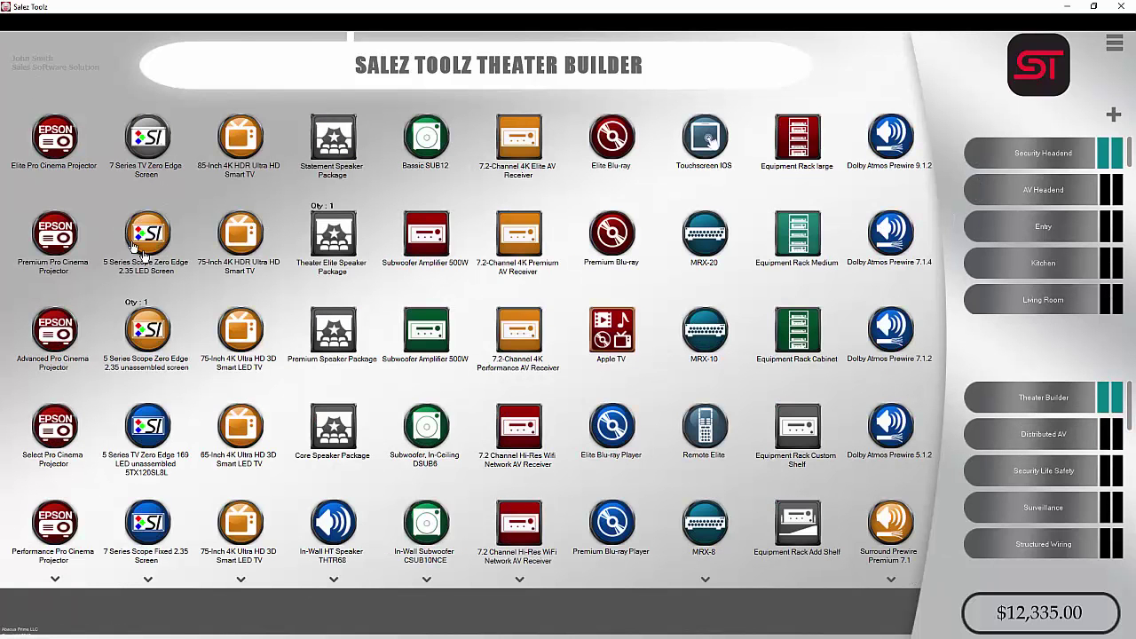
Step: Check the Premium Pro Cinema Projector, but add one Advanced Pro Cinema Projector to the proposal instead
{"action": "left_click", "coordinate": [68, 241]}
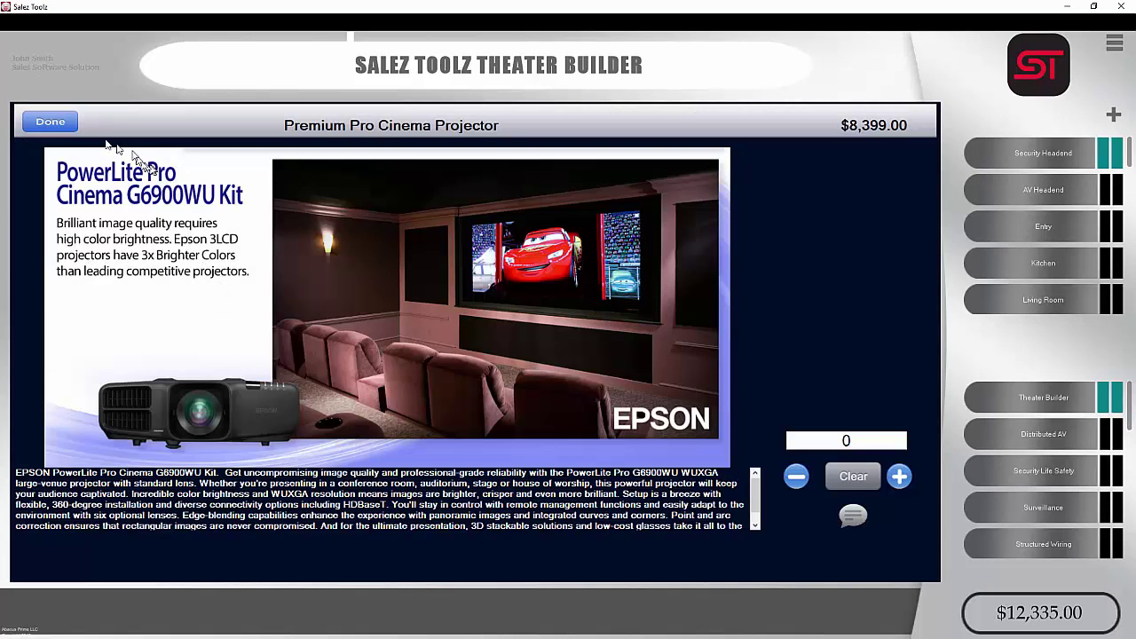
{"action": "left_click", "coordinate": [53, 124]}
{"action": "left_click", "coordinate": [51, 331]}
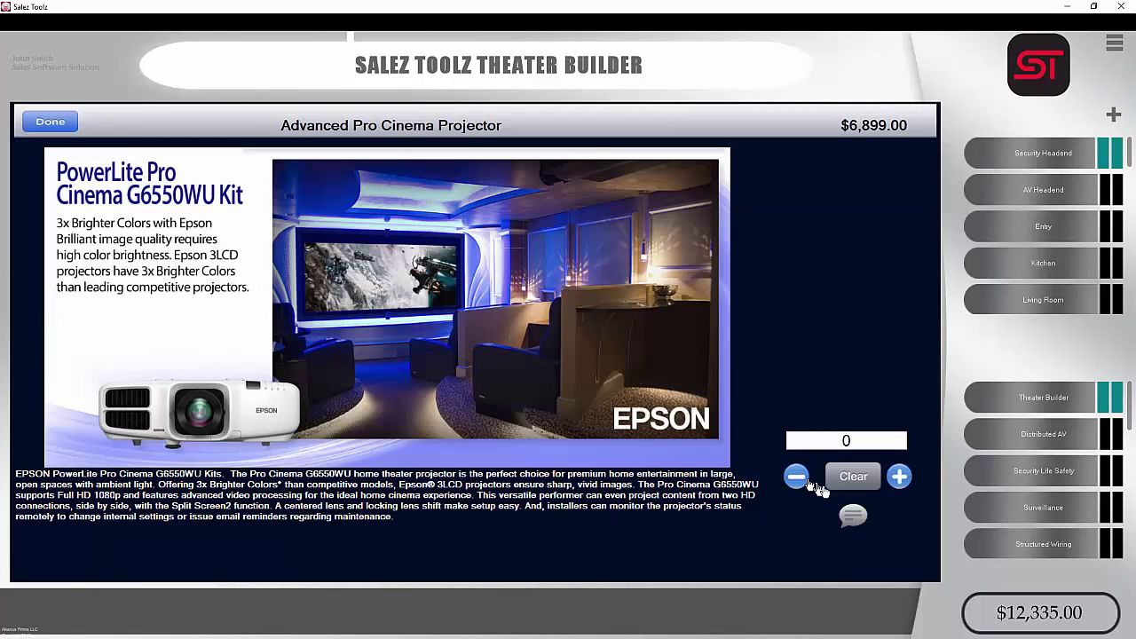
{"action": "left_click", "coordinate": [898, 480]}
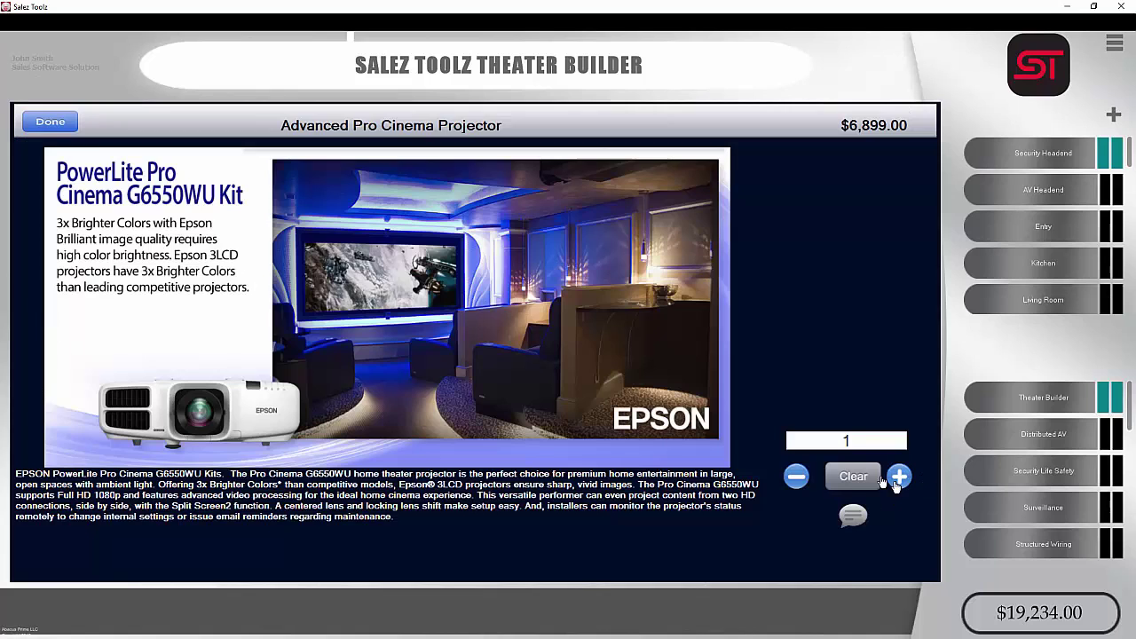
{"action": "left_click", "coordinate": [48, 124]}
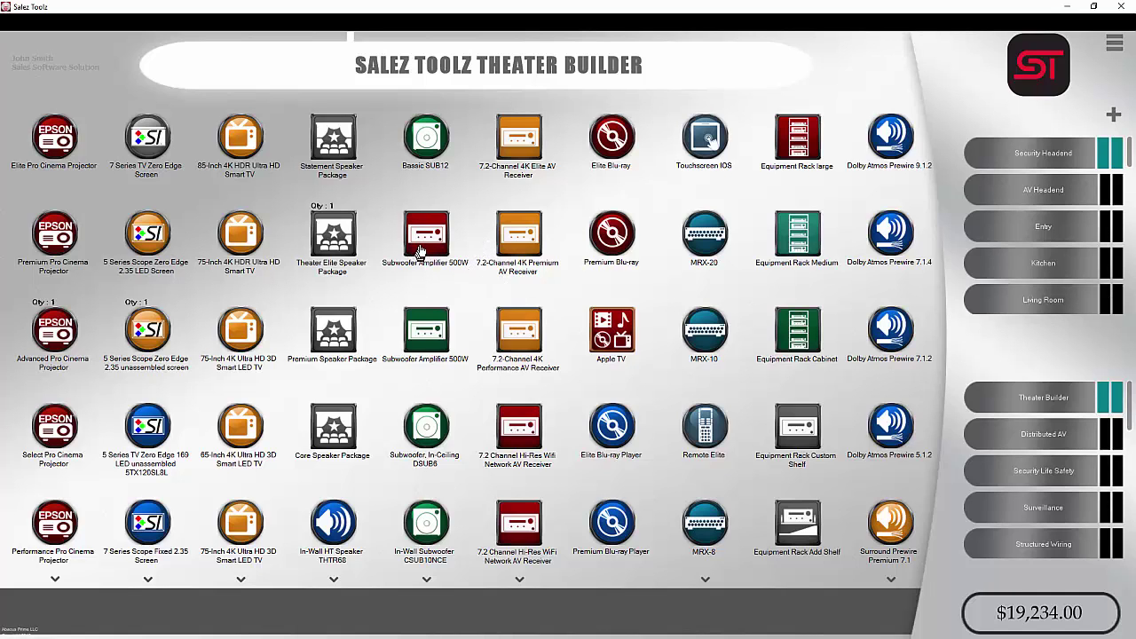
Step: Add one Subwoofer, In-Ceiling DSUB6 to the proposal
{"action": "left_click", "coordinate": [427, 424]}
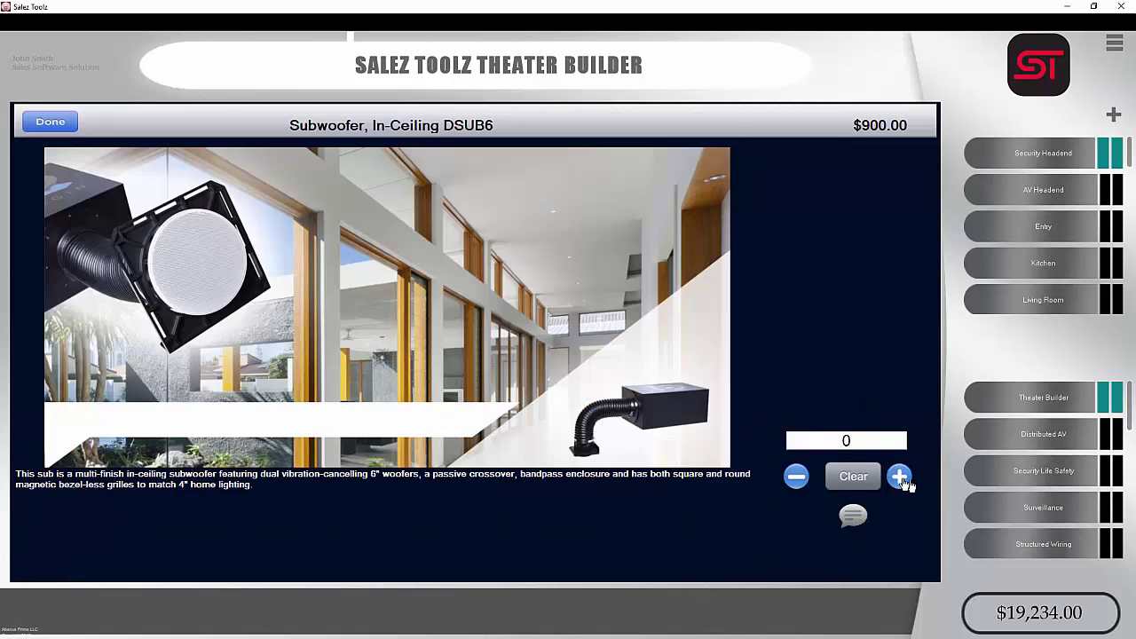
{"action": "left_click", "coordinate": [900, 478]}
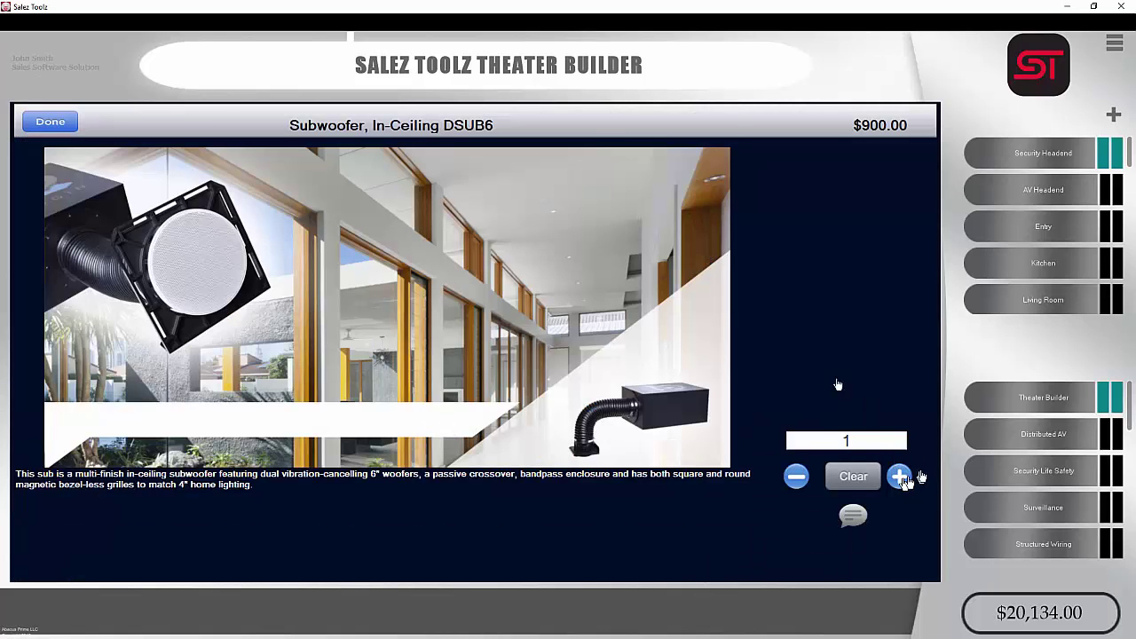
{"action": "left_click", "coordinate": [47, 123]}
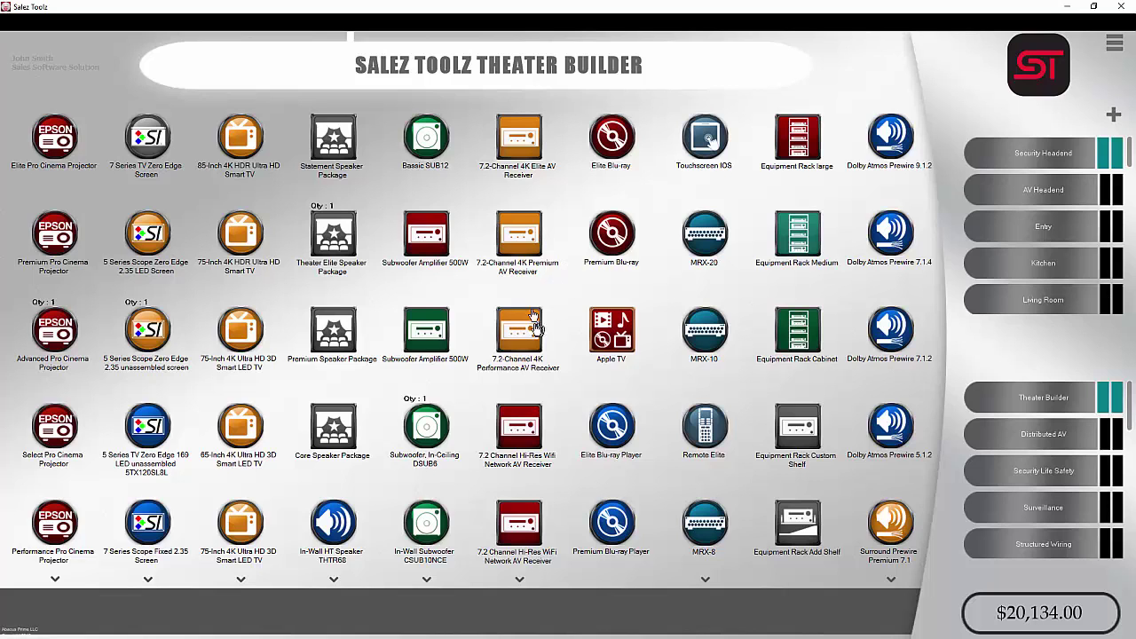
Step: Check the 7.2-Channel 4K Premium AV Receiver, but add one 7.2-Channel 4K Performance AV Receiver instead
{"action": "left_click", "coordinate": [519, 237]}
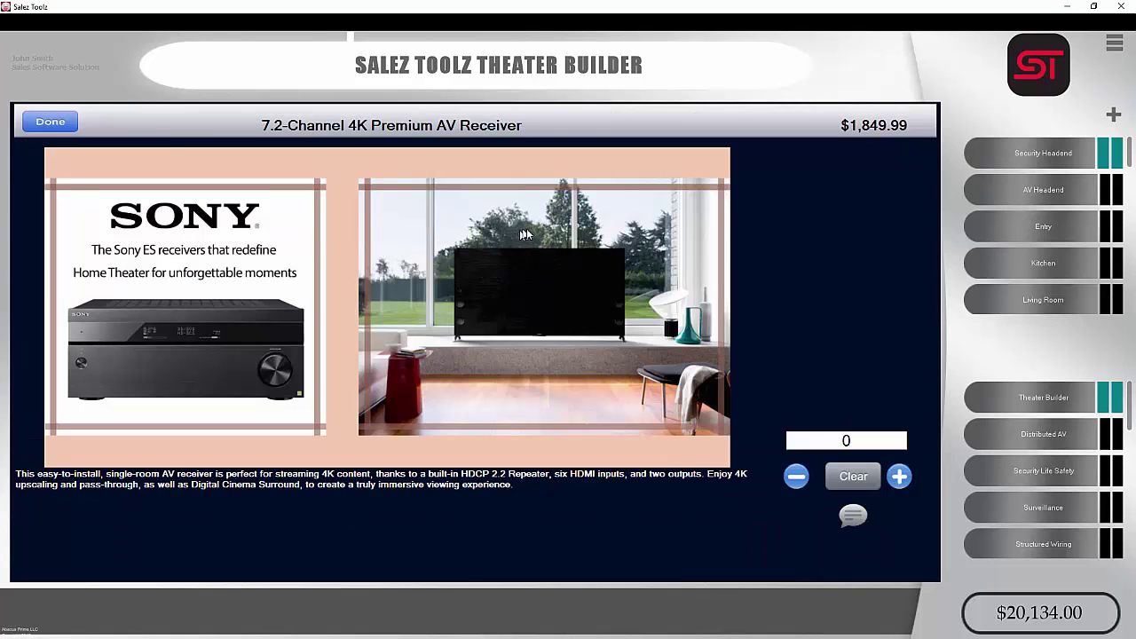
{"action": "left_click", "coordinate": [51, 125]}
{"action": "left_click", "coordinate": [532, 338]}
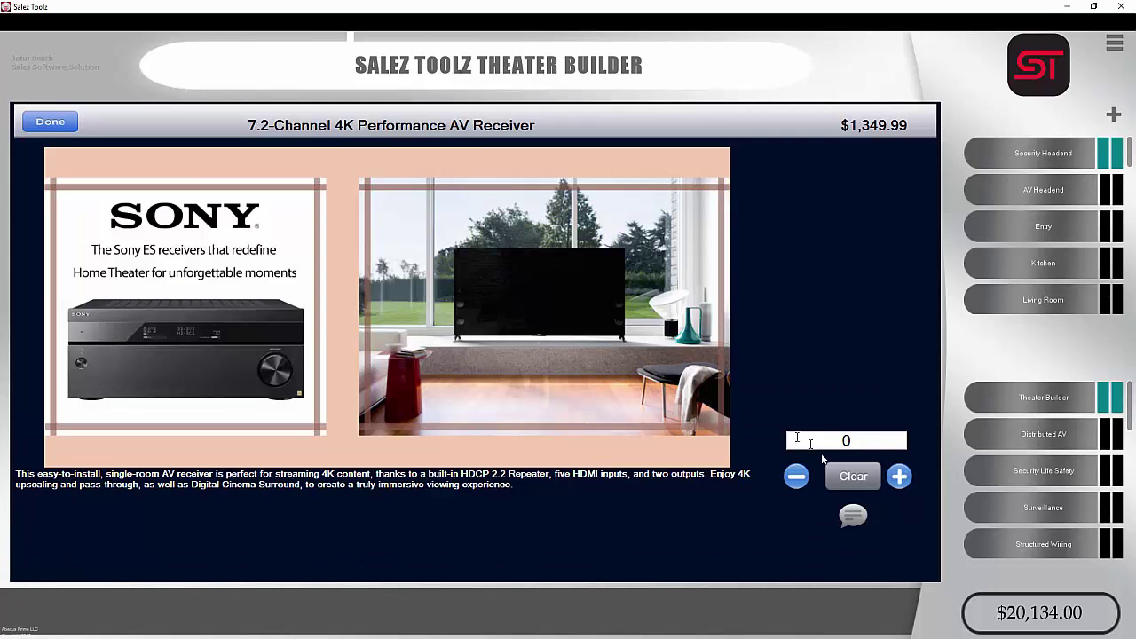
{"action": "left_click", "coordinate": [899, 476]}
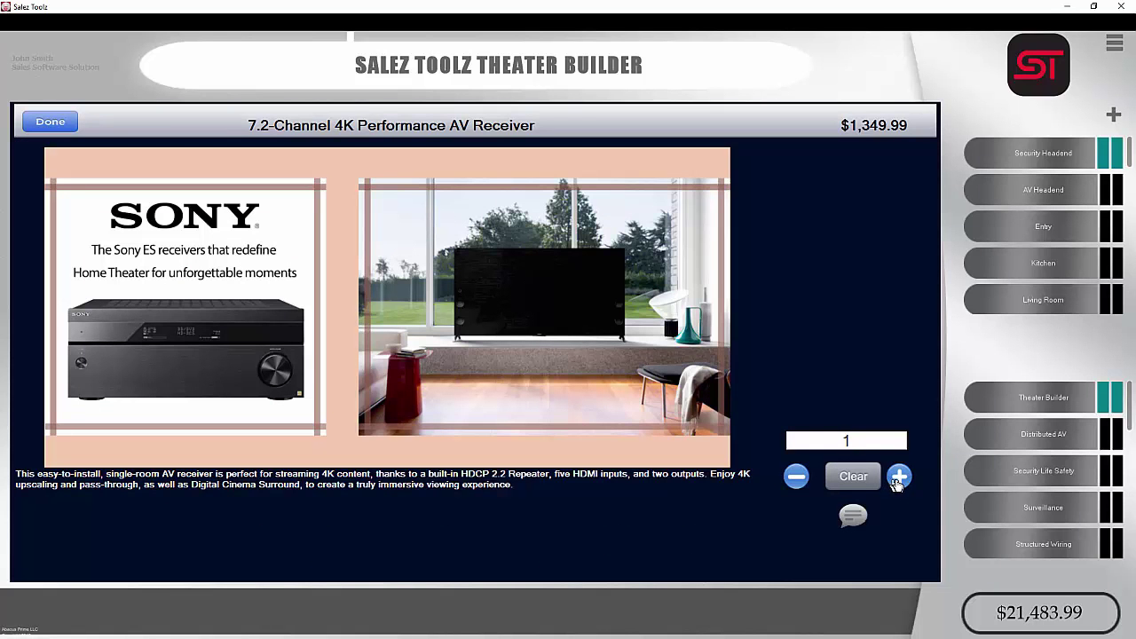
{"action": "left_click", "coordinate": [52, 123]}
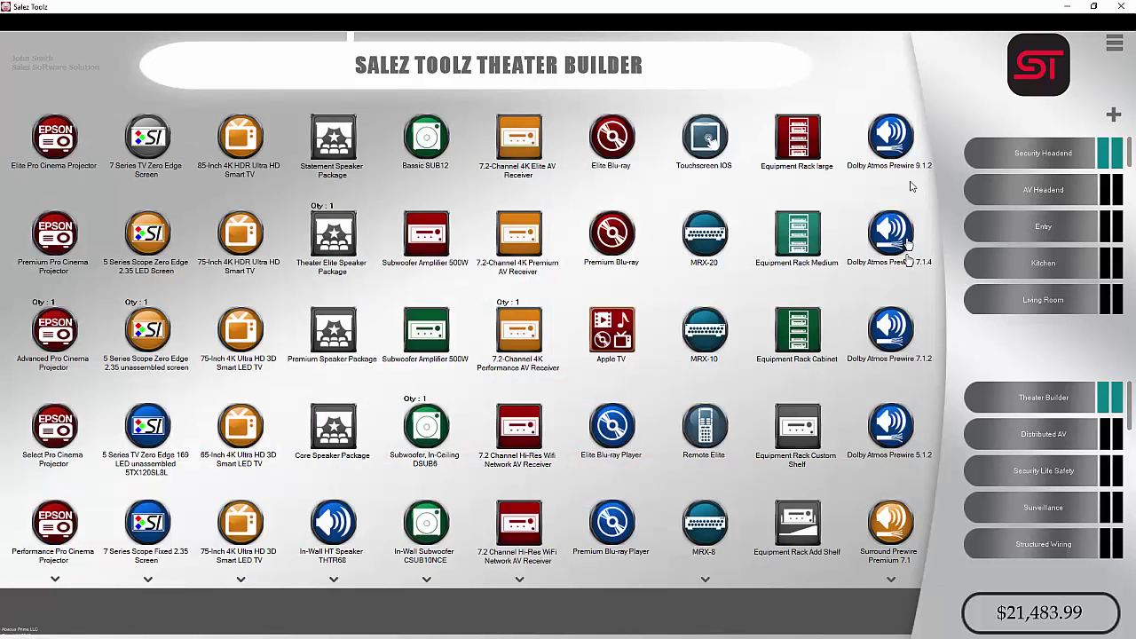
Step: Add one Dolby Atmos Prewire 9.1.2 package to the proposal and return to the package overview
{"action": "left_click", "coordinate": [891, 136]}
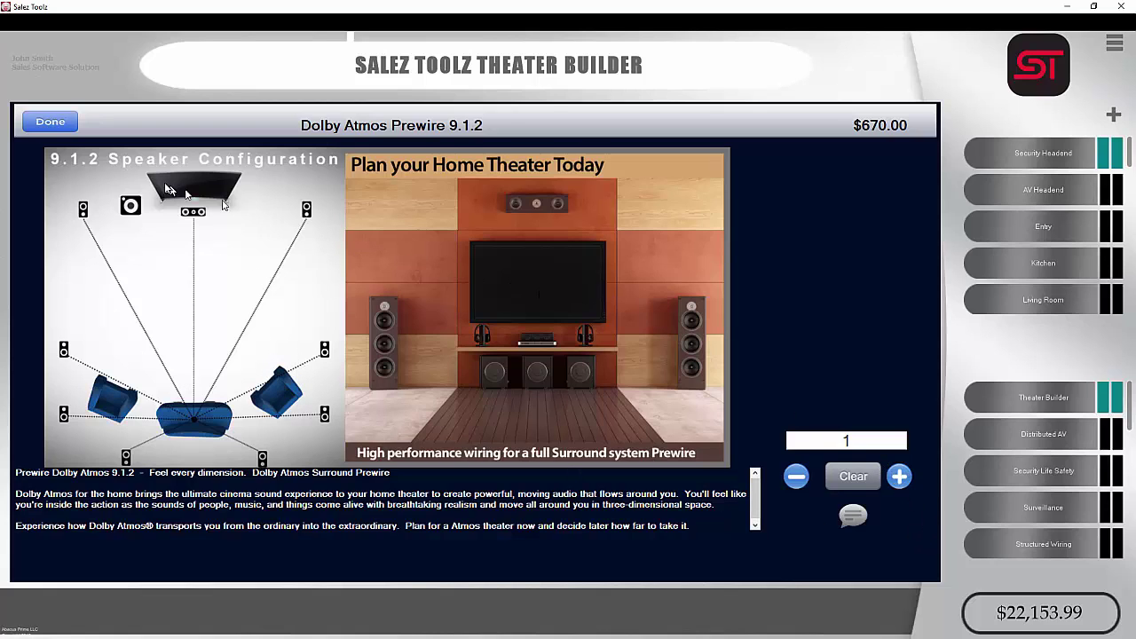
{"action": "left_click", "coordinate": [50, 121]}
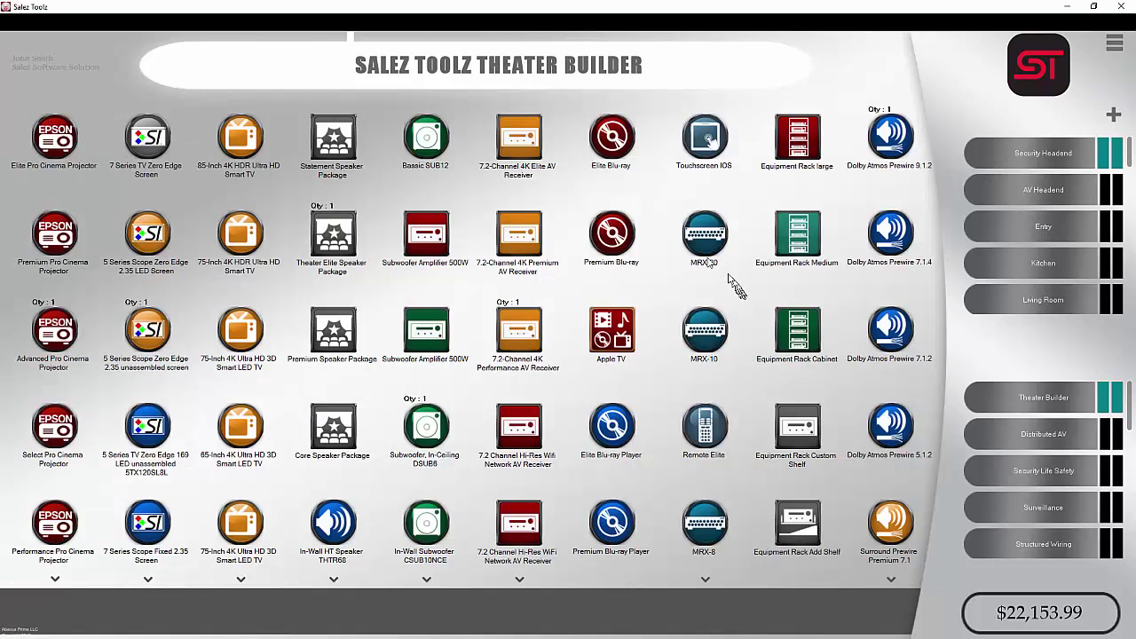
Step: Add one Premium Blu-ray and one Apple TV to the proposal
{"action": "left_click", "coordinate": [610, 234]}
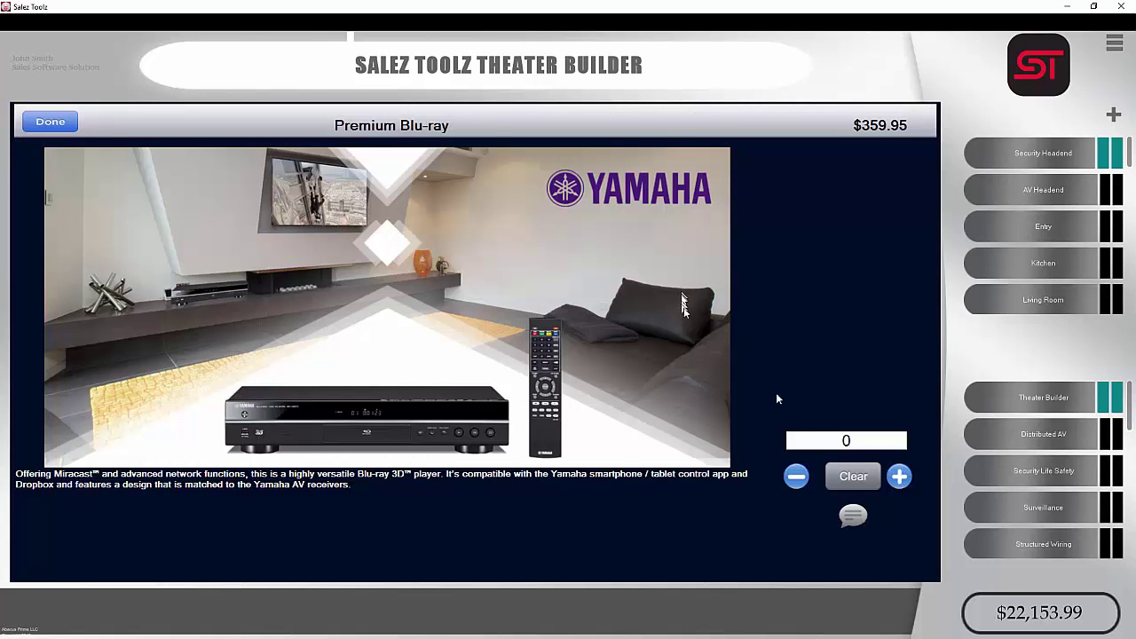
{"action": "left_click", "coordinate": [899, 477]}
{"action": "left_click", "coordinate": [35, 127]}
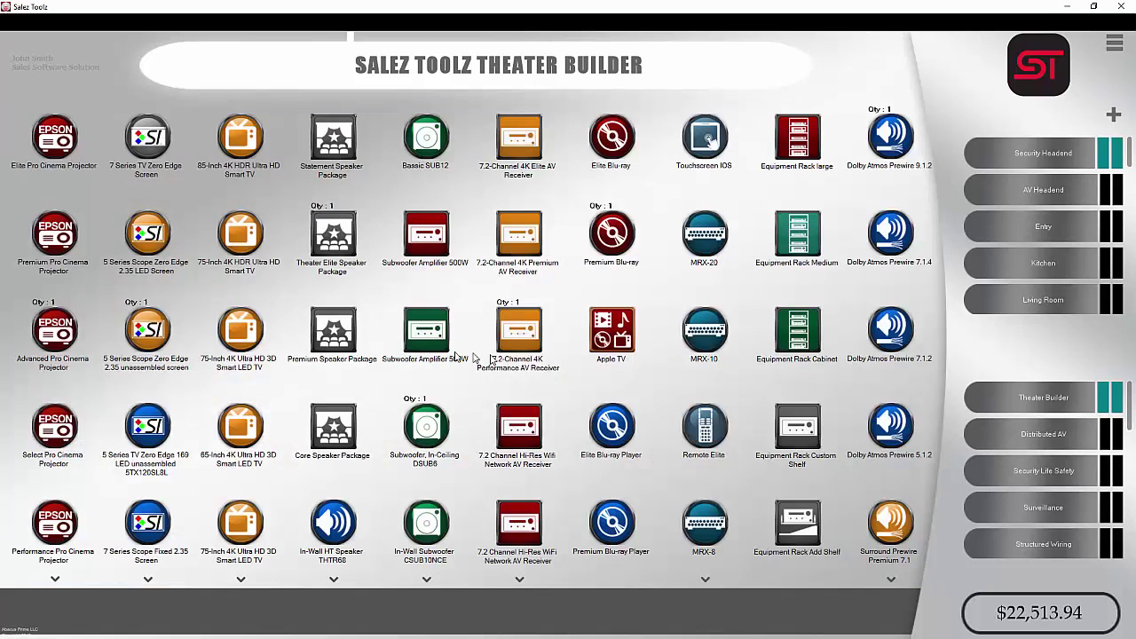
{"action": "left_click", "coordinate": [621, 362]}
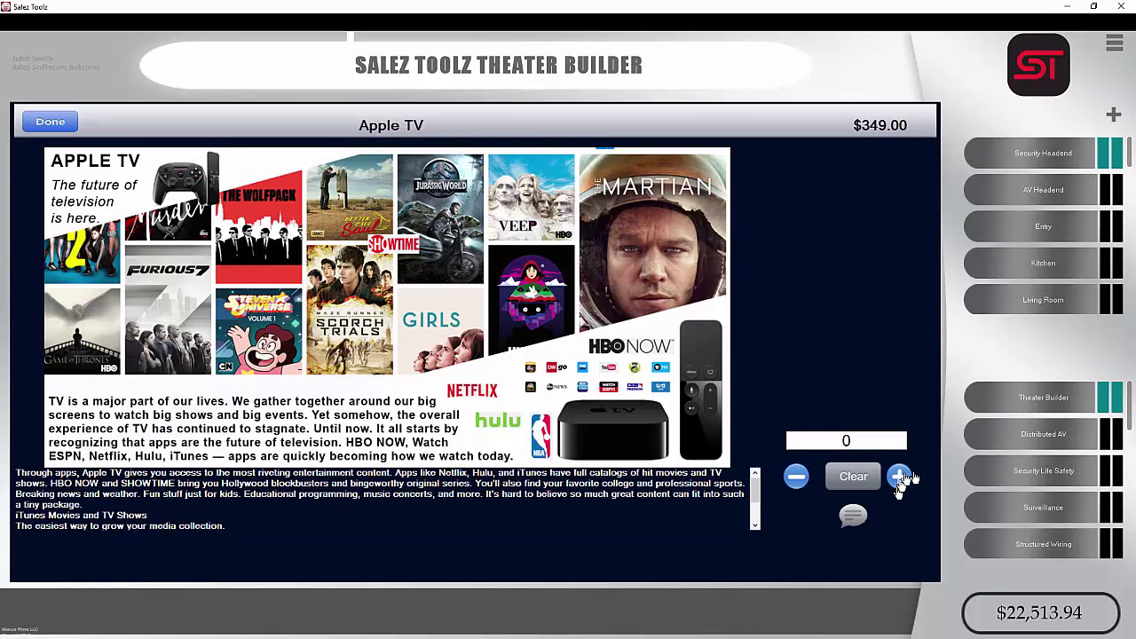
{"action": "left_click", "coordinate": [899, 477]}
{"action": "left_click", "coordinate": [40, 131]}
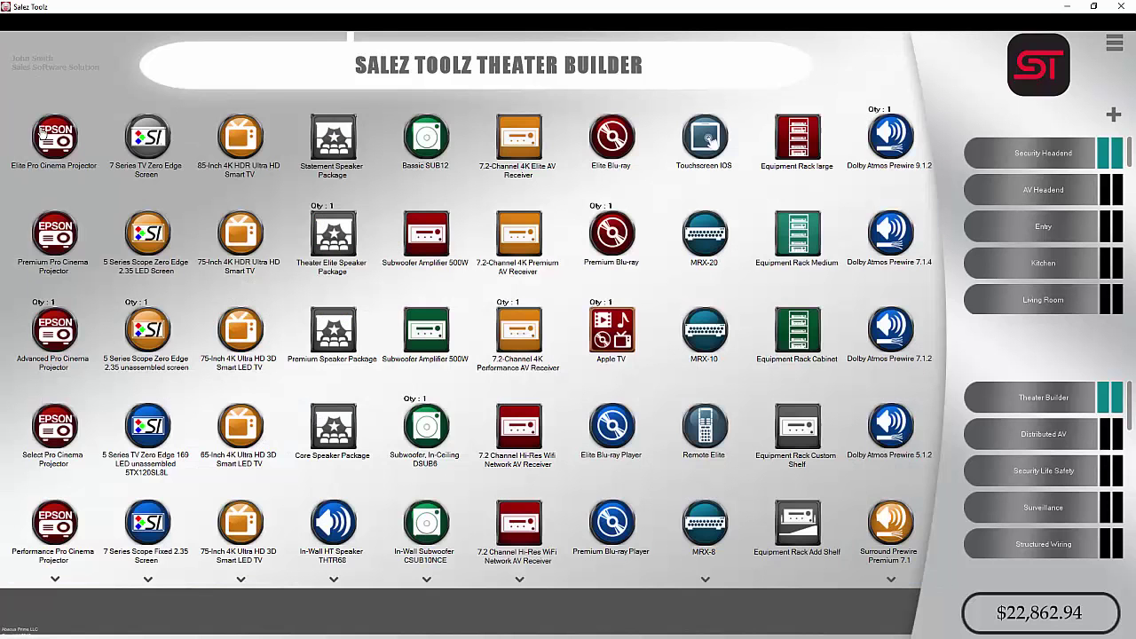
Step: Compare the Touchscreen IOS with the Remote Elite, and add one Touchscreen IOS to the proposal
{"action": "left_click", "coordinate": [706, 142]}
{"action": "left_click", "coordinate": [73, 123]}
{"action": "left_click", "coordinate": [706, 434]}
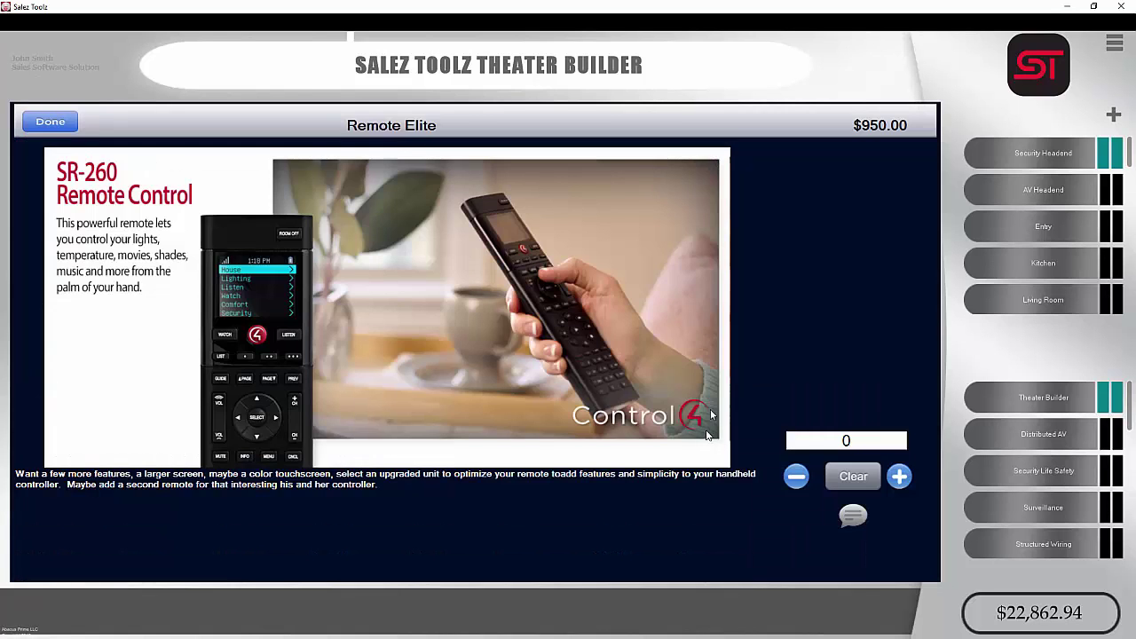
{"action": "left_click", "coordinate": [31, 125]}
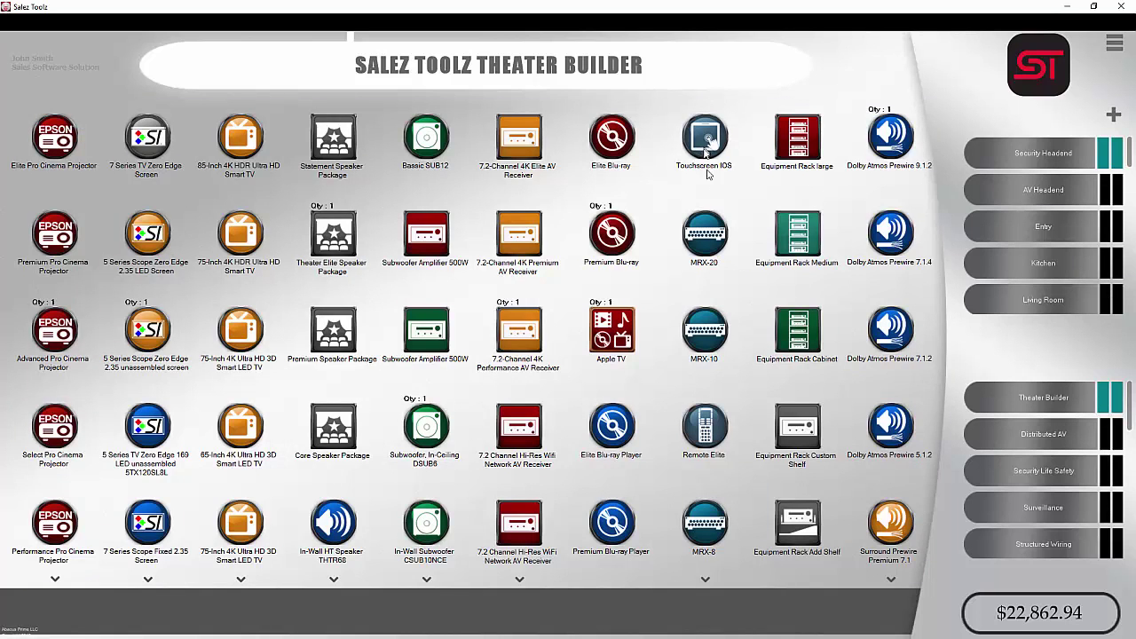
{"action": "left_click", "coordinate": [703, 154]}
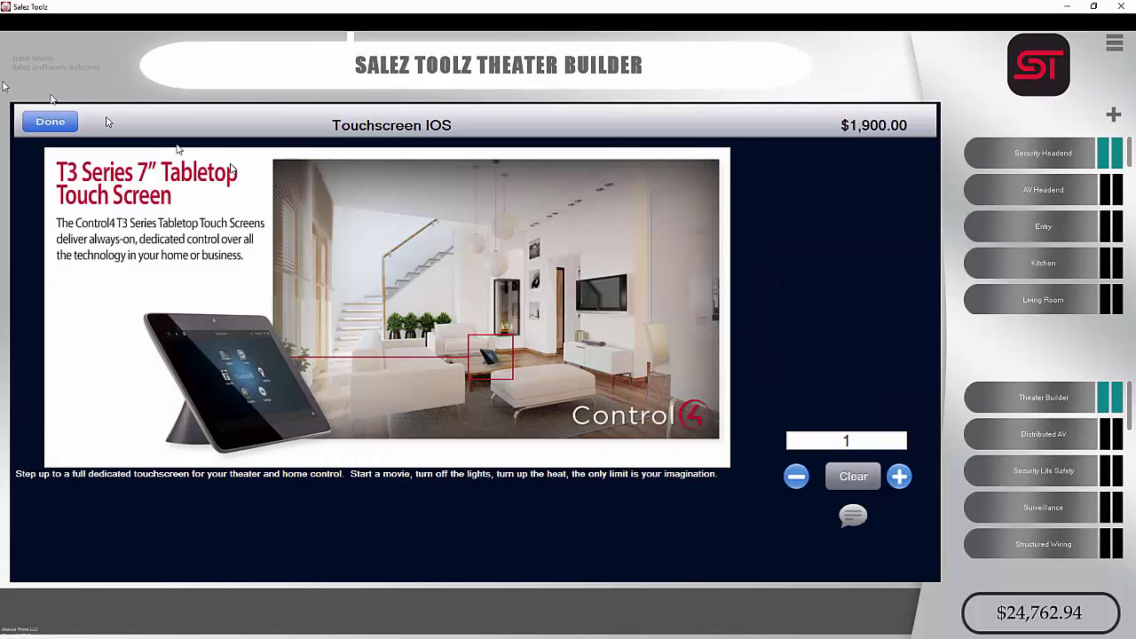
{"action": "left_click", "coordinate": [49, 123]}
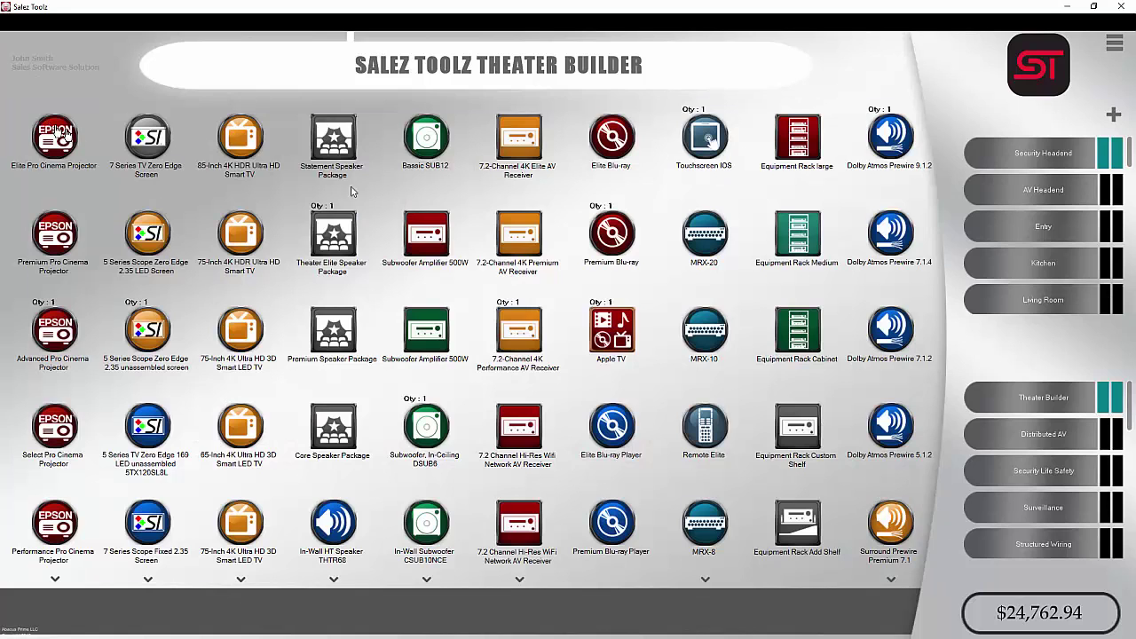
Step: Add one Equipment Rack large to the proposal and return to the package overview
{"action": "left_click", "coordinate": [804, 155]}
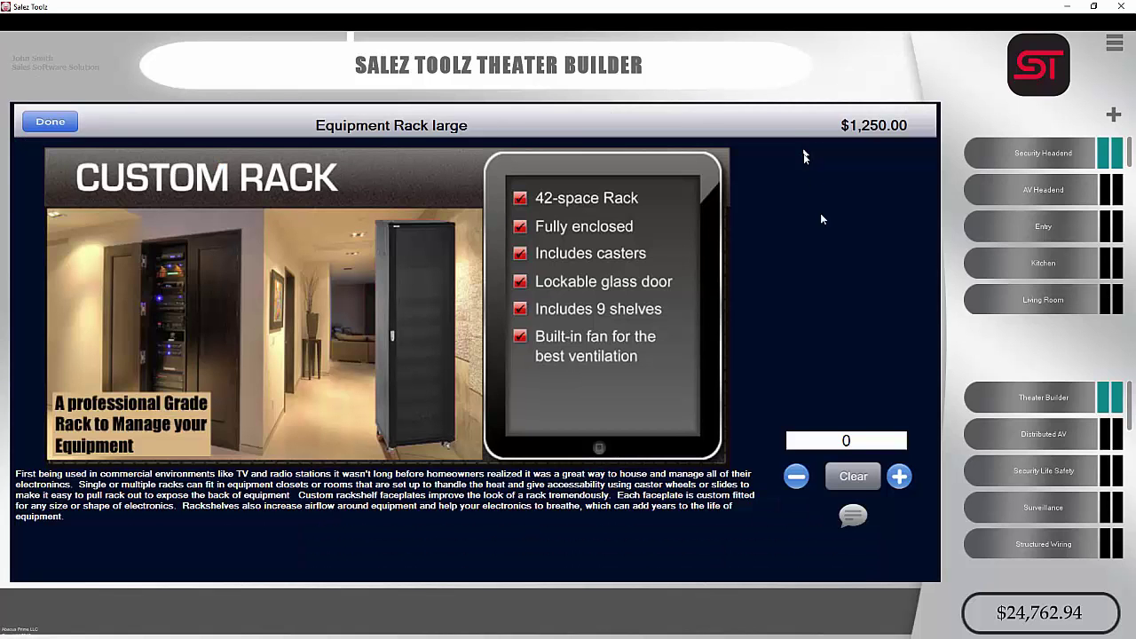
{"action": "left_click", "coordinate": [900, 478]}
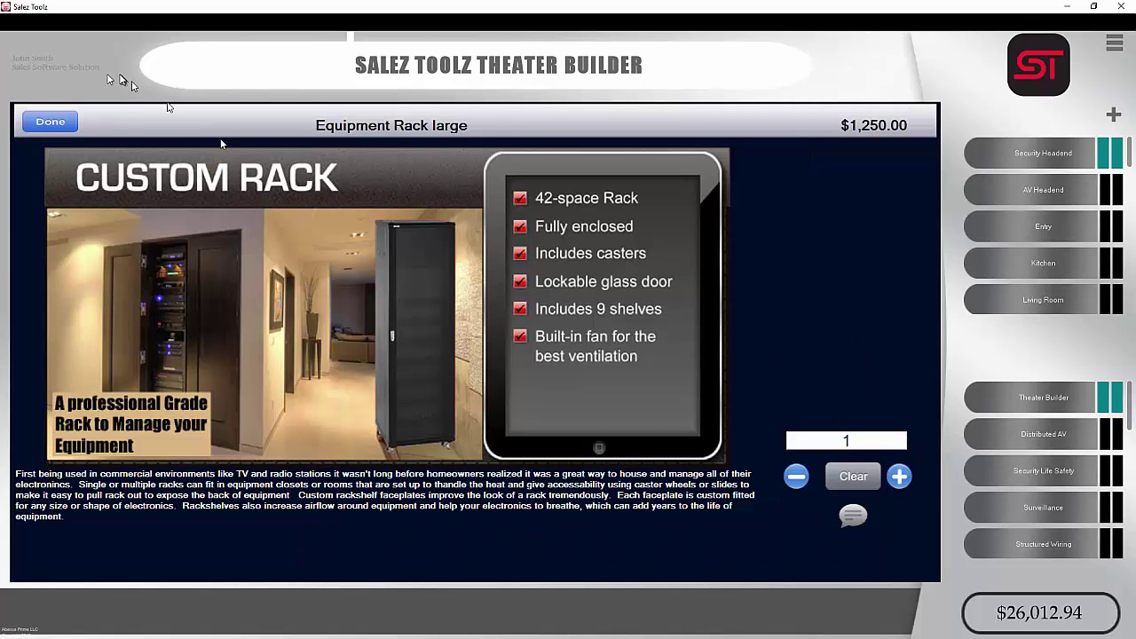
{"action": "left_click", "coordinate": [49, 127]}
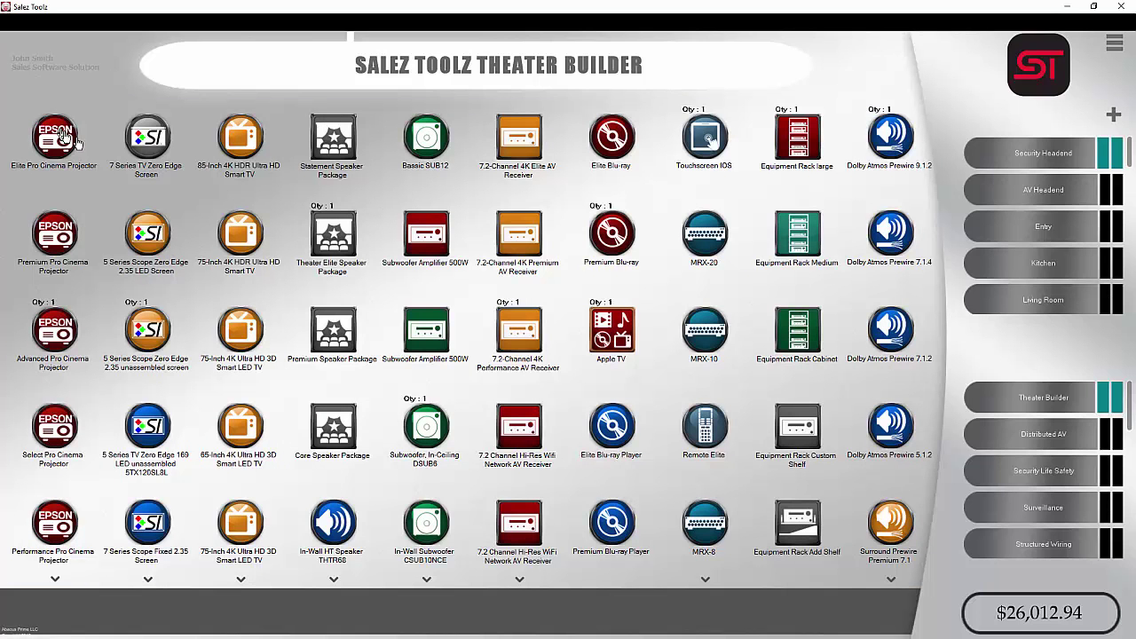
Step: Review the list of selected packages and preview the enlarged images of the screen and subwoofer packages
{"action": "left_click", "coordinate": [1048, 625]}
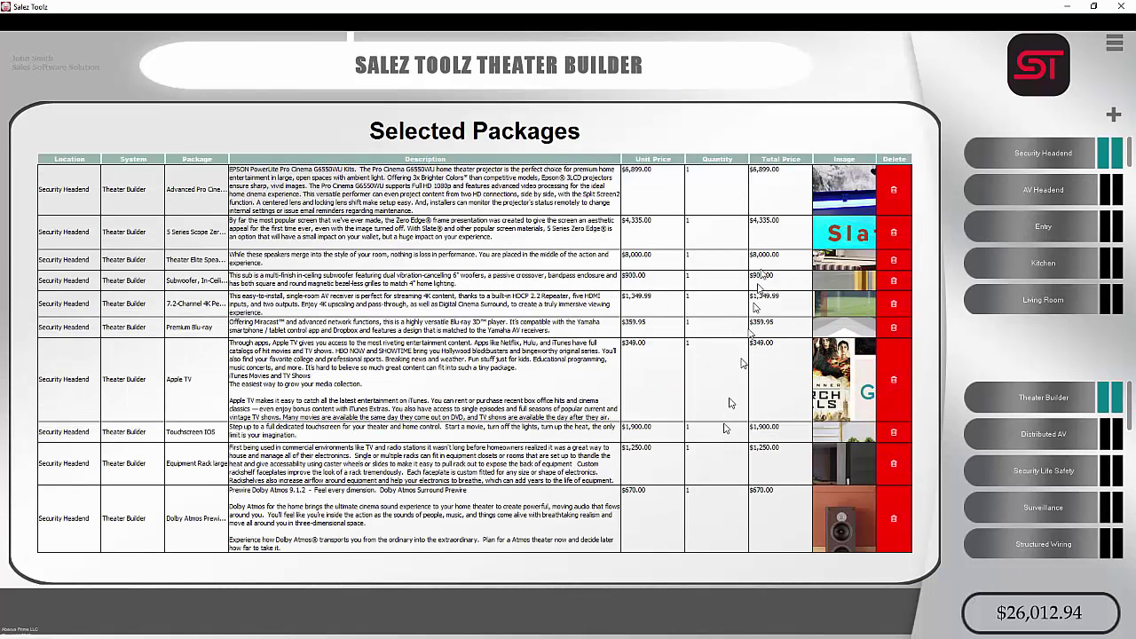
{"action": "mouse_move", "coordinate": [827, 190]}
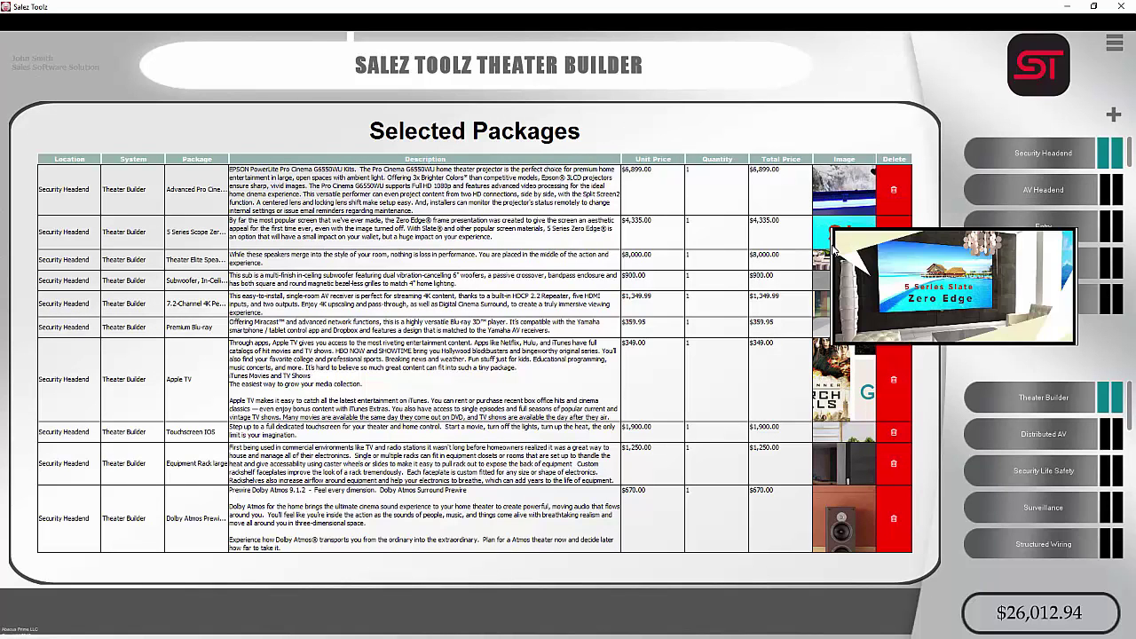
{"action": "mouse_move", "coordinate": [823, 283]}
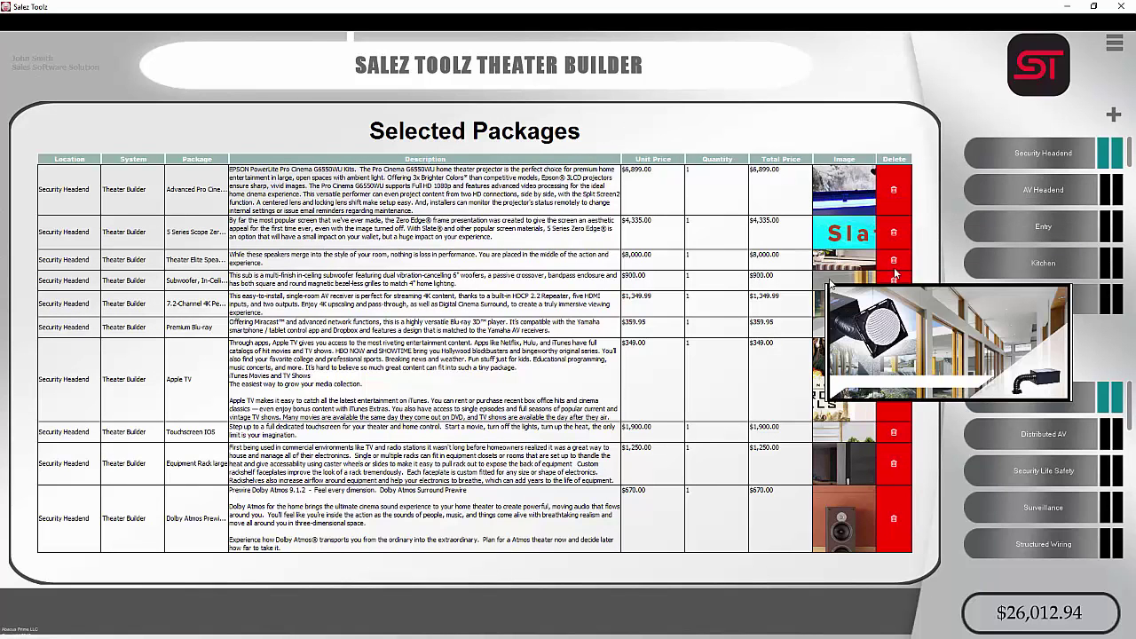
Step: Adjust equipment by a flat -$200.00 labelled Holiday Special and labor by +3.0 percent labelled Retro Labor
{"action": "left_click", "coordinate": [1111, 44]}
{"action": "left_click", "coordinate": [1018, 108]}
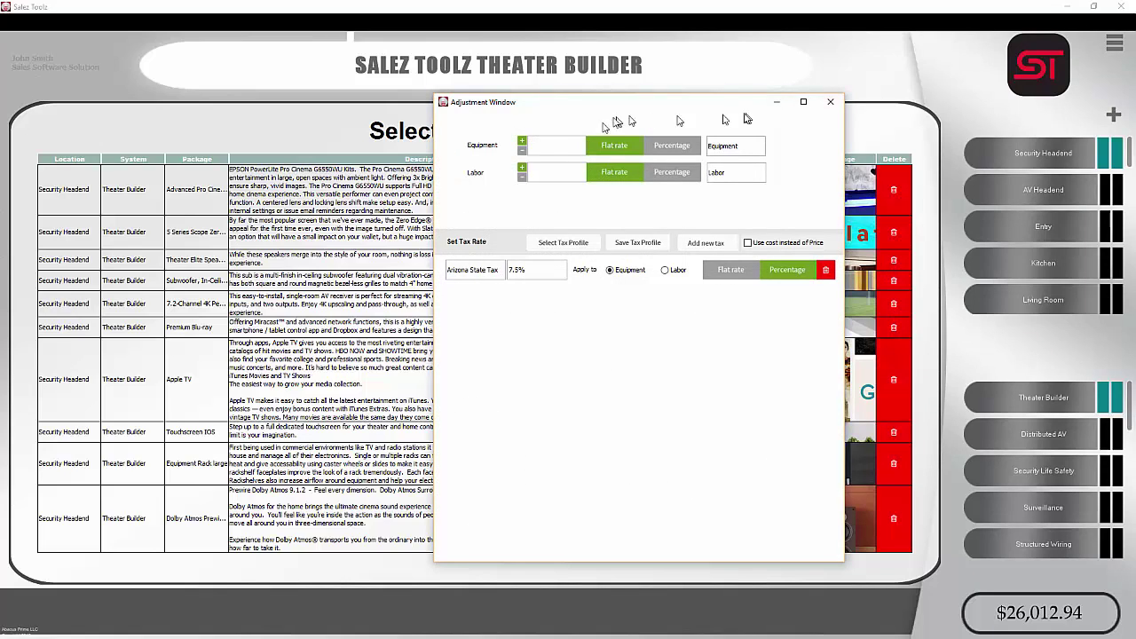
{"action": "left_click", "coordinate": [522, 151]}
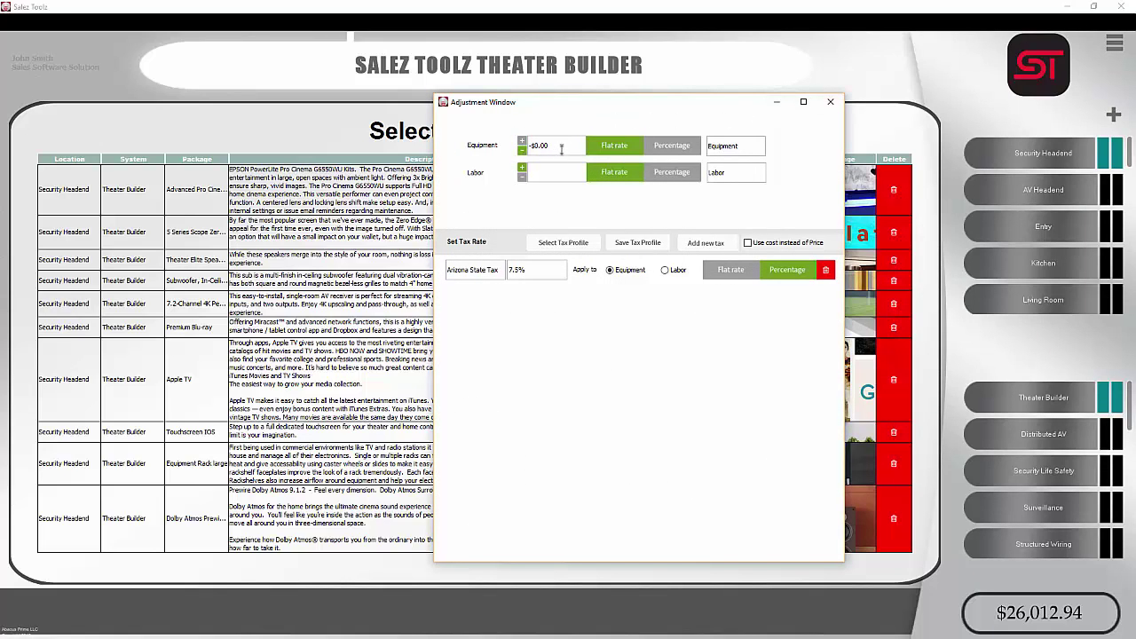
{"action": "left_click", "coordinate": [550, 148]}
{"action": "left_click_drag", "start_coordinate": [747, 149], "coordinate": [715, 147]}
{"action": "type", "text": "Holiday Special"}
{"action": "left_click", "coordinate": [666, 181]}
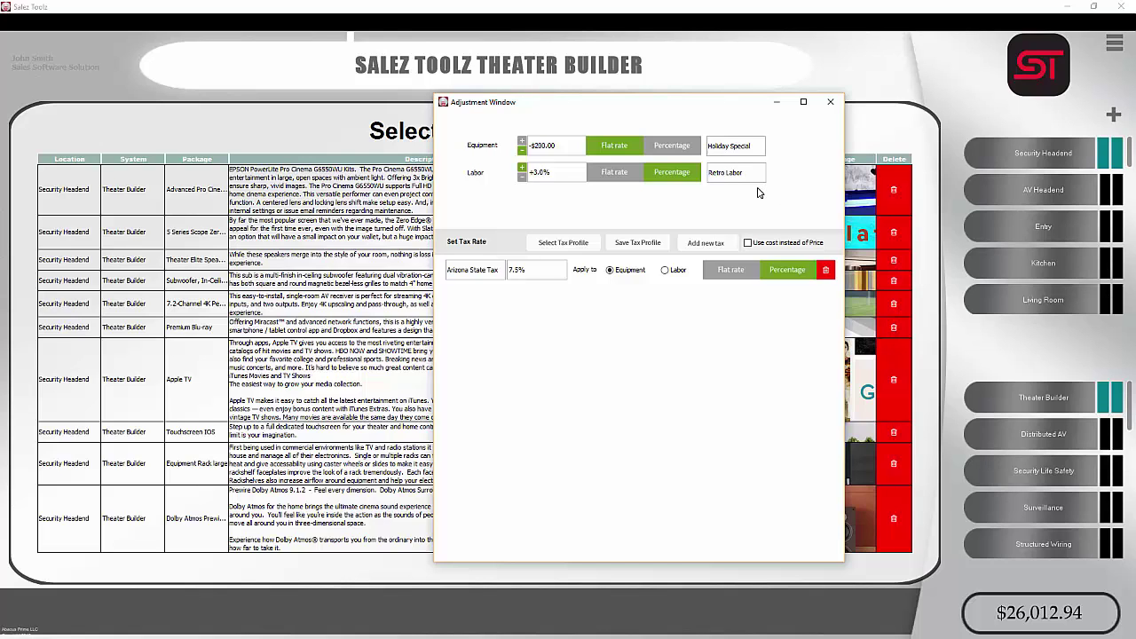
Step: Look through the saved tax profiles and close the price adjustments
{"action": "left_click", "coordinate": [569, 246]}
{"action": "left_click", "coordinate": [782, 442]}
{"action": "left_click", "coordinate": [829, 103]}
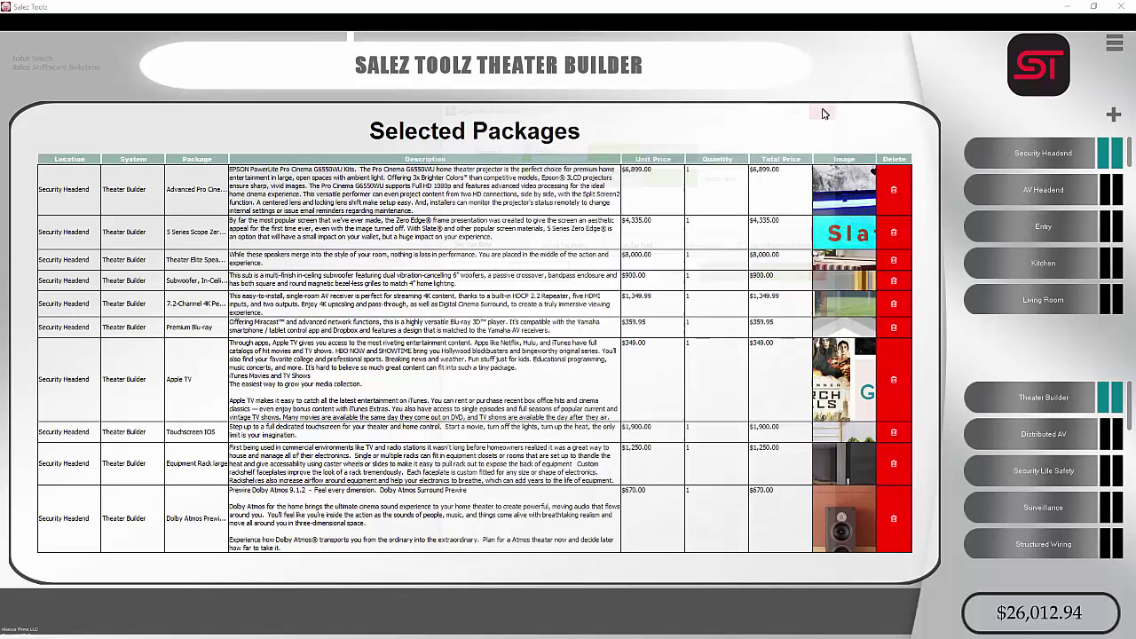
Step: Load the saved payment schedule "2 Payments 90 - 10.ps" for the proposal and close the schedule generator
{"action": "left_click", "coordinate": [1115, 46]}
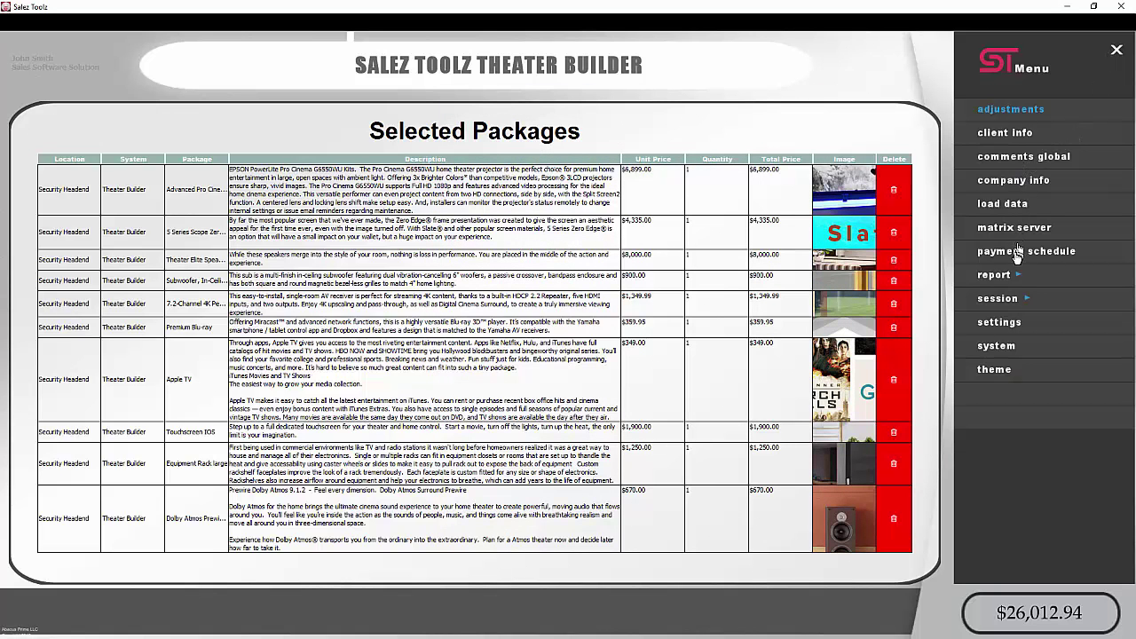
{"action": "left_click", "coordinate": [1017, 252]}
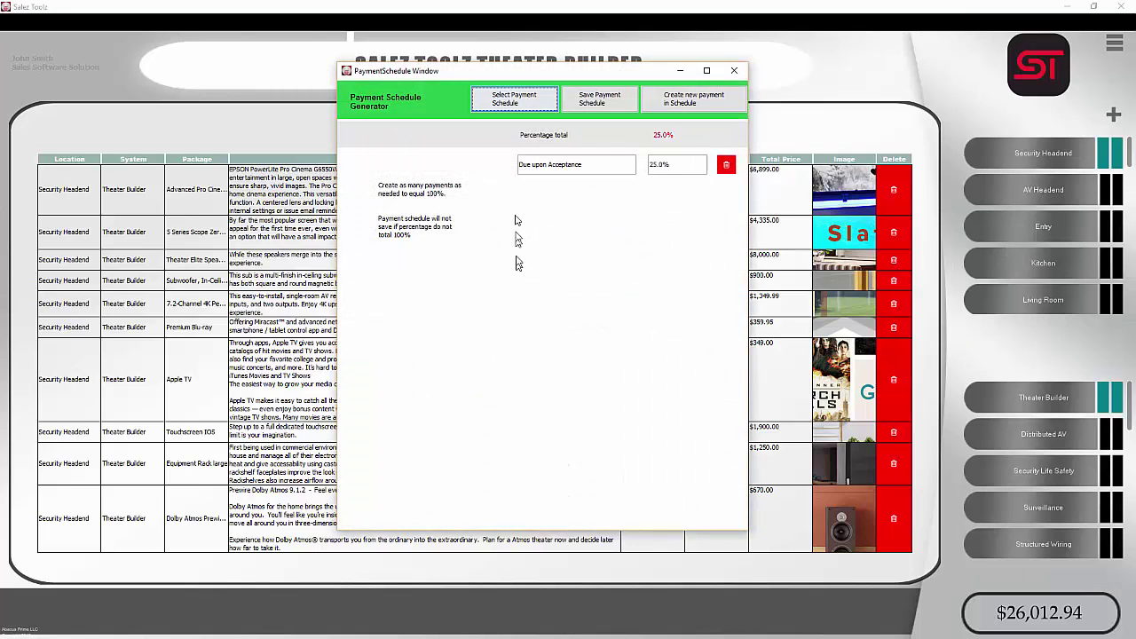
{"action": "left_click", "coordinate": [520, 101]}
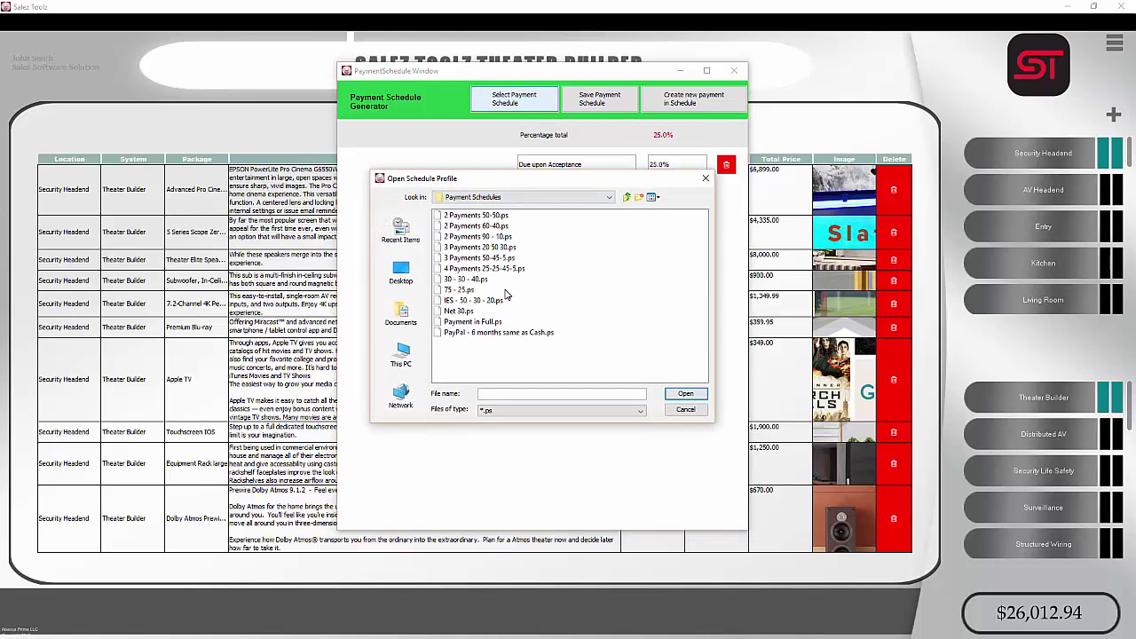
{"action": "left_click", "coordinate": [479, 236]}
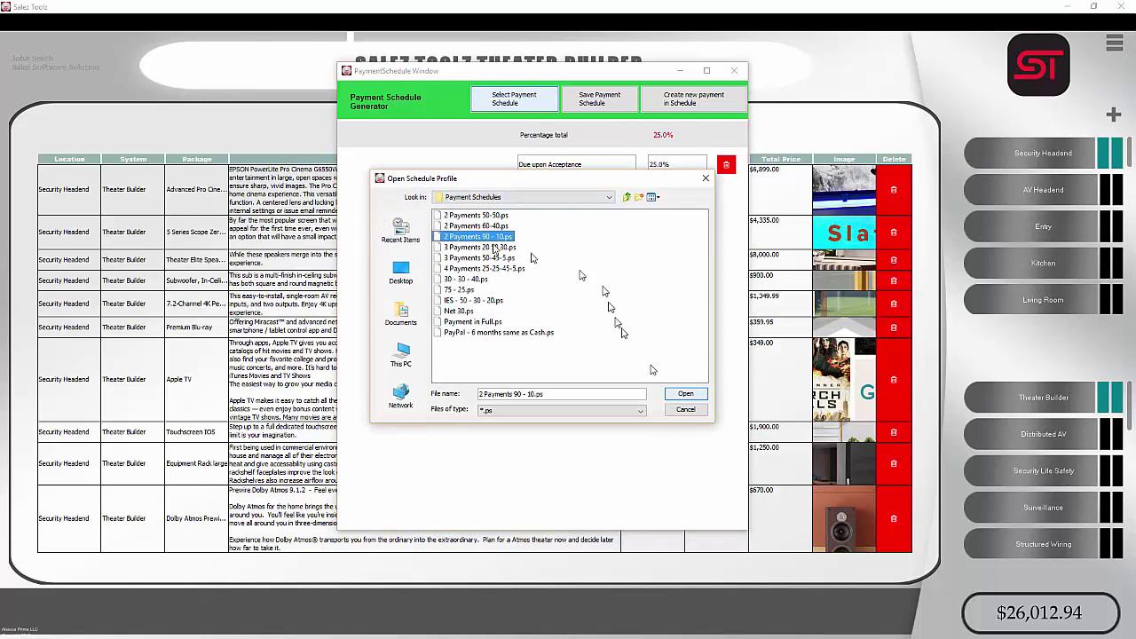
{"action": "left_click", "coordinate": [685, 393]}
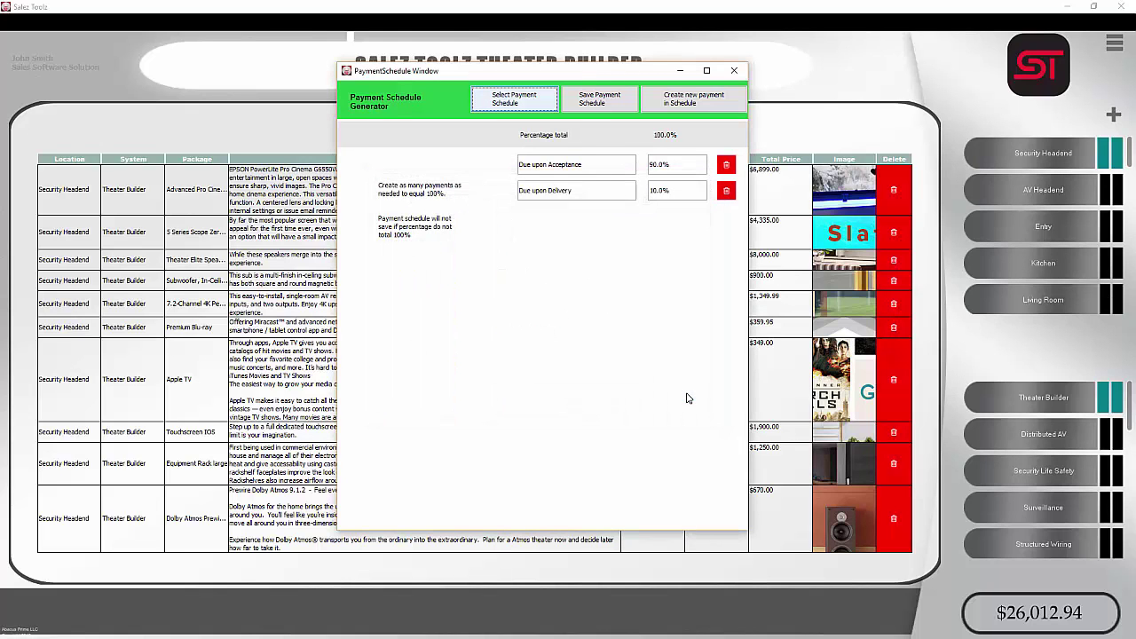
{"action": "left_click", "coordinate": [734, 70]}
Step: Create Client Report 1 with the contract, comments and payment schedule all included
{"action": "left_click", "coordinate": [1115, 49]}
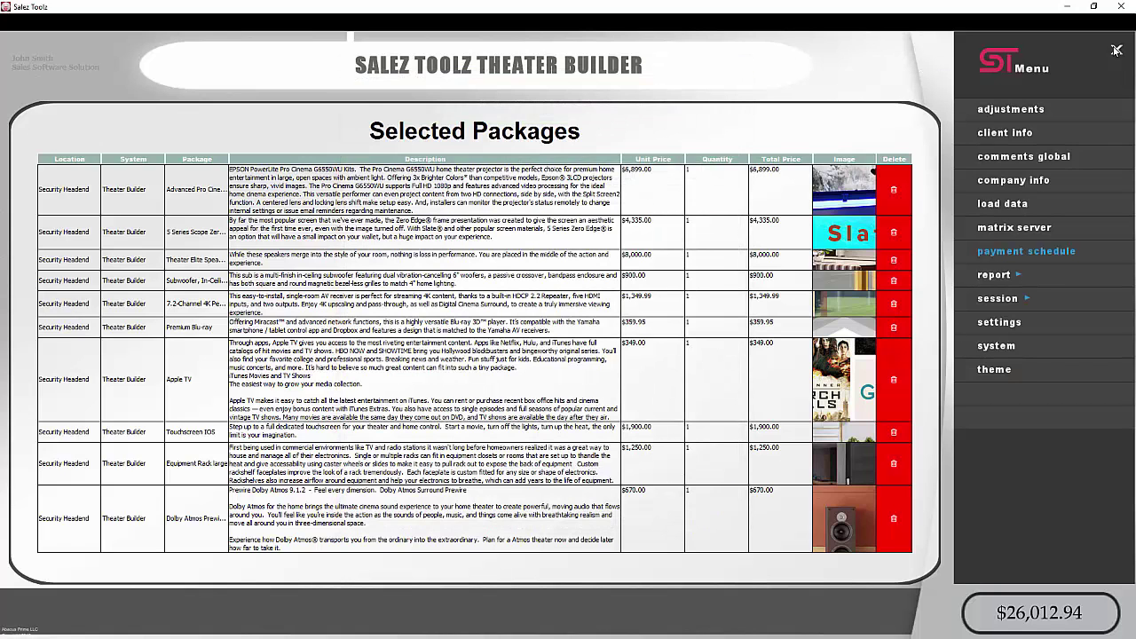
{"action": "left_click", "coordinate": [1007, 281]}
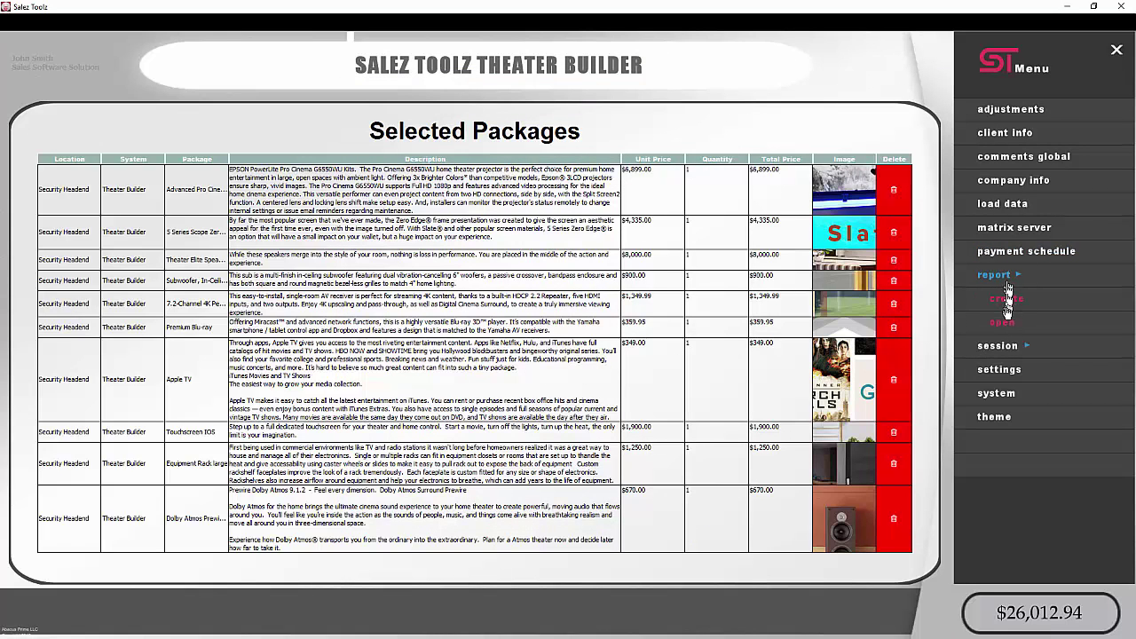
{"action": "left_click", "coordinate": [1006, 304]}
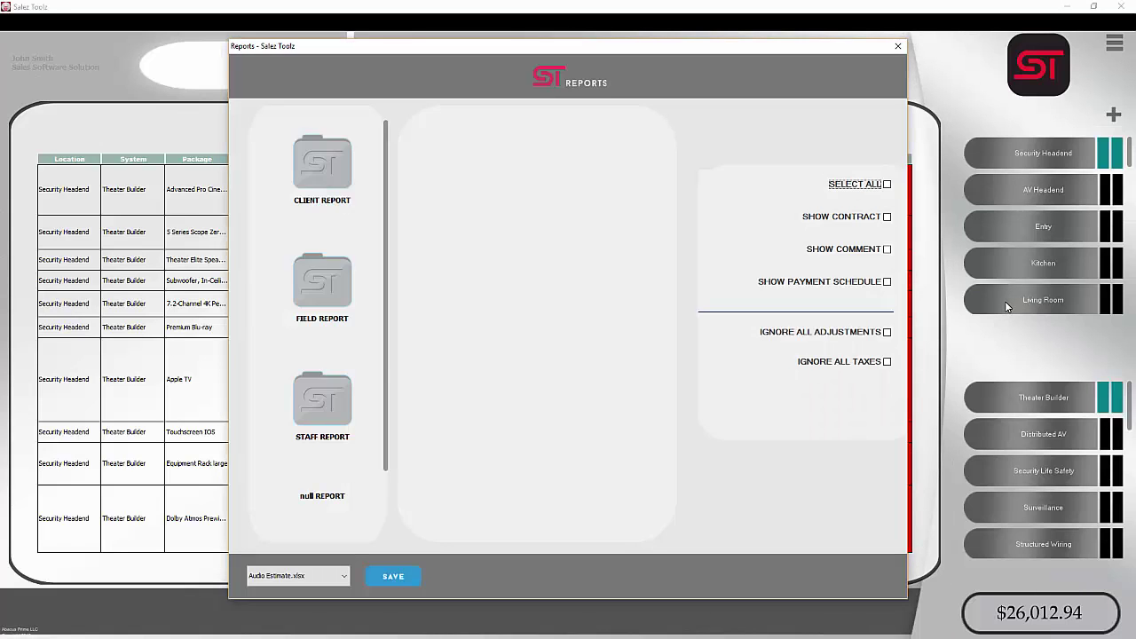
{"action": "left_click", "coordinate": [886, 185]}
{"action": "left_click", "coordinate": [333, 152]}
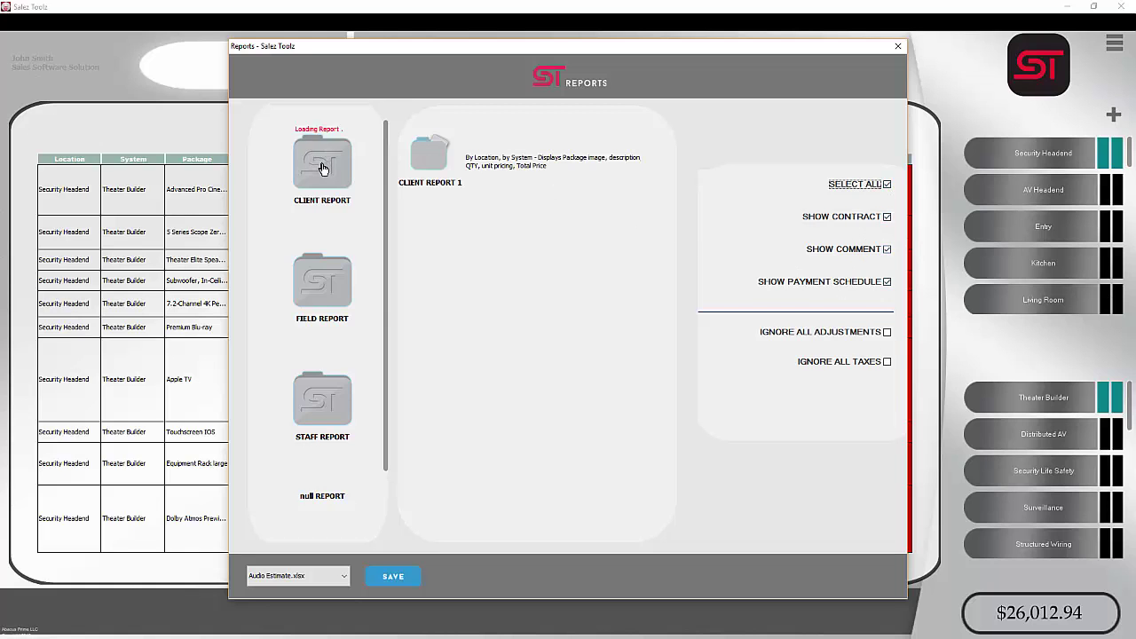
{"action": "left_click", "coordinate": [439, 168]}
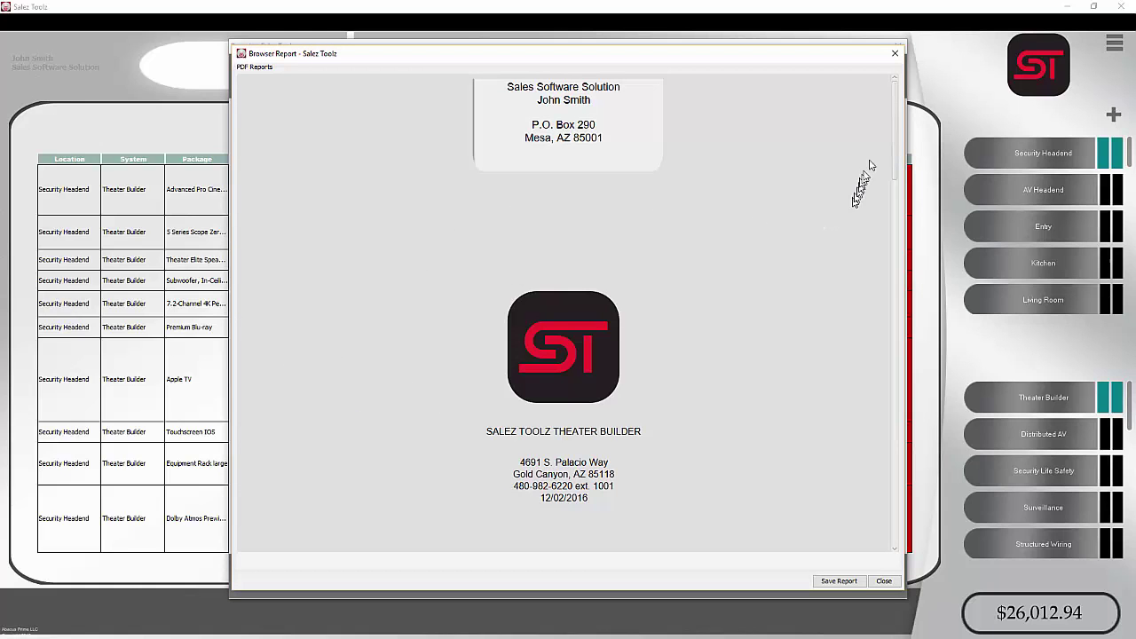
Step: Review the report's totals, contract terms and payment schedule, and draw a handwritten signature in the Client Signature box
{"action": "left_click_drag", "start_coordinate": [893, 116], "coordinate": [893, 376]}
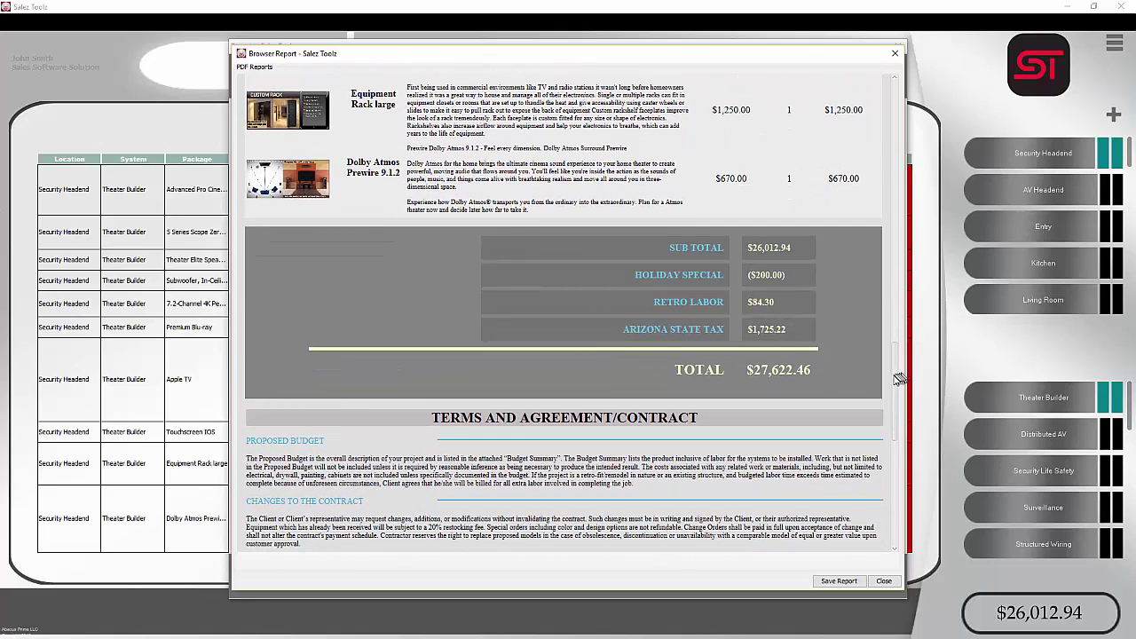
{"action": "left_click_drag", "start_coordinate": [899, 379], "coordinate": [901, 491]}
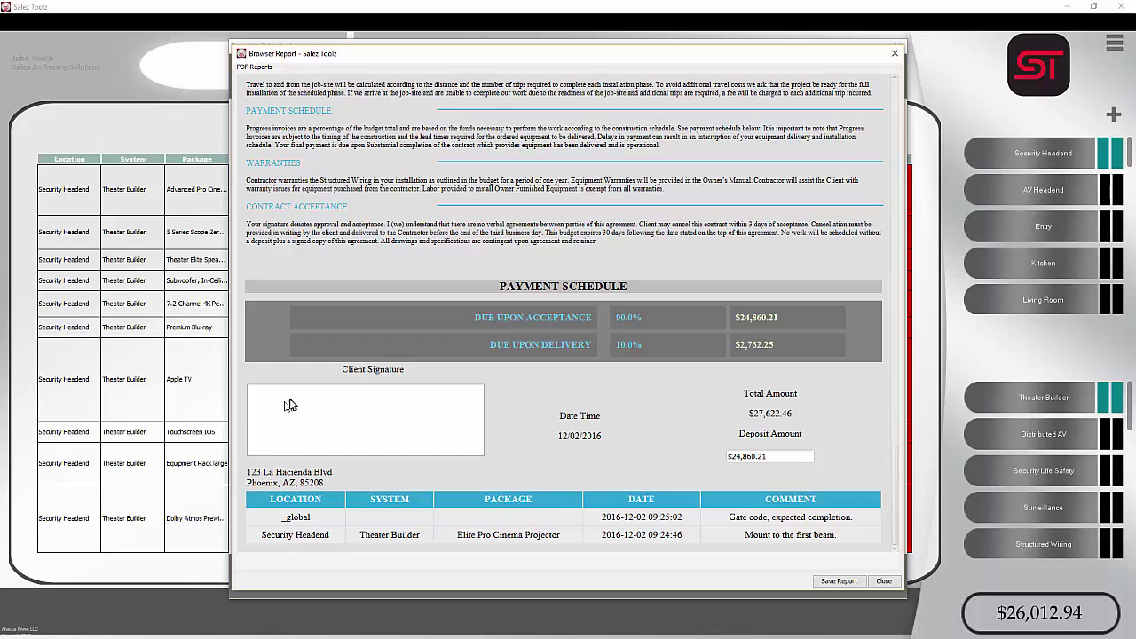
{"action": "mouse_move", "coordinate": [290, 401]}
{"action": "left_mouse_down"}
{"action": "mouse_move", "coordinate": [289, 435]}
{"action": "mouse_move", "coordinate": [311, 419]}
{"action": "mouse_move", "coordinate": [341, 428]}
{"action": "mouse_move", "coordinate": [357, 417]}
{"action": "mouse_move", "coordinate": [398, 444]}
{"action": "mouse_move", "coordinate": [405, 424]}
{"action": "mouse_move", "coordinate": [421, 434]}
{"action": "left_mouse_up"}
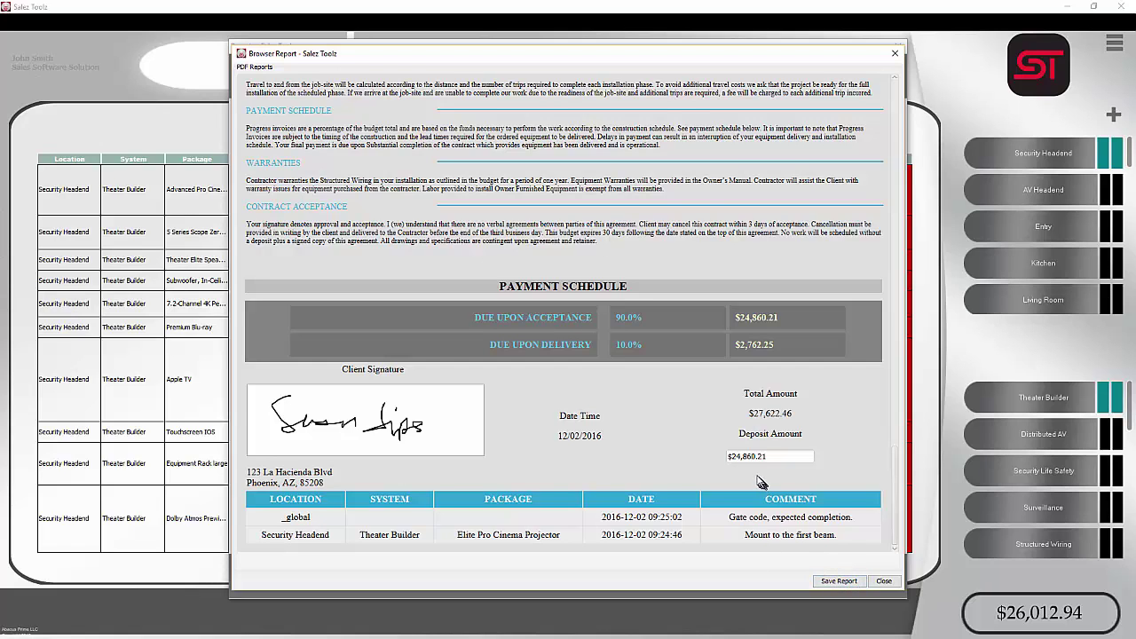
Step: Save the signed report as a PDF named Theater Builder in the Saved Reports folder
{"action": "left_click", "coordinate": [819, 583]}
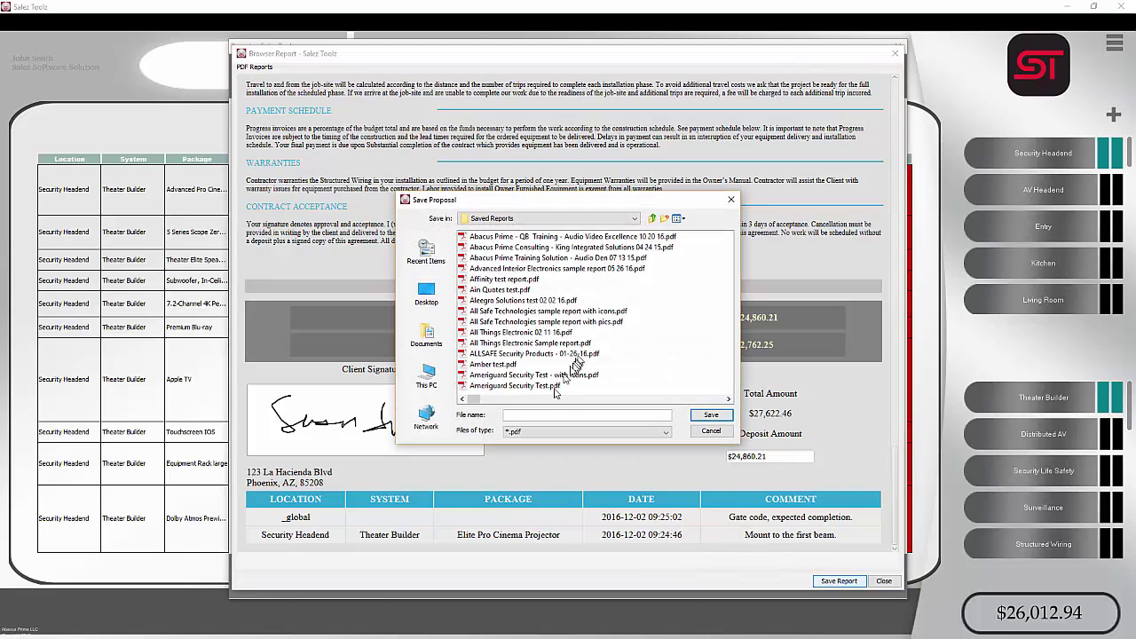
{"action": "left_click", "coordinate": [543, 414]}
{"action": "type", "text": "Theater Builder"}
{"action": "left_click", "coordinate": [707, 419]}
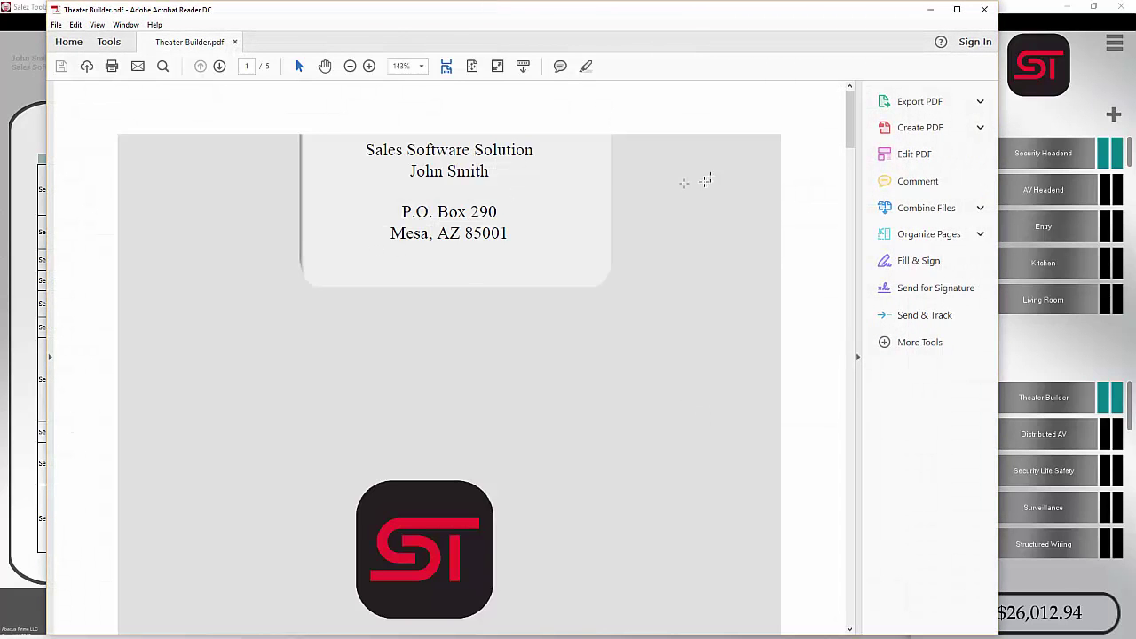
Step: Look through the saved proposal PDF and attach it to a new e-mail message
{"action": "mouse_move", "coordinate": [851, 115]}
{"action": "left_mouse_down"}
{"action": "mouse_move", "coordinate": [855, 452]}
{"action": "mouse_move", "coordinate": [840, 565]}
{"action": "mouse_move", "coordinate": [850, 348]}
{"action": "left_mouse_up"}
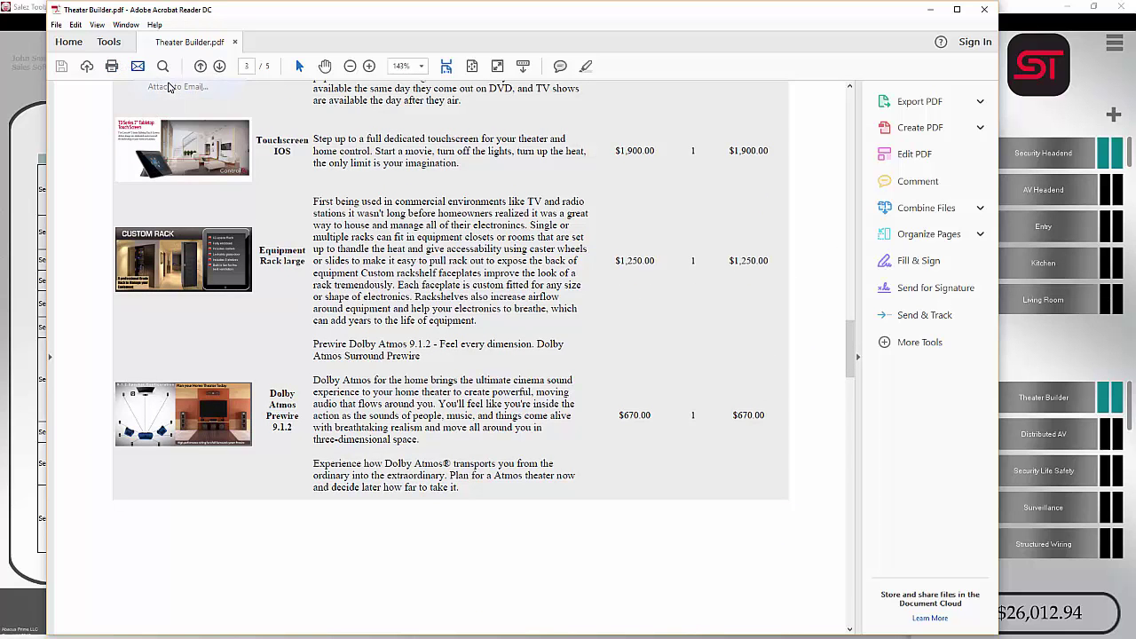
{"action": "left_click", "coordinate": [137, 66]}
{"action": "left_click", "coordinate": [455, 410]}
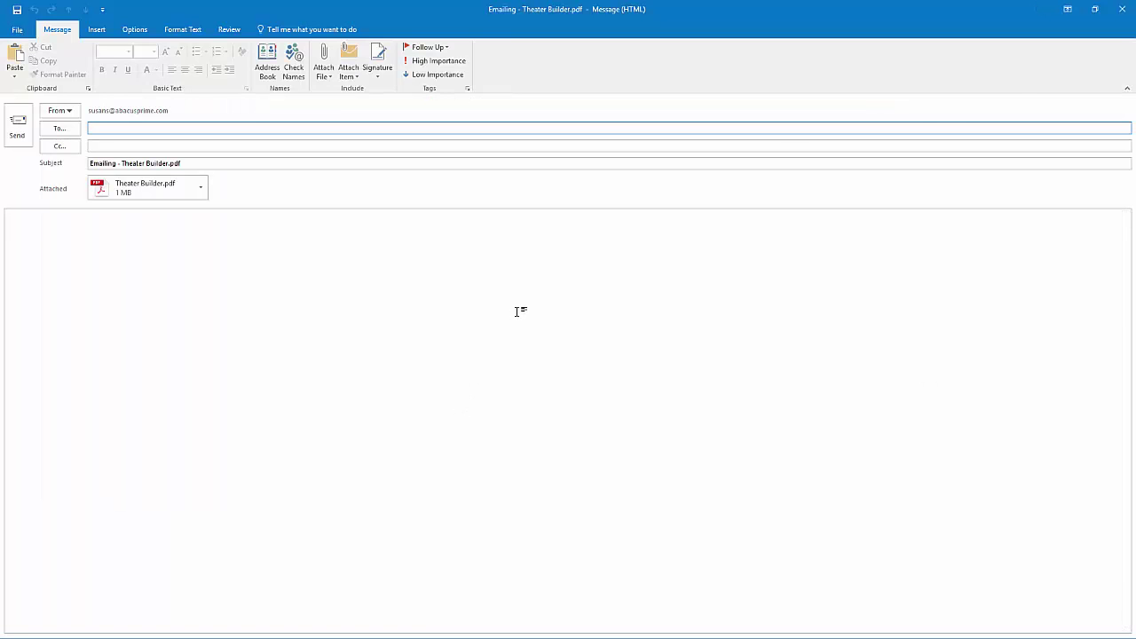
Step: Close the new e-mail message and return from the PDF to the Salez Toolz Theater Builder
{"action": "left_click", "coordinate": [1124, 15]}
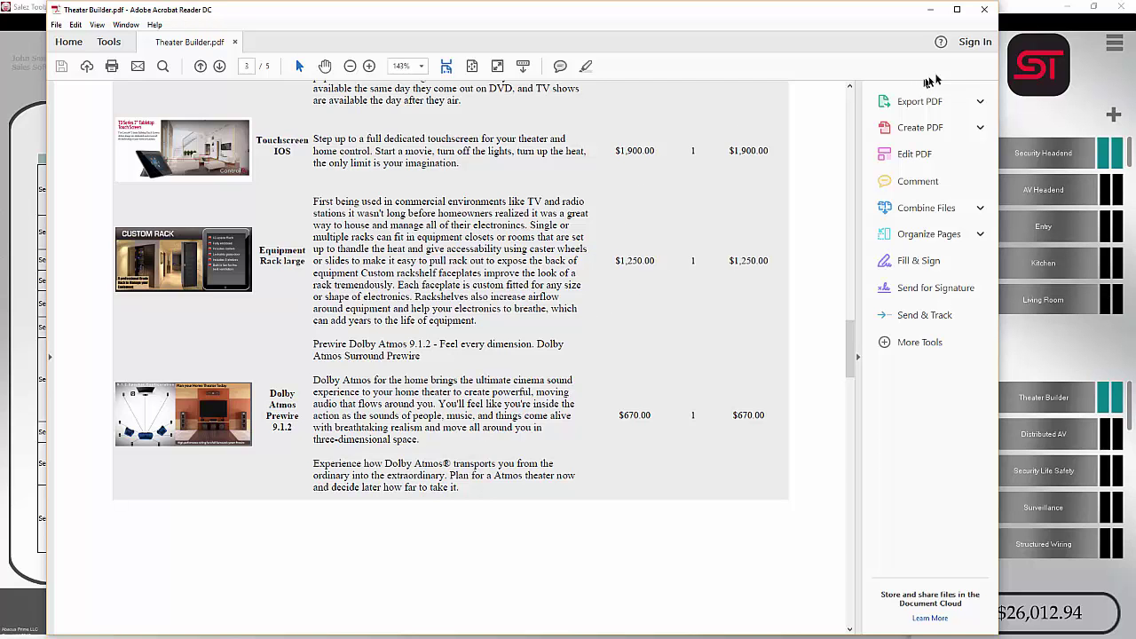
{"action": "left_click", "coordinate": [42, 343]}
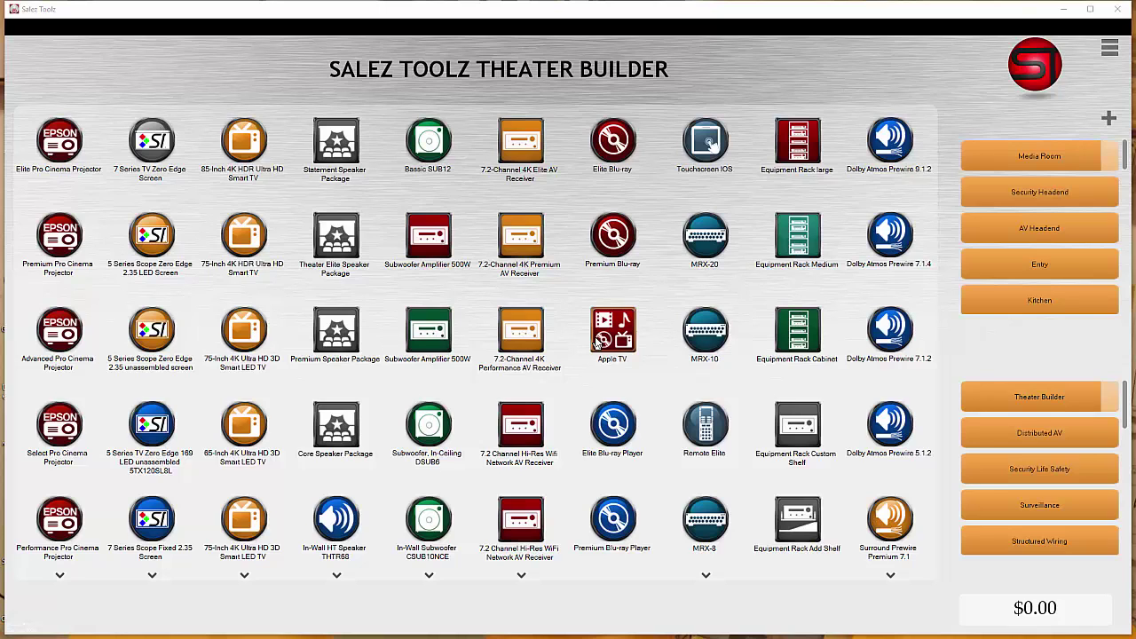
Step: View the product details of the Elite Pro Cinema Projector, the 5 Series Scope Zero Edge 2.35 LED Screen and the 75-Inch 4K Ultra HD 3D Smart LED TV
{"action": "left_click", "coordinate": [62, 146]}
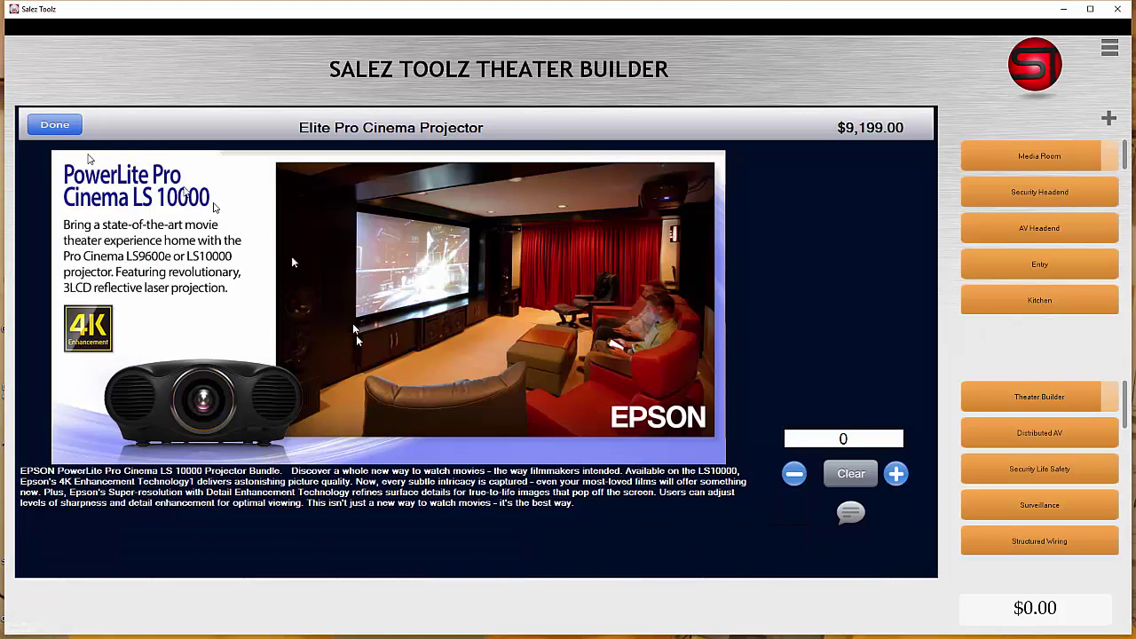
{"action": "left_click", "coordinate": [71, 130]}
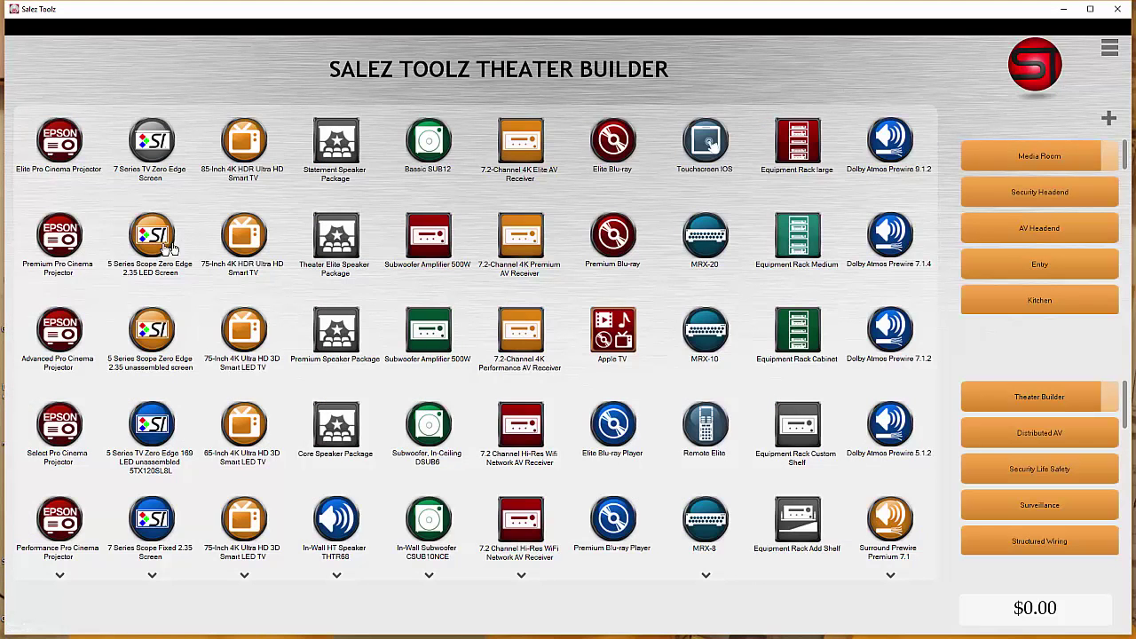
{"action": "left_click", "coordinate": [168, 243]}
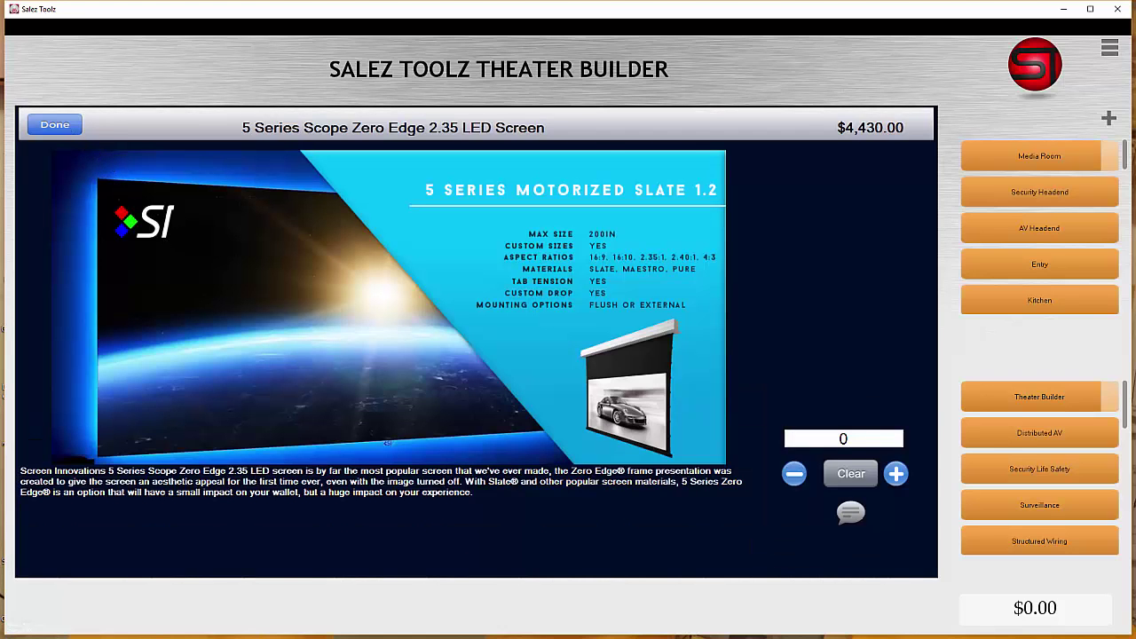
{"action": "left_click", "coordinate": [53, 125]}
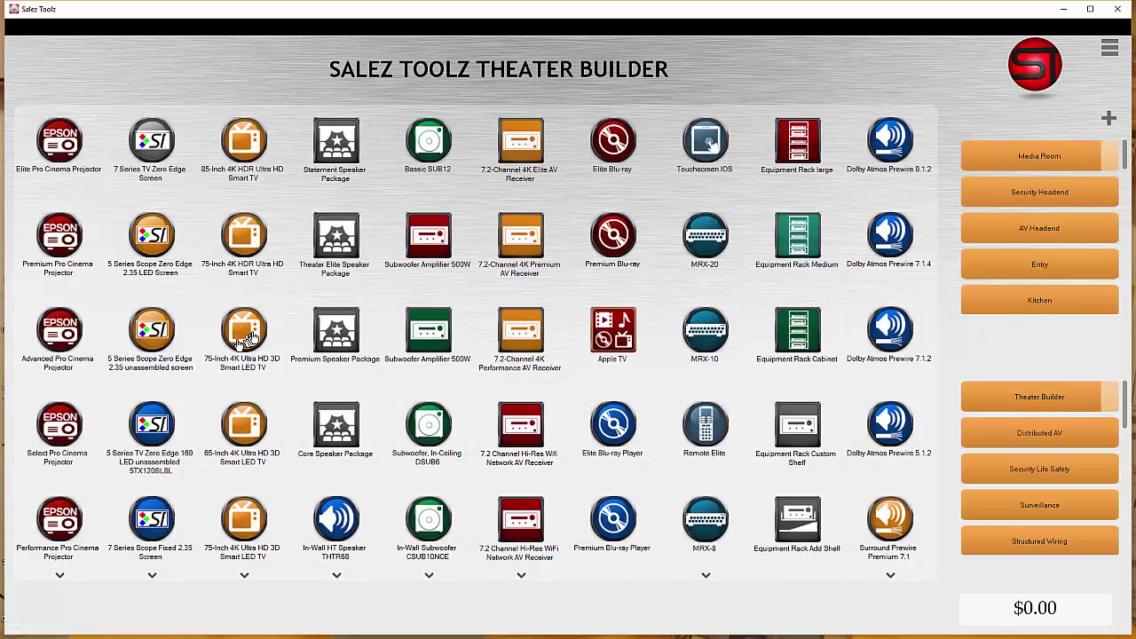
{"action": "left_click", "coordinate": [251, 335]}
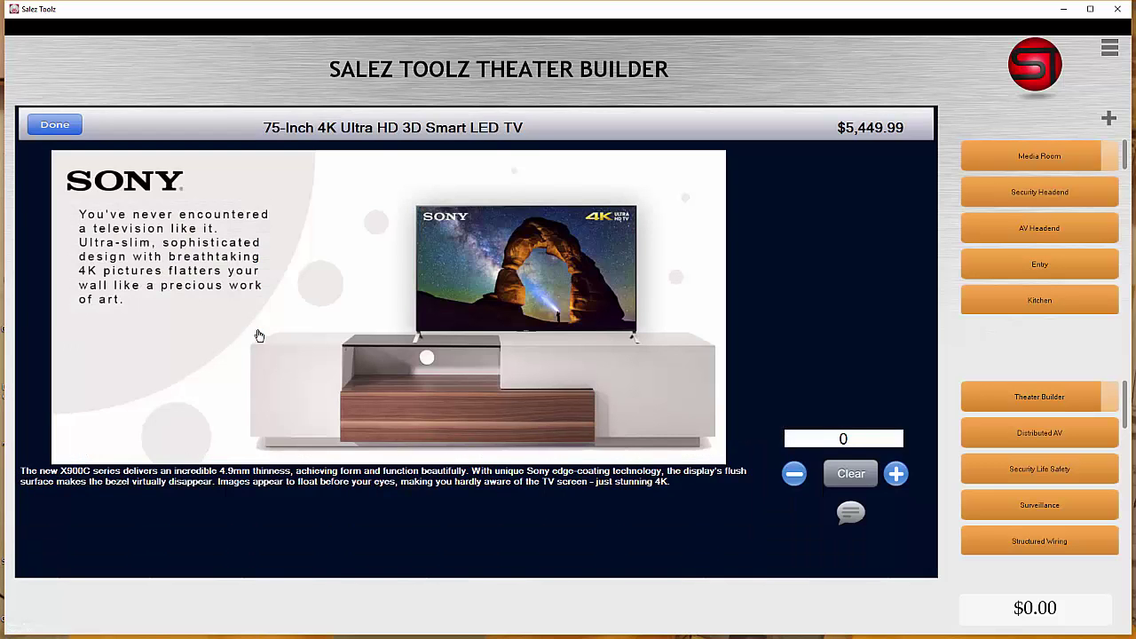
{"action": "left_click", "coordinate": [54, 125]}
Step: View the product details of the Theater Elite Speaker Package and the 7.2-Channel 4K Premium AV Receiver
{"action": "left_click", "coordinate": [338, 247]}
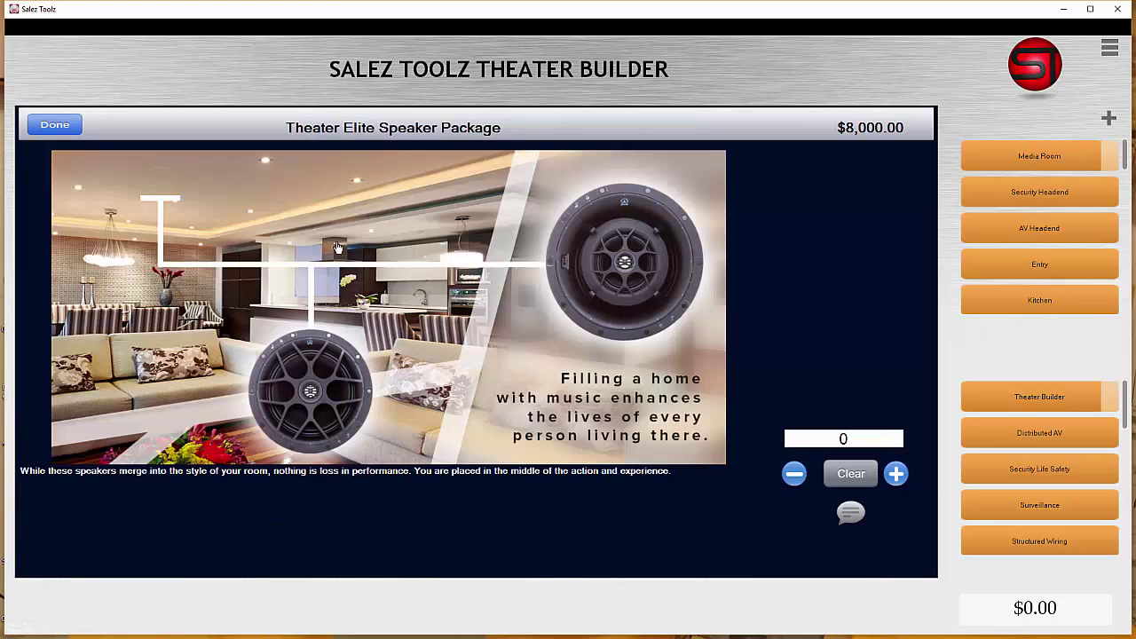
{"action": "left_click", "coordinate": [55, 125]}
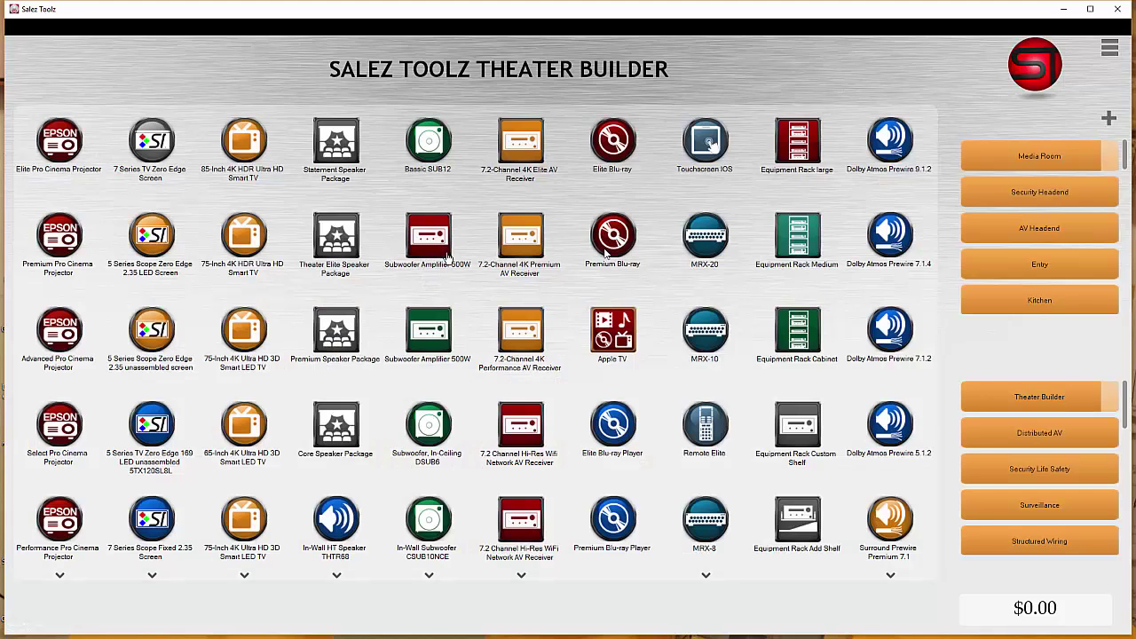
{"action": "left_click", "coordinate": [529, 236]}
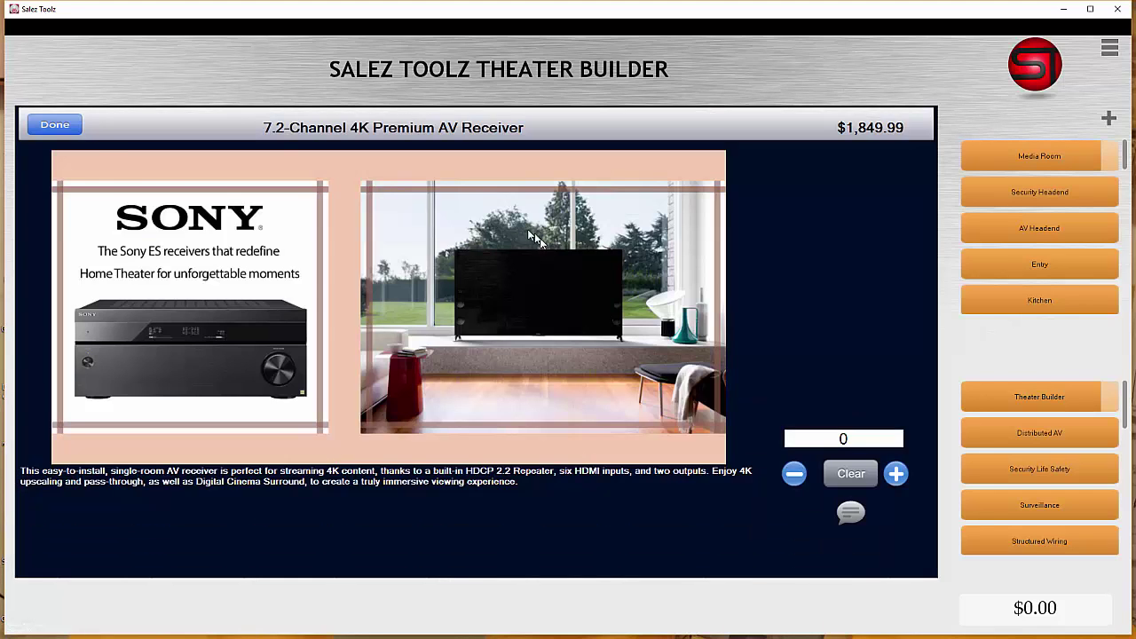
{"action": "left_click", "coordinate": [71, 127]}
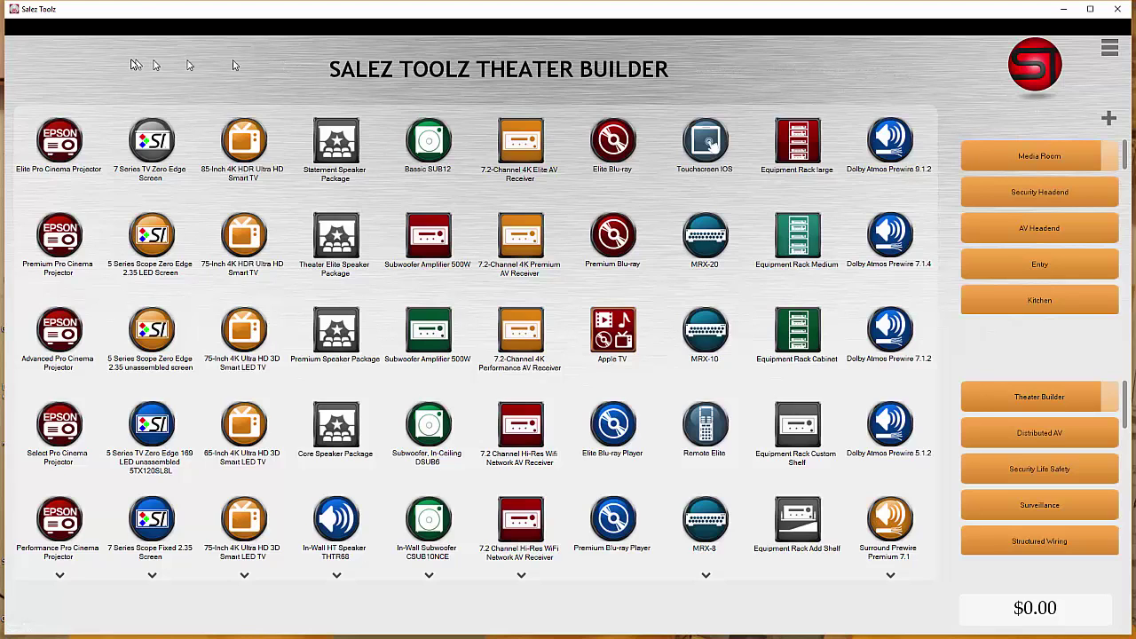
Step: Preview the Black and BluSchool themes, and apply the Flat Silver theme to the interface
{"action": "left_click", "coordinate": [1116, 55]}
{"action": "left_click", "coordinate": [988, 374]}
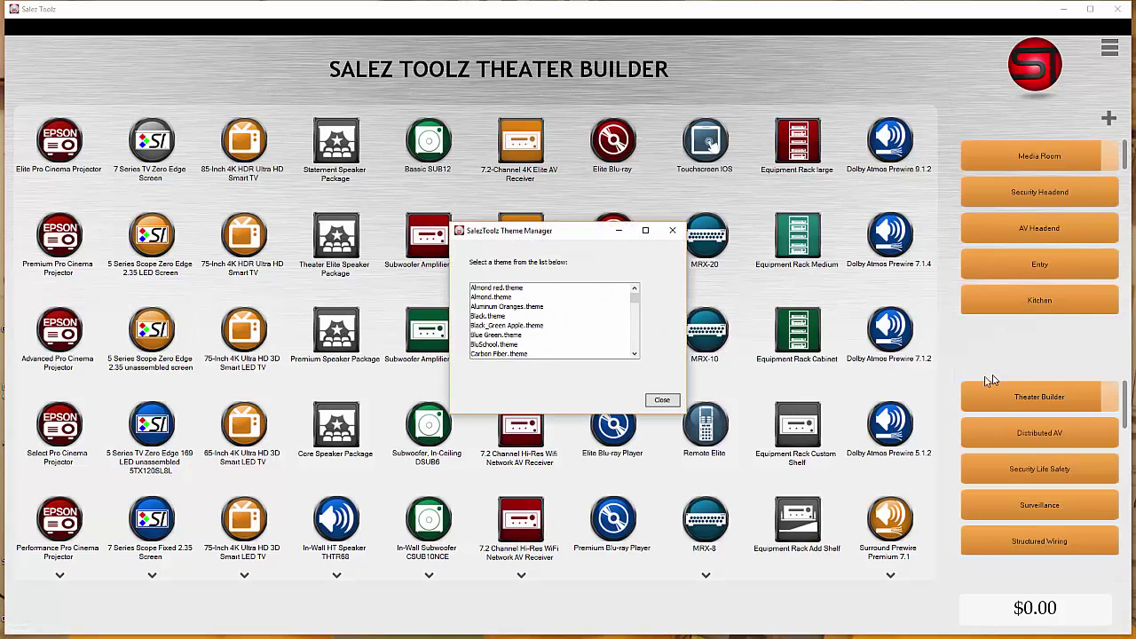
{"action": "left_click", "coordinate": [501, 319]}
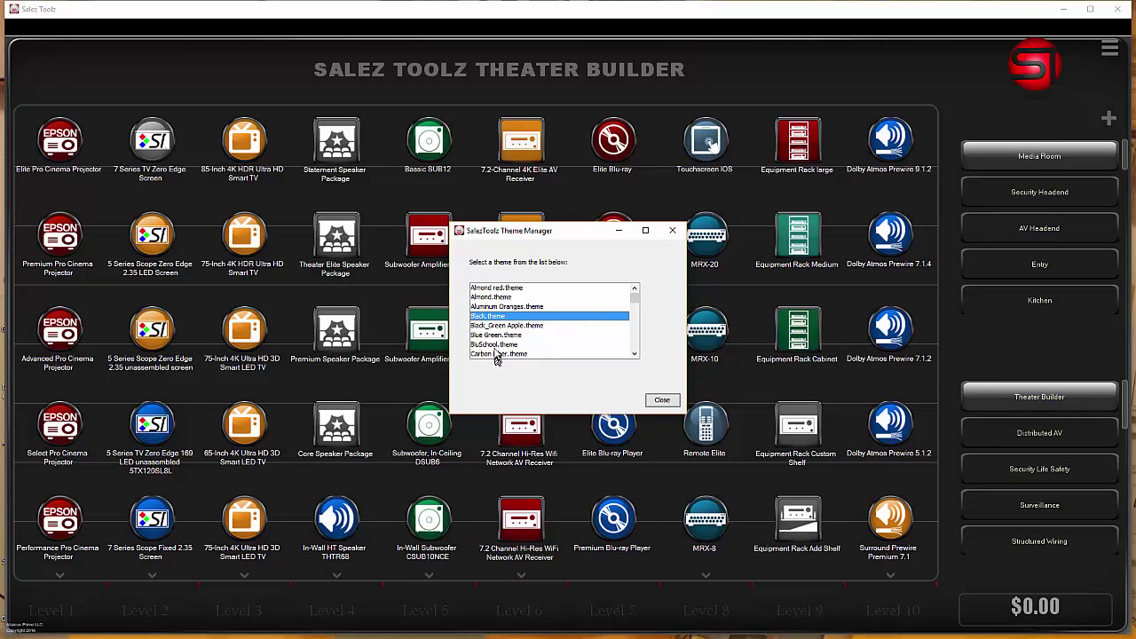
{"action": "left_click", "coordinate": [495, 346]}
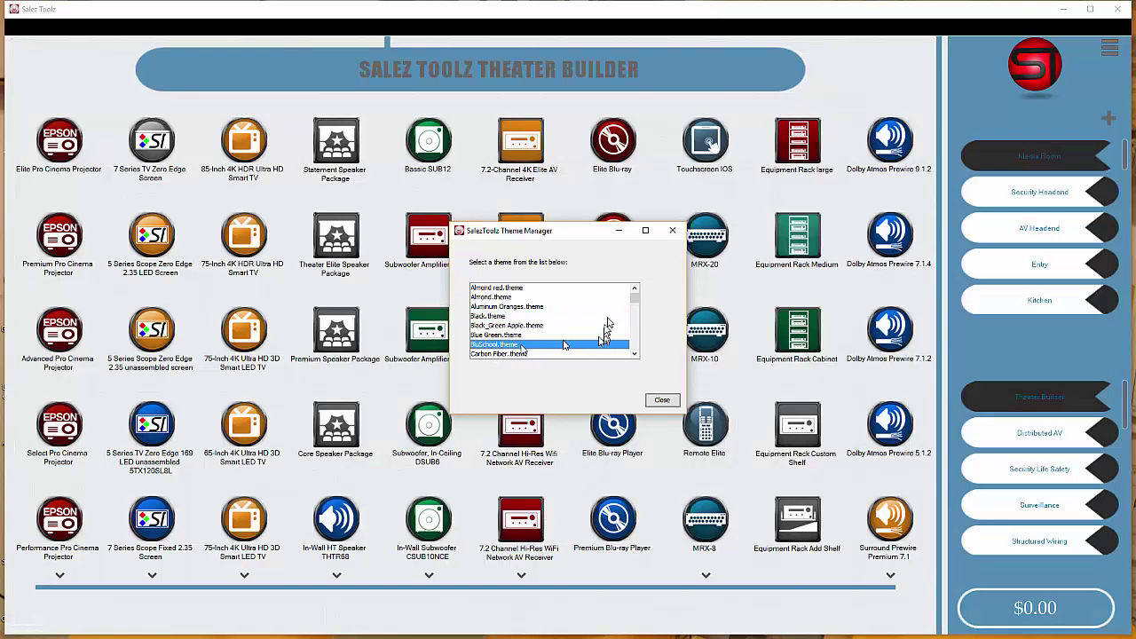
{"action": "left_click_drag", "start_coordinate": [634, 299], "coordinate": [634, 321]}
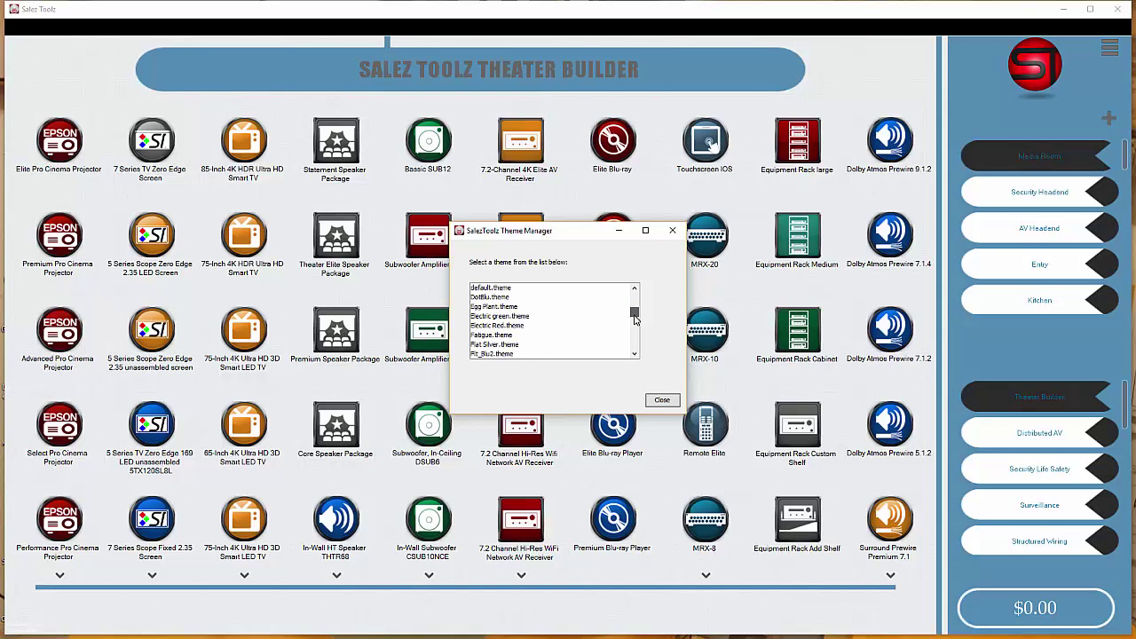
{"action": "left_click", "coordinate": [493, 345]}
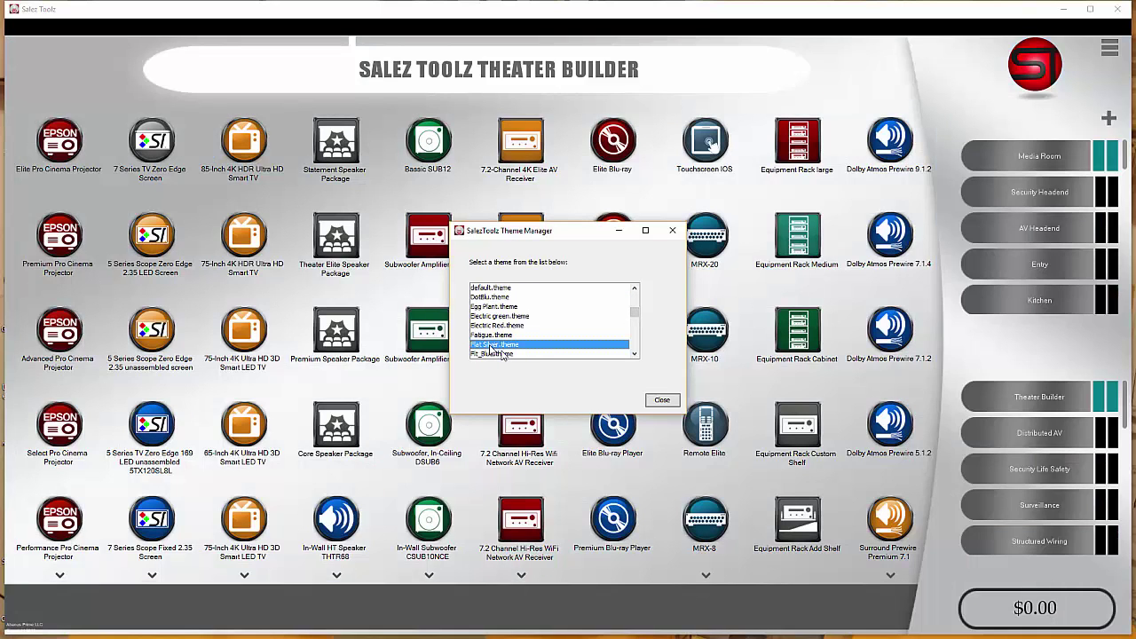
{"action": "left_click", "coordinate": [677, 400]}
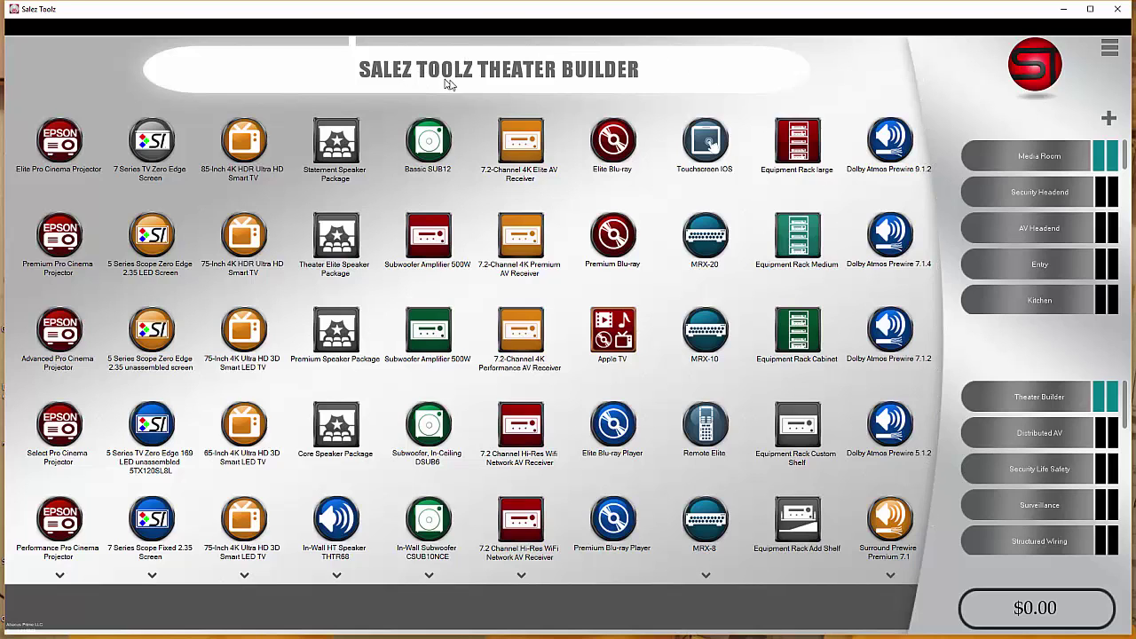
Step: Replace the company logo with the image file ST - black square red letters copy.png
{"action": "left_click", "coordinate": [1037, 82]}
{"action": "left_click", "coordinate": [1078, 89]}
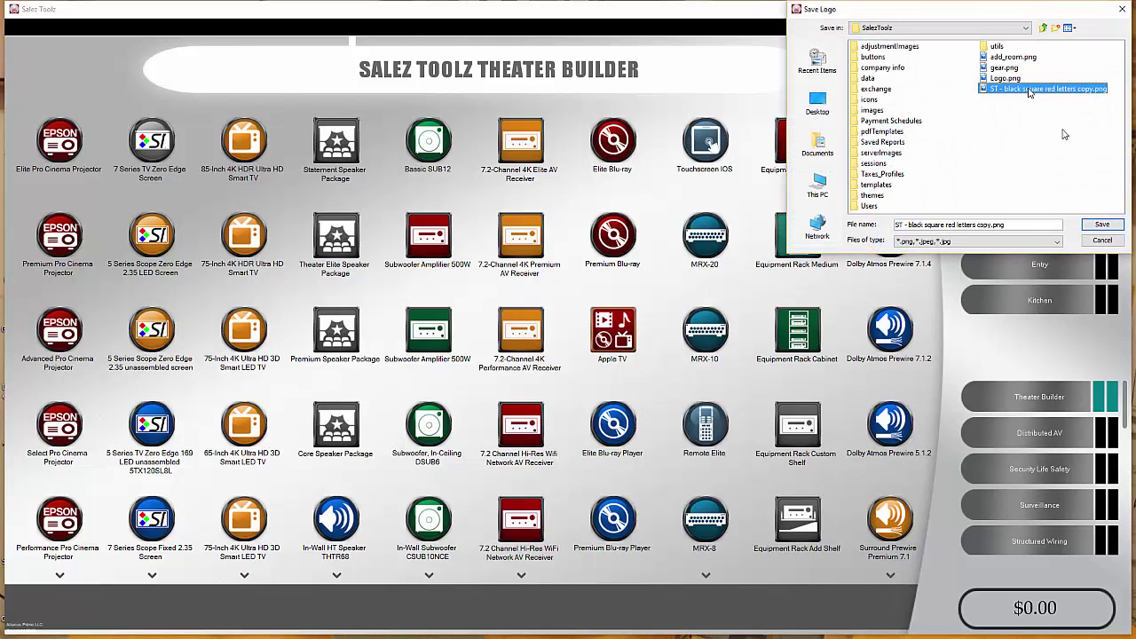
{"action": "left_click", "coordinate": [1100, 224]}
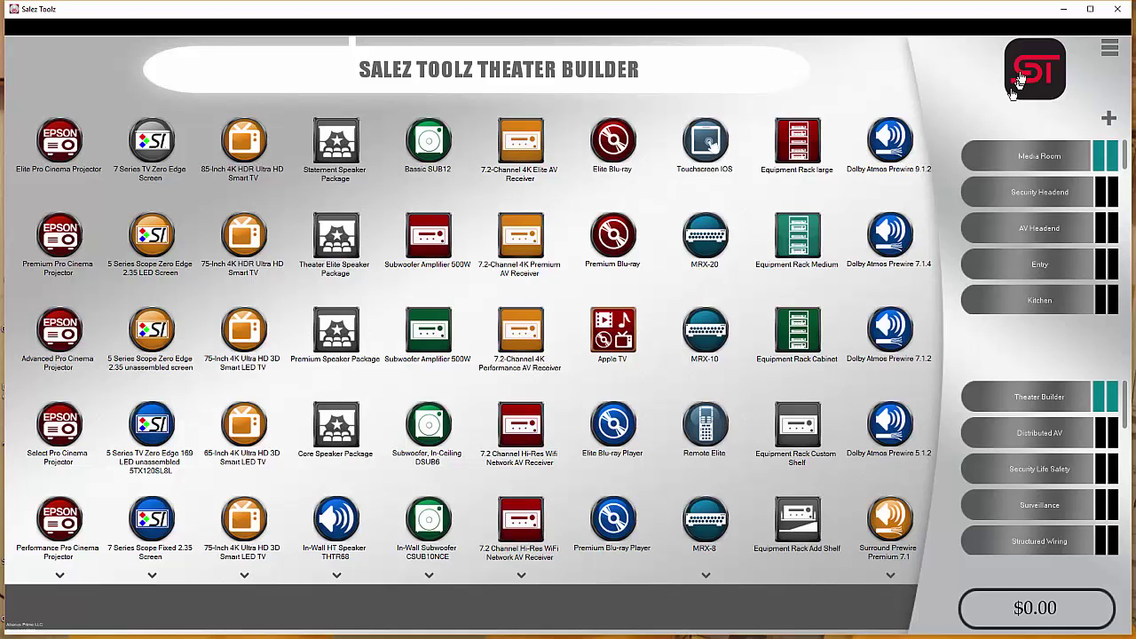
Step: Import the client's contact details from their vCard in the Documents folder into the client information and save them
{"action": "left_click", "coordinate": [1108, 51]}
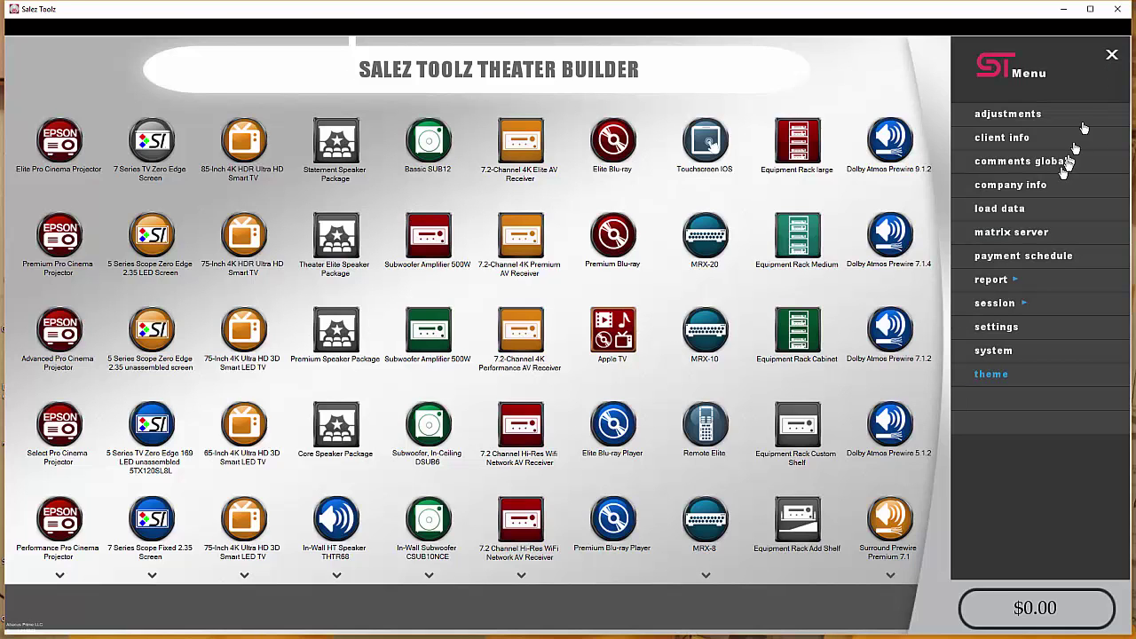
{"action": "left_click", "coordinate": [981, 138]}
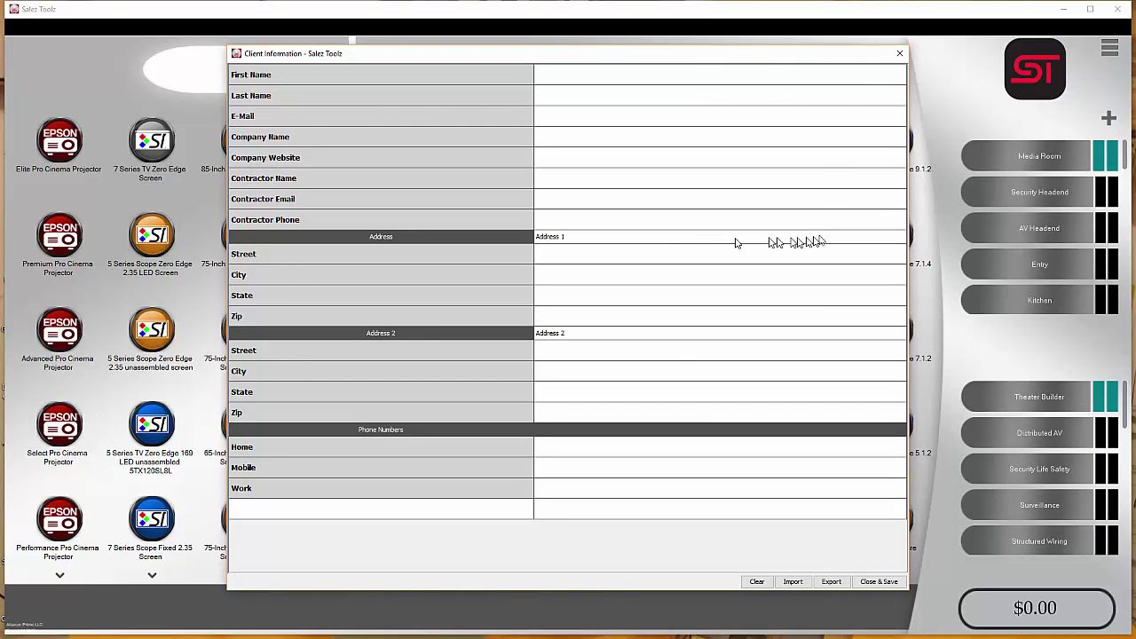
{"action": "left_click", "coordinate": [794, 583]}
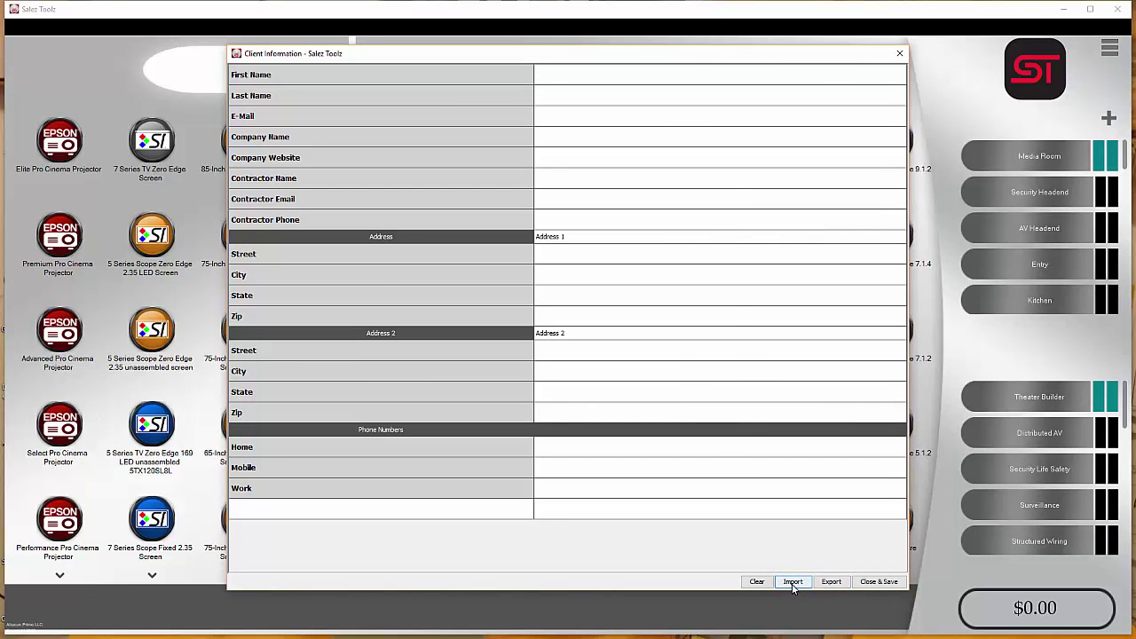
{"action": "left_click", "coordinate": [491, 300]}
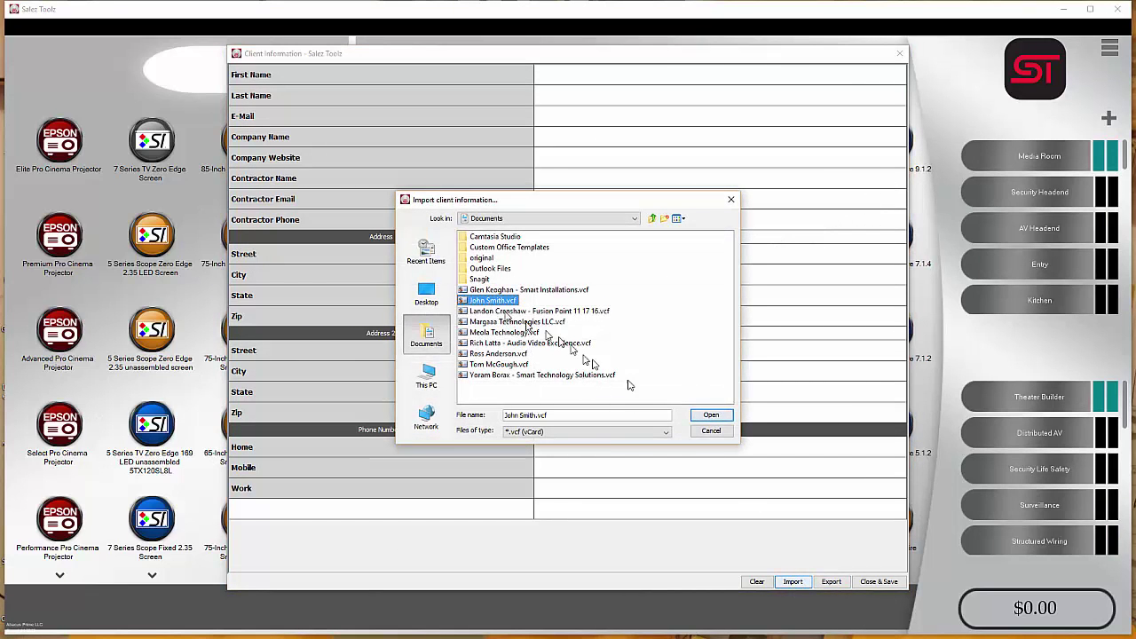
{"action": "left_click", "coordinate": [711, 414]}
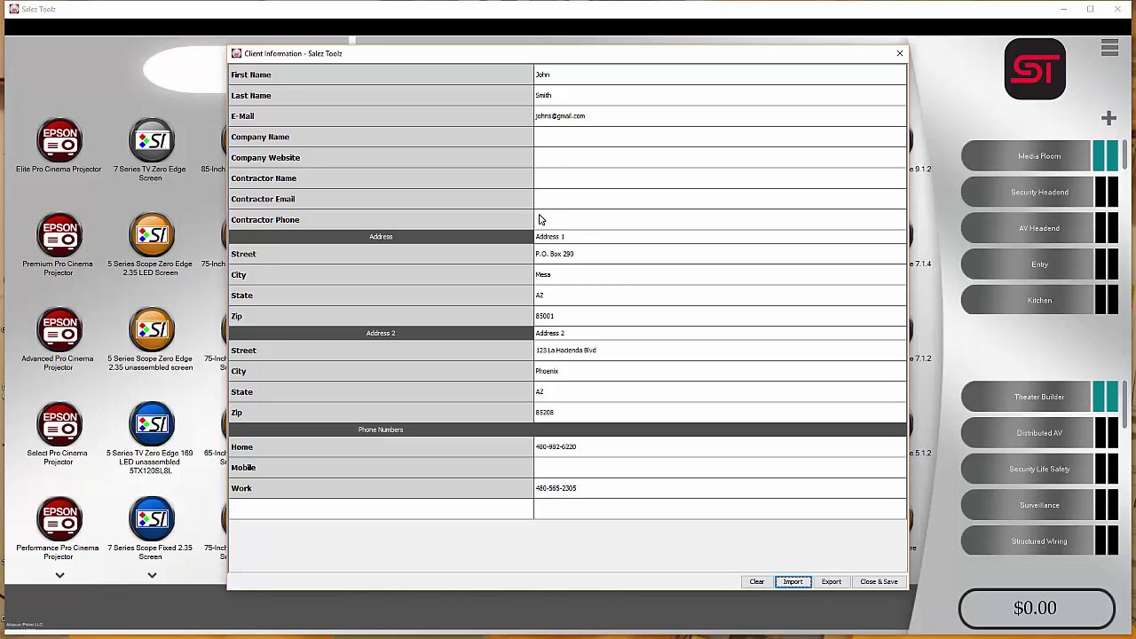
{"action": "left_click", "coordinate": [871, 583]}
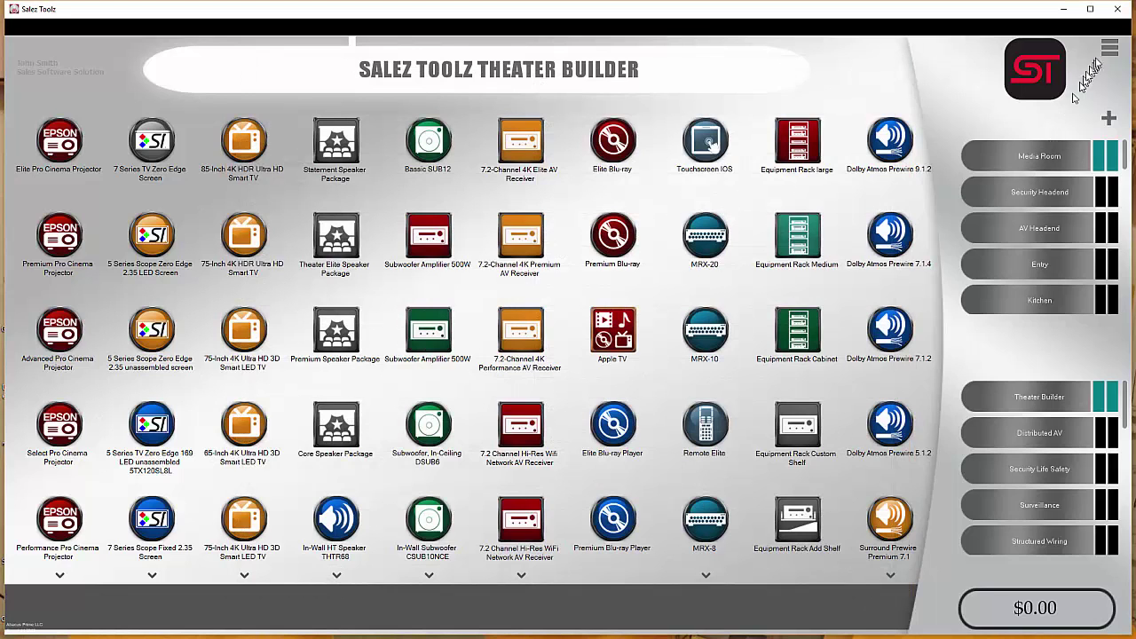
Step: Review the company information, including the salesperson details, report title and terms and agreement text
{"action": "left_click", "coordinate": [1109, 48]}
{"action": "left_click", "coordinate": [1012, 186]}
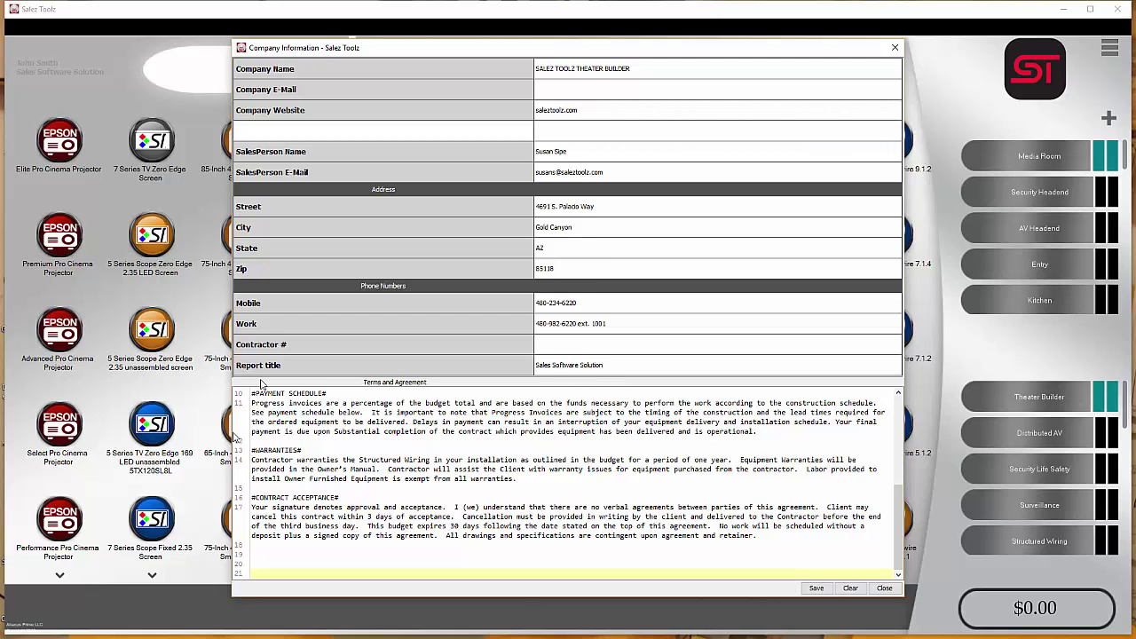
{"action": "left_click", "coordinate": [883, 588]}
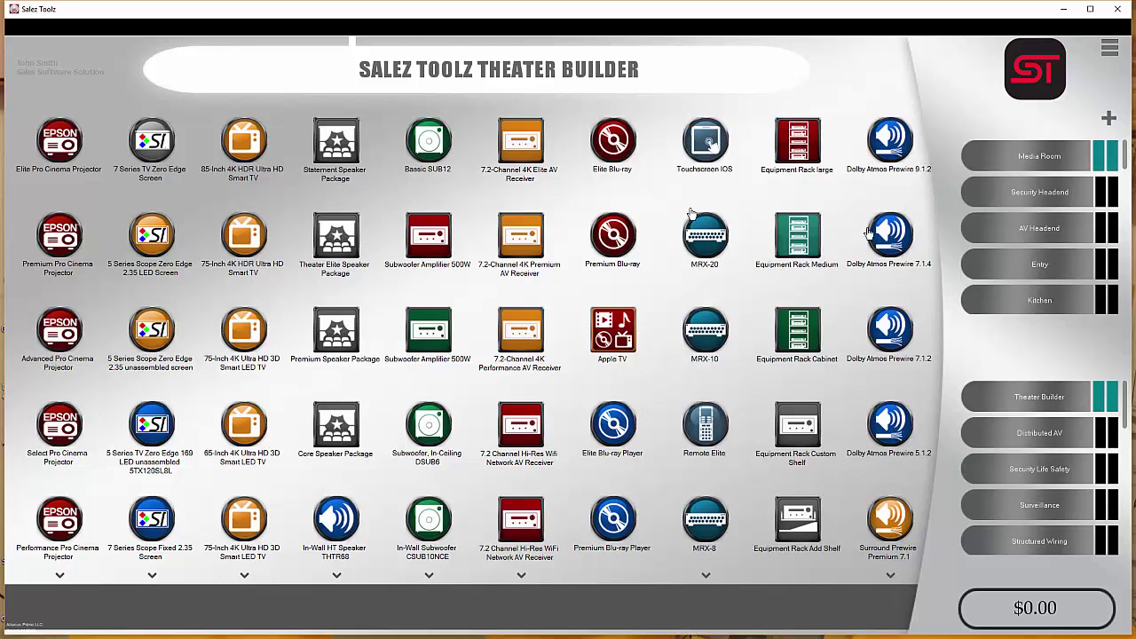
Step: Look through the projector column and compare the details of the Elite, Premium and Advanced Pro Cinema Projectors
{"action": "mouse_move", "coordinate": [85, 218]}
{"action": "left_mouse_down"}
{"action": "mouse_move", "coordinate": [105, 88]}
{"action": "mouse_move", "coordinate": [80, 302]}
{"action": "mouse_move", "coordinate": [86, 213]}
{"action": "left_mouse_up"}
{"action": "mouse_move", "coordinate": [78, 335]}
{"action": "left_mouse_down"}
{"action": "mouse_move", "coordinate": [91, 232]}
{"action": "mouse_move", "coordinate": [88, 319]}
{"action": "left_mouse_up"}
{"action": "left_click_drag", "start_coordinate": [105, 298], "coordinate": [95, 221]}
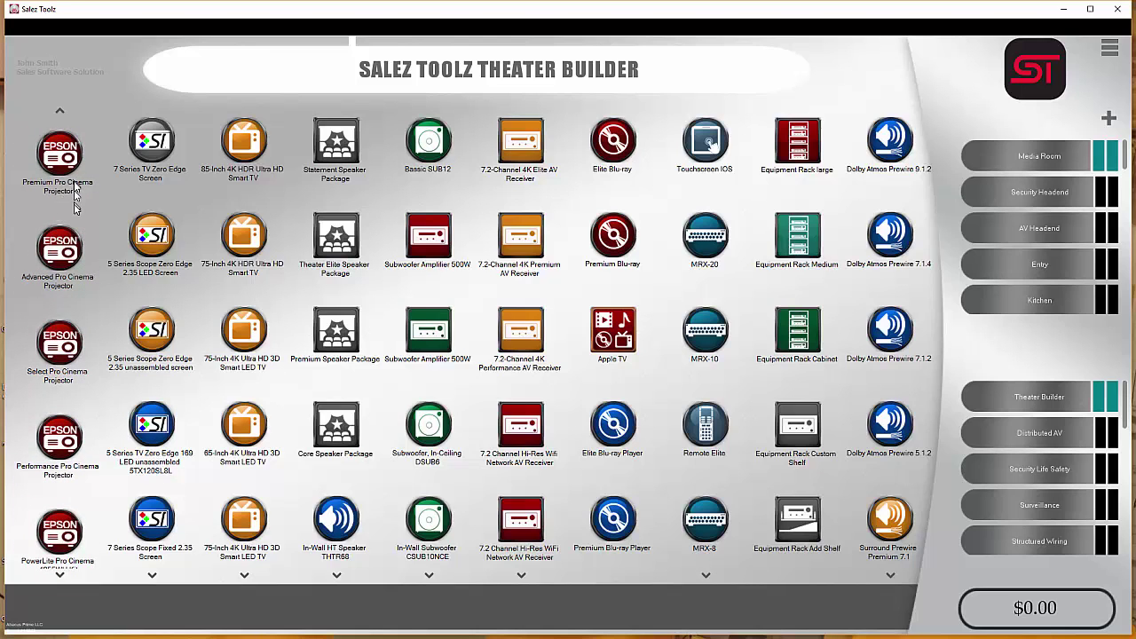
{"action": "left_click_drag", "start_coordinate": [62, 203], "coordinate": [60, 302]}
{"action": "left_click", "coordinate": [65, 155]}
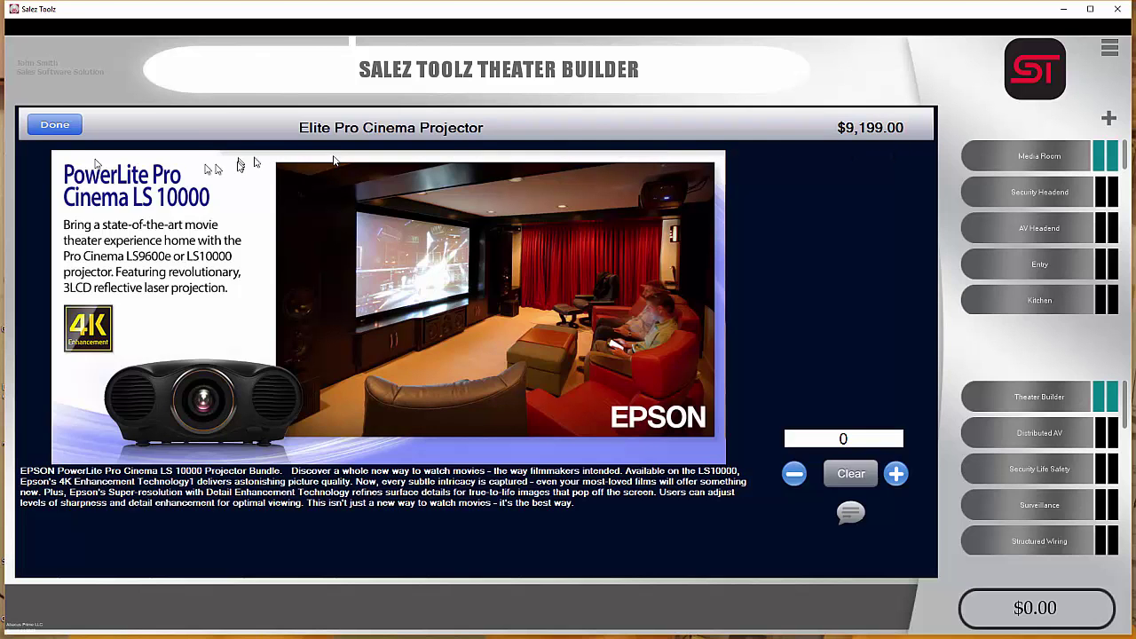
{"action": "left_click", "coordinate": [58, 128]}
{"action": "left_click", "coordinate": [65, 232]}
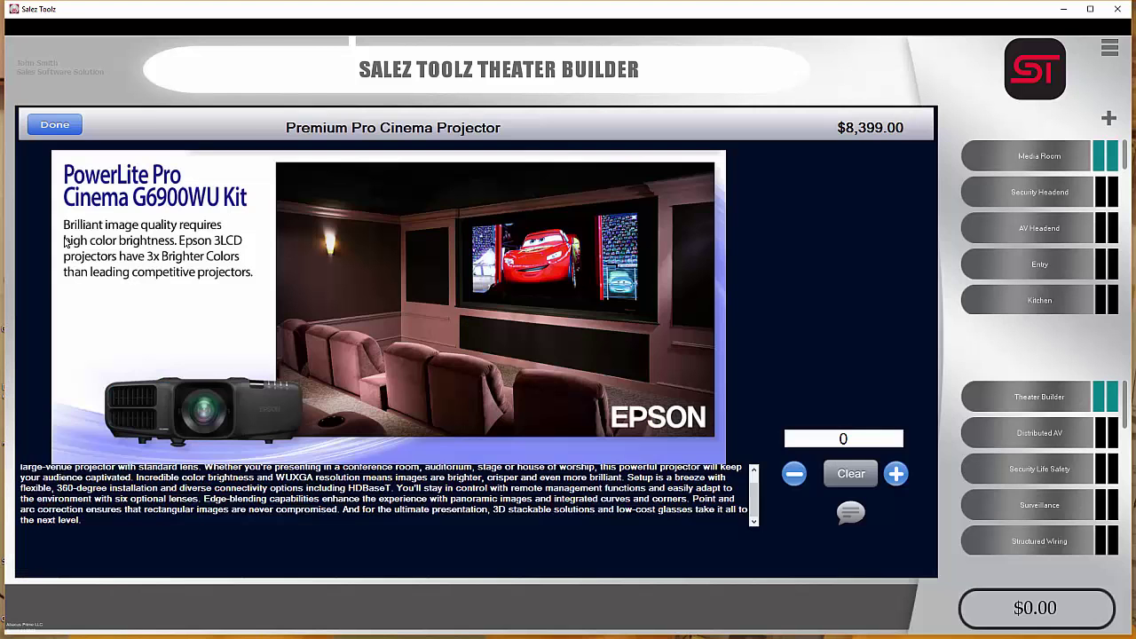
{"action": "left_click", "coordinate": [53, 127]}
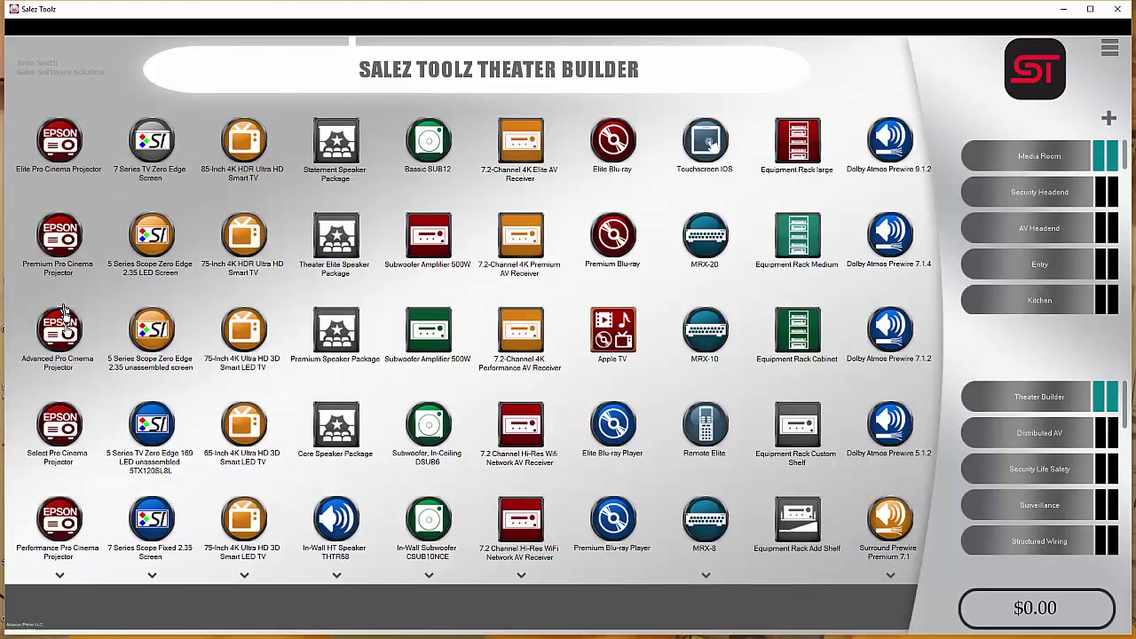
{"action": "left_click", "coordinate": [65, 350]}
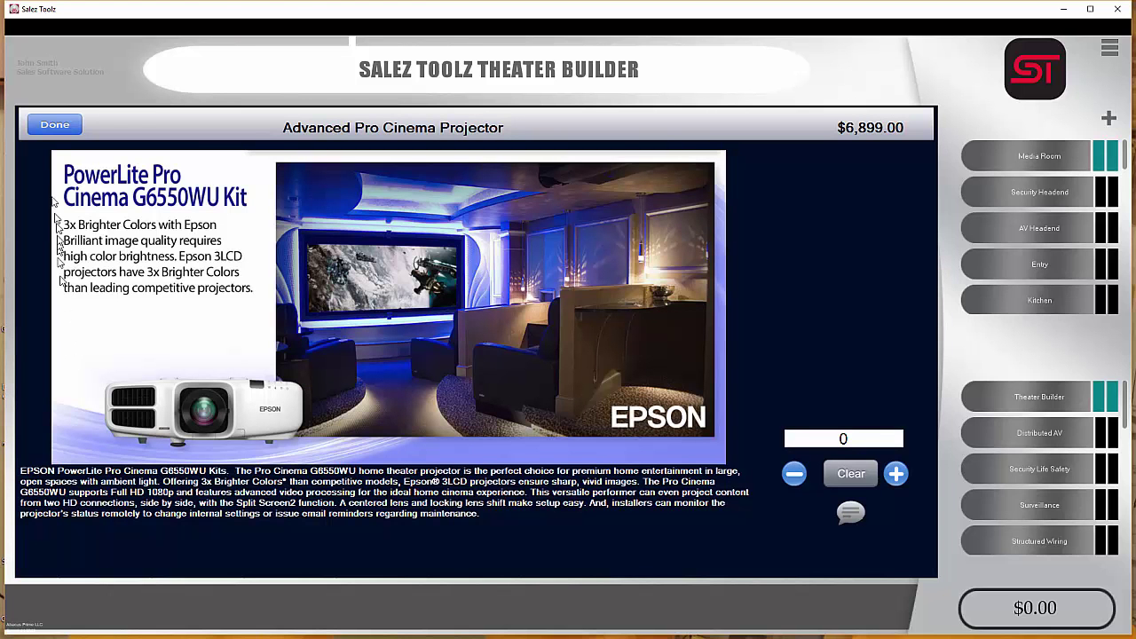
{"action": "left_click", "coordinate": [55, 127]}
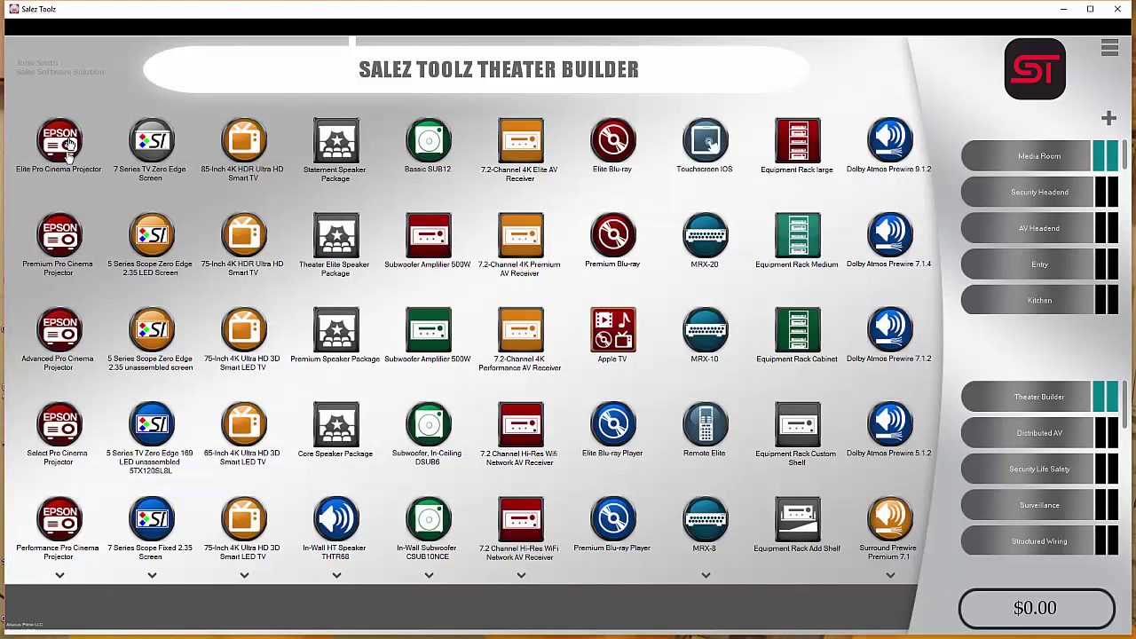
Step: Add one Premium Pro Cinema Projector to the Media Room
{"action": "left_click", "coordinate": [67, 264]}
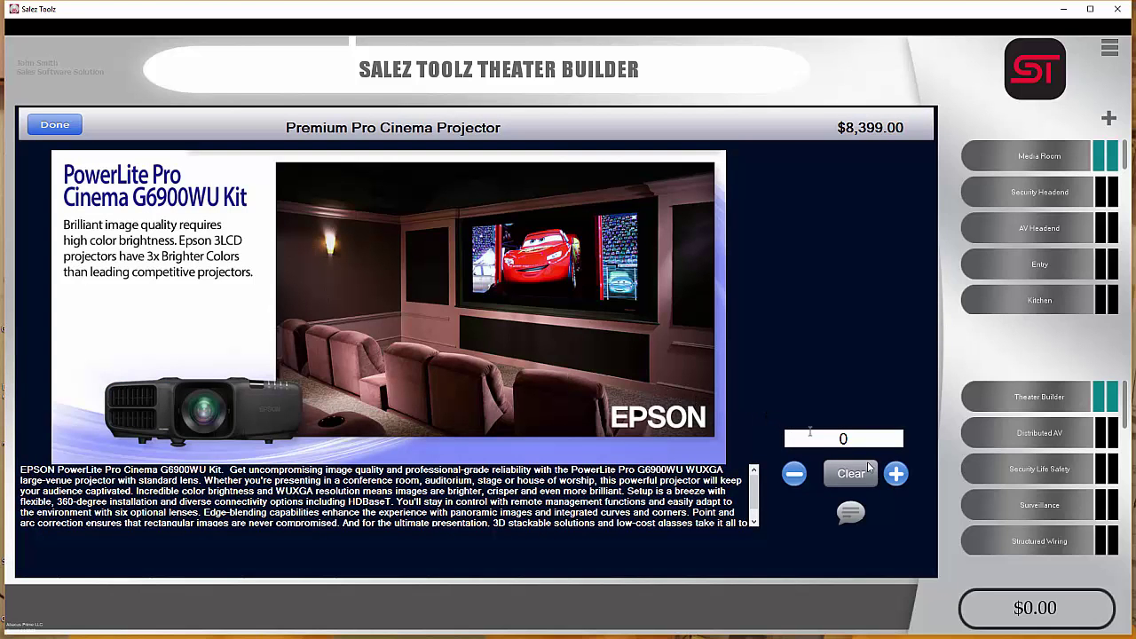
{"action": "left_click", "coordinate": [894, 476]}
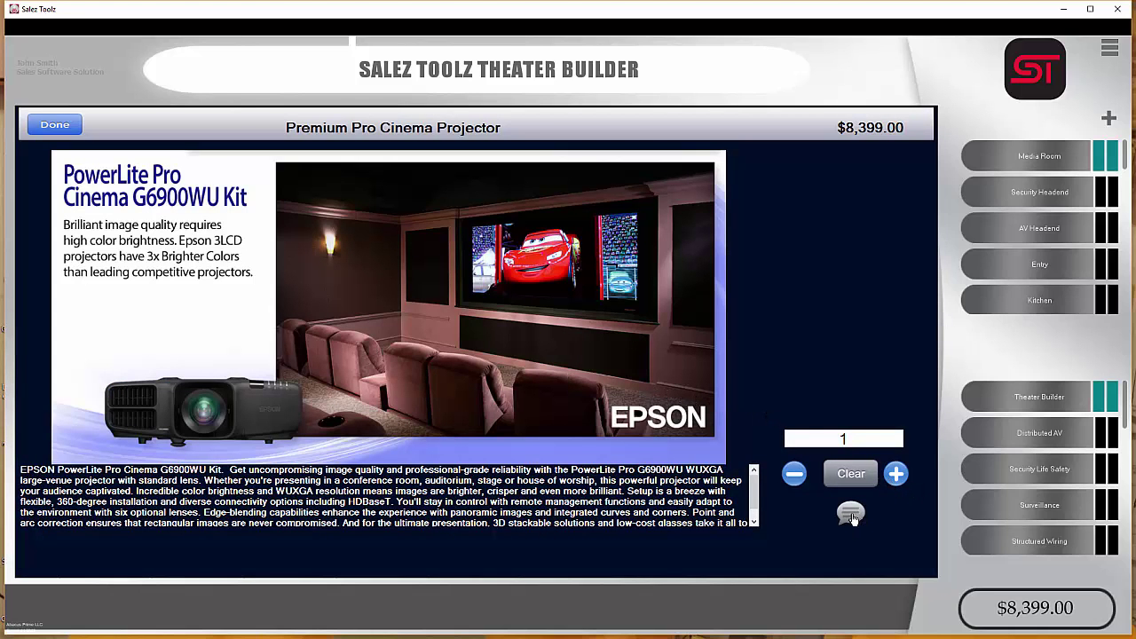
Step: Add the comment "Mount this to the first beam." to the Media Room's Premium Pro Cinema Projector
{"action": "left_click", "coordinate": [852, 515]}
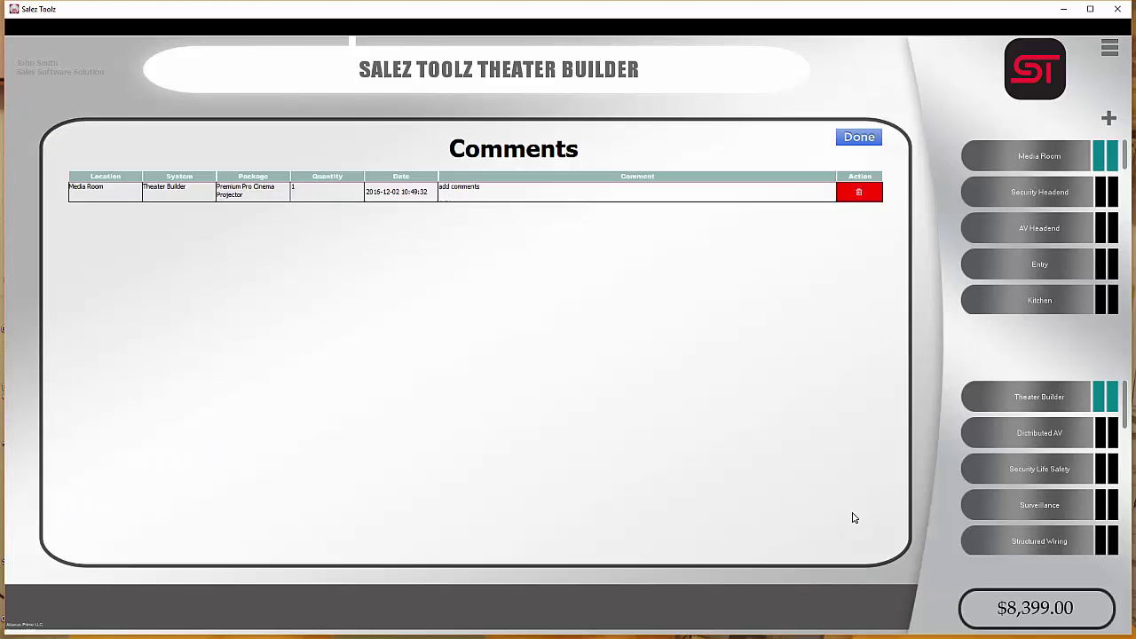
{"action": "left_click", "coordinate": [476, 187]}
{"action": "double_click", "coordinate": [487, 187]}
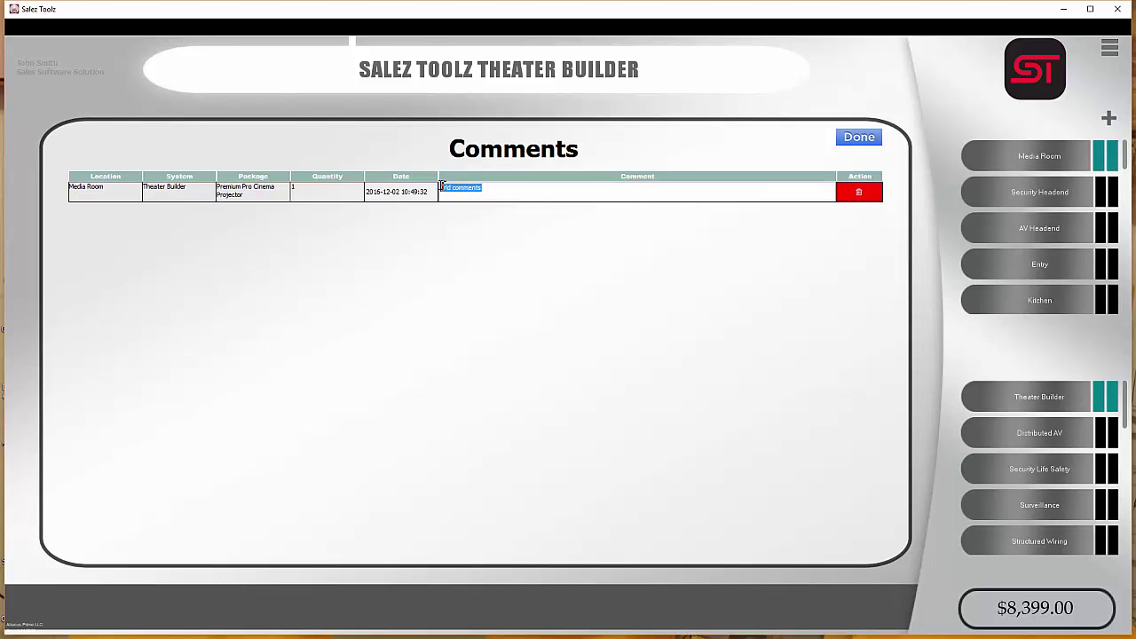
{"action": "type", "text": "Mount this to the first beam."}
{"action": "left_click", "coordinate": [859, 142]}
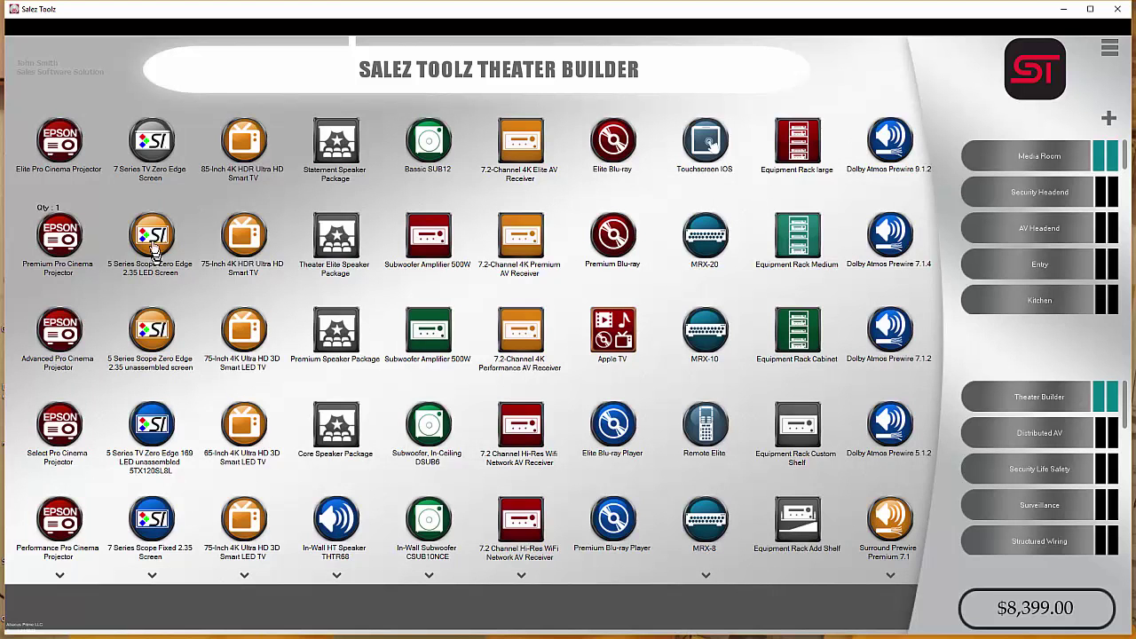
Step: Compare the projection screens and add one 5 Series Scope Zero Edge 2.35 unassembled screen to the Media Room
{"action": "left_click", "coordinate": [150, 136]}
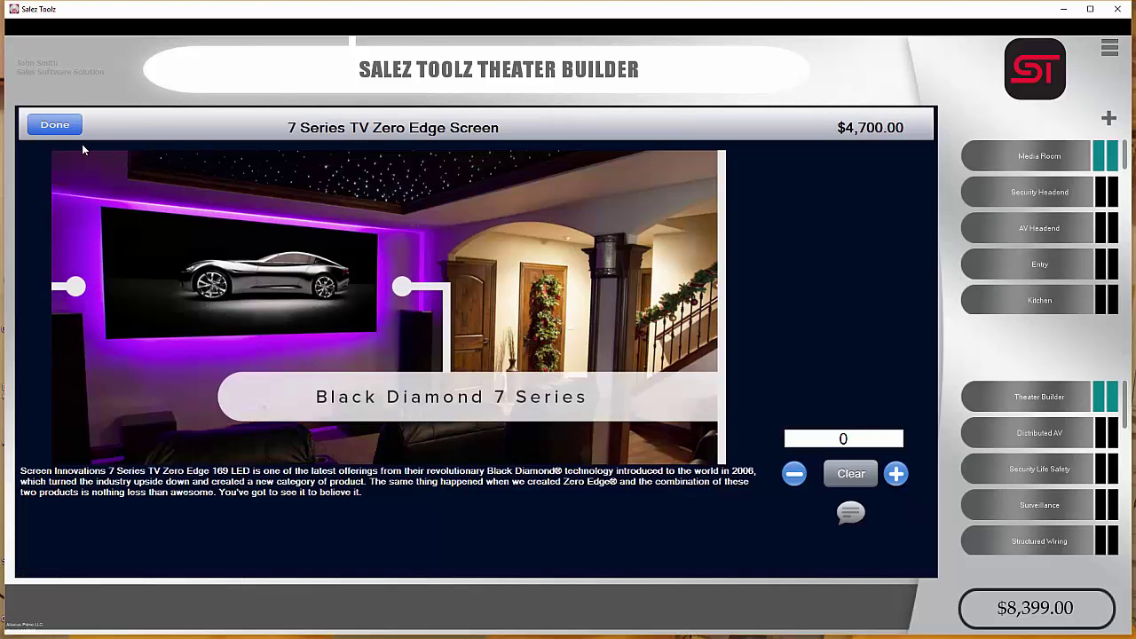
{"action": "left_click", "coordinate": [62, 131]}
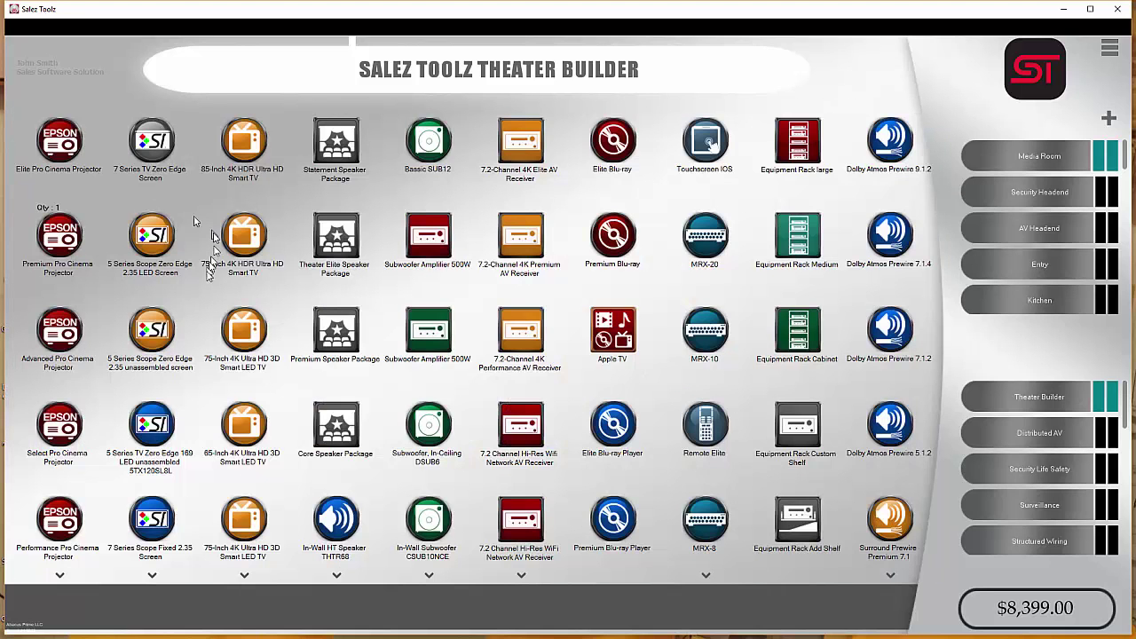
{"action": "left_click", "coordinate": [153, 238]}
{"action": "left_click", "coordinate": [68, 136]}
{"action": "left_click", "coordinate": [153, 332]}
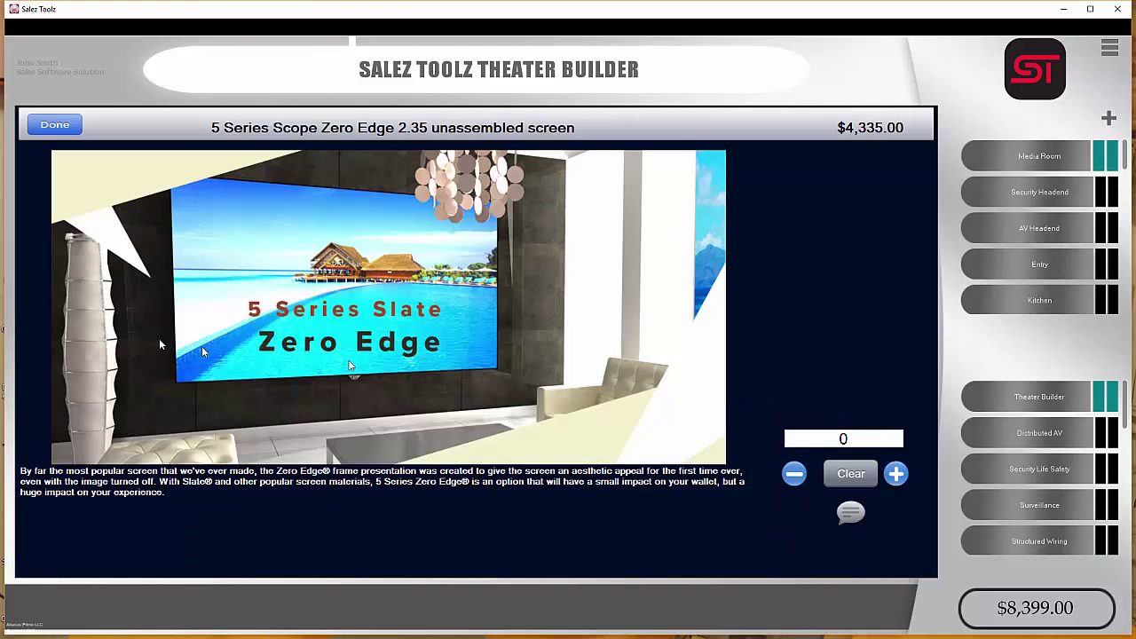
{"action": "left_click", "coordinate": [895, 474]}
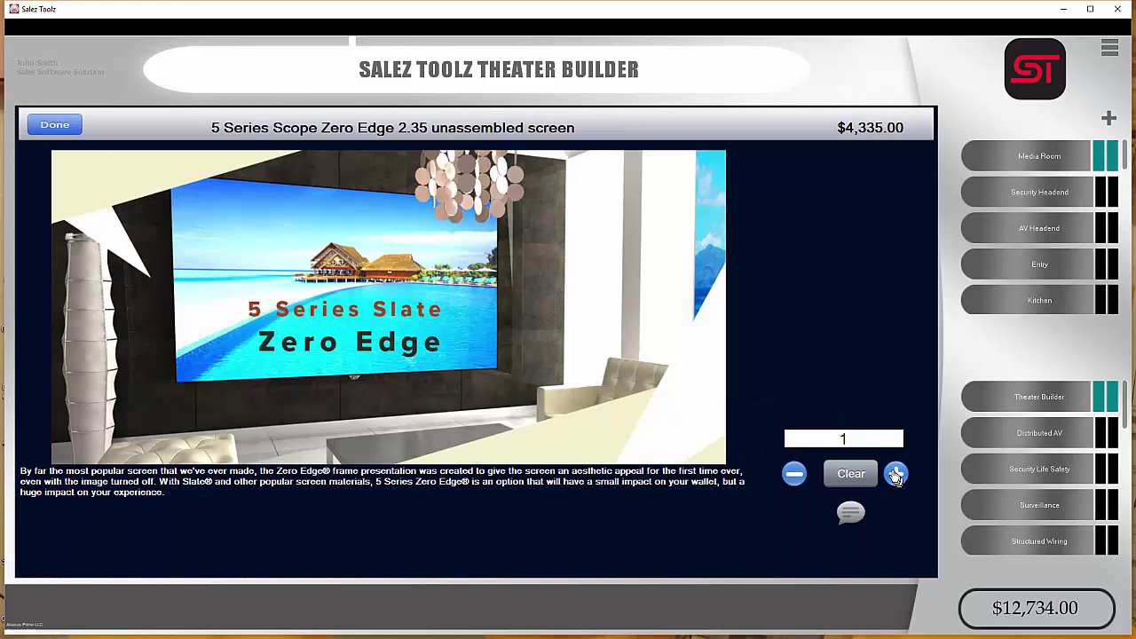
{"action": "left_click", "coordinate": [55, 125]}
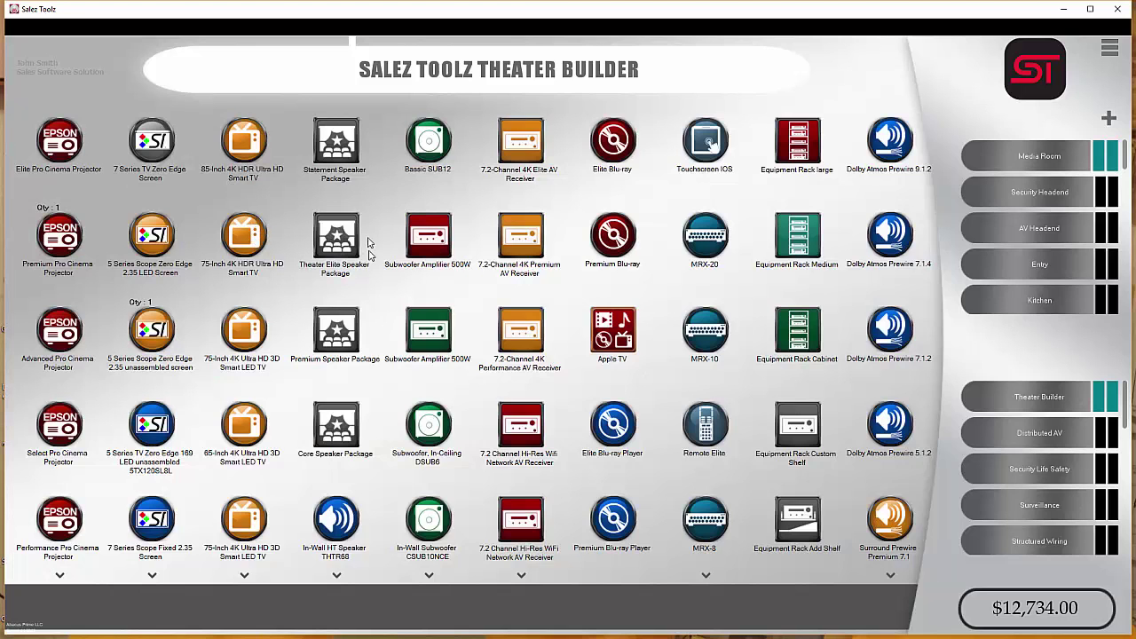
Step: Compare the Statement, Theater Elite and Premium speaker packages and add one Statement Speaker Package to the Media Room
{"action": "left_click", "coordinate": [327, 142]}
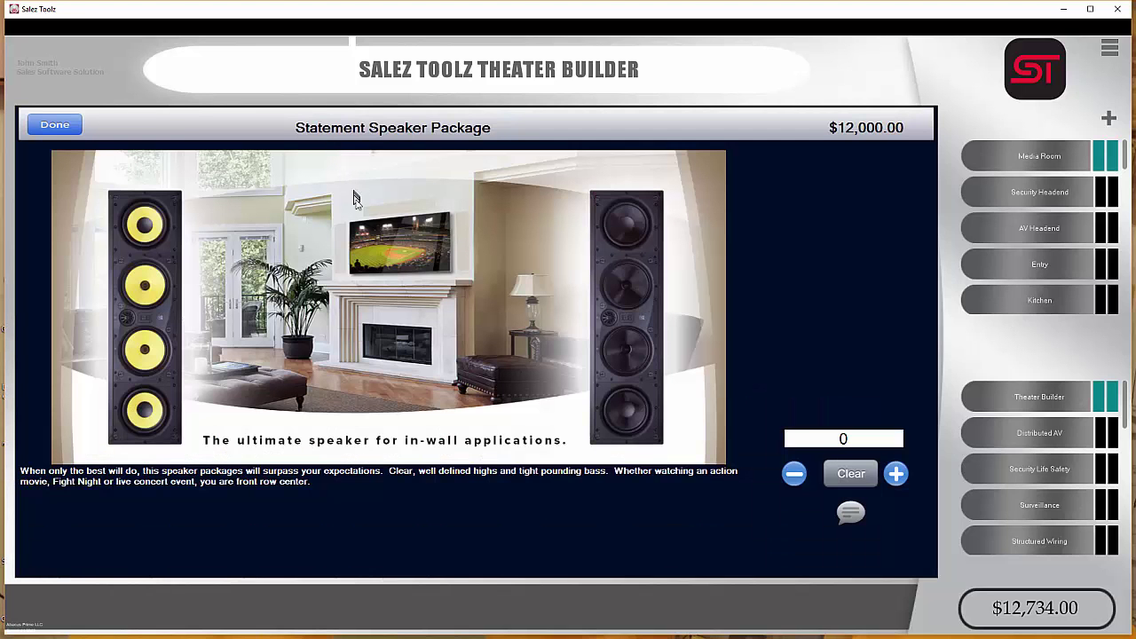
{"action": "left_click", "coordinate": [56, 130]}
{"action": "left_click", "coordinate": [328, 255]}
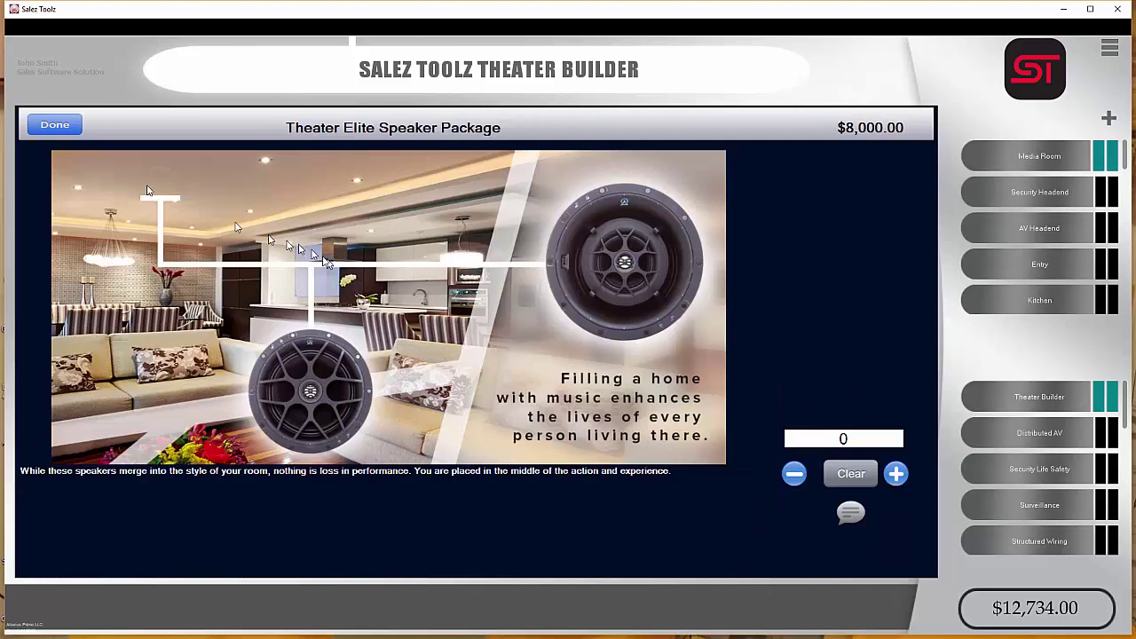
{"action": "left_click", "coordinate": [57, 130]}
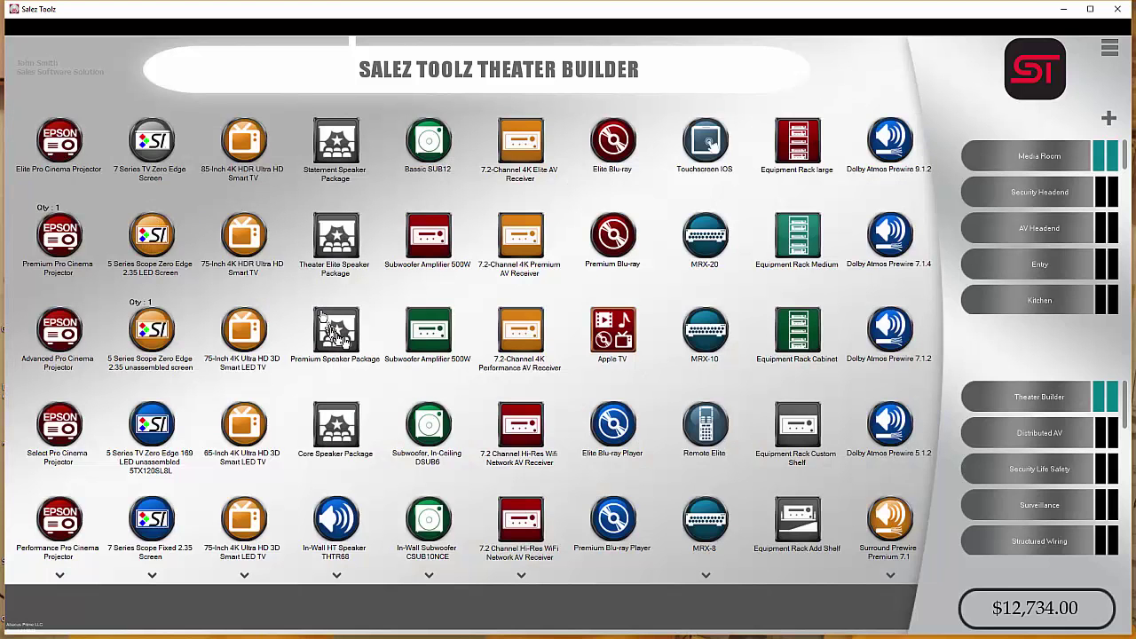
{"action": "left_click", "coordinate": [347, 343]}
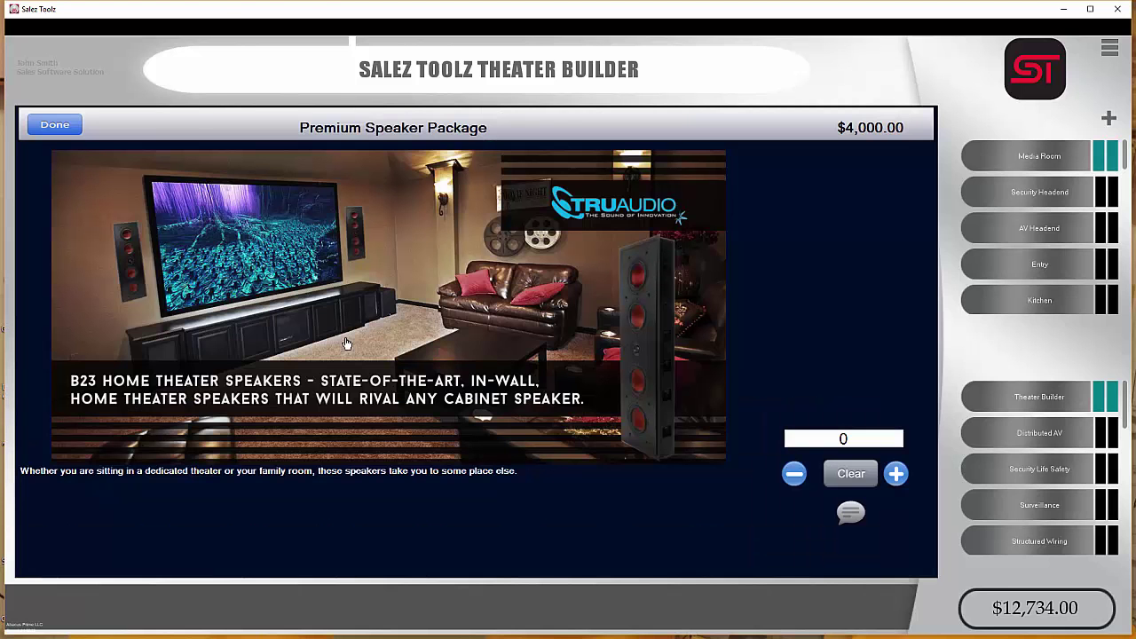
{"action": "left_click", "coordinate": [66, 133]}
{"action": "left_click", "coordinate": [341, 151]}
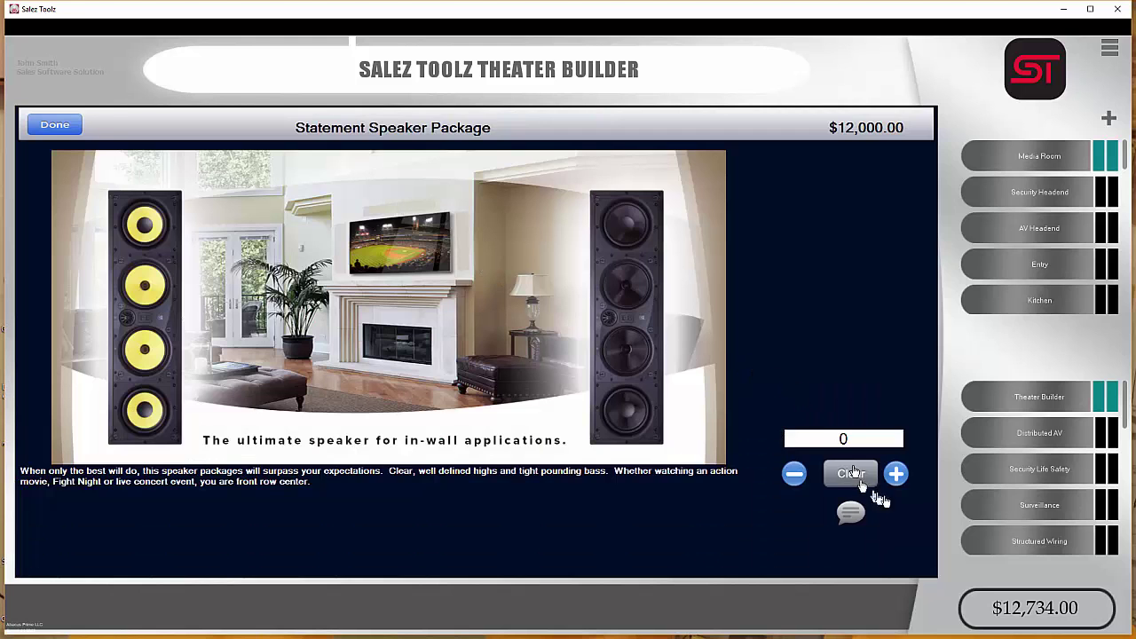
{"action": "left_click", "coordinate": [895, 474]}
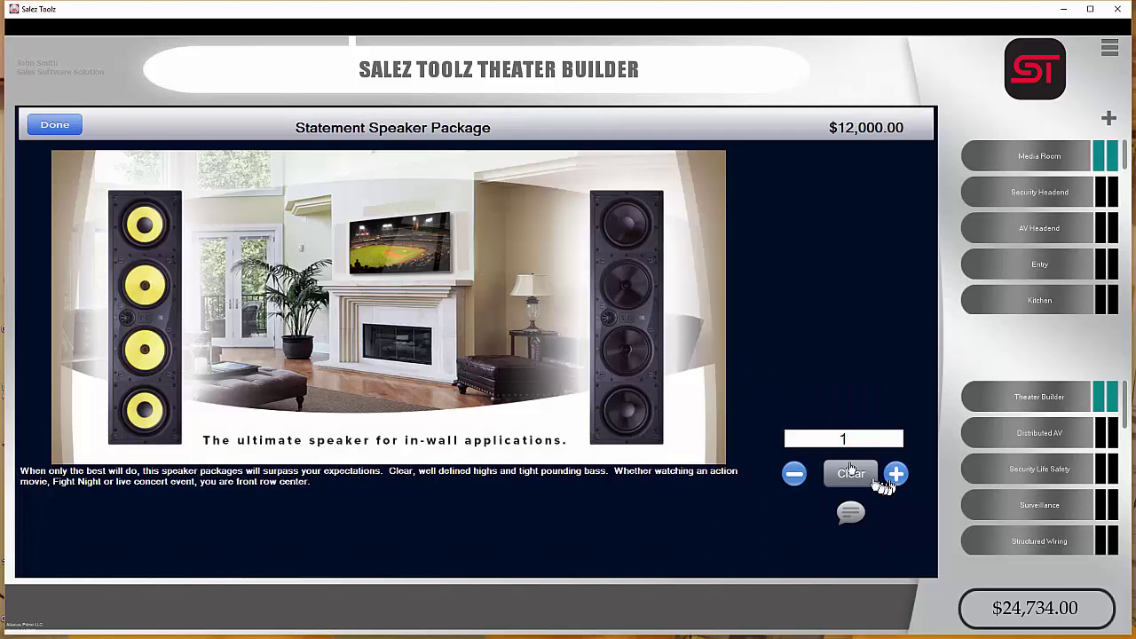
{"action": "left_click", "coordinate": [49, 123]}
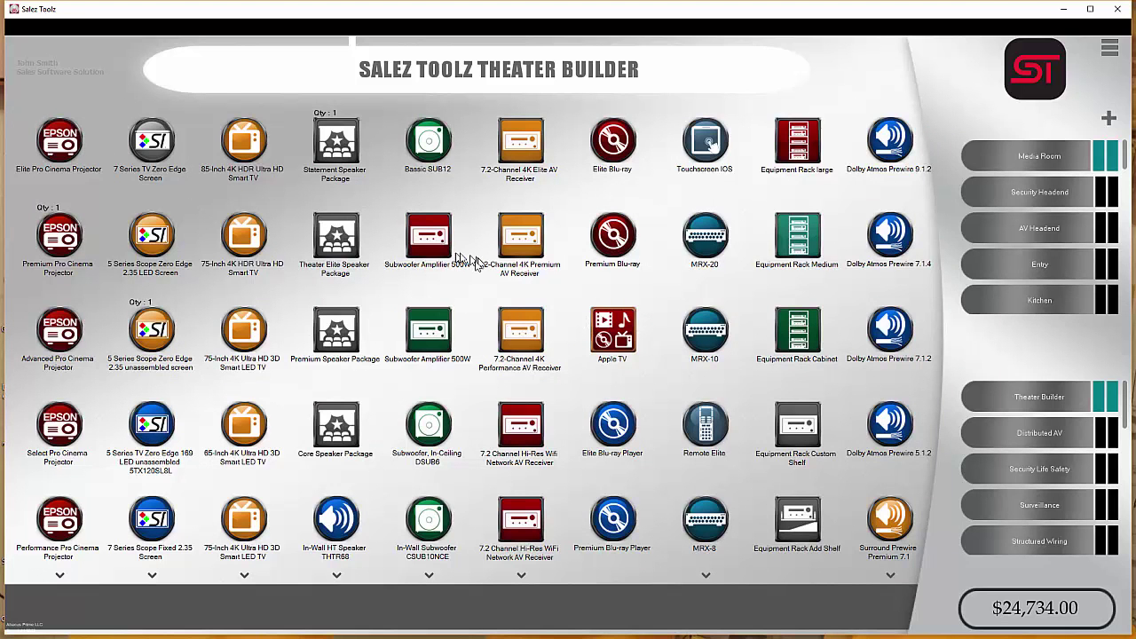
Step: Add one In-Wall Subwoofer CSUB10NCE and one 7.2-Channel 4K Premium AV Receiver to the Media Room
{"action": "scroll", "coordinate": [458, 489], "scroll_direction": "down", "scroll_amount": 2}
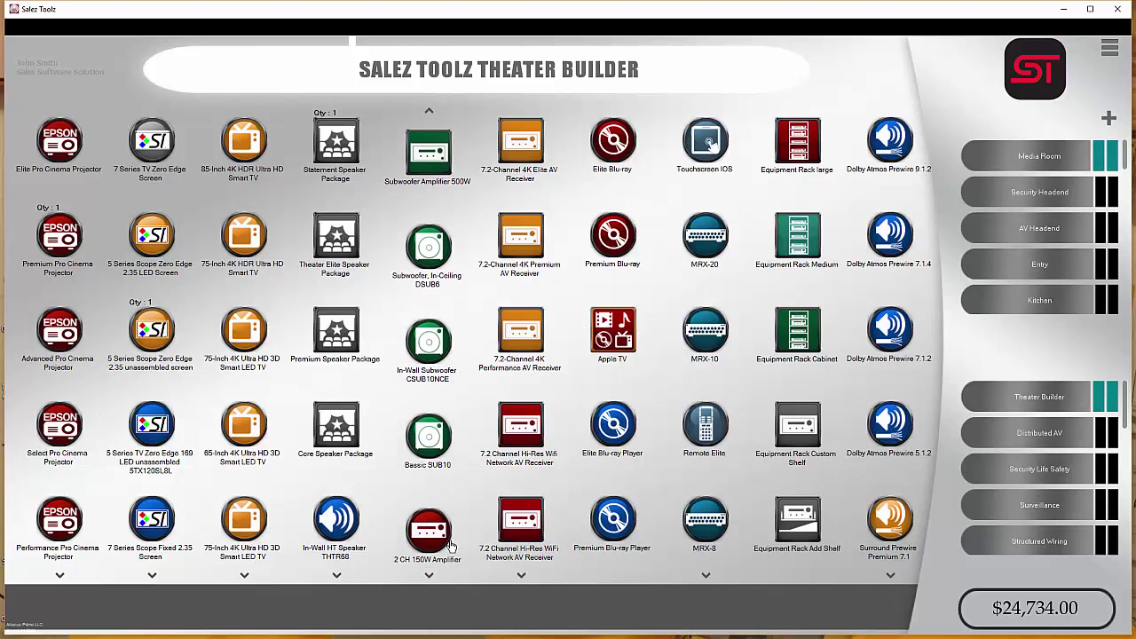
{"action": "left_click", "coordinate": [438, 356]}
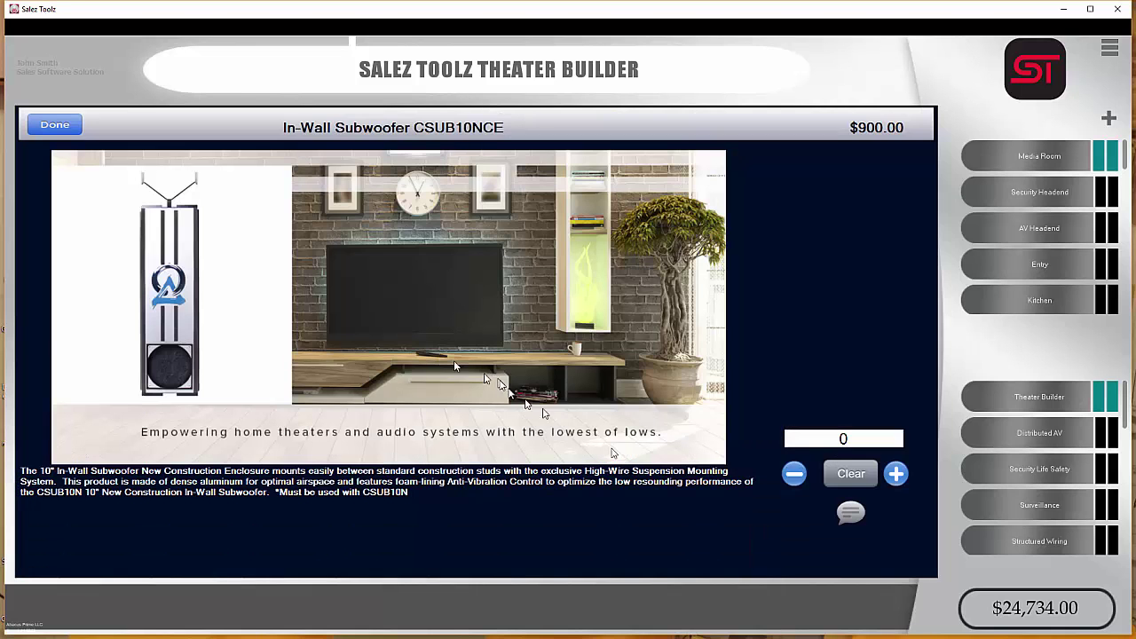
{"action": "left_click", "coordinate": [896, 473]}
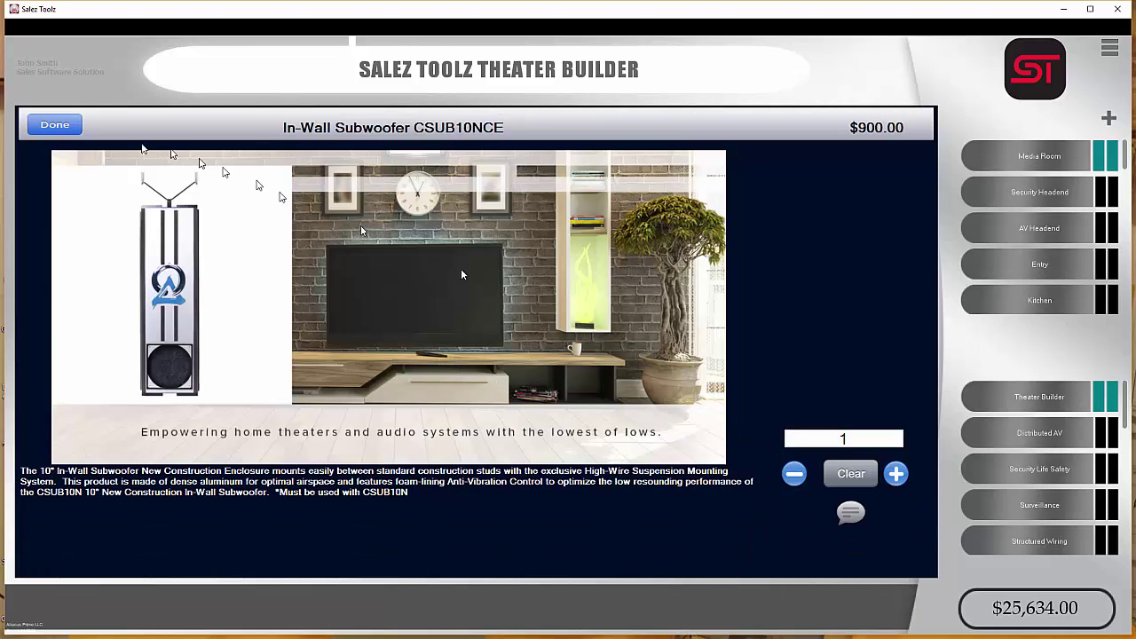
{"action": "left_click", "coordinate": [54, 124]}
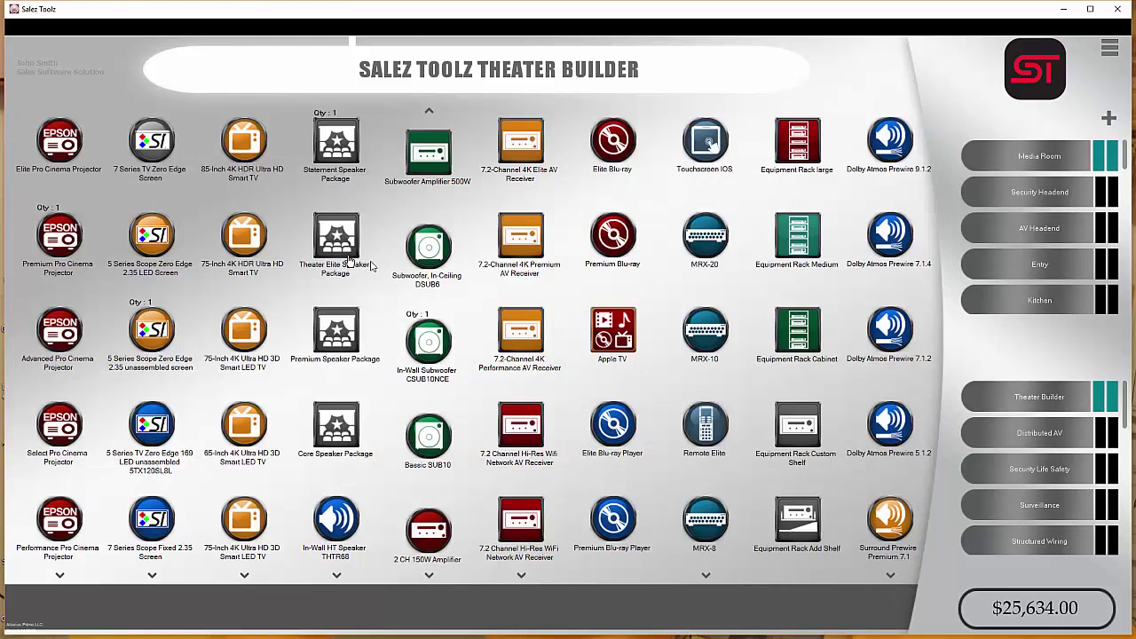
{"action": "left_click", "coordinate": [530, 253]}
{"action": "left_click", "coordinate": [896, 475]}
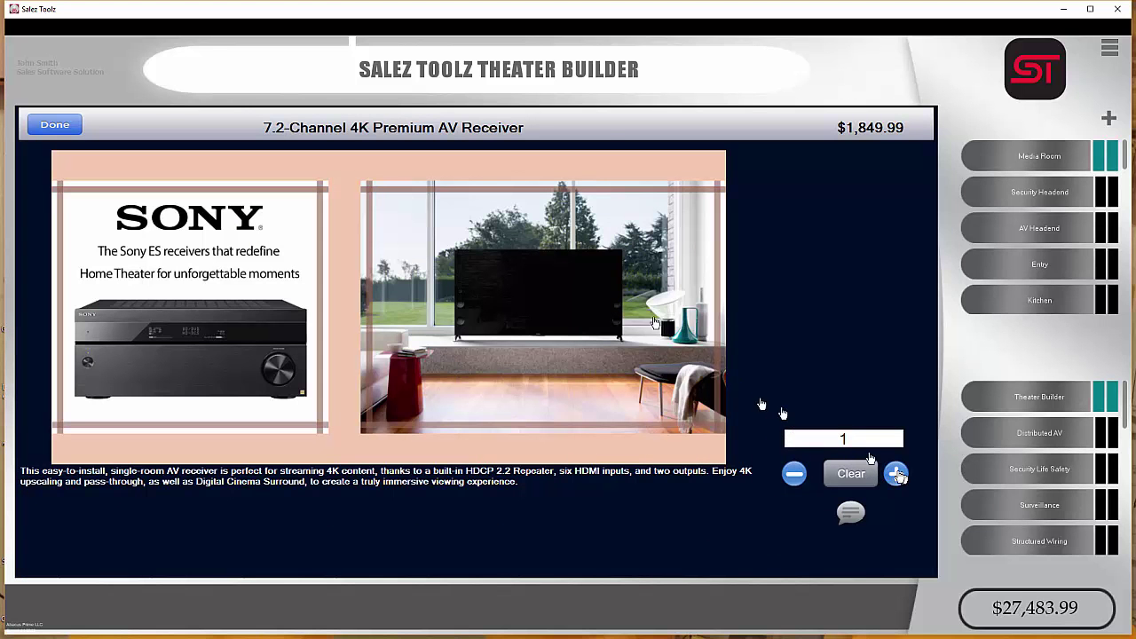
{"action": "left_click", "coordinate": [44, 125]}
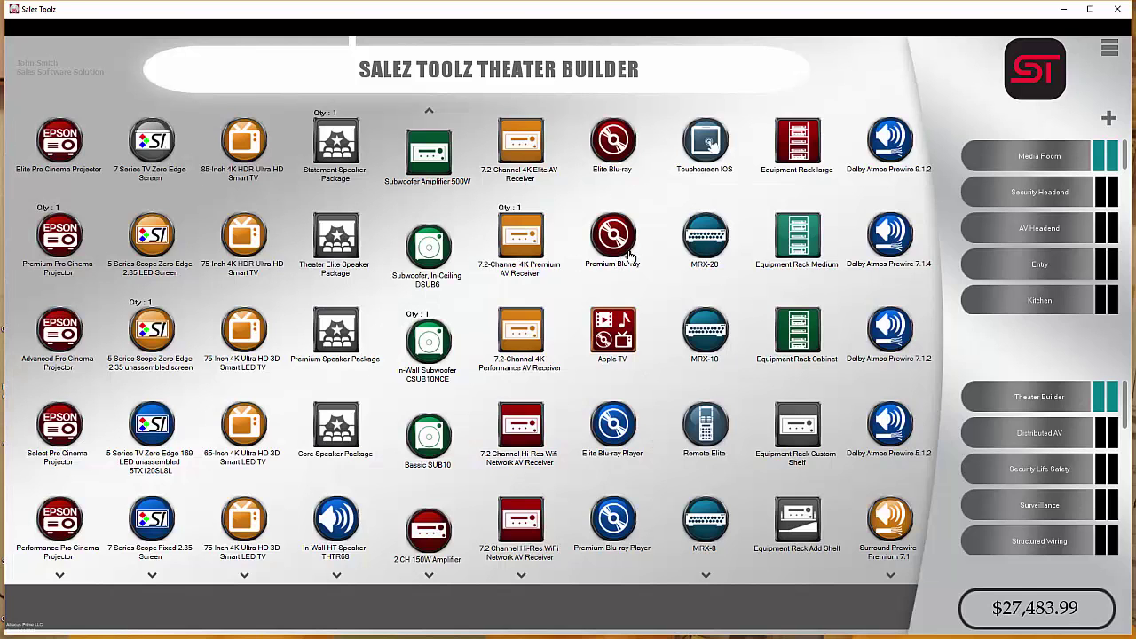
Step: Add one Premium Blu-ray and one Apple TV to the Media Room
{"action": "left_click", "coordinate": [614, 235]}
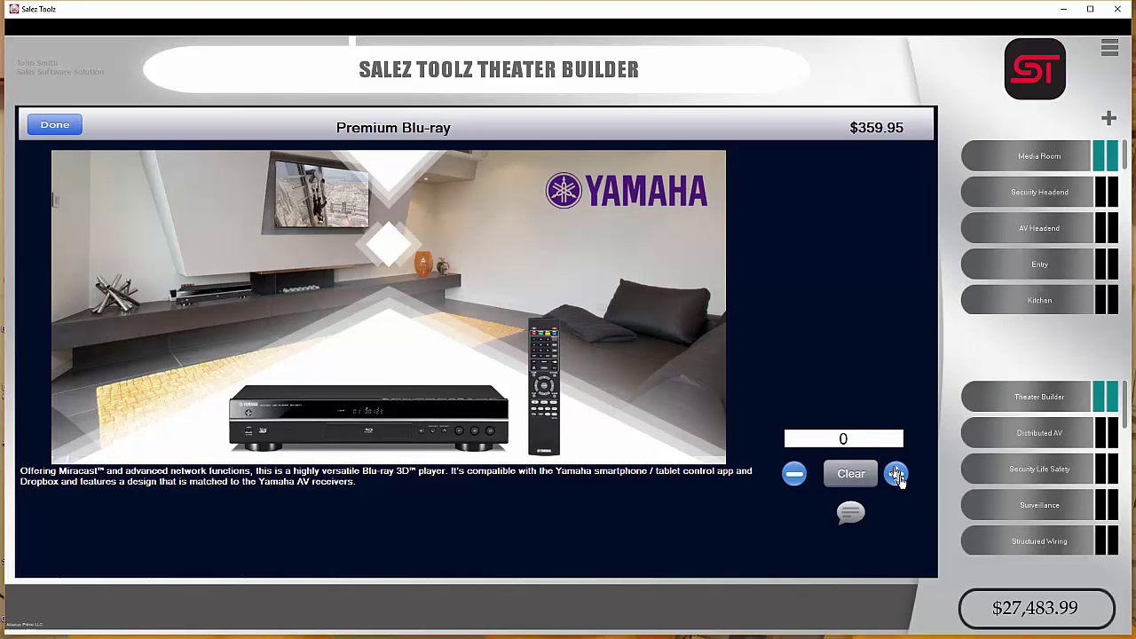
{"action": "left_click", "coordinate": [896, 475]}
{"action": "left_click", "coordinate": [55, 125]}
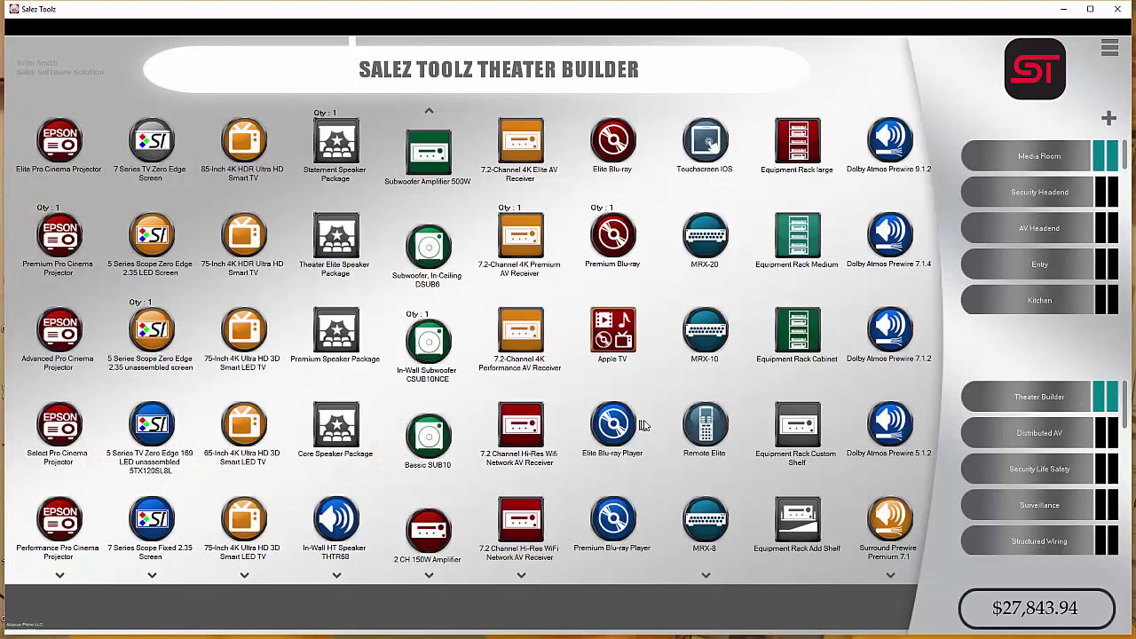
{"action": "left_click", "coordinate": [614, 332]}
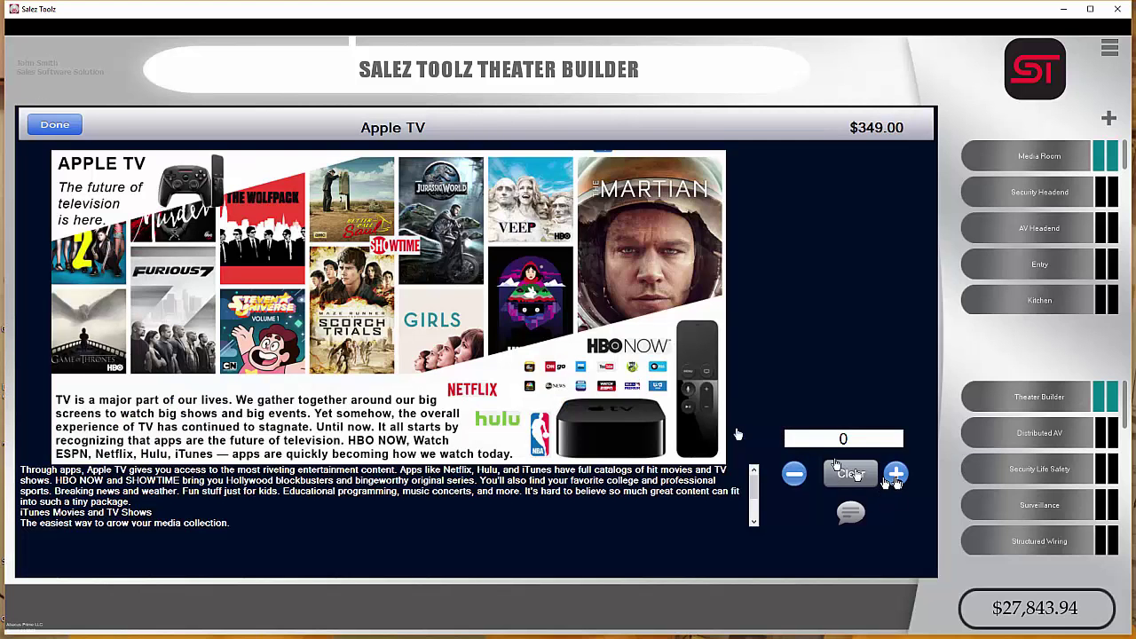
{"action": "left_click", "coordinate": [895, 474]}
{"action": "left_click", "coordinate": [39, 126]}
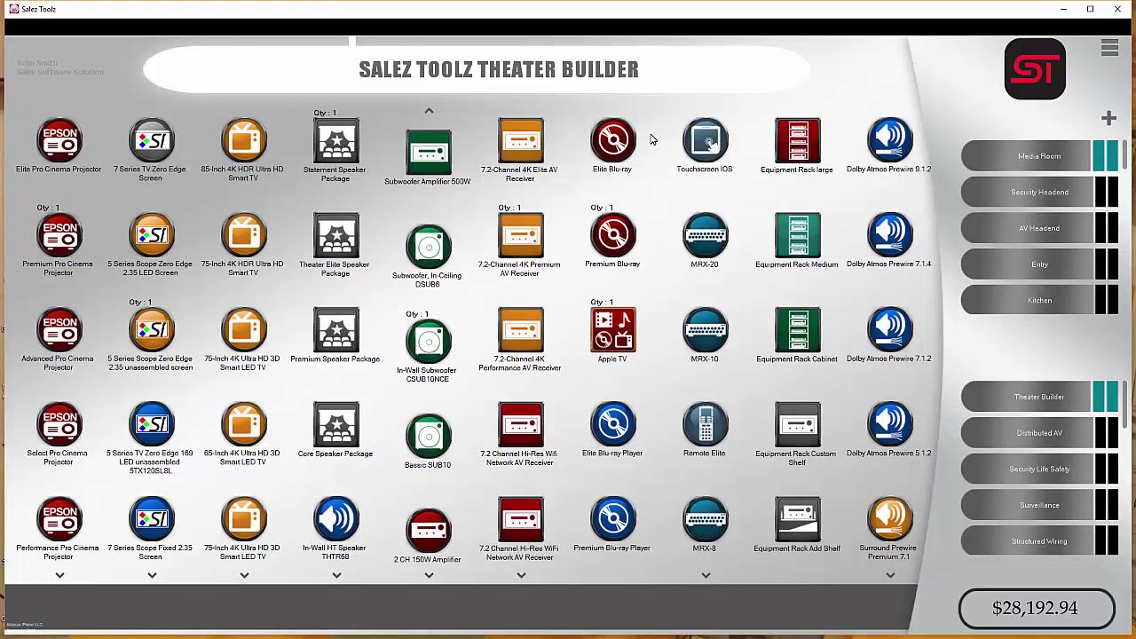
Step: Add one Touchscreen IOS to the Media Room and look at the Remote Elite's details
{"action": "left_click", "coordinate": [690, 151]}
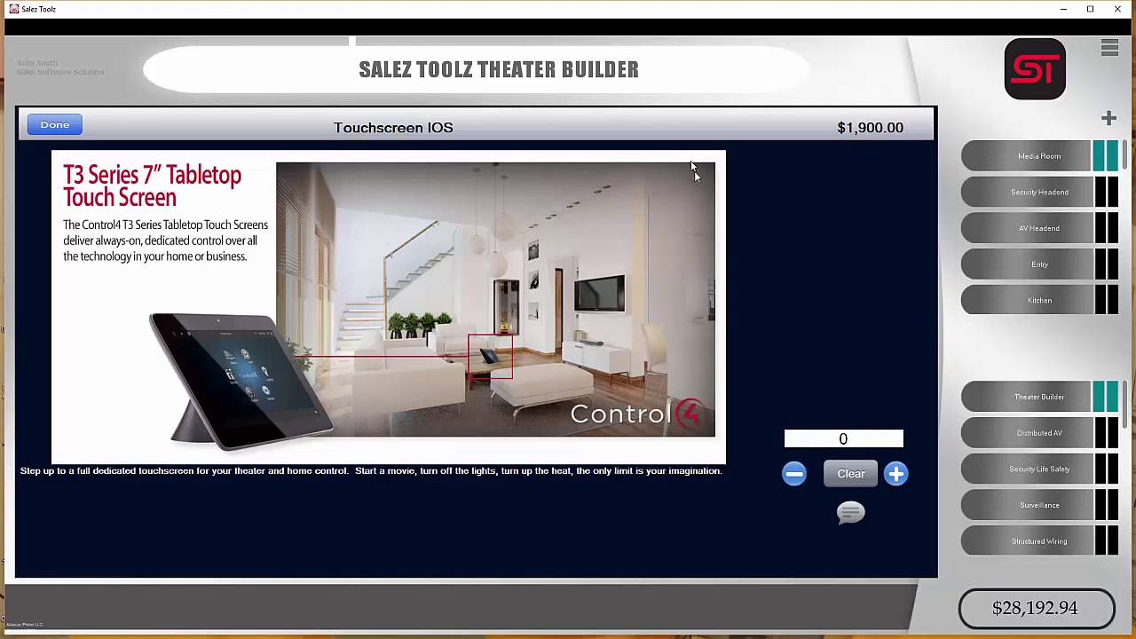
{"action": "left_click", "coordinate": [897, 475]}
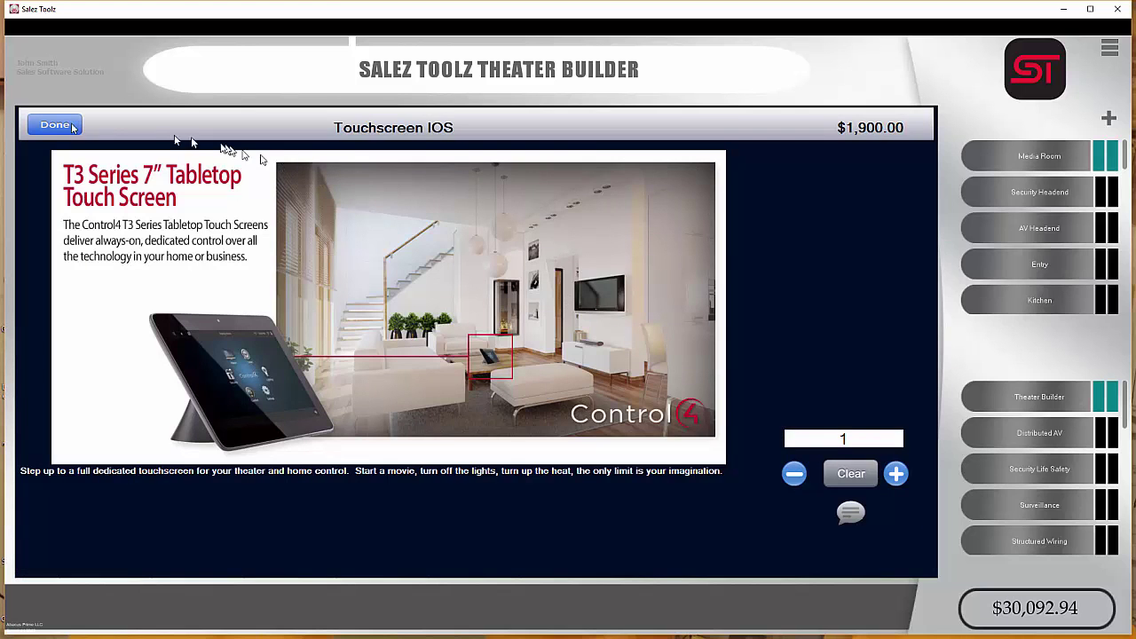
{"action": "left_click", "coordinate": [40, 128]}
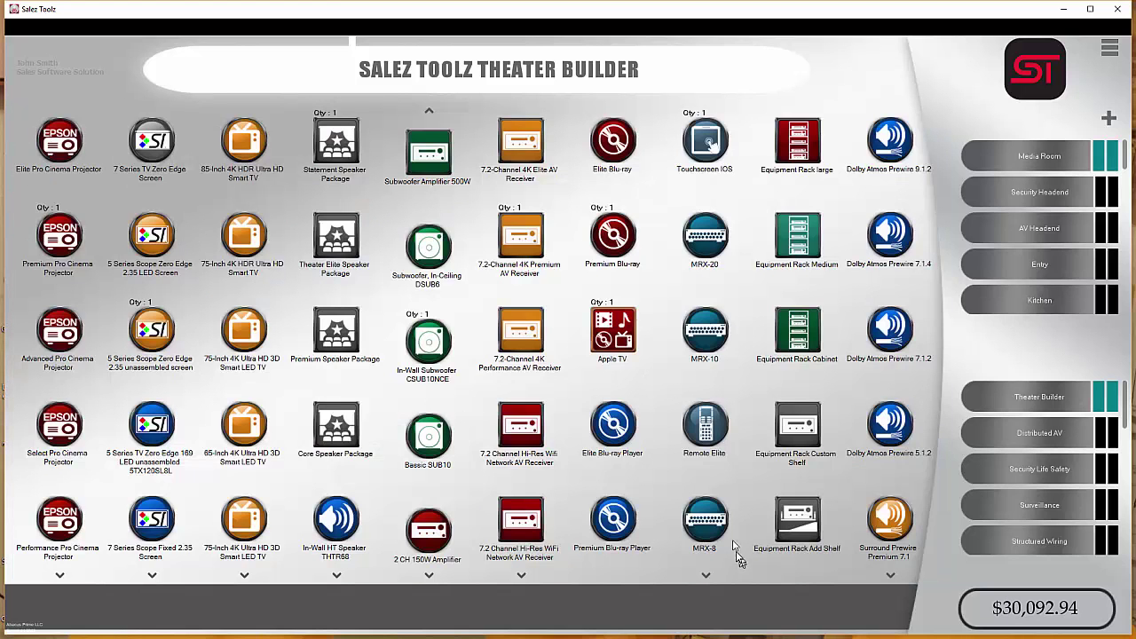
{"action": "left_click", "coordinate": [697, 447]}
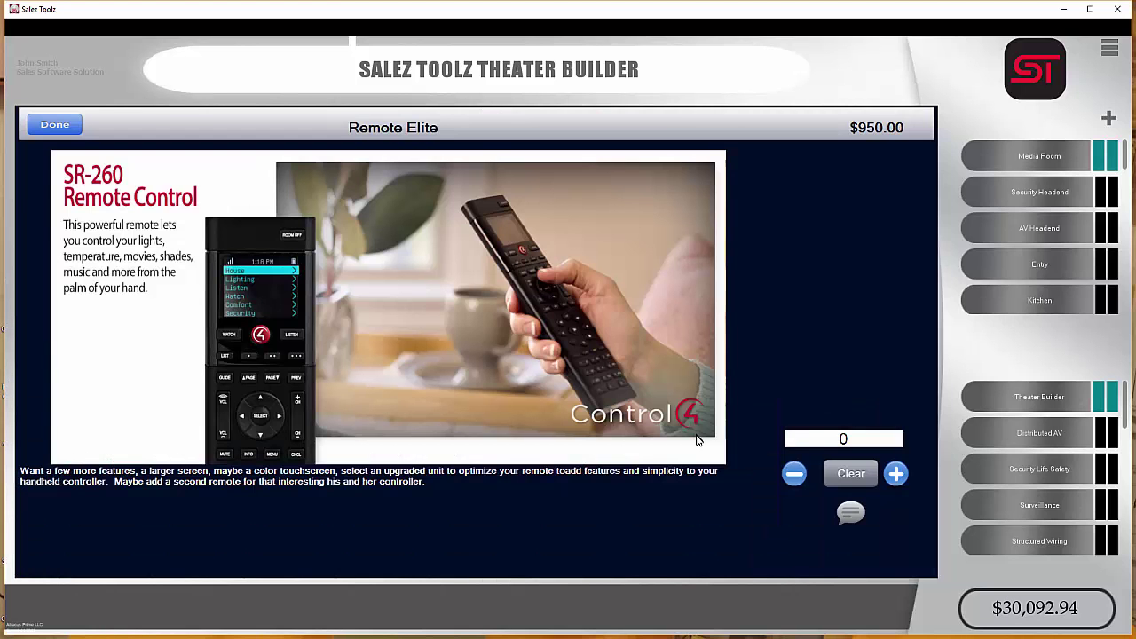
{"action": "left_click", "coordinate": [55, 128]}
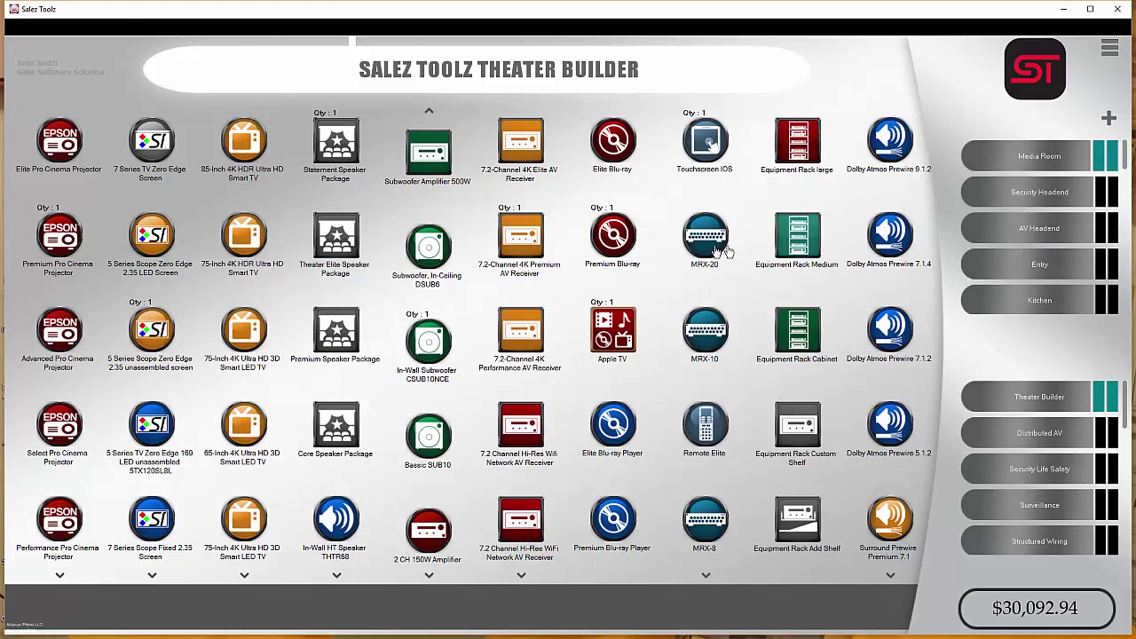
Step: Add one Equipment Rack Medium to the Media Room
{"action": "left_click", "coordinate": [818, 240]}
{"action": "left_click", "coordinate": [895, 473]}
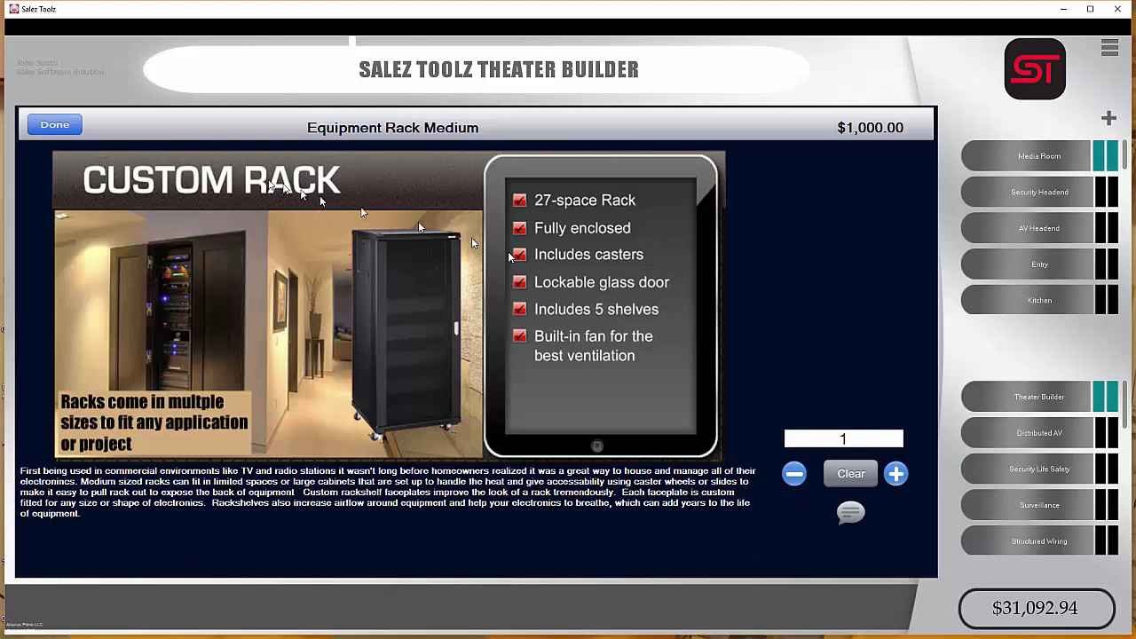
{"action": "left_click", "coordinate": [74, 130]}
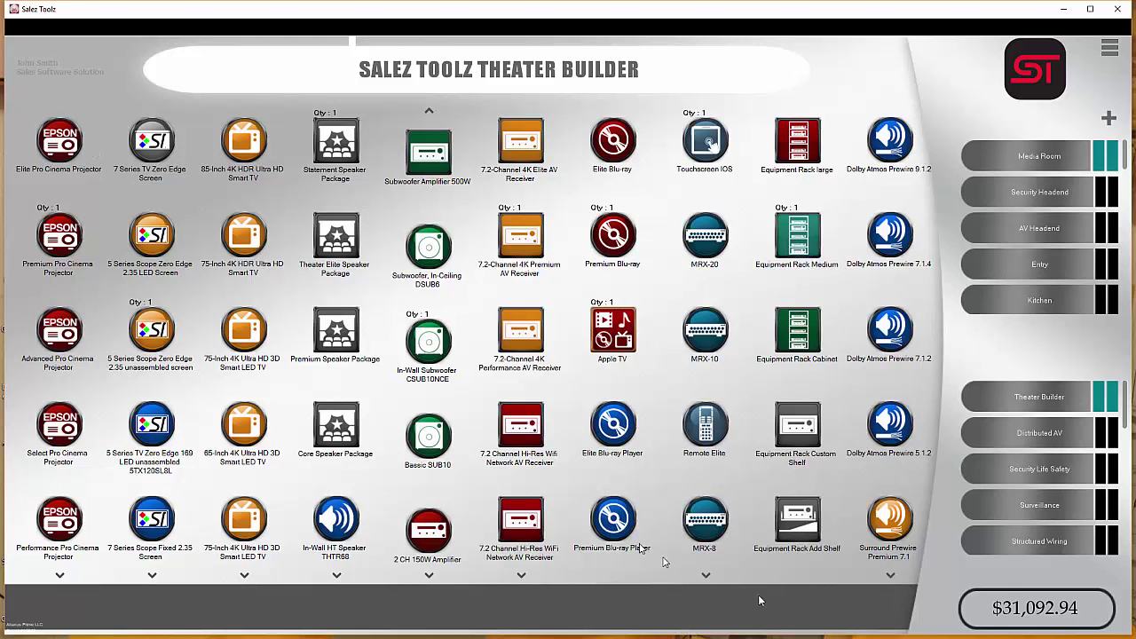
Step: Open the list of selected packages and delete the Statement Speaker Package and the Premium Pro Cinema Projector
{"action": "left_click", "coordinate": [1040, 613]}
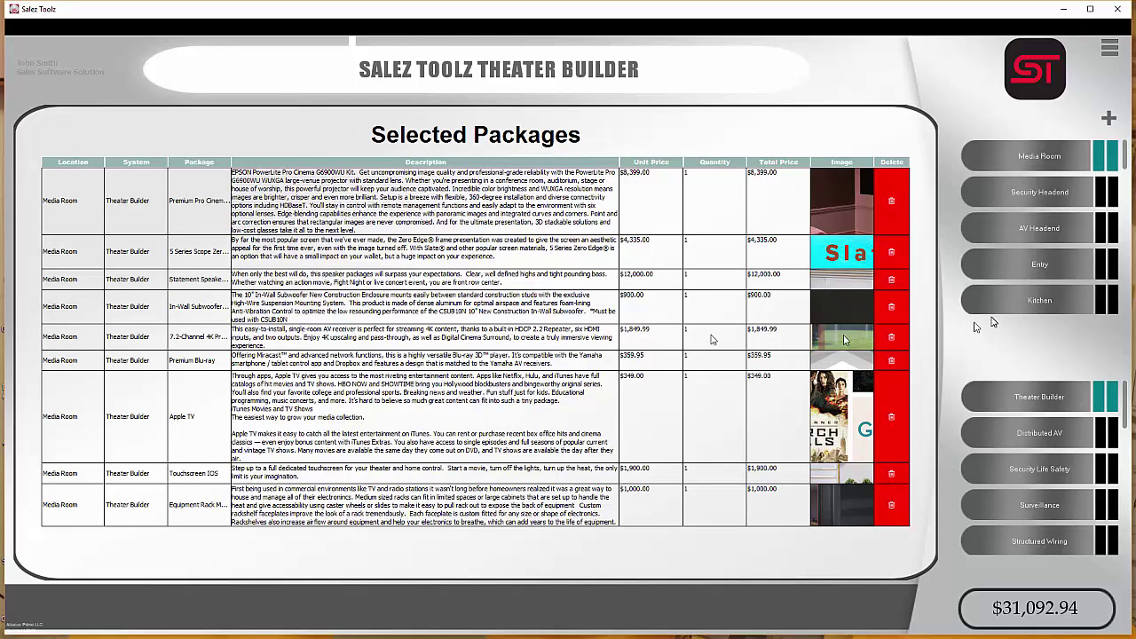
{"action": "left_click", "coordinate": [894, 284]}
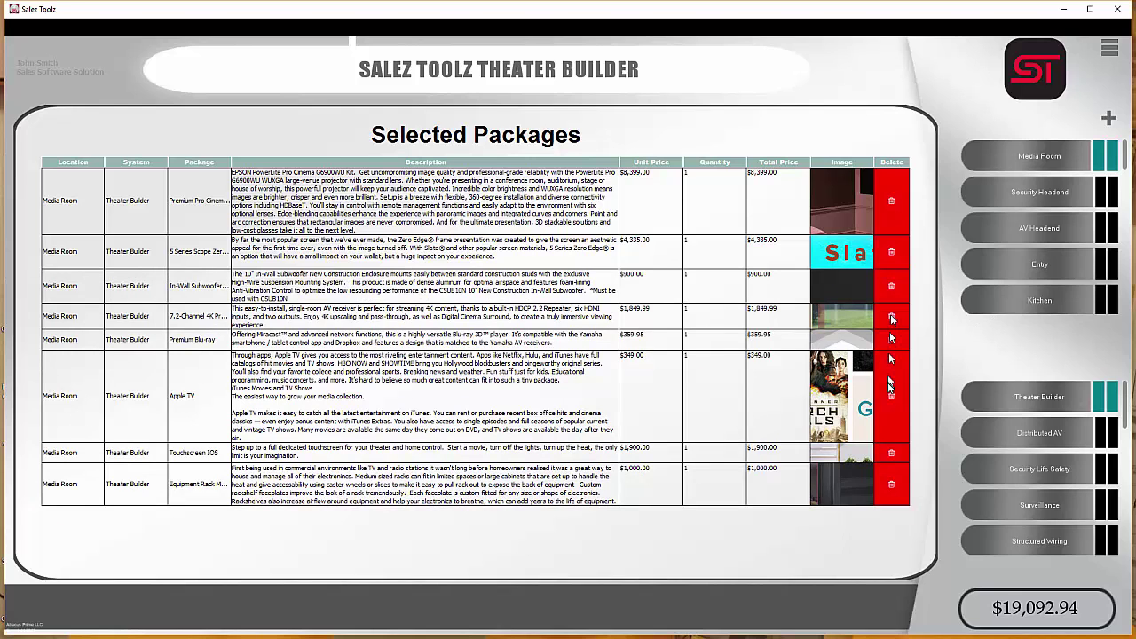
{"action": "left_click", "coordinate": [903, 222]}
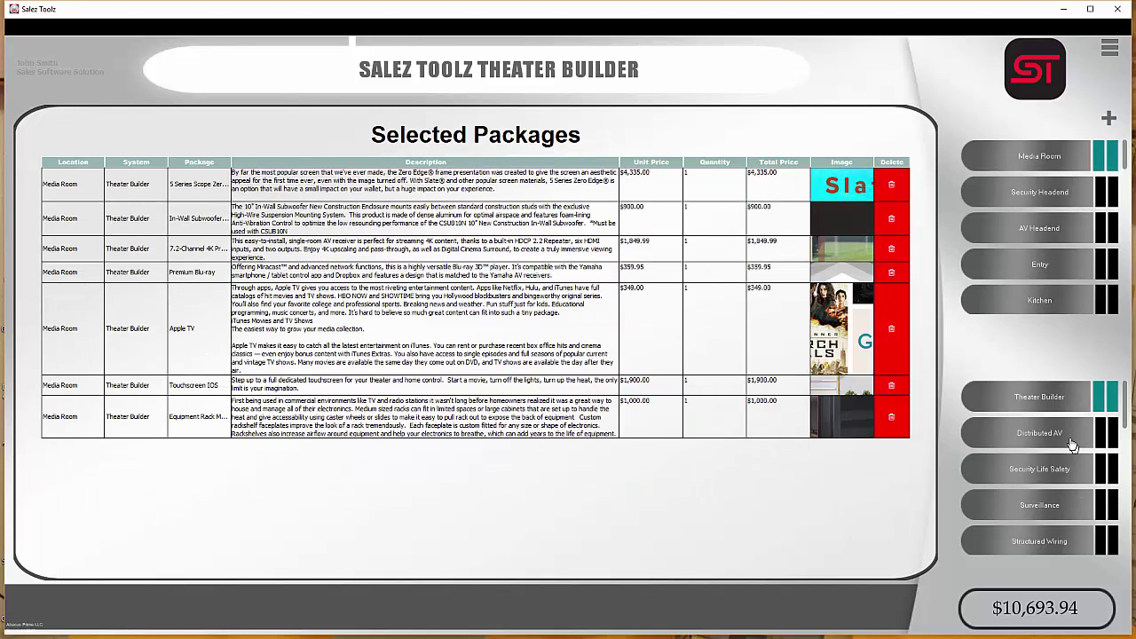
Step: Return to the Theater Builder products and add one Advanced Pro Cinema Projector to the Media Room
{"action": "left_click", "coordinate": [1066, 436]}
{"action": "left_click", "coordinate": [1053, 404]}
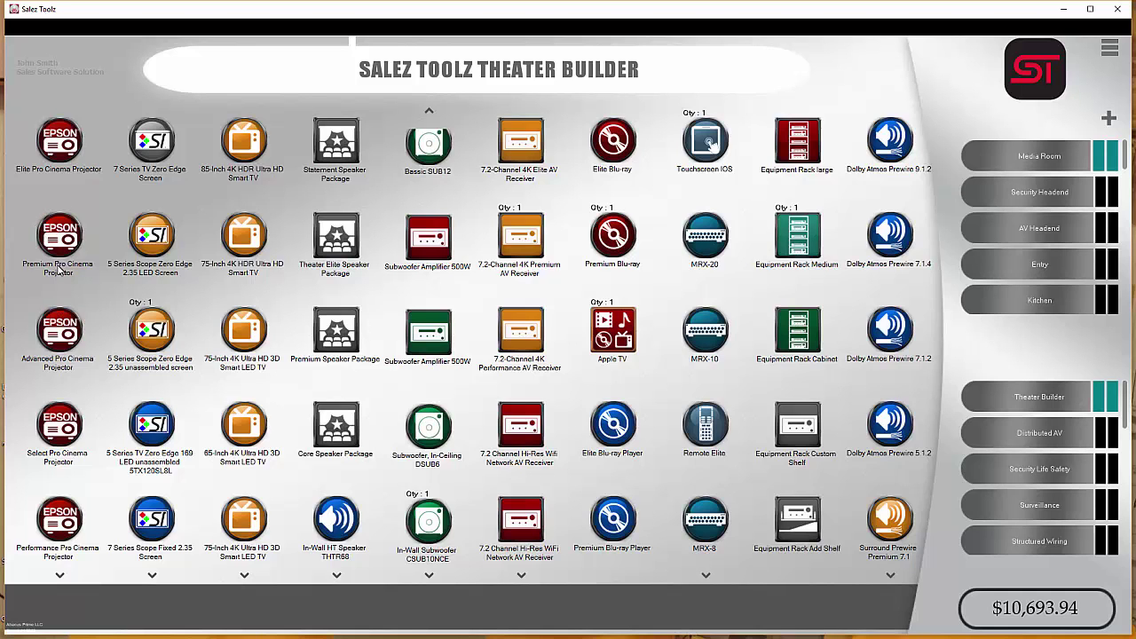
{"action": "mouse_move", "coordinate": [55, 325]}
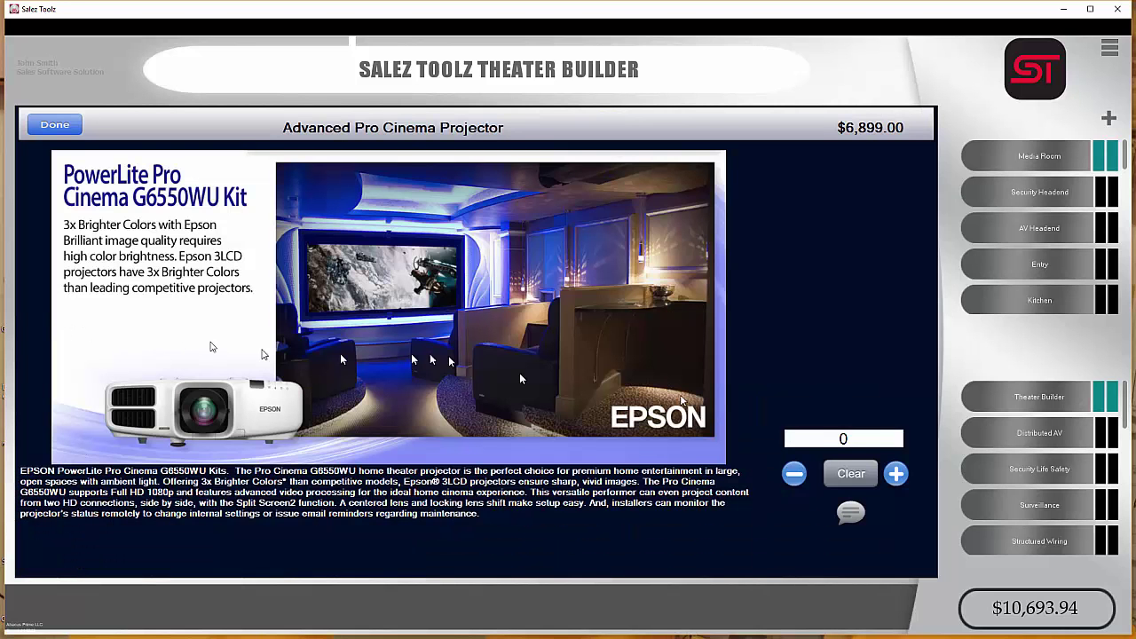
{"action": "left_click", "coordinate": [896, 473]}
{"action": "left_click", "coordinate": [49, 129]}
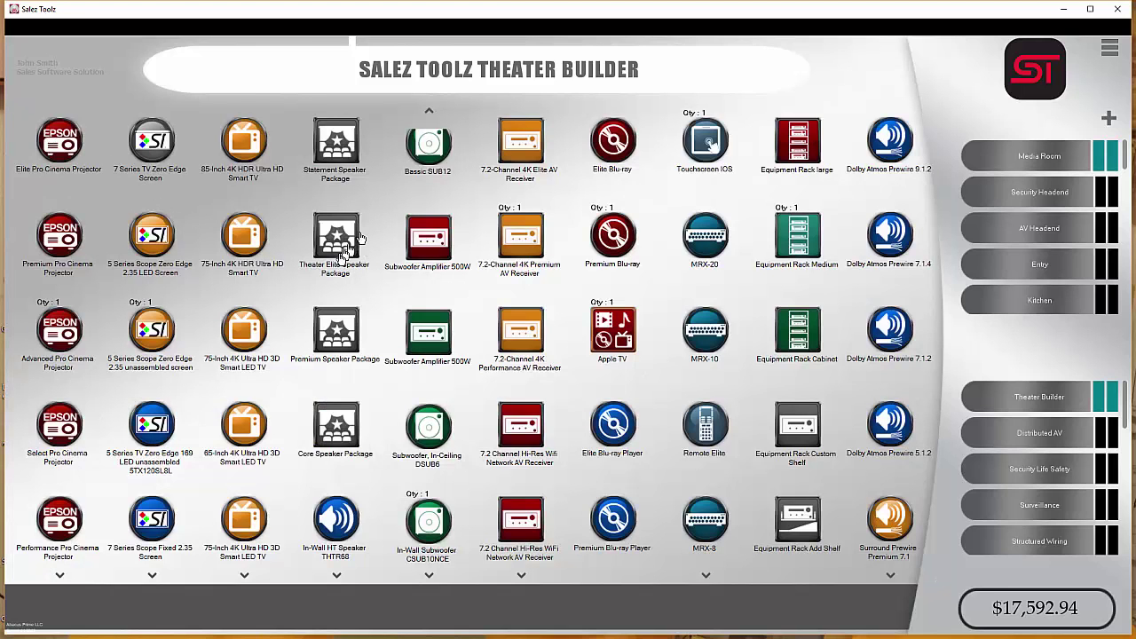
Step: Add one Premium Speaker Package to the Media Room
{"action": "left_click", "coordinate": [337, 326]}
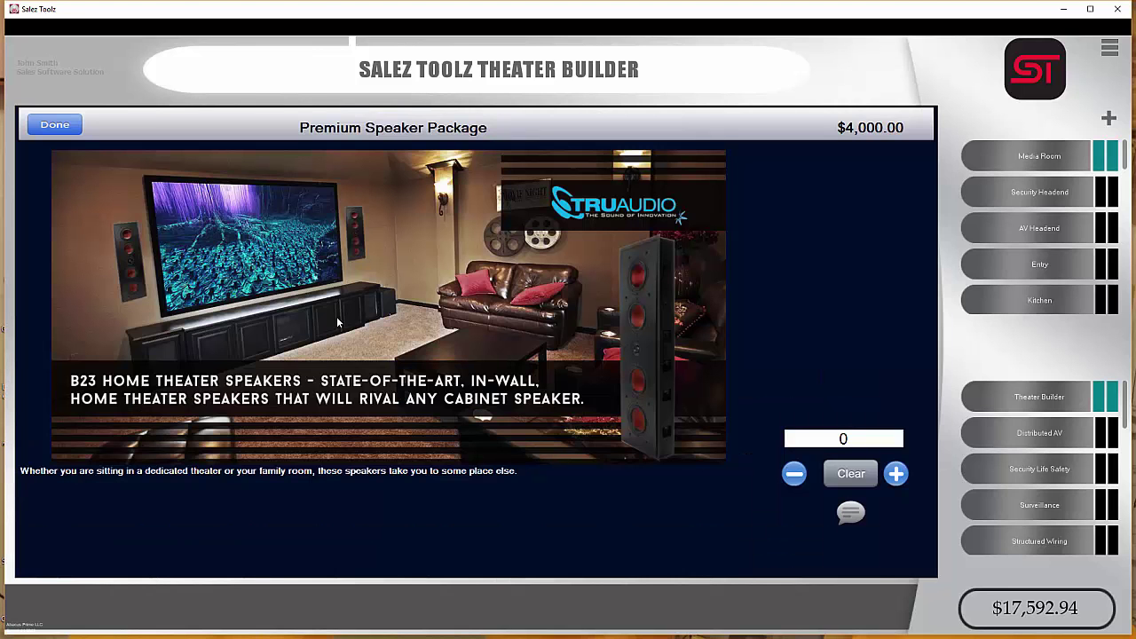
{"action": "left_click", "coordinate": [896, 473]}
{"action": "left_click", "coordinate": [55, 129]}
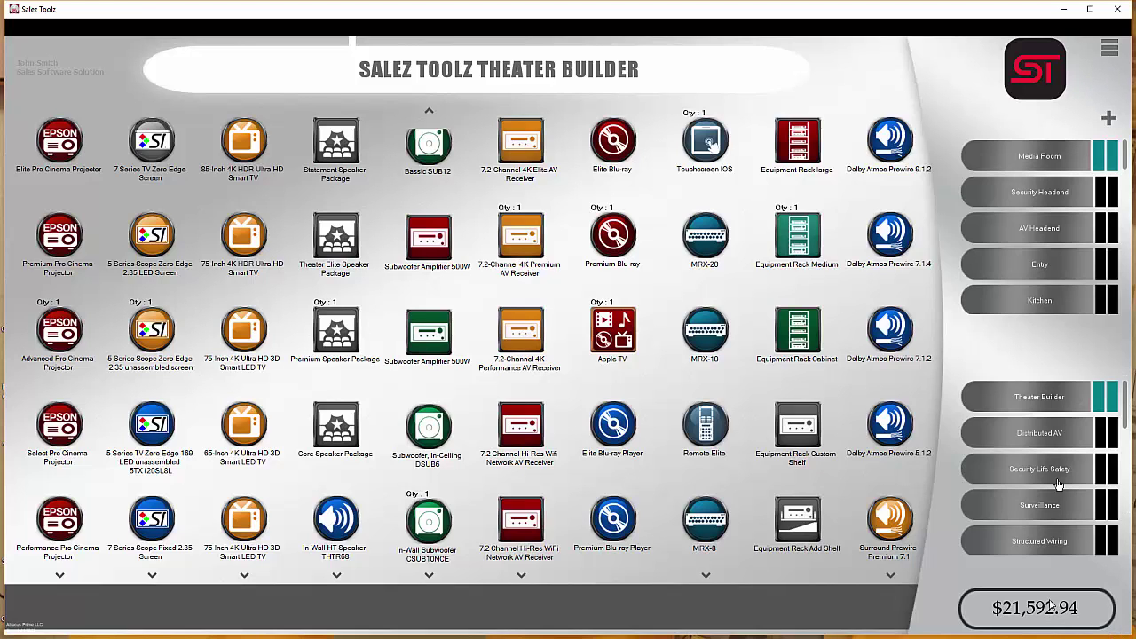
Step: Set the equipment adjustment to a flat -$200.00 named Holiday Special and the labor adjustment to +3.0% named Retro Labor
{"action": "left_click", "coordinate": [1109, 49]}
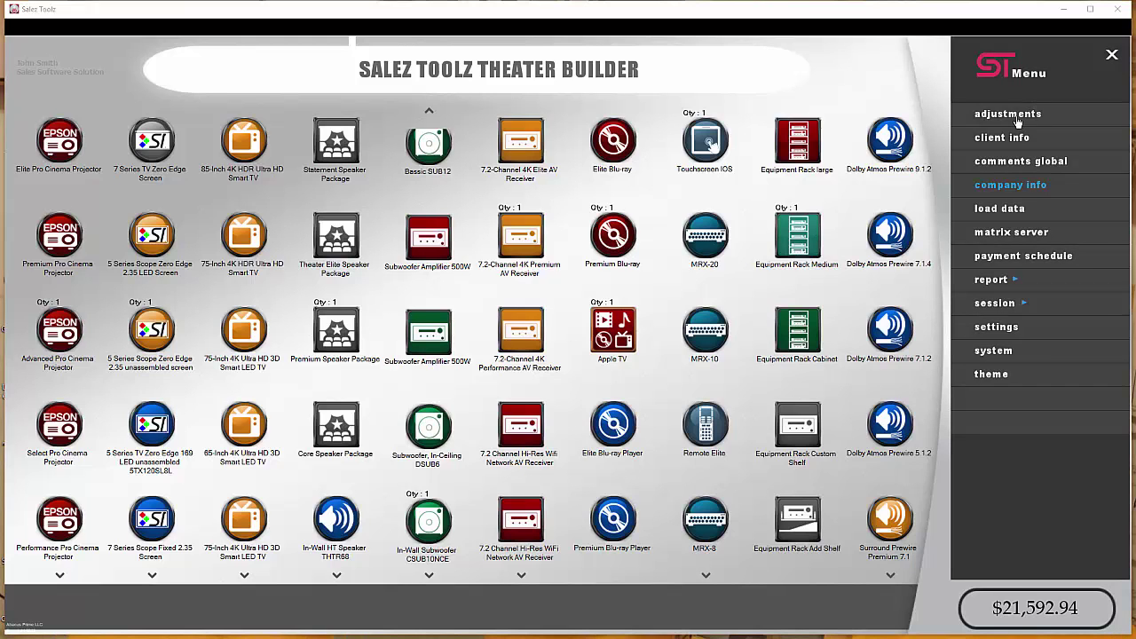
{"action": "left_click", "coordinate": [1012, 115]}
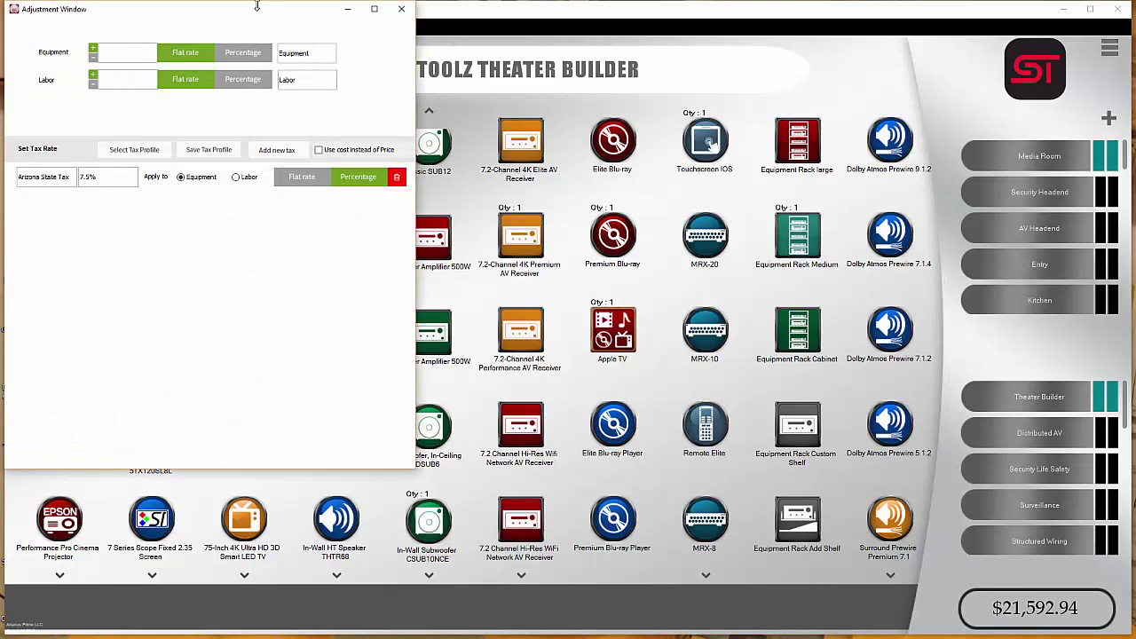
{"action": "left_click_drag", "start_coordinate": [260, 11], "coordinate": [604, 113]}
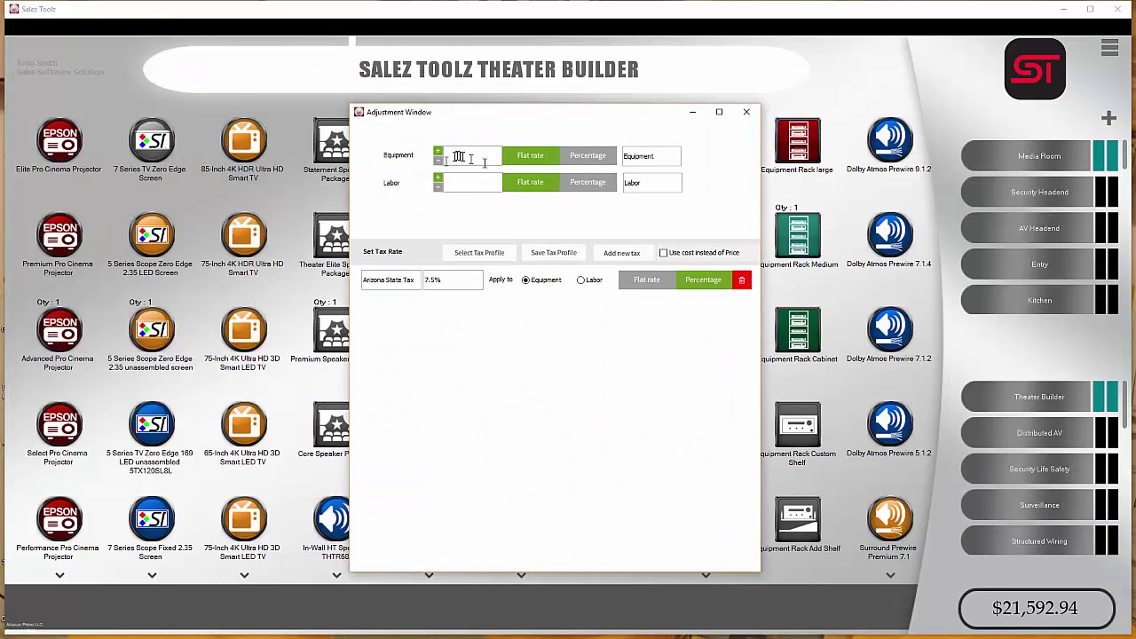
{"action": "type", "text": "6"}
{"action": "left_click_drag", "start_coordinate": [473, 155], "coordinate": [435, 155]}
{"action": "left_click_drag", "start_coordinate": [658, 156], "coordinate": [618, 155]}
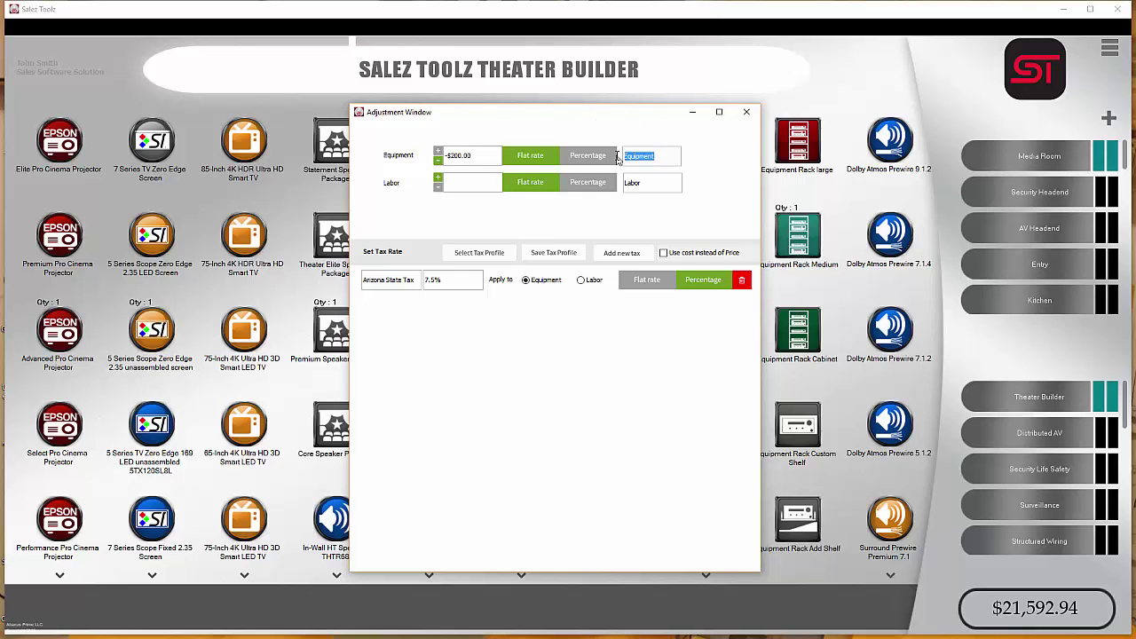
{"action": "type", "text": "Holiday Special"}
{"action": "left_click", "coordinate": [610, 187]}
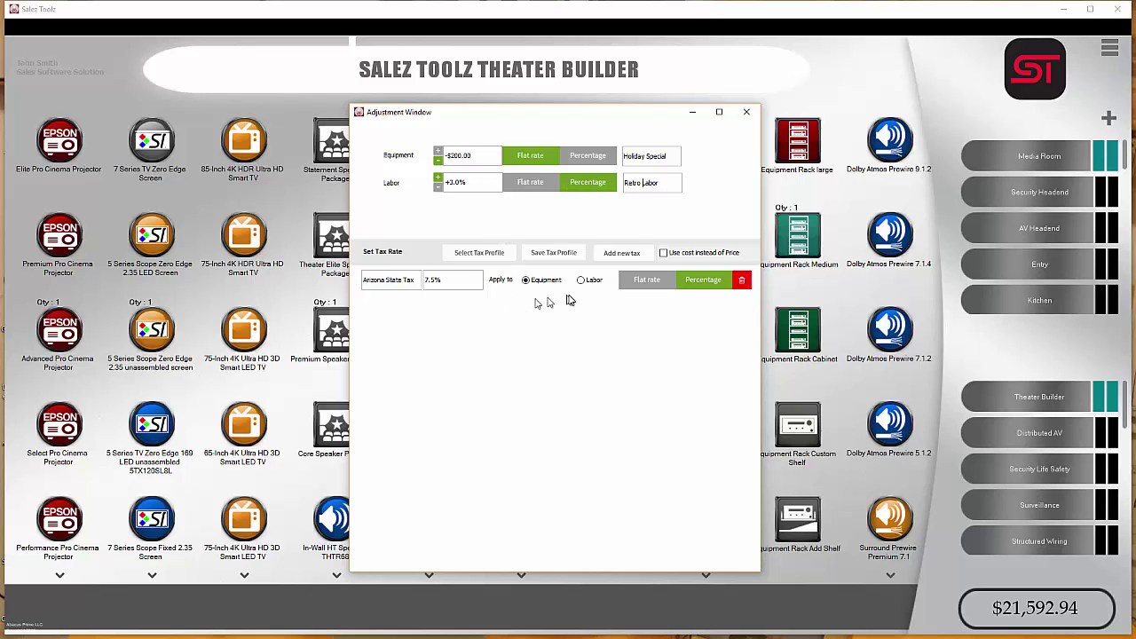
Step: Load the California tax profile into the adjustments and close the adjustment window
{"action": "left_click", "coordinate": [494, 257]}
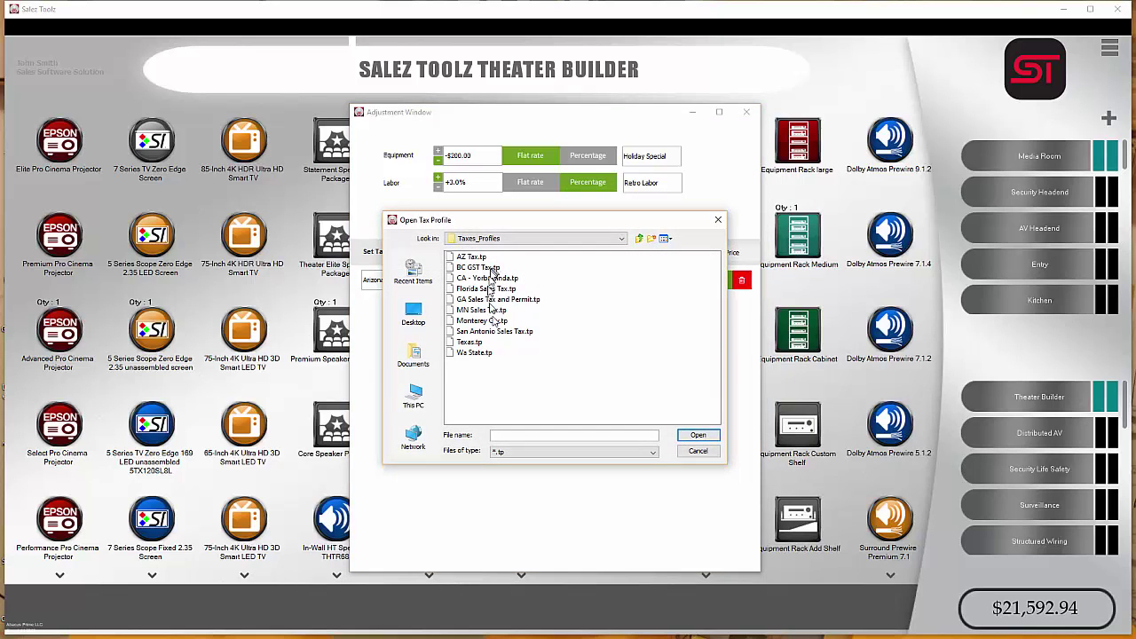
{"action": "left_click", "coordinate": [486, 278]}
{"action": "left_click", "coordinate": [693, 435]}
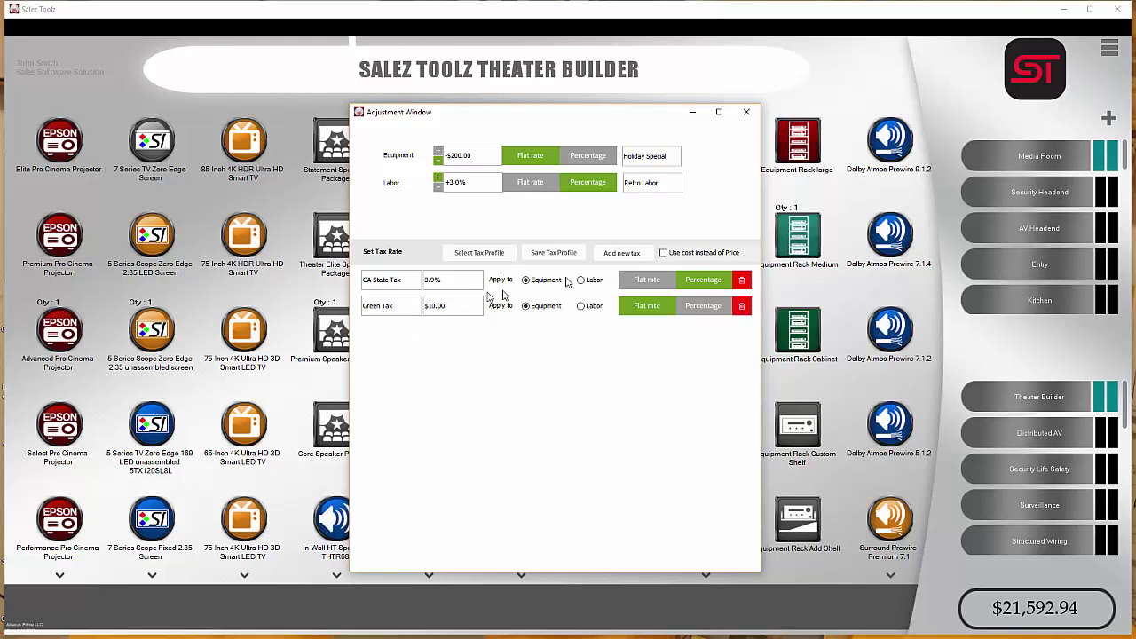
{"action": "left_click", "coordinate": [748, 113]}
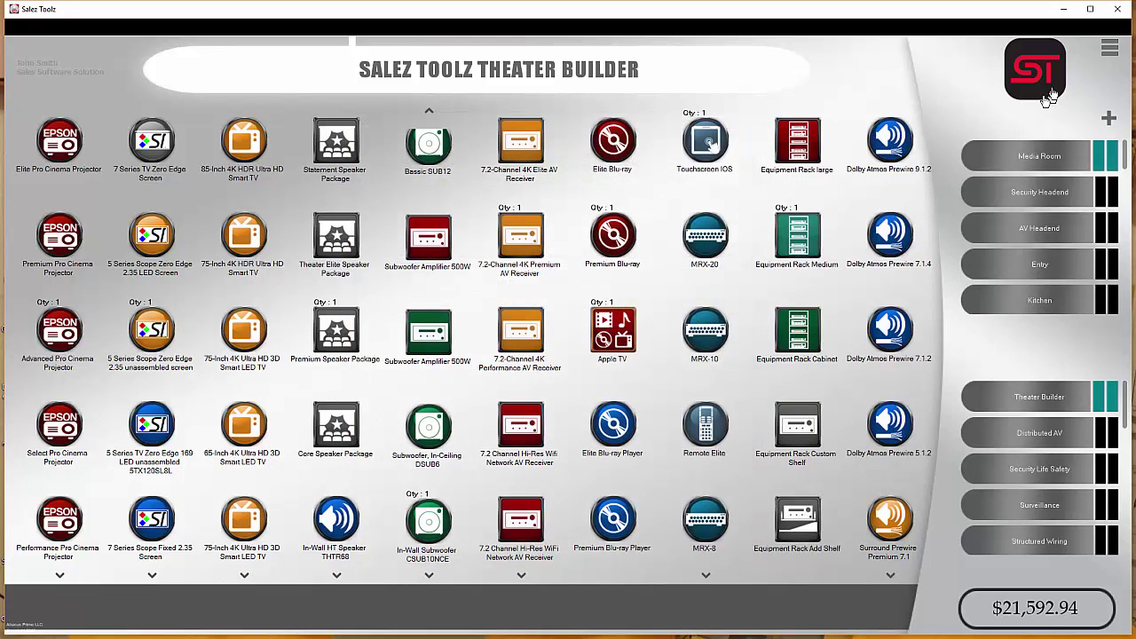
Step: Load the "2 Payments 90 - 10" payment schedule for the proposal and close the schedule window
{"action": "left_click", "coordinate": [1108, 51]}
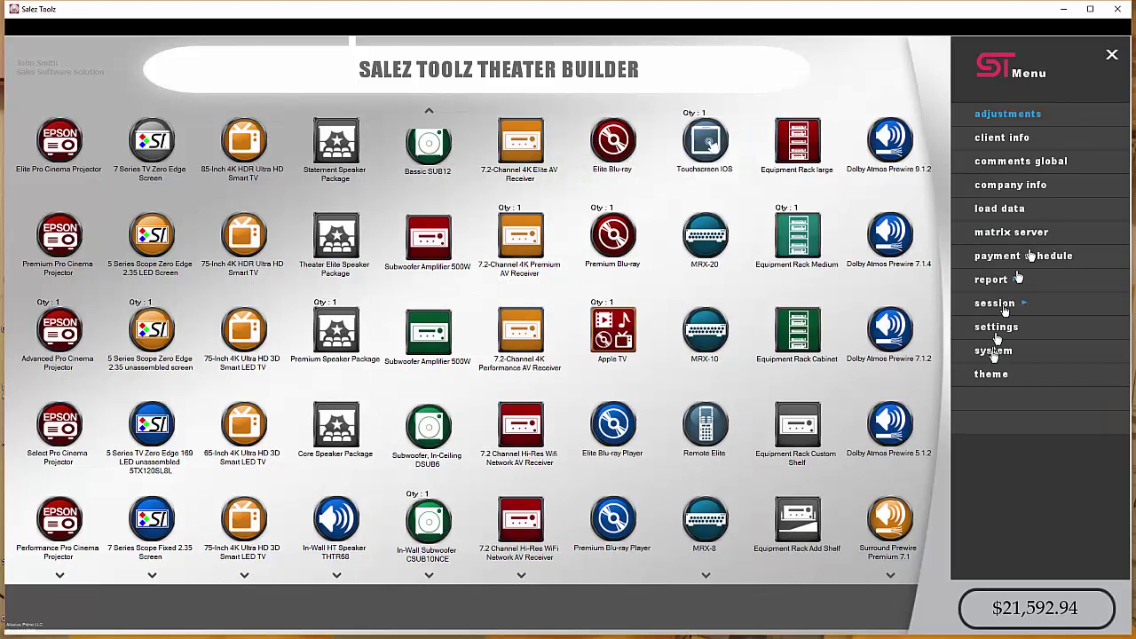
{"action": "left_click", "coordinate": [1002, 257]}
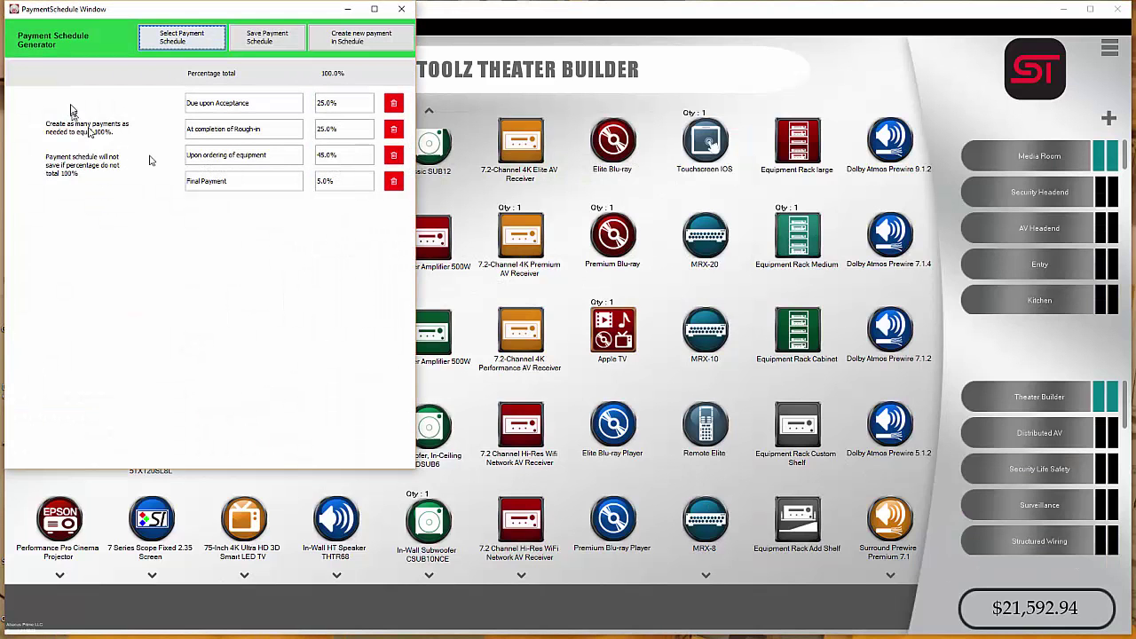
{"action": "left_click_drag", "start_coordinate": [121, 27], "coordinate": [403, 127]}
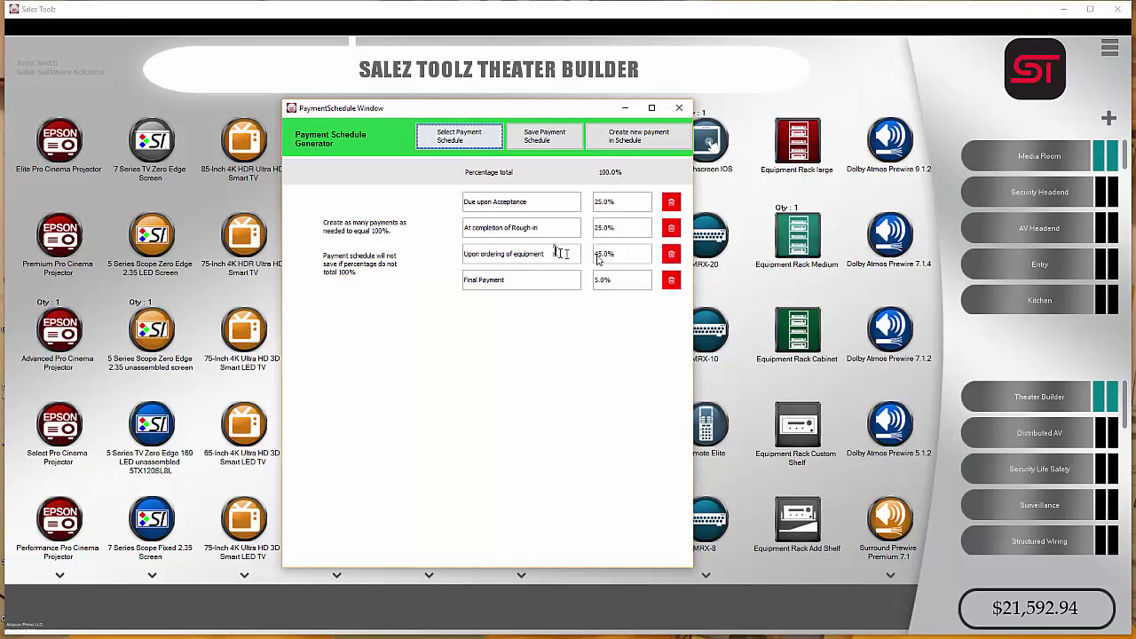
{"action": "left_click", "coordinate": [454, 140]}
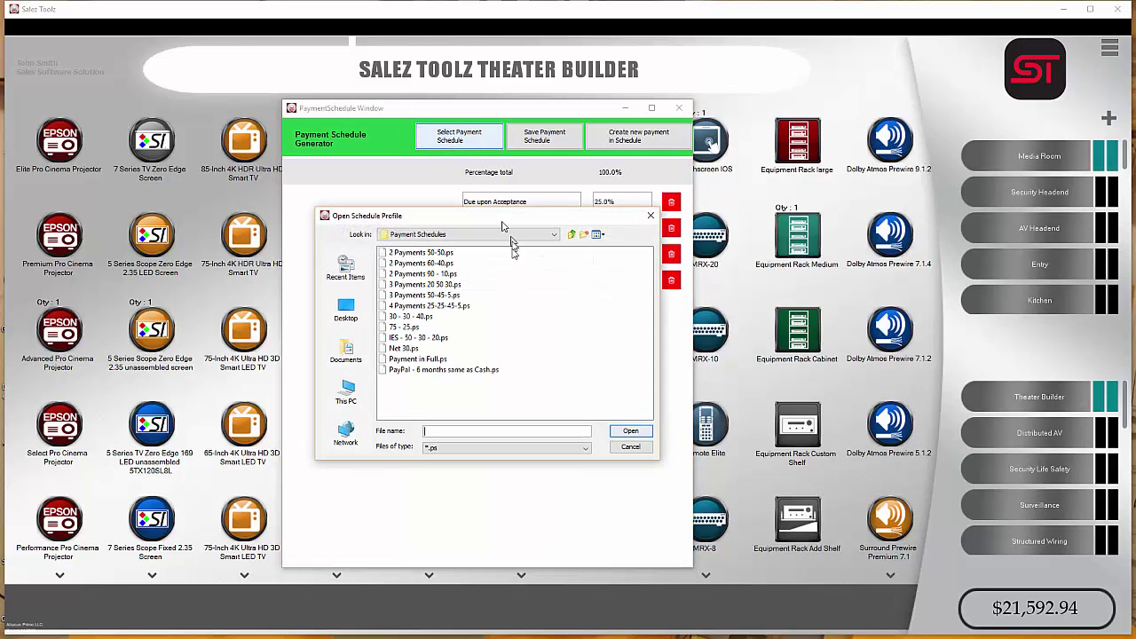
{"action": "left_click", "coordinate": [440, 275]}
{"action": "left_click", "coordinate": [632, 434]}
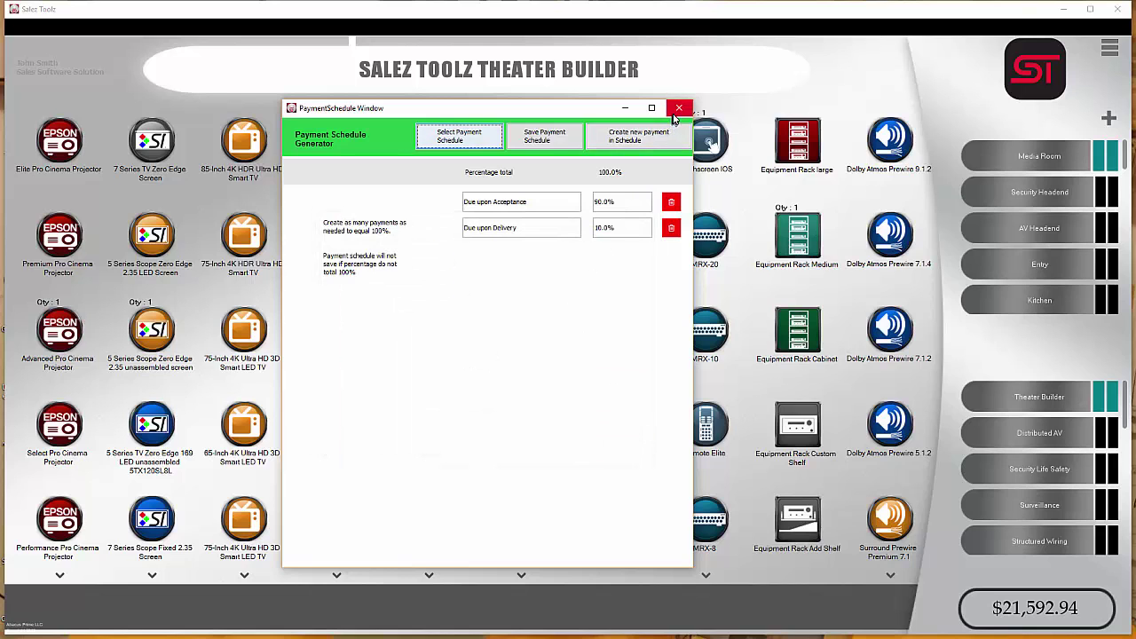
{"action": "left_click", "coordinate": [679, 107]}
Step: Create Client Report 1 with the contract, comments and payment schedule all included
{"action": "left_click", "coordinate": [1111, 51]}
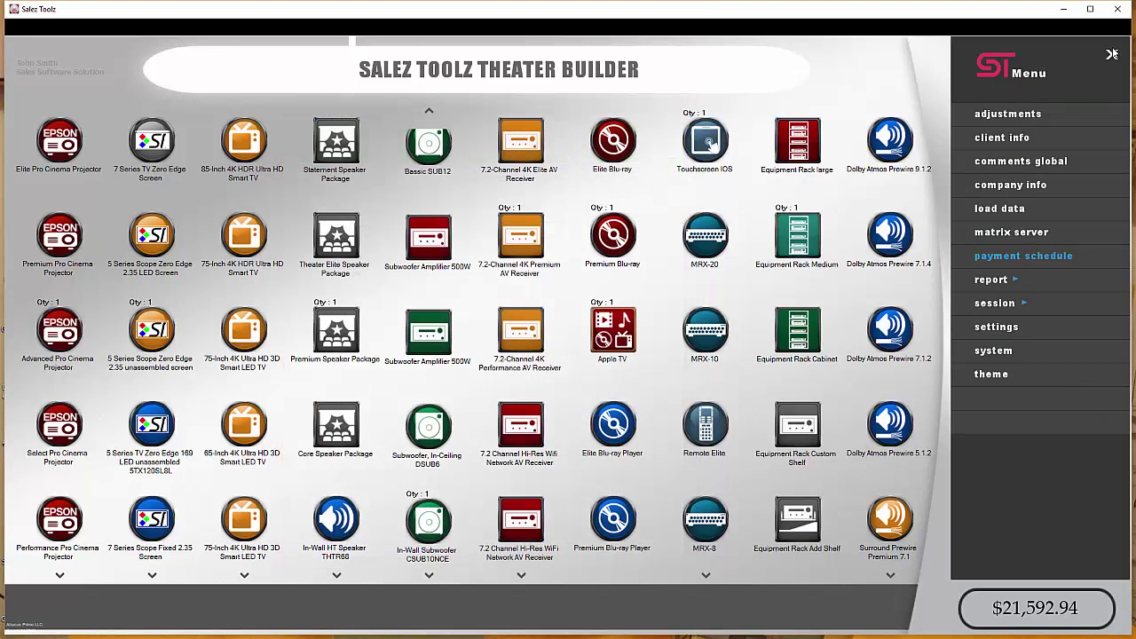
{"action": "left_click", "coordinate": [992, 279]}
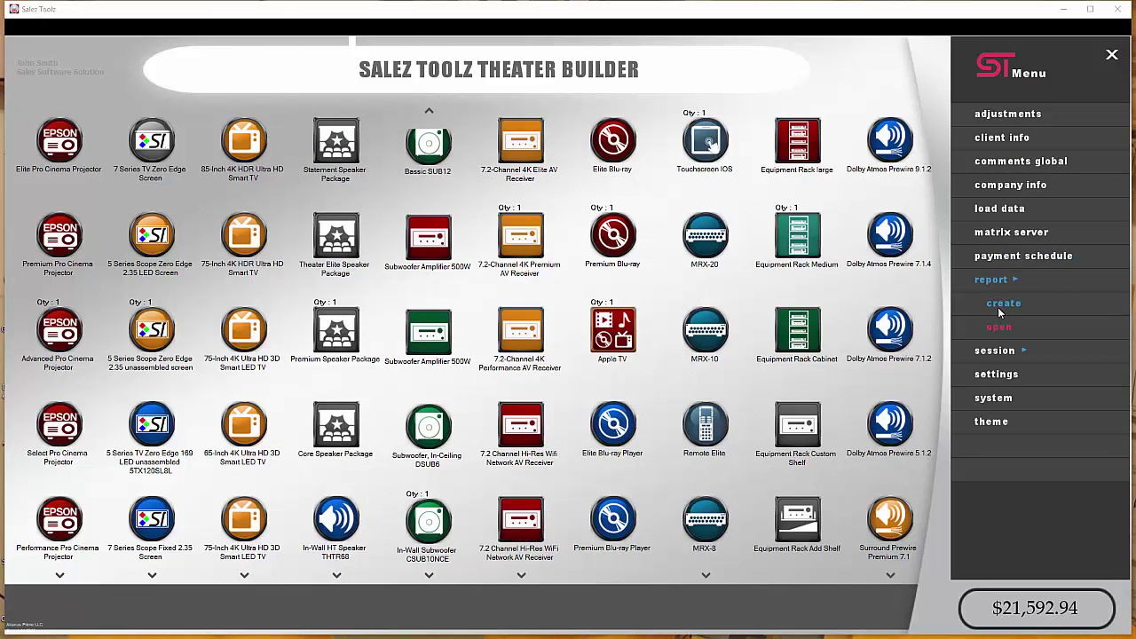
{"action": "left_click", "coordinate": [999, 313]}
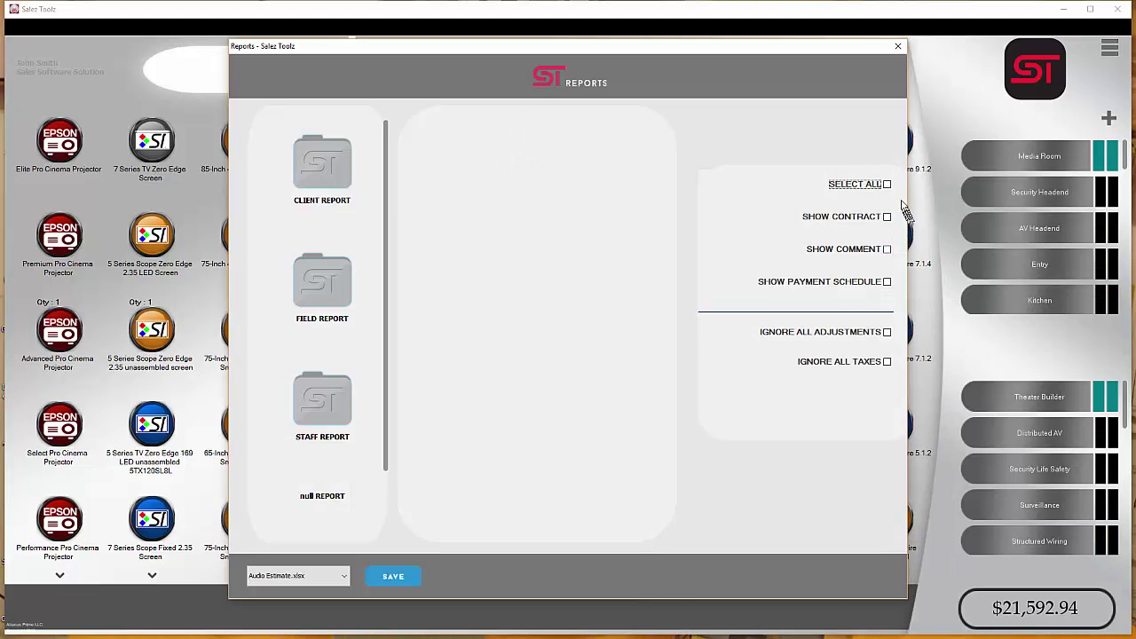
{"action": "left_click", "coordinate": [887, 184]}
{"action": "left_click", "coordinate": [353, 178]}
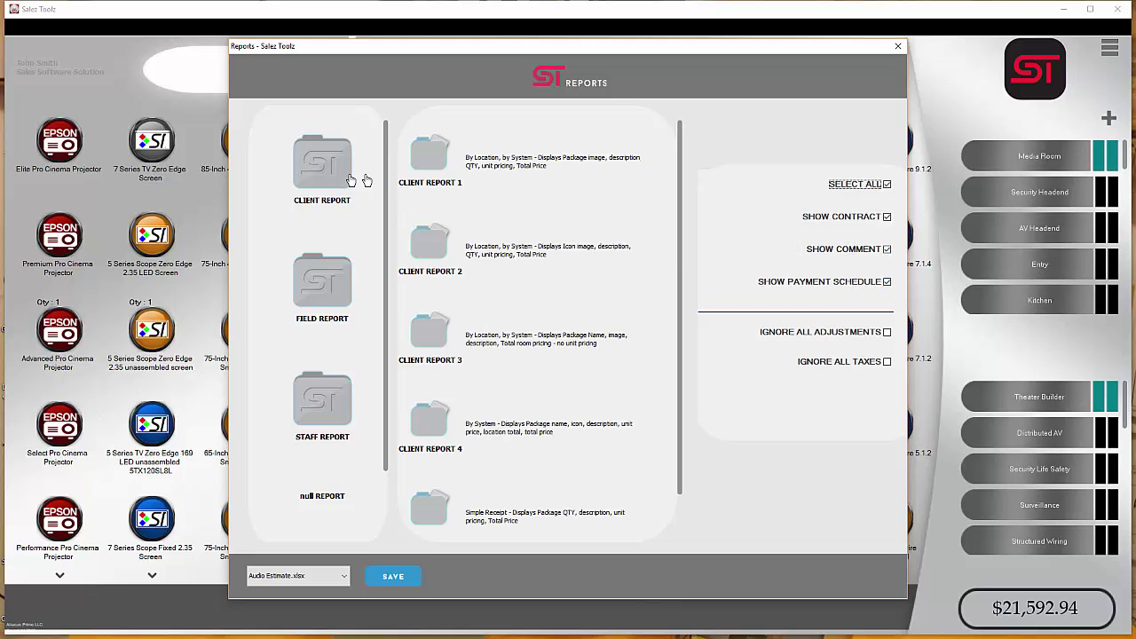
{"action": "left_click", "coordinate": [430, 166]}
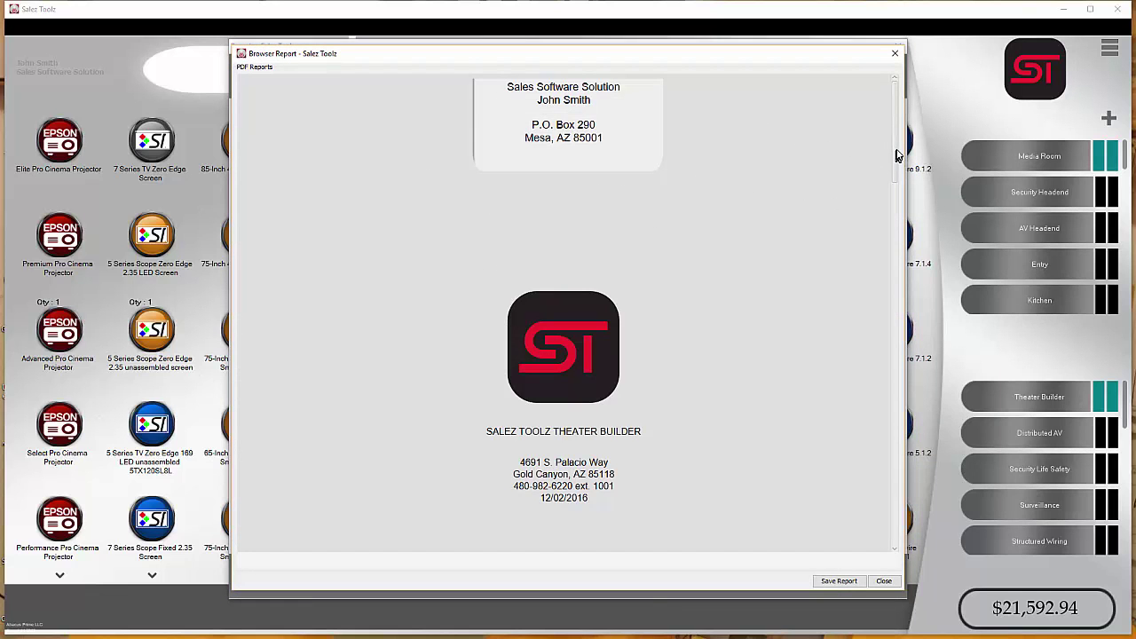
Step: Review the report's product list, totals and contract terms, and sign by hand in the Client Signature box
{"action": "left_click_drag", "start_coordinate": [894, 152], "coordinate": [897, 306]}
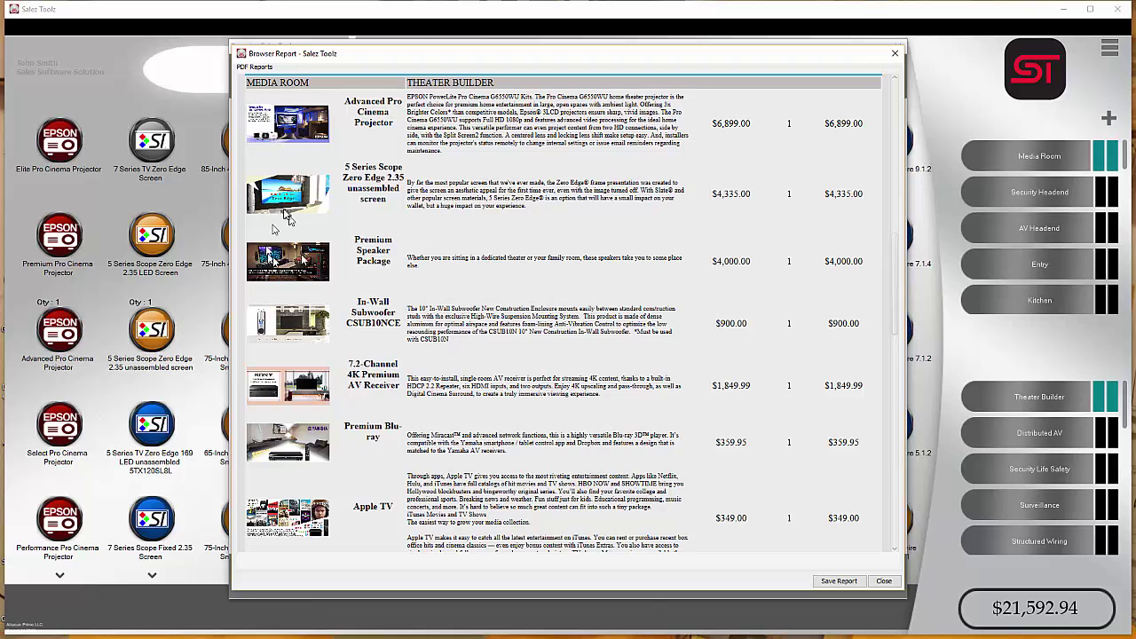
{"action": "left_click_drag", "start_coordinate": [894, 288], "coordinate": [890, 392]}
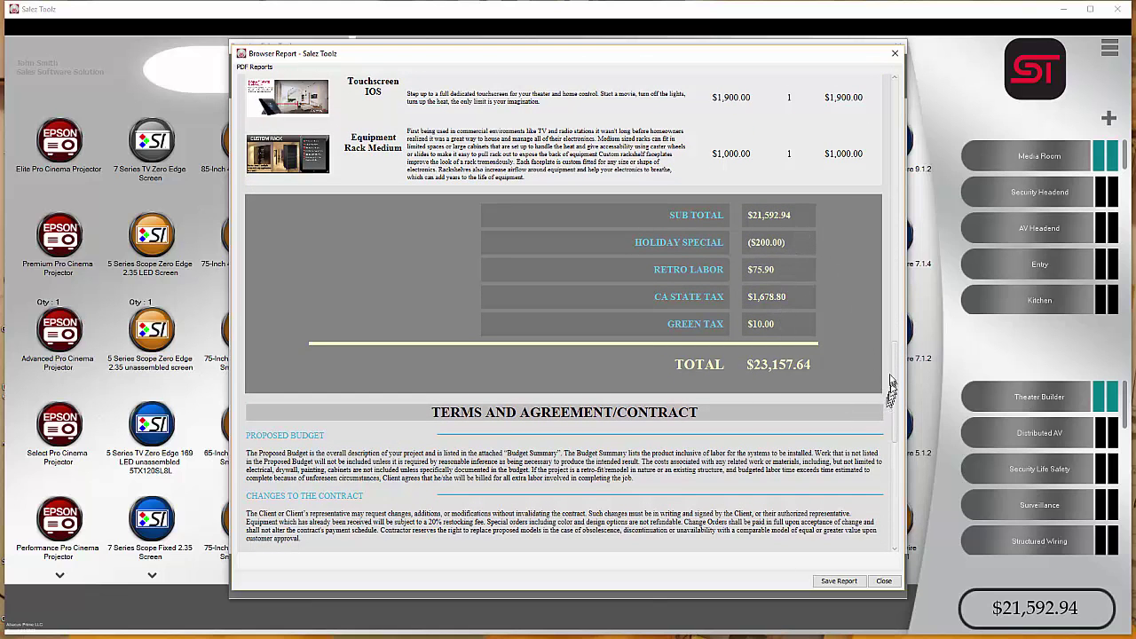
{"action": "left_click_drag", "start_coordinate": [895, 359], "coordinate": [897, 461]}
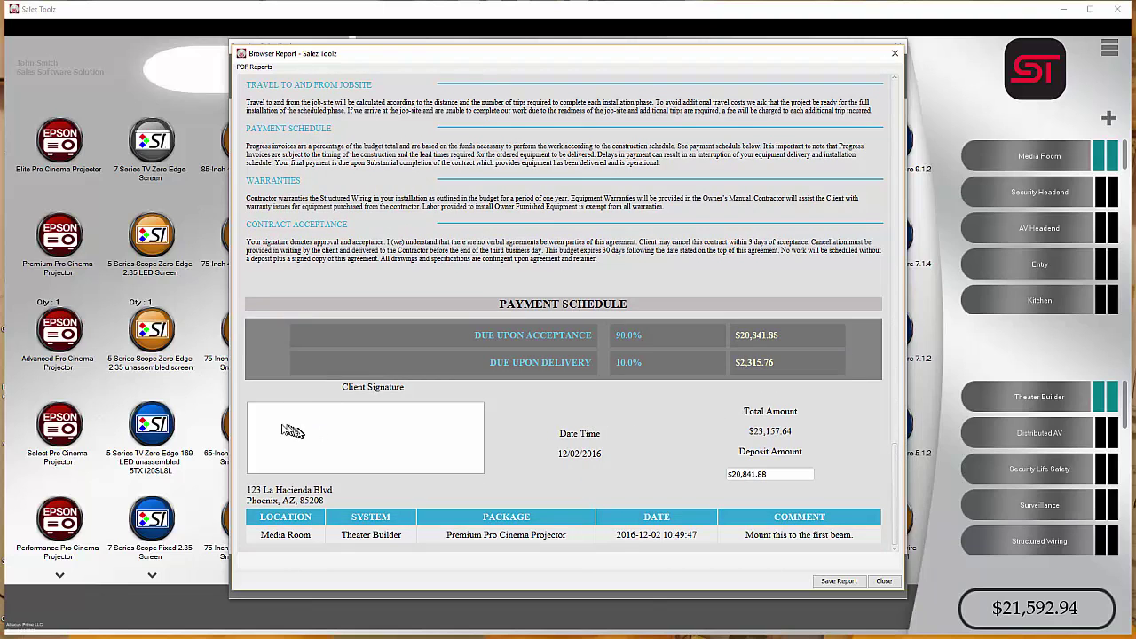
{"action": "mouse_move", "coordinate": [277, 416]}
{"action": "left_mouse_down"}
{"action": "mouse_move", "coordinate": [280, 434]}
{"action": "mouse_move", "coordinate": [345, 440]}
{"action": "mouse_move", "coordinate": [346, 424]}
{"action": "mouse_move", "coordinate": [377, 449]}
{"action": "mouse_move", "coordinate": [404, 439]}
{"action": "left_mouse_up"}
{"action": "left_click", "coordinate": [379, 428]}
Step: Save the signed report as a PDF named Theater Builder and dismiss the message
{"action": "left_click", "coordinate": [839, 583]}
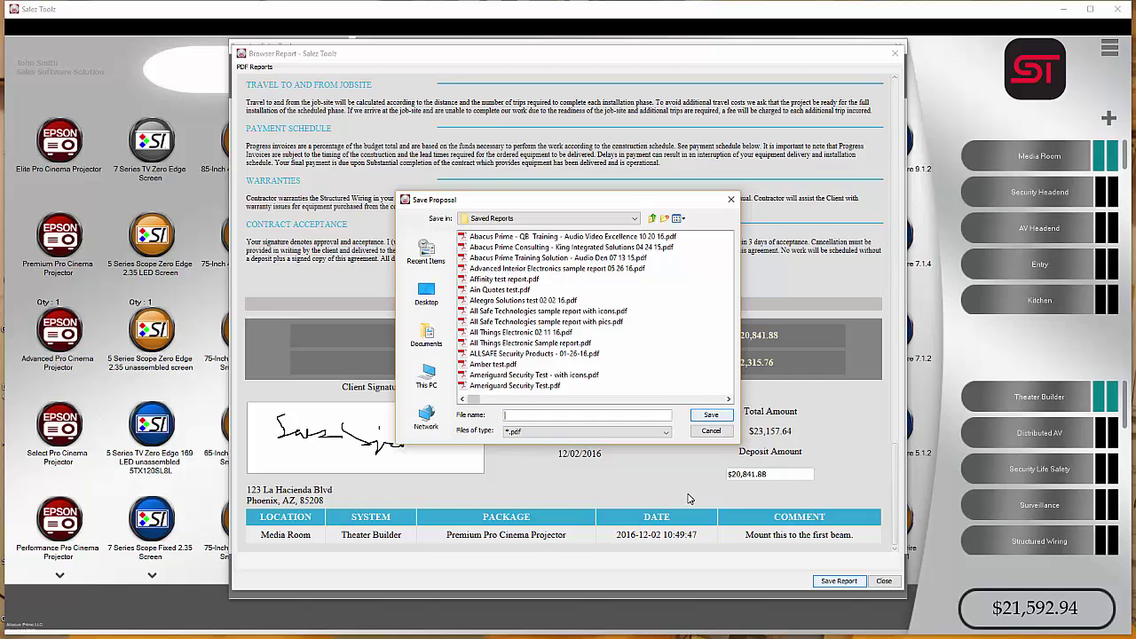
{"action": "type", "text": "Theater Builder"}
{"action": "left_click", "coordinate": [701, 415]}
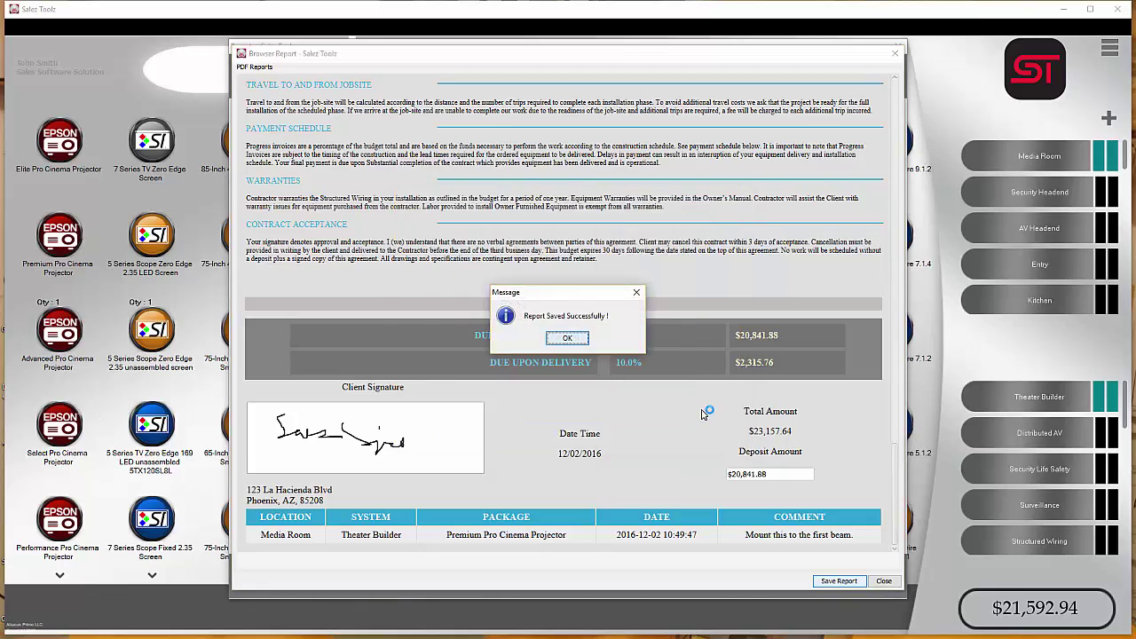
{"action": "key", "text": "Return"}
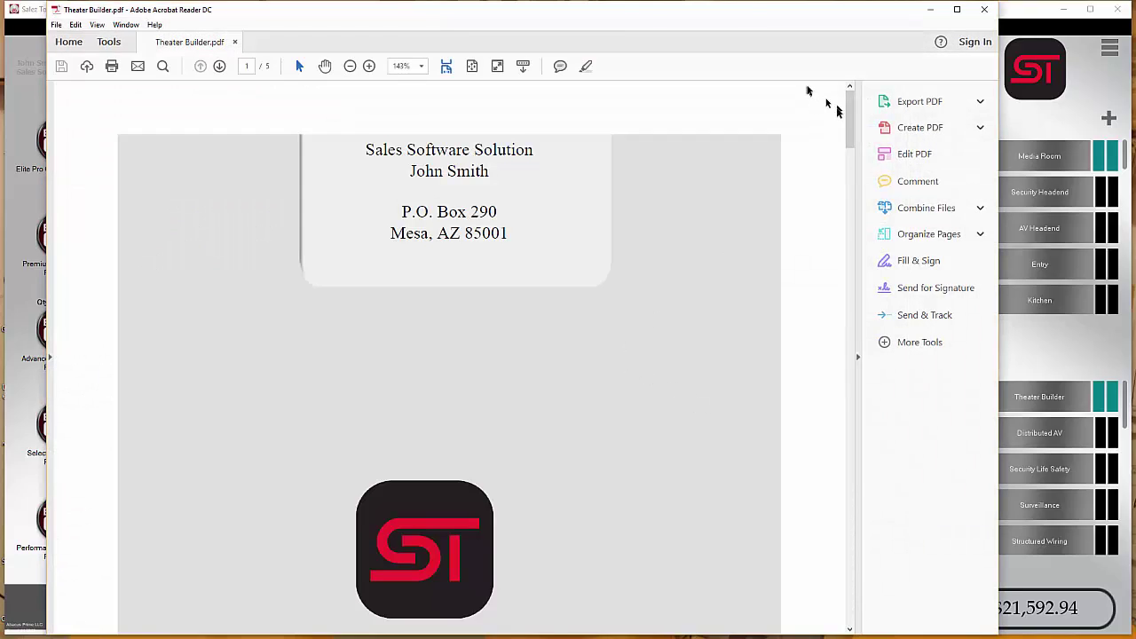
Step: Look through the saved PDF, attach it to a new message in the default e-mail application, and close the message unsent
{"action": "left_click_drag", "start_coordinate": [850, 119], "coordinate": [846, 566]}
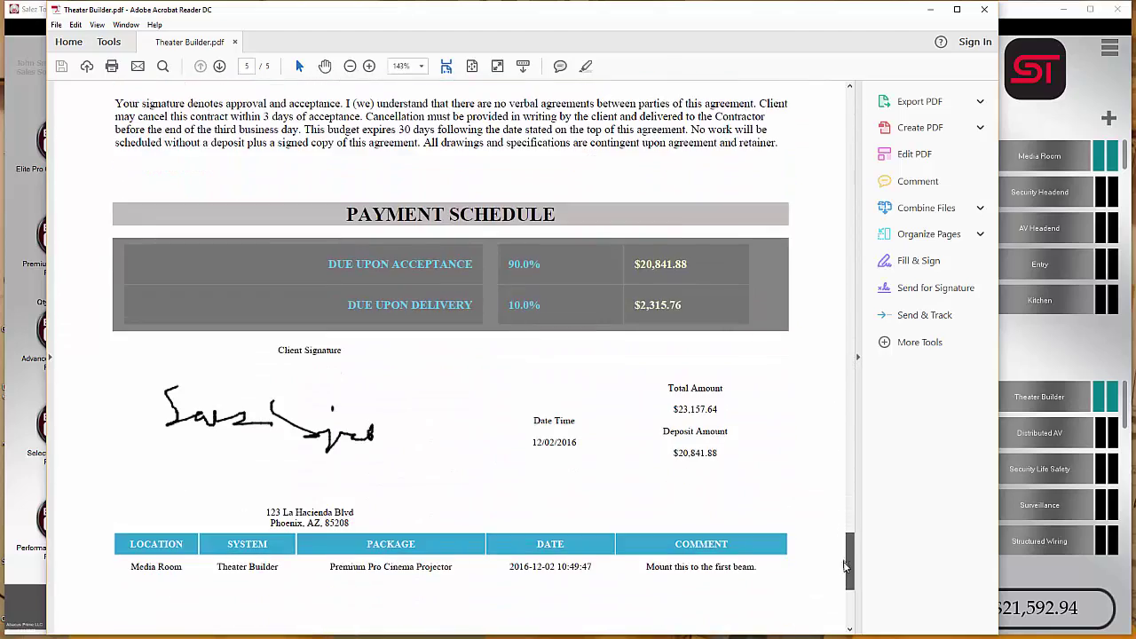
{"action": "scroll", "coordinate": [254, 113], "scroll_direction": "up", "scroll_amount": 5}
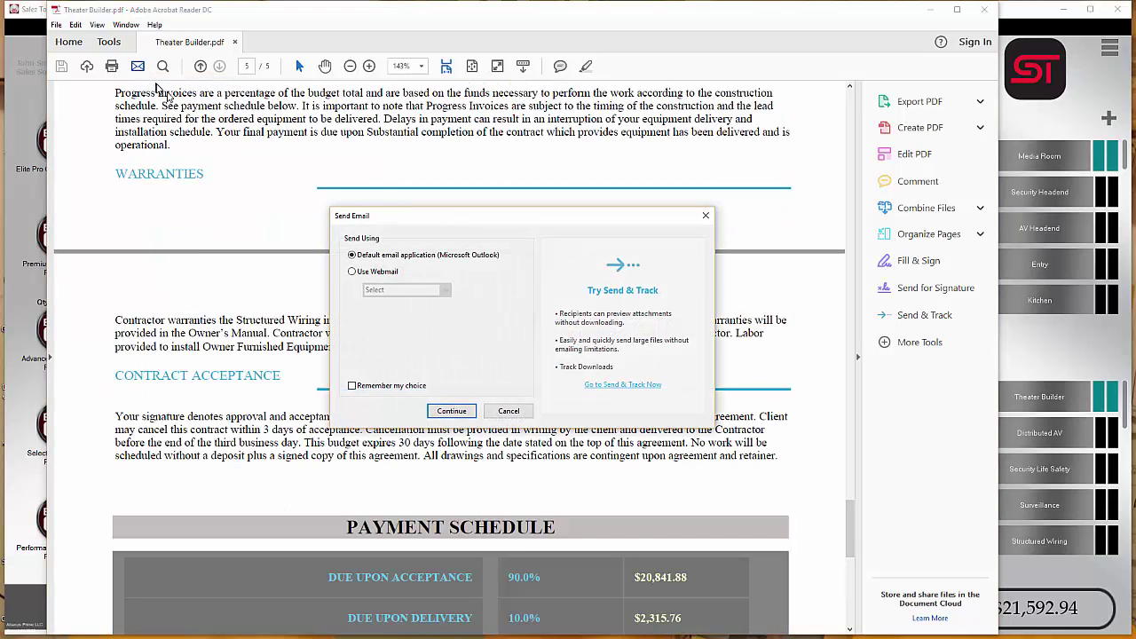
{"action": "left_click", "coordinate": [451, 410]}
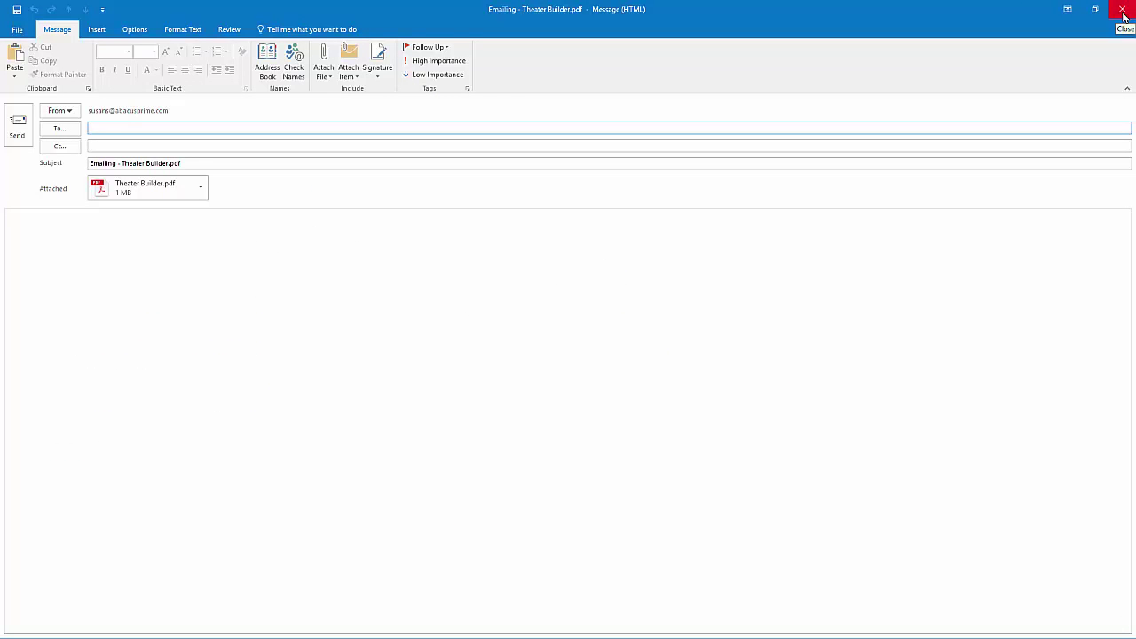
{"action": "left_click", "coordinate": [1124, 11]}
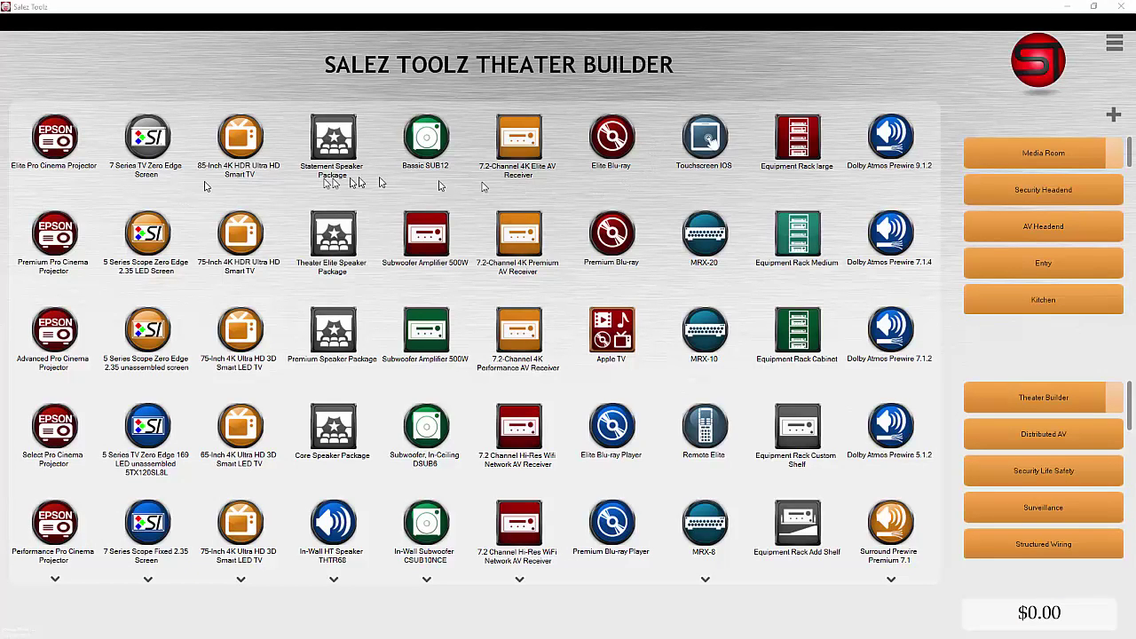
Step: View the details of the Elite Pro Cinema Projector and the 5 Series Scope Zero Edge 2.35 LED Screen
{"action": "left_click", "coordinate": [71, 158]}
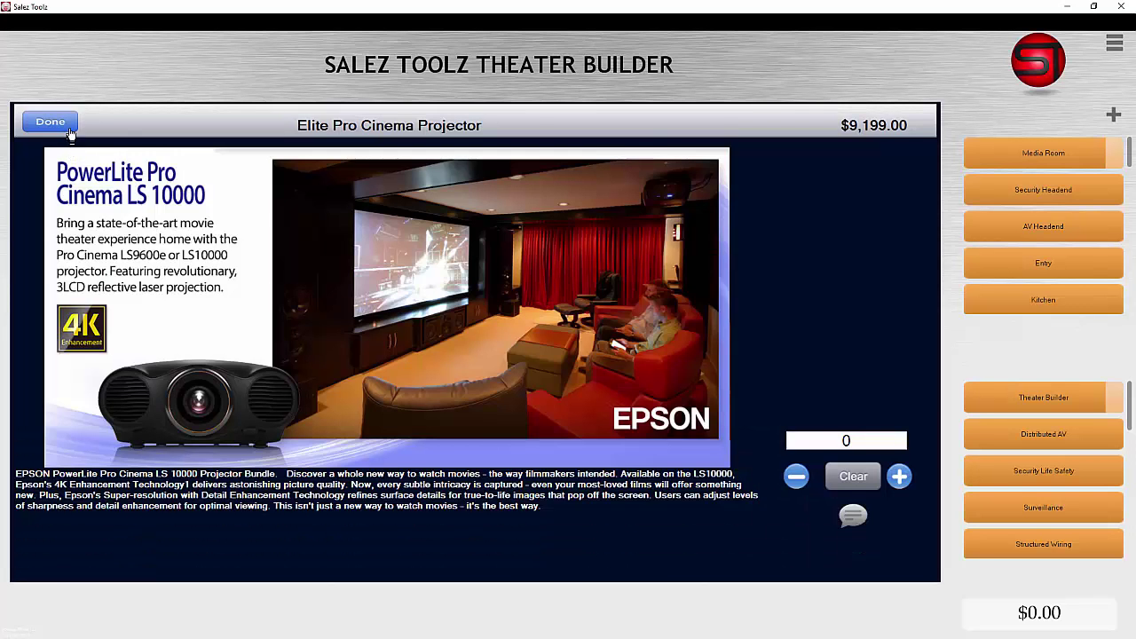
{"action": "left_click", "coordinate": [51, 122]}
{"action": "left_click", "coordinate": [147, 235]}
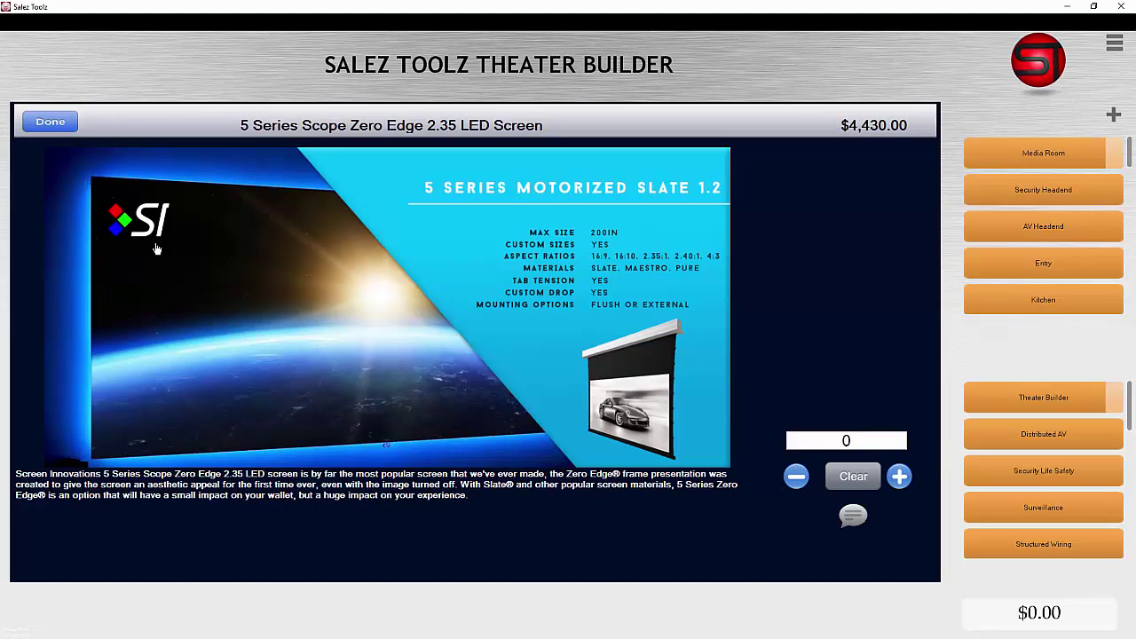
Step: View the details of the Theater Elite Speaker Package, reopen the 5 Series Scope Zero Edge screen's details, and return to the product grid
{"action": "left_click", "coordinate": [61, 129]}
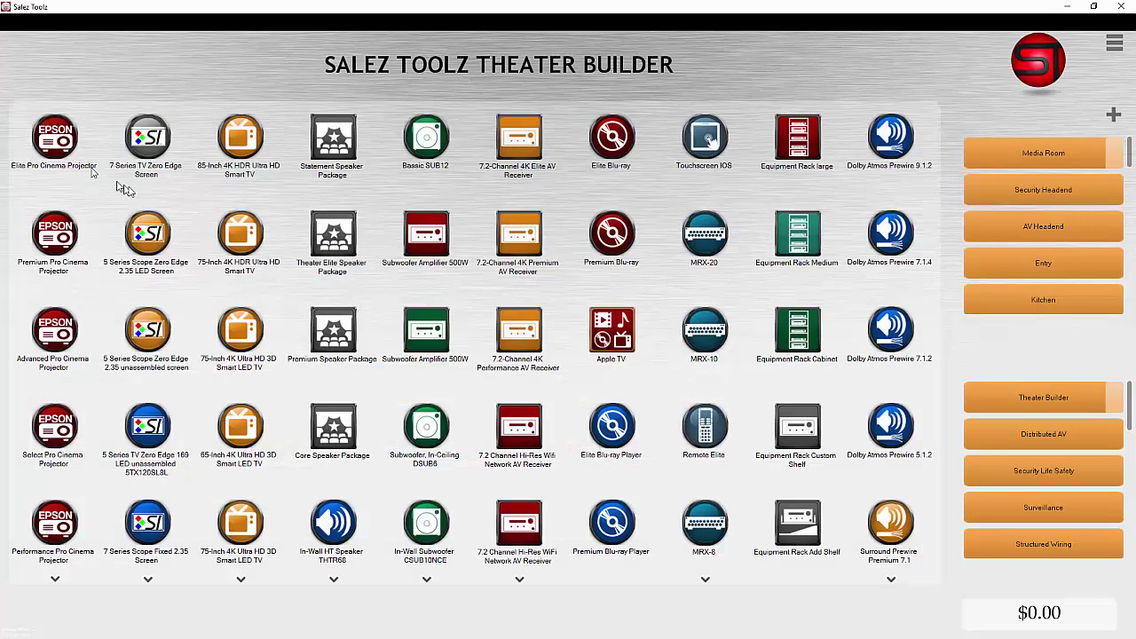
{"action": "left_click", "coordinate": [347, 239]}
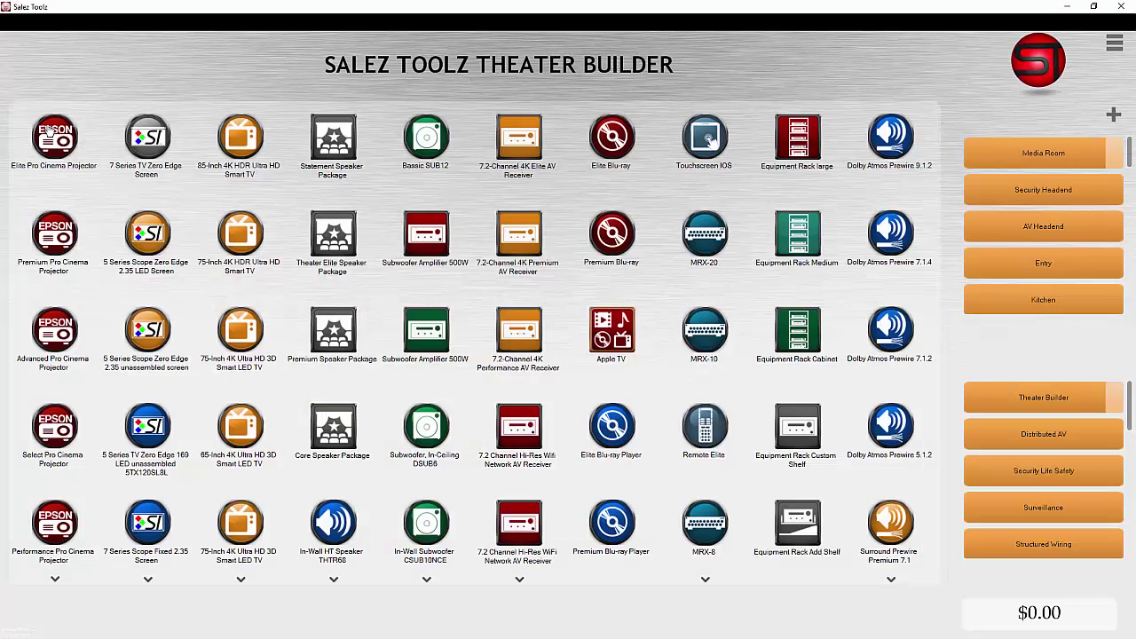
{"action": "left_click", "coordinate": [40, 127]}
{"action": "left_click", "coordinate": [156, 245]}
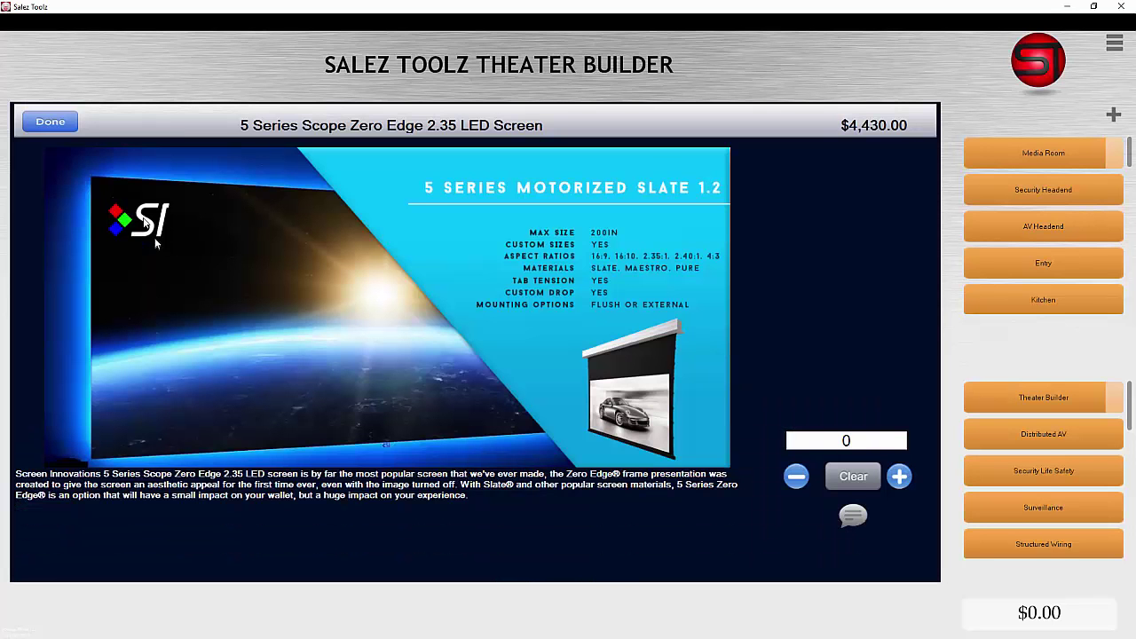
{"action": "left_click", "coordinate": [51, 122]}
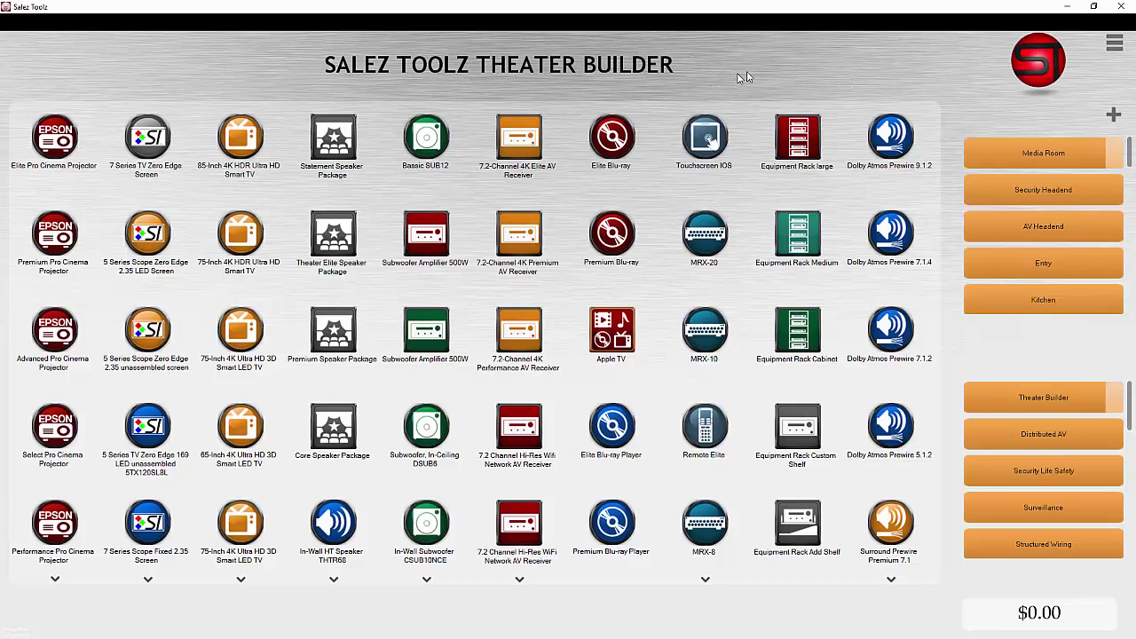
Step: Preview the Black and BluSchool themes, apply the Flat Silver theme, and close the Theme Manager
{"action": "left_click", "coordinate": [1117, 48]}
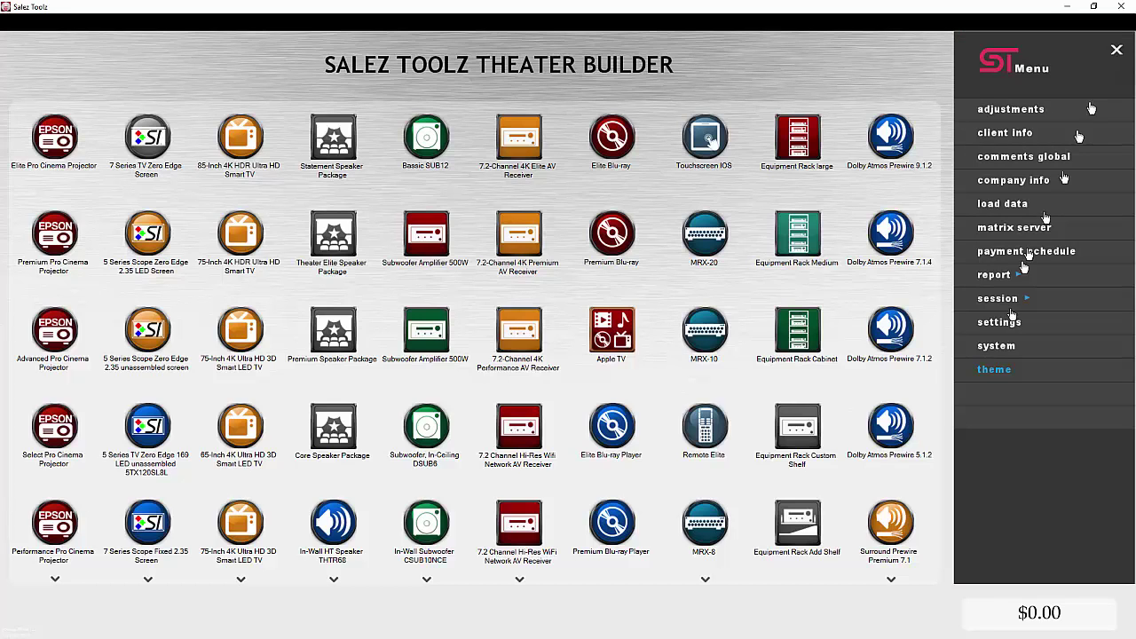
{"action": "left_click", "coordinate": [1002, 367]}
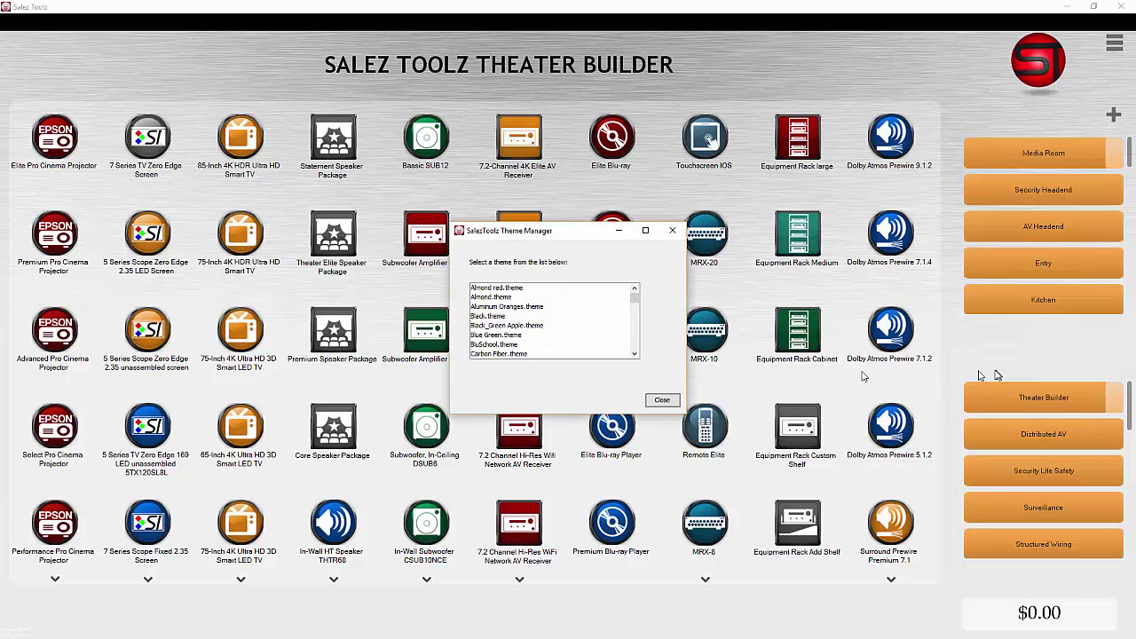
{"action": "left_click", "coordinate": [476, 318]}
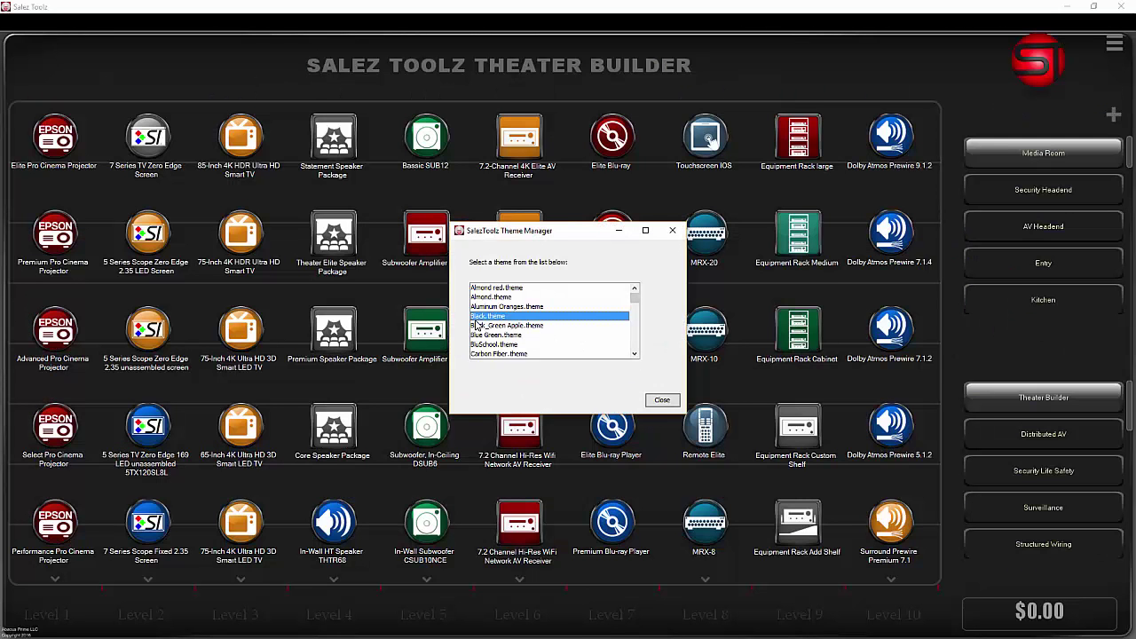
{"action": "left_click", "coordinate": [497, 344]}
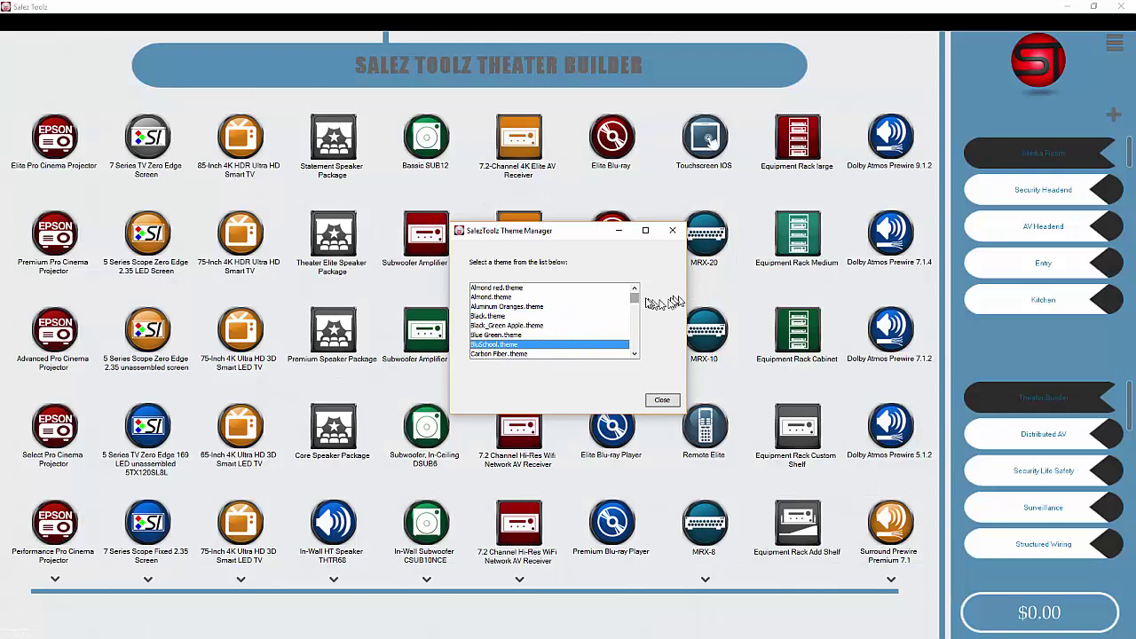
{"action": "left_click_drag", "start_coordinate": [634, 296], "coordinate": [637, 313]}
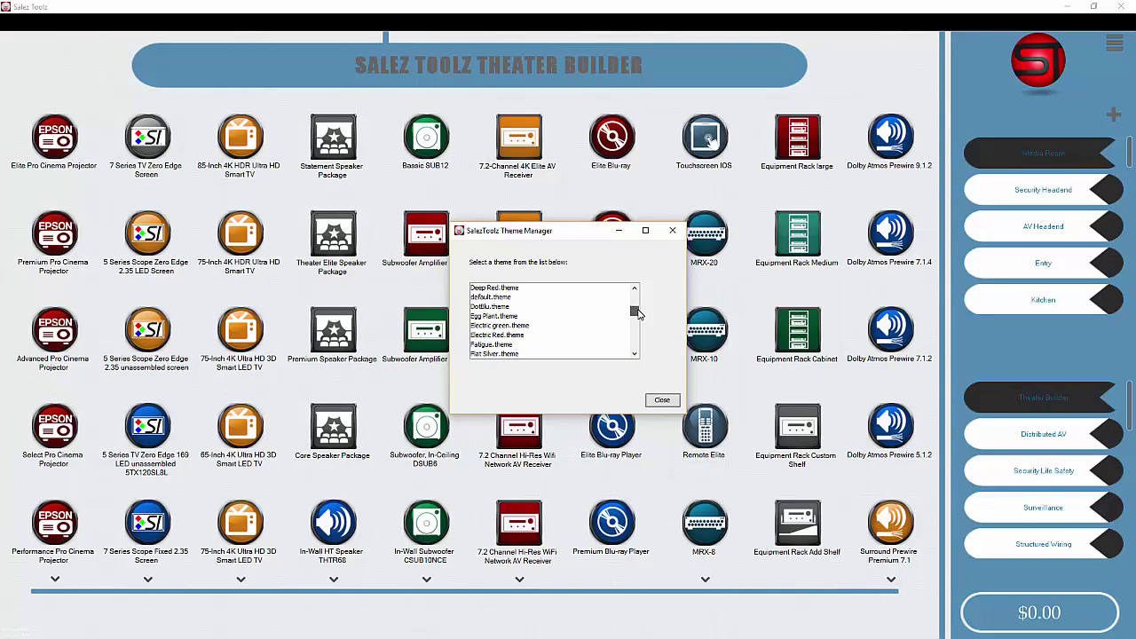
{"action": "left_click", "coordinate": [488, 354]}
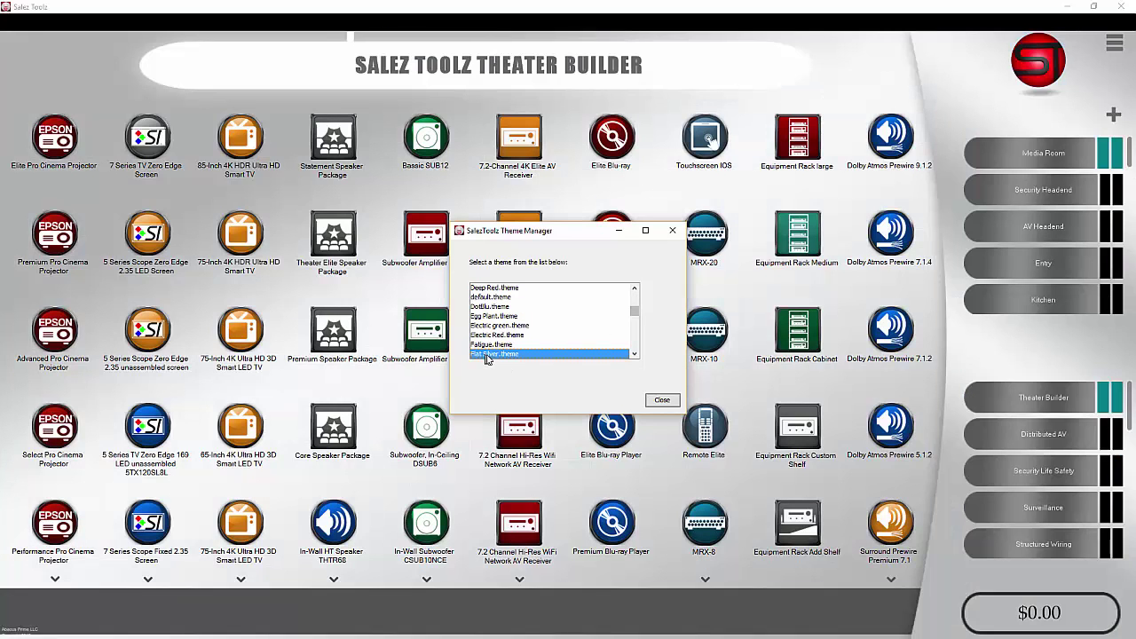
{"action": "left_click", "coordinate": [662, 399]}
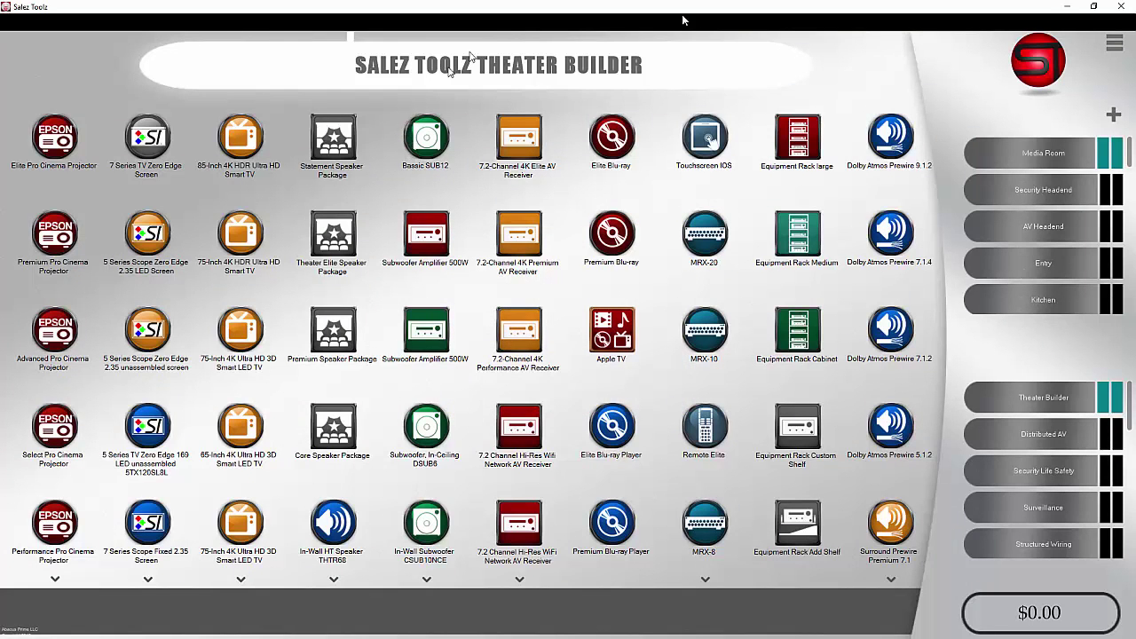
Step: Replace the logo with the image file "ST - black square red letters copy.png"
{"action": "left_click", "coordinate": [1027, 71]}
{"action": "left_click", "coordinate": [1030, 89]}
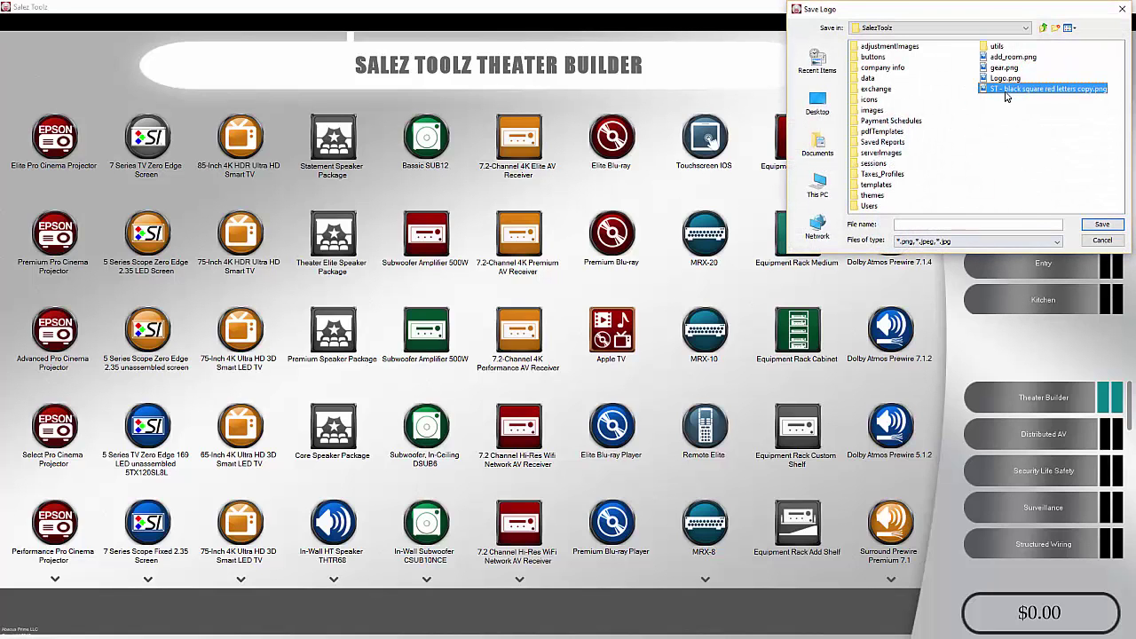
{"action": "left_click", "coordinate": [1090, 226]}
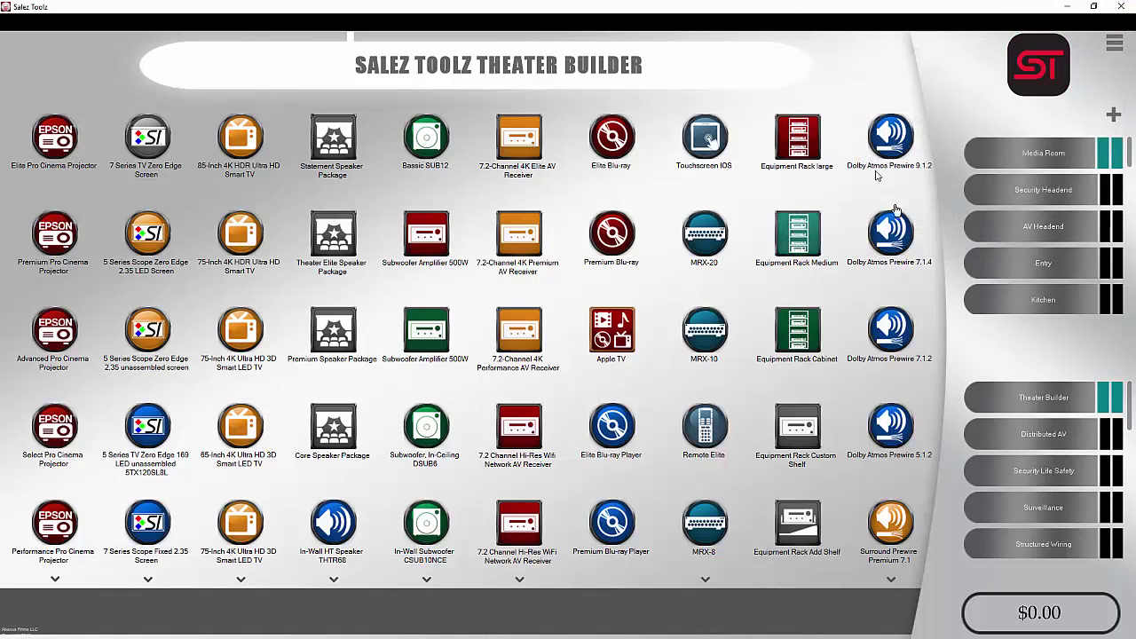
Step: Import the client's vCard from the Documents folder into the client information and save it with the company fields left empty
{"action": "left_click", "coordinate": [1105, 51]}
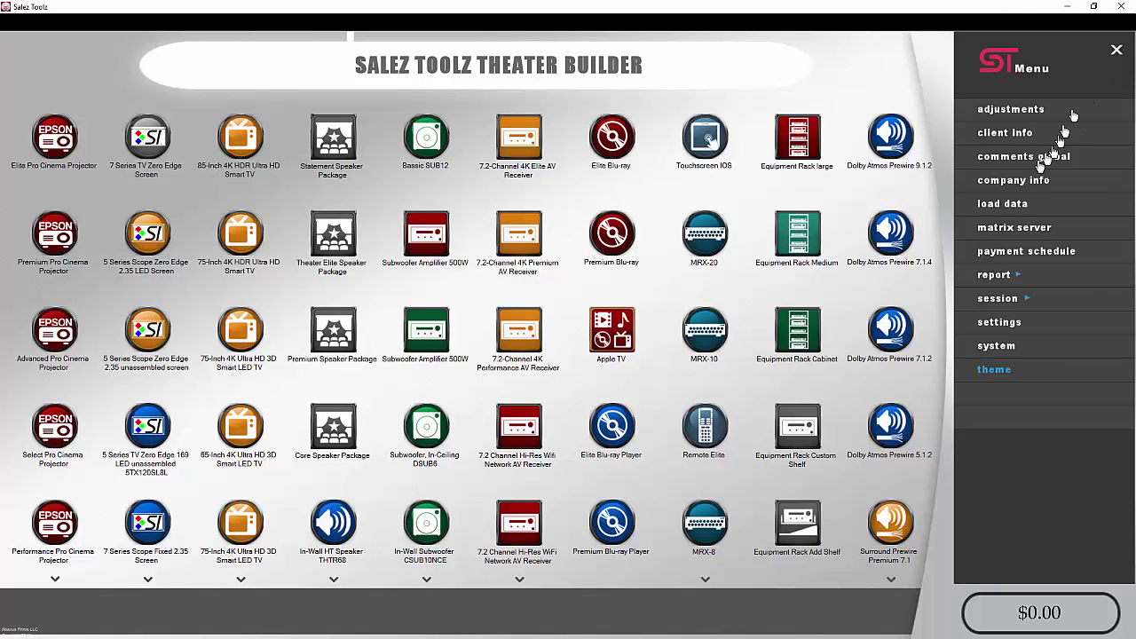
{"action": "left_click", "coordinate": [993, 132]}
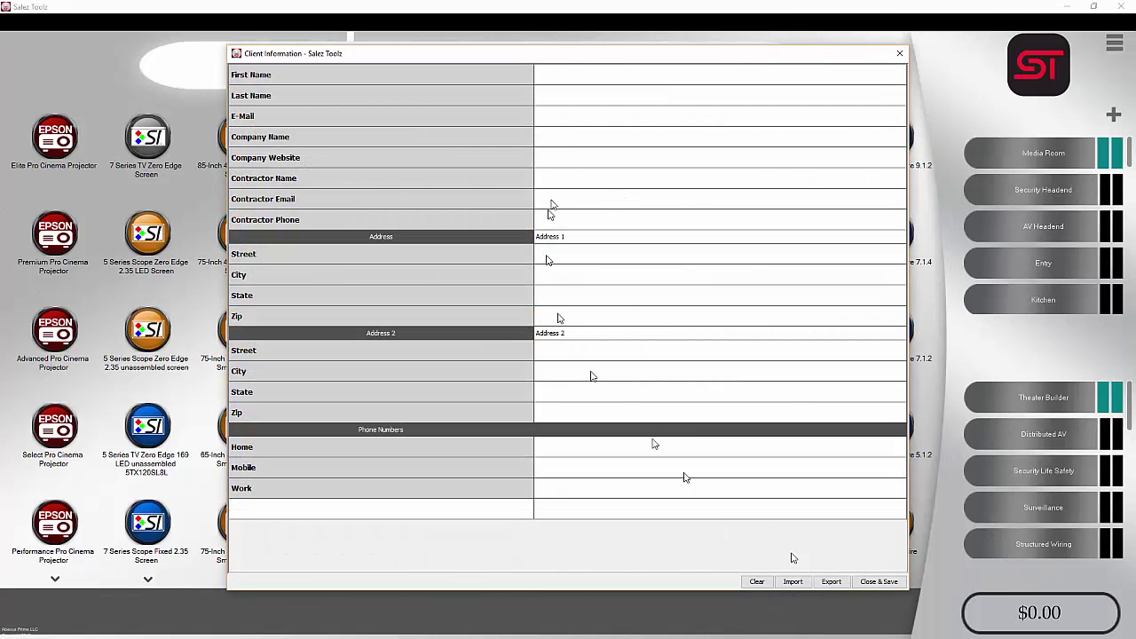
{"action": "left_click", "coordinate": [793, 582]}
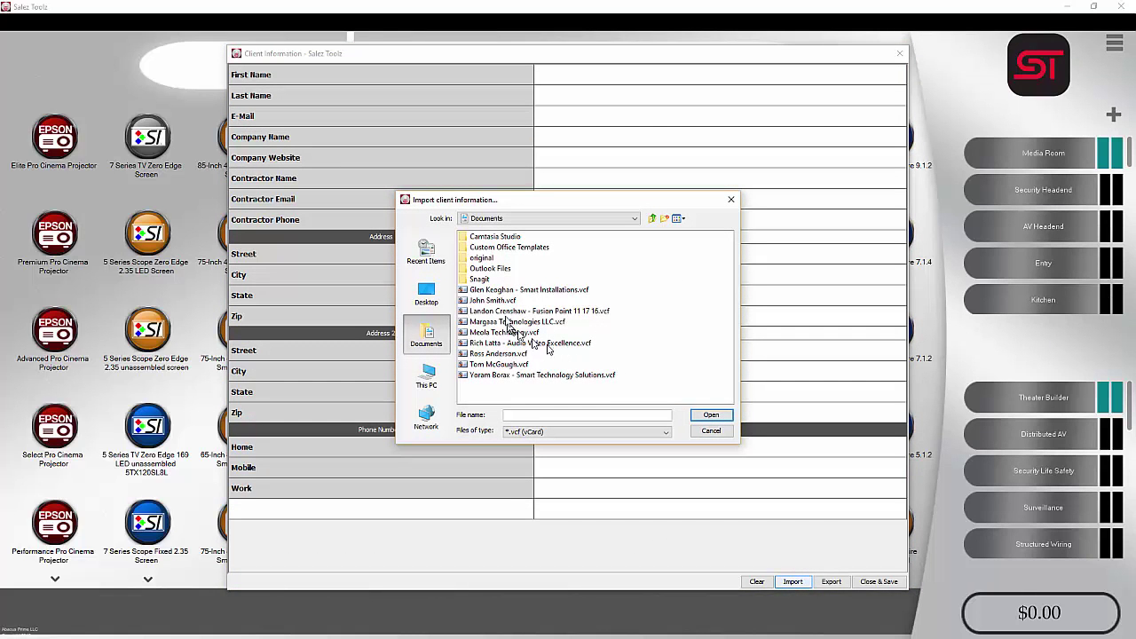
{"action": "left_click", "coordinate": [497, 300]}
{"action": "left_click", "coordinate": [711, 414]}
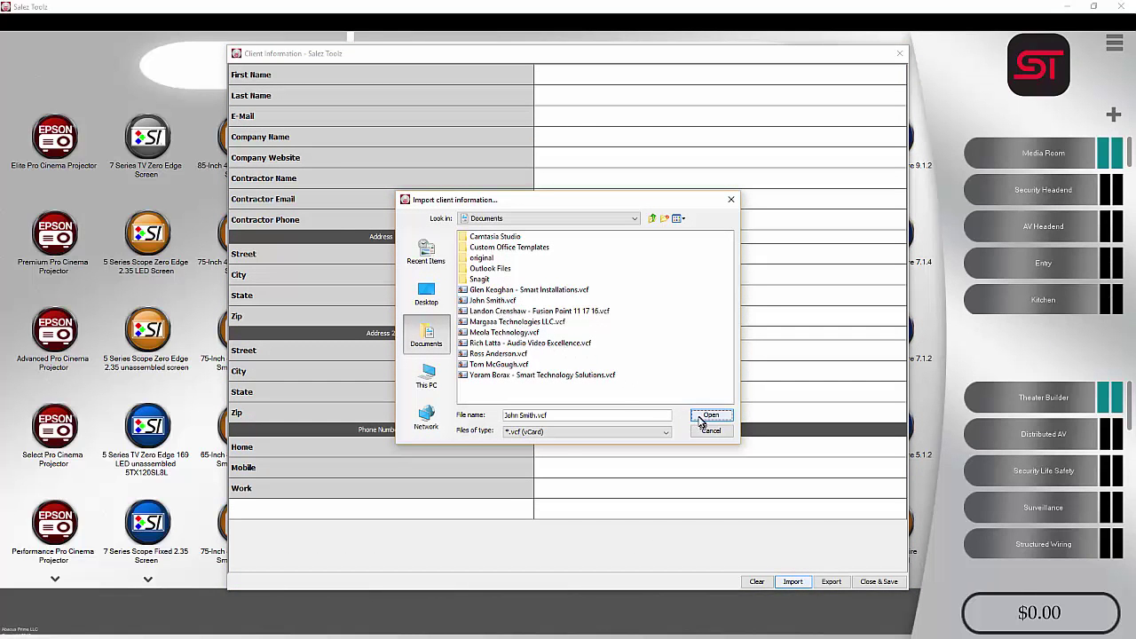
{"action": "left_click", "coordinate": [555, 145]}
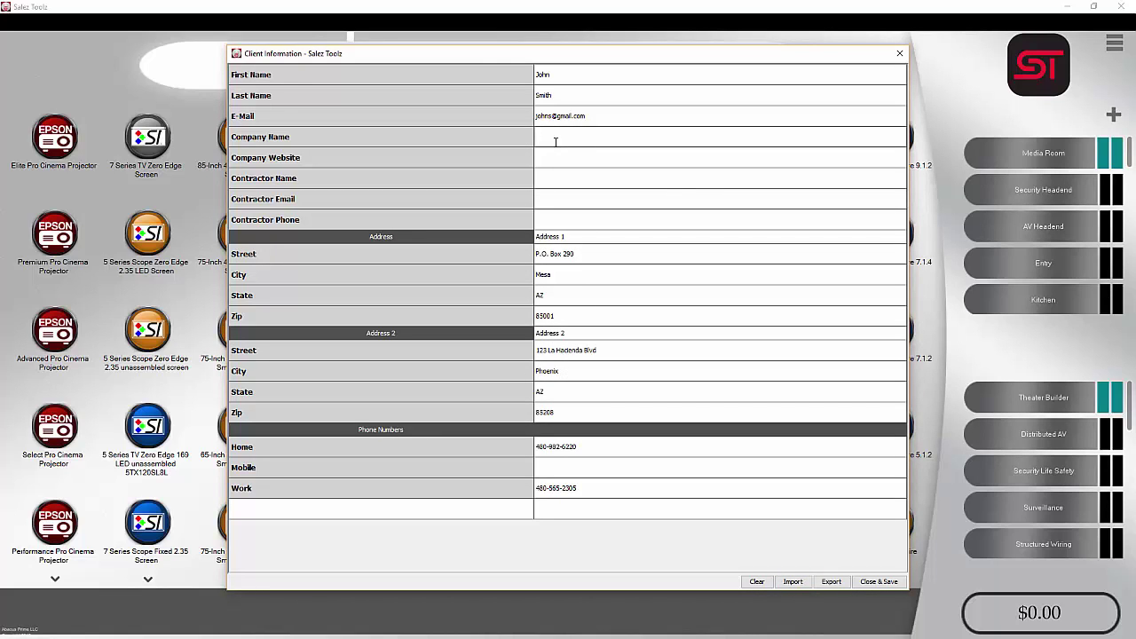
{"action": "left_click", "coordinate": [547, 166]}
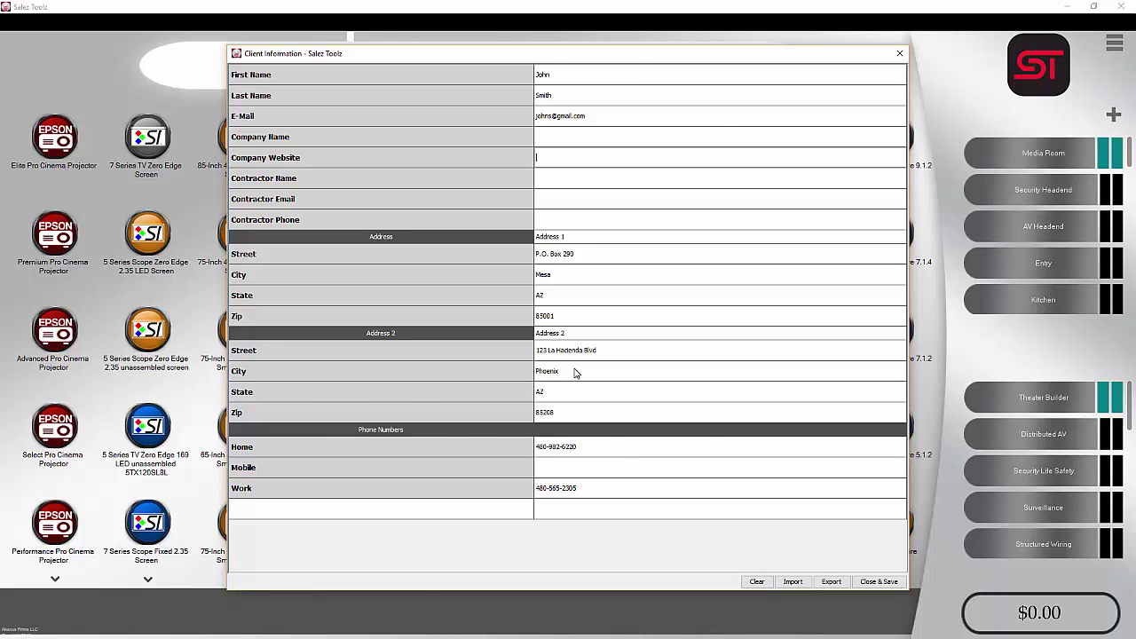
{"action": "left_click", "coordinate": [878, 581]}
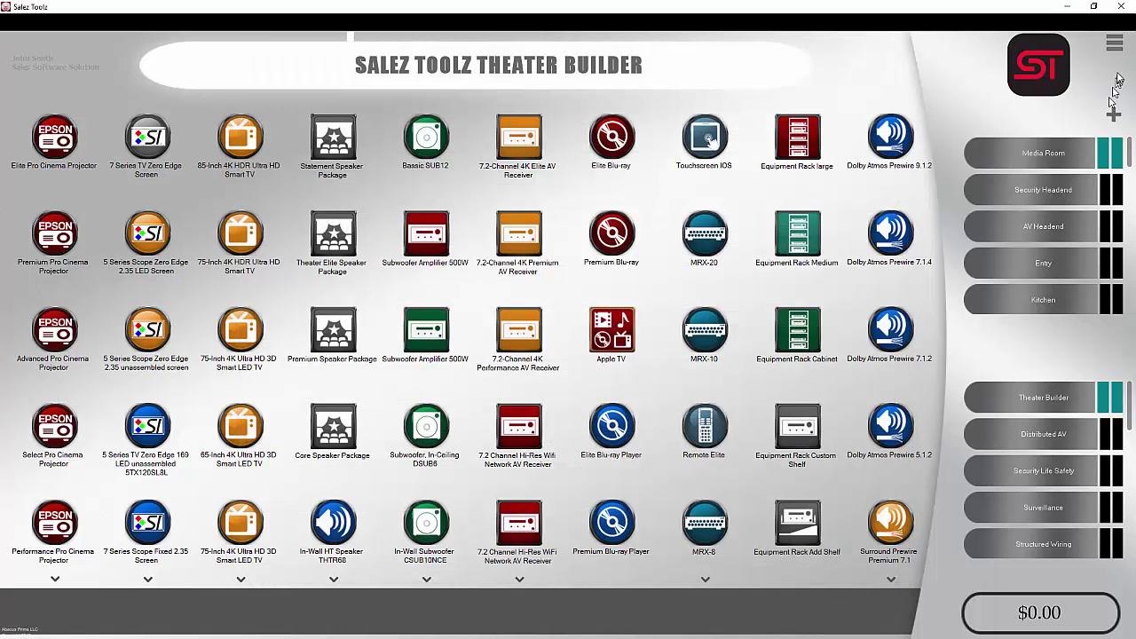
Step: Look over the company information with its terms and agreement text, and close it without changes
{"action": "left_click", "coordinate": [1115, 45]}
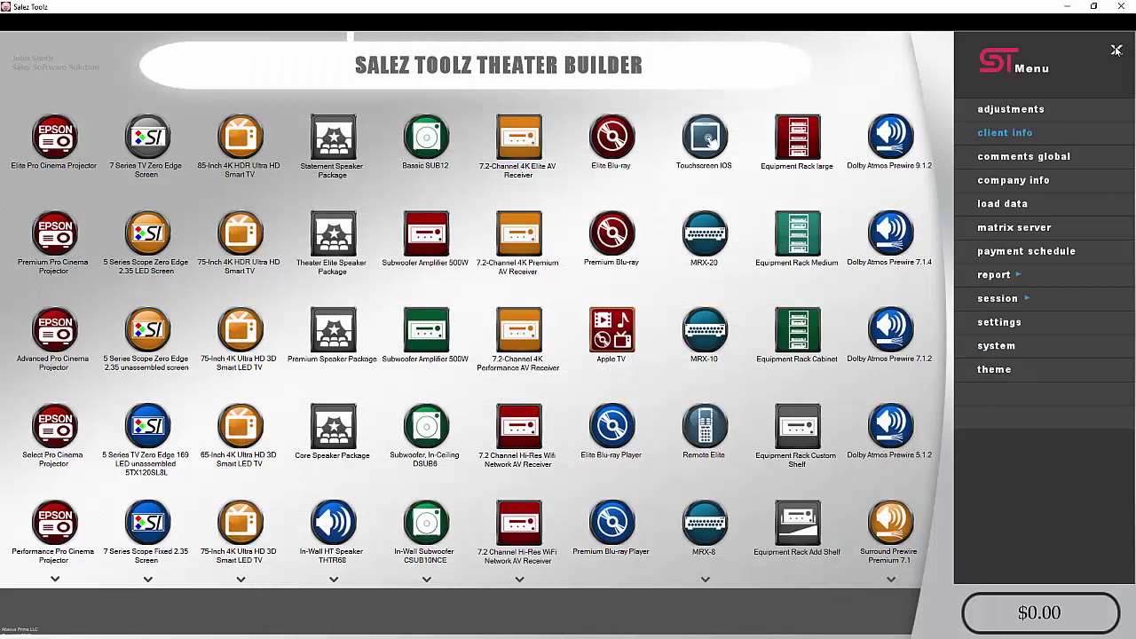
{"action": "left_click", "coordinate": [1012, 180]}
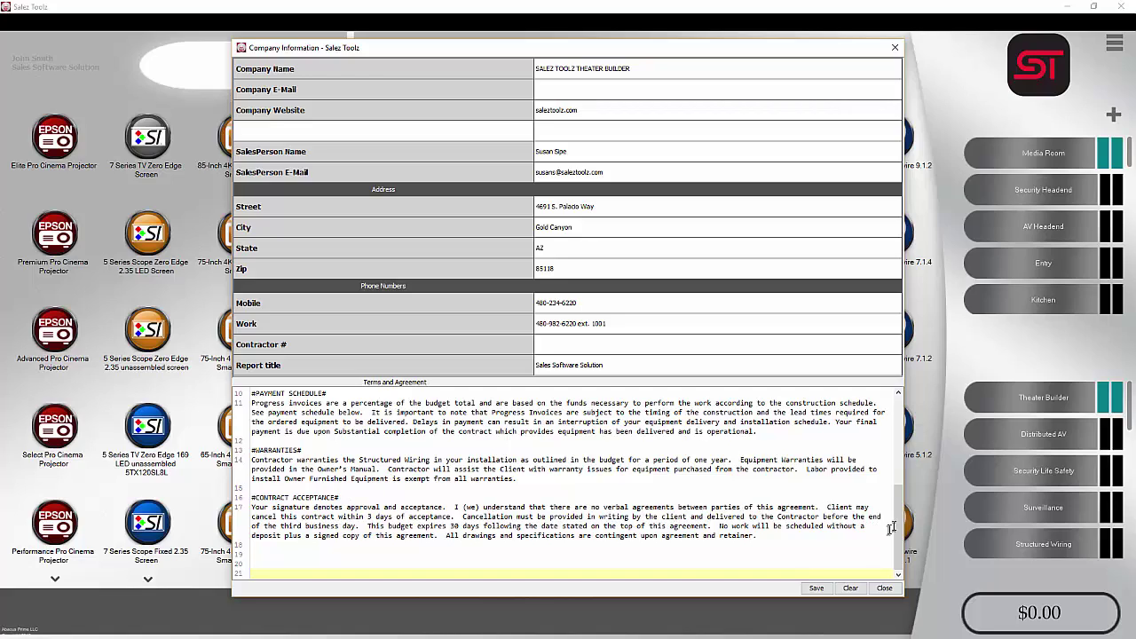
{"action": "mouse_move", "coordinate": [898, 525]}
{"action": "left_mouse_down"}
{"action": "mouse_move", "coordinate": [900, 479]}
{"action": "mouse_move", "coordinate": [907, 522]}
{"action": "left_mouse_up"}
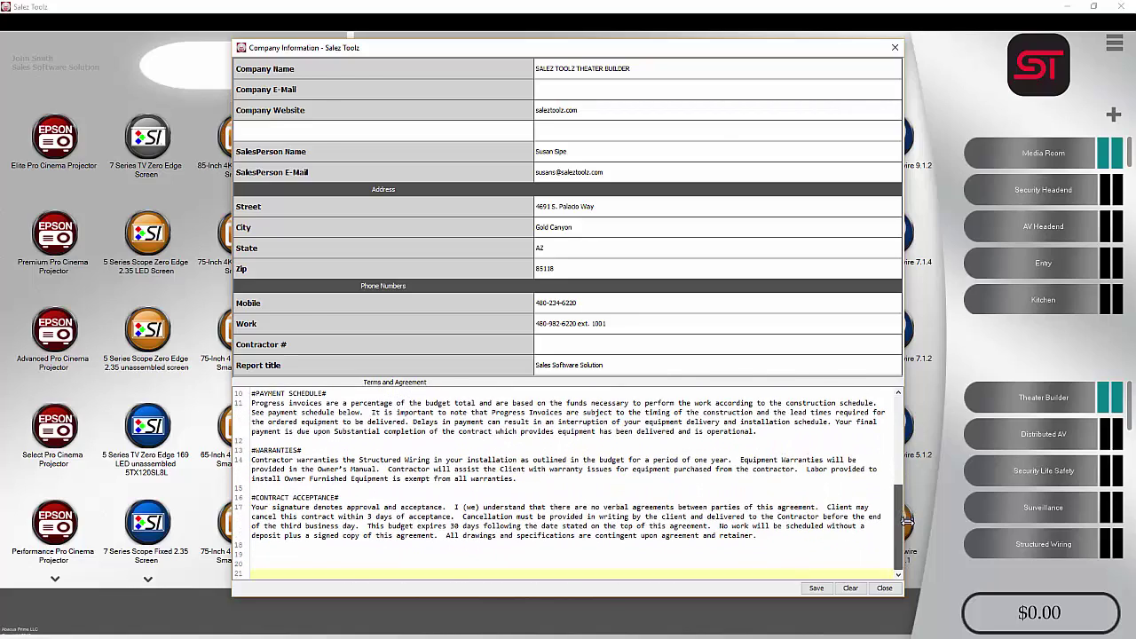
{"action": "left_click", "coordinate": [884, 587]}
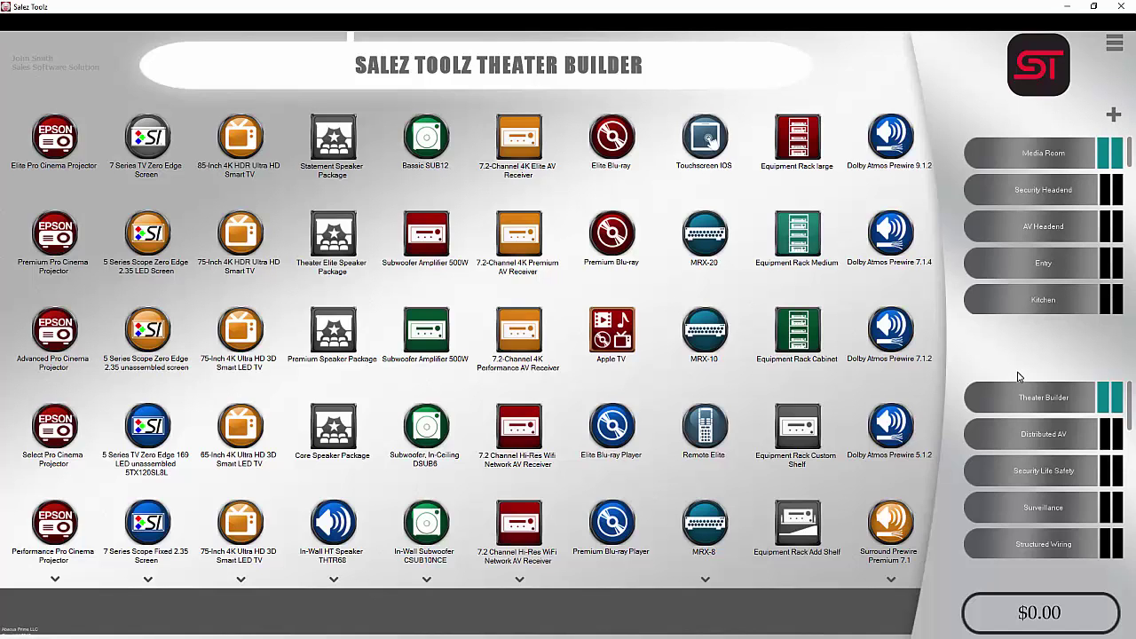
Step: Browse the Distributed AV, Security Life Safety, Surveillance and Structured Wiring categories, and return to Theater Builder
{"action": "left_click", "coordinate": [1031, 444]}
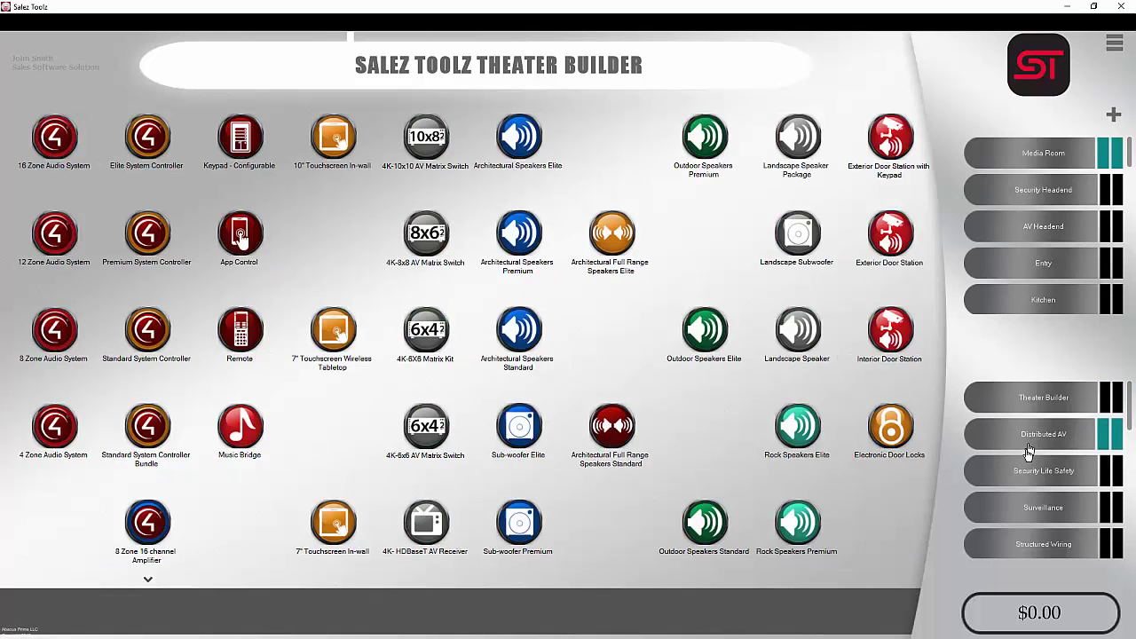
{"action": "left_click", "coordinate": [1029, 471]}
{"action": "left_click", "coordinate": [1028, 524]}
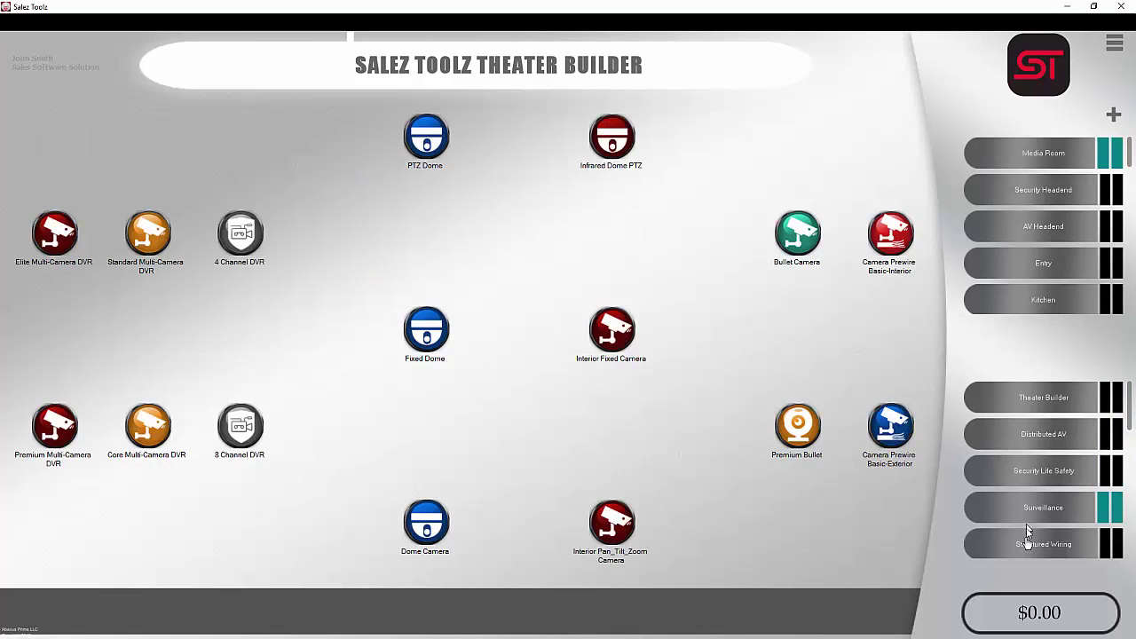
{"action": "left_click", "coordinate": [1027, 542]}
{"action": "left_click", "coordinate": [1014, 402]}
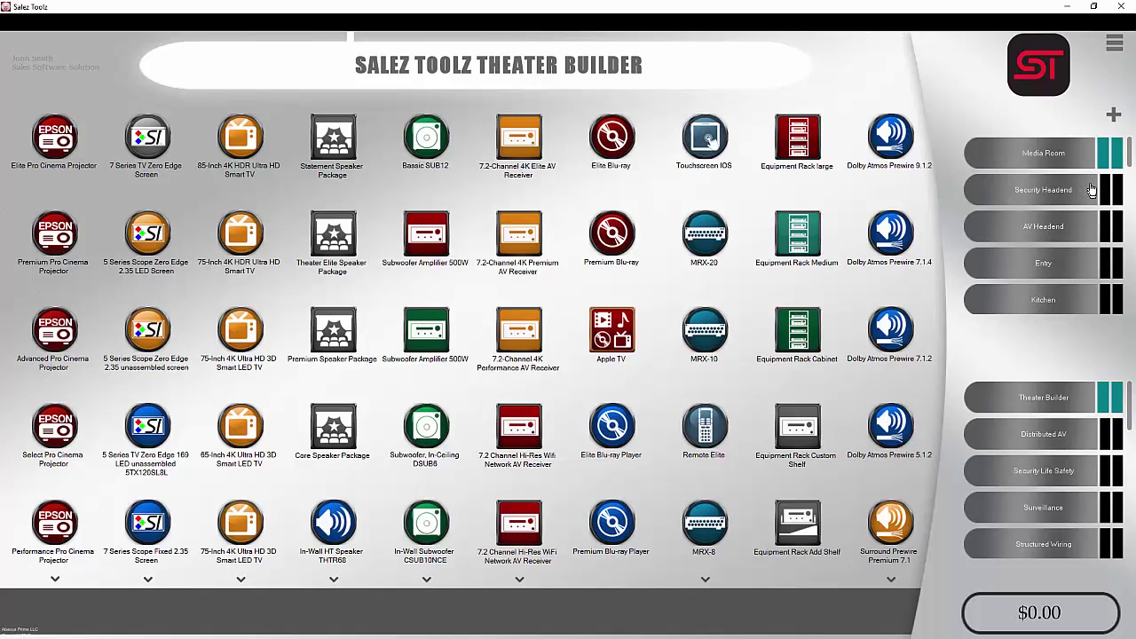
Step: Look through the list of rooms and the Locations editor, and close the editor without changes
{"action": "scroll", "coordinate": [1129, 153], "scroll_direction": "down", "scroll_amount": 2}
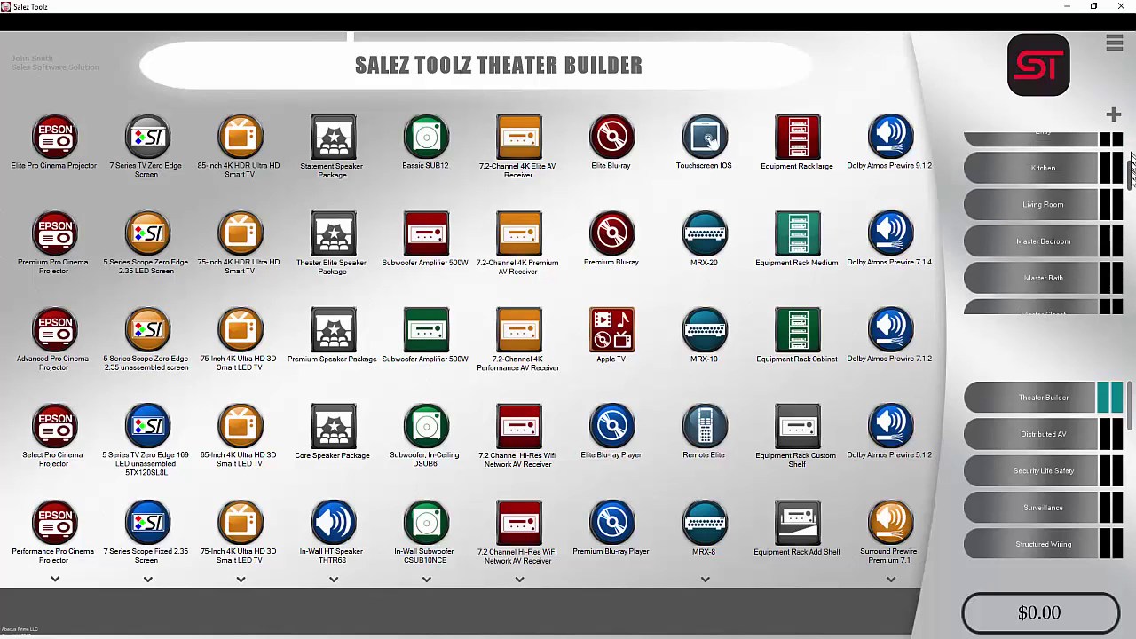
{"action": "scroll", "coordinate": [1129, 153], "scroll_direction": "up", "scroll_amount": 2}
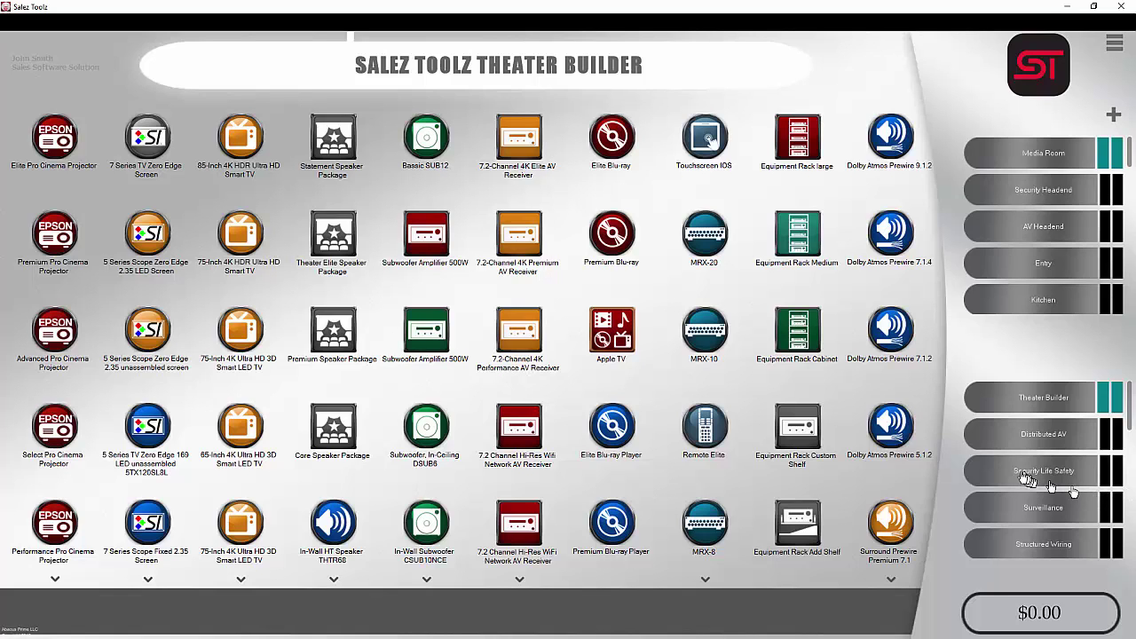
{"action": "left_click", "coordinate": [1113, 116]}
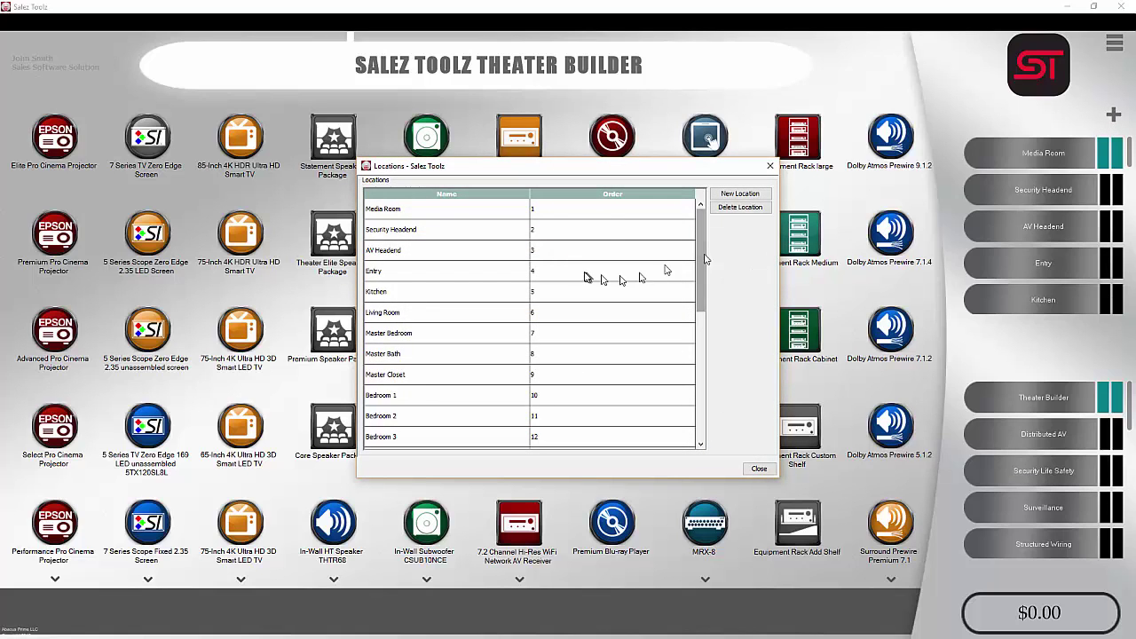
{"action": "left_click", "coordinate": [754, 469]}
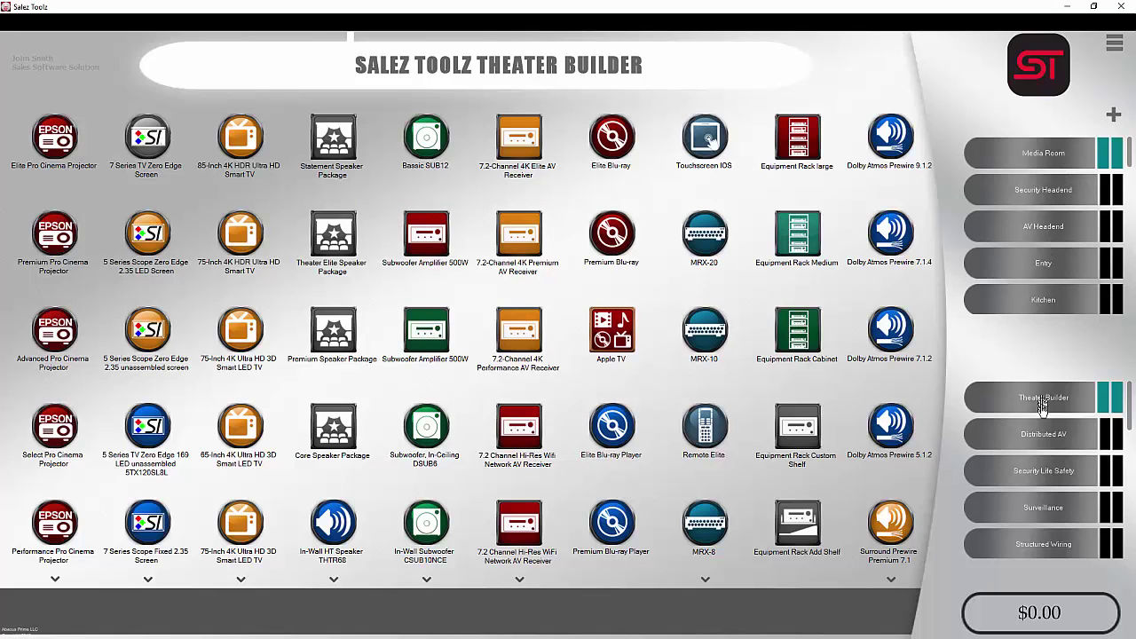
Step: Compare the details of the Elite Pro, Premium Pro and Advanced Pro Cinema Projectors
{"action": "left_click", "coordinate": [48, 149]}
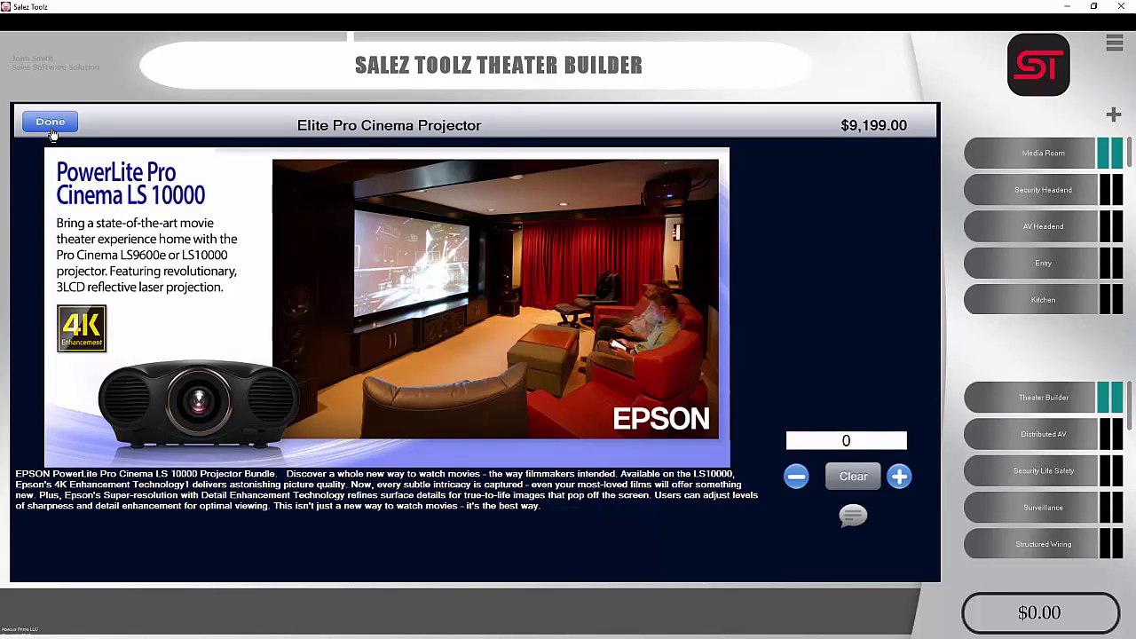
{"action": "left_click", "coordinate": [50, 121]}
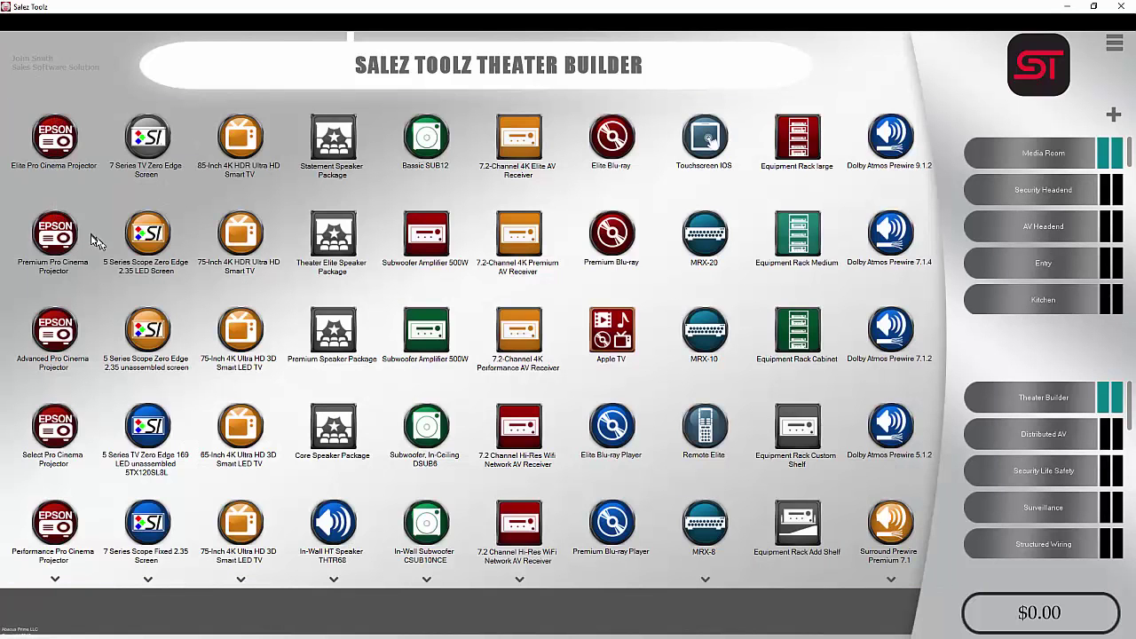
{"action": "scroll", "coordinate": [89, 233], "scroll_direction": "down", "scroll_amount": 1}
{"action": "scroll", "coordinate": [80, 226], "scroll_direction": "up", "scroll_amount": 2}
{"action": "left_click", "coordinate": [51, 238]}
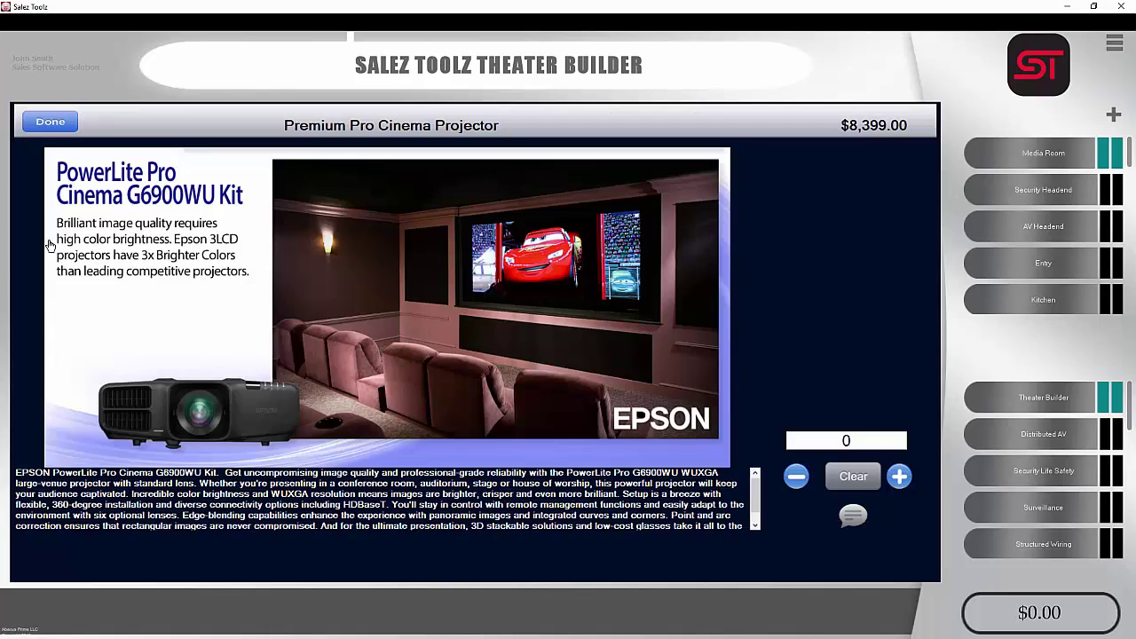
{"action": "left_click", "coordinate": [51, 121]}
{"action": "left_click", "coordinate": [40, 328]}
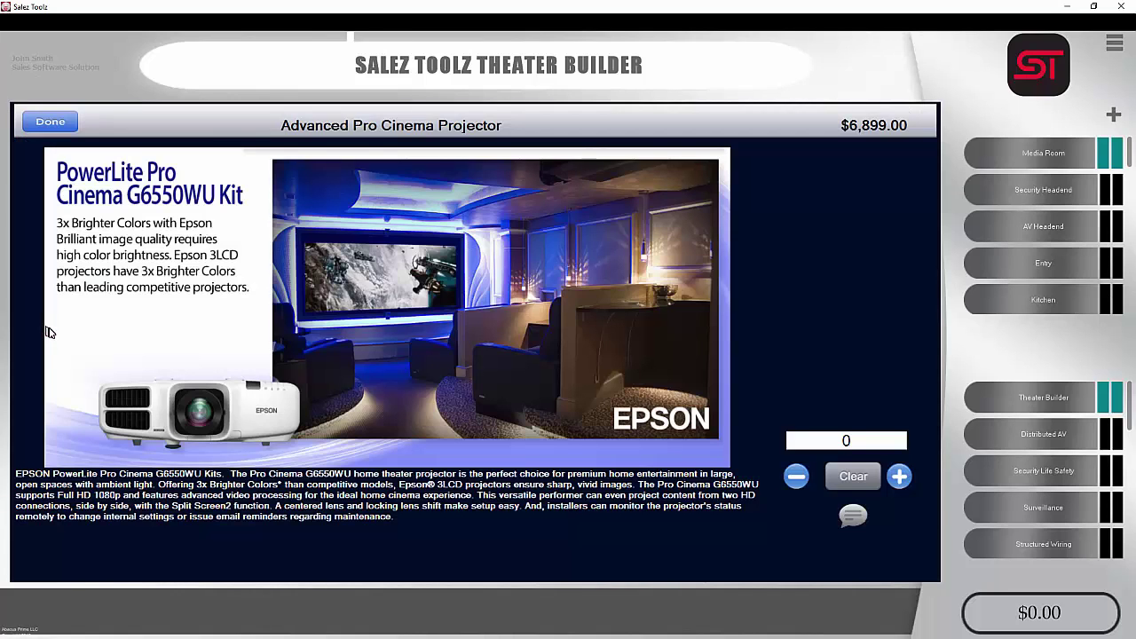
Step: Add one Premium Pro Cinema Projector to the Media Room
{"action": "left_click", "coordinate": [42, 129]}
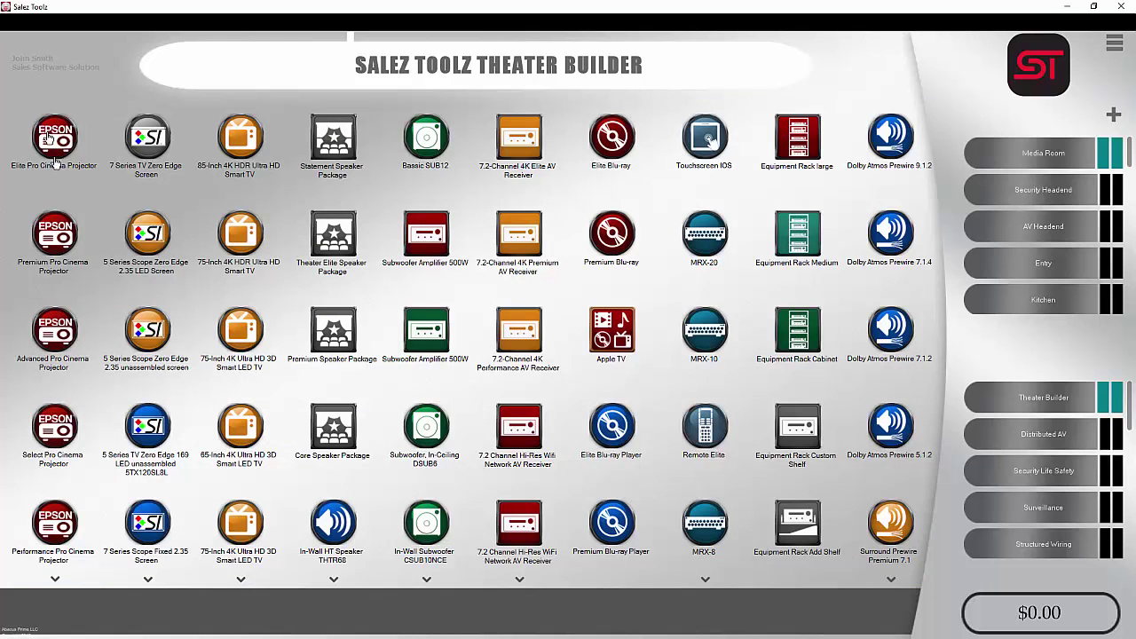
{"action": "left_click", "coordinate": [57, 237]}
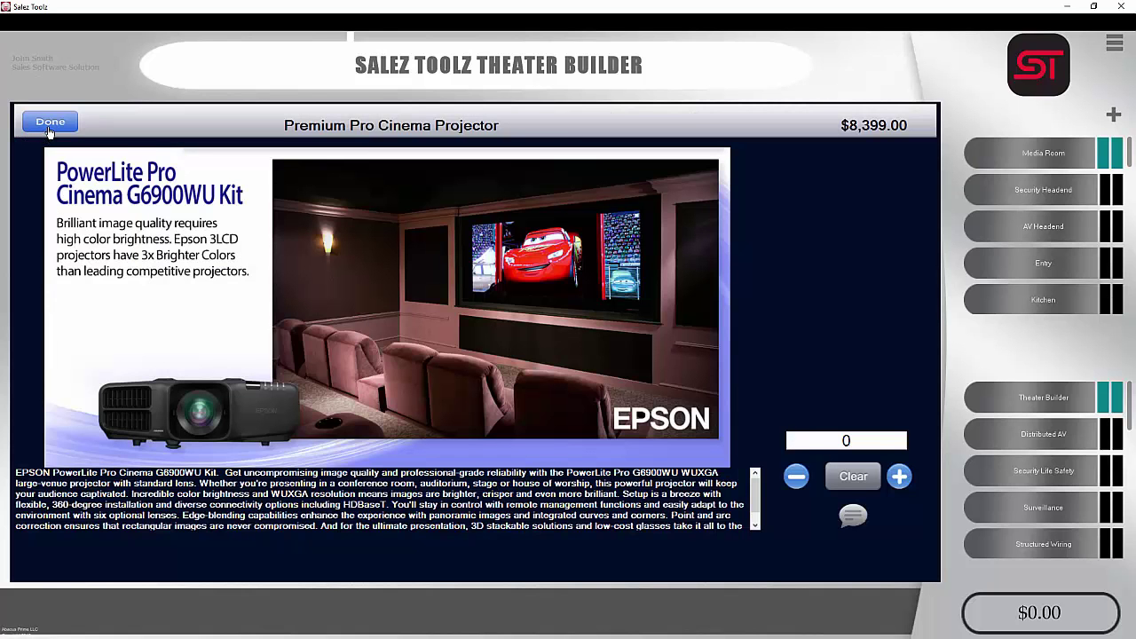
{"action": "left_click", "coordinate": [899, 477]}
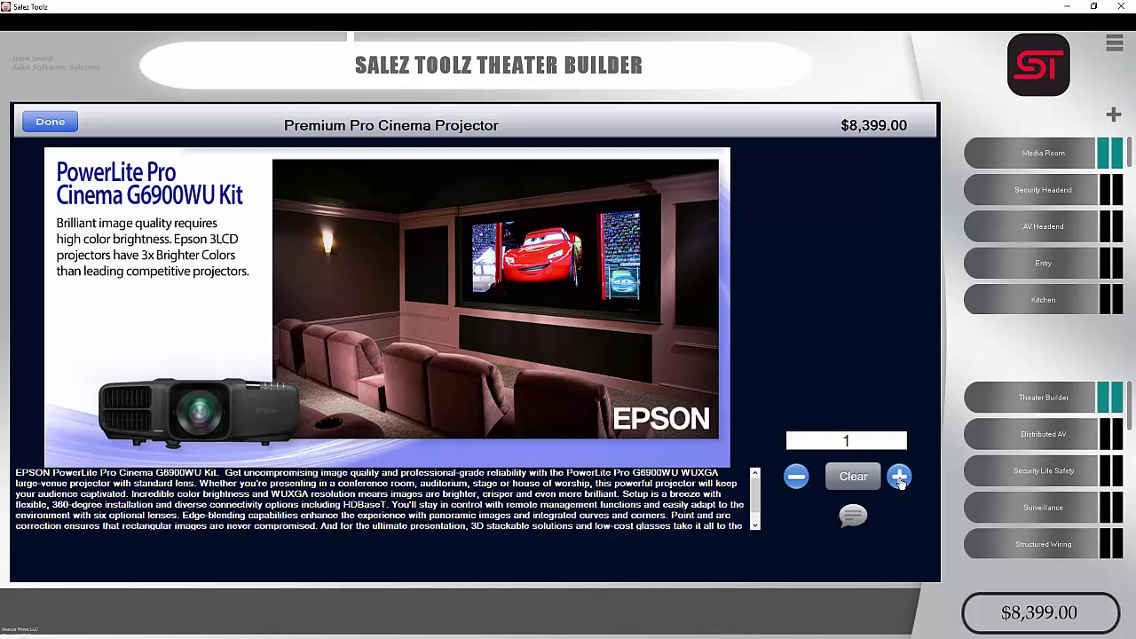
Step: Replace the projector's placeholder comment with "Install and scope of work" and return to the product grid
{"action": "left_click", "coordinate": [852, 518]}
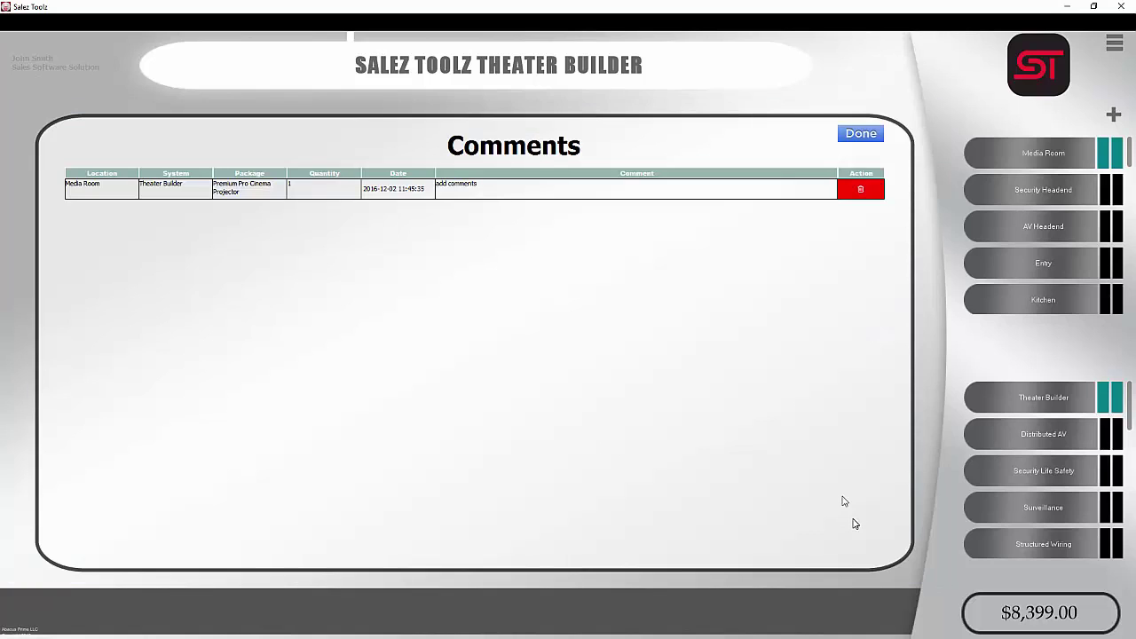
{"action": "left_click", "coordinate": [480, 187]}
{"action": "left_click_drag", "start_coordinate": [438, 184], "coordinate": [482, 185]}
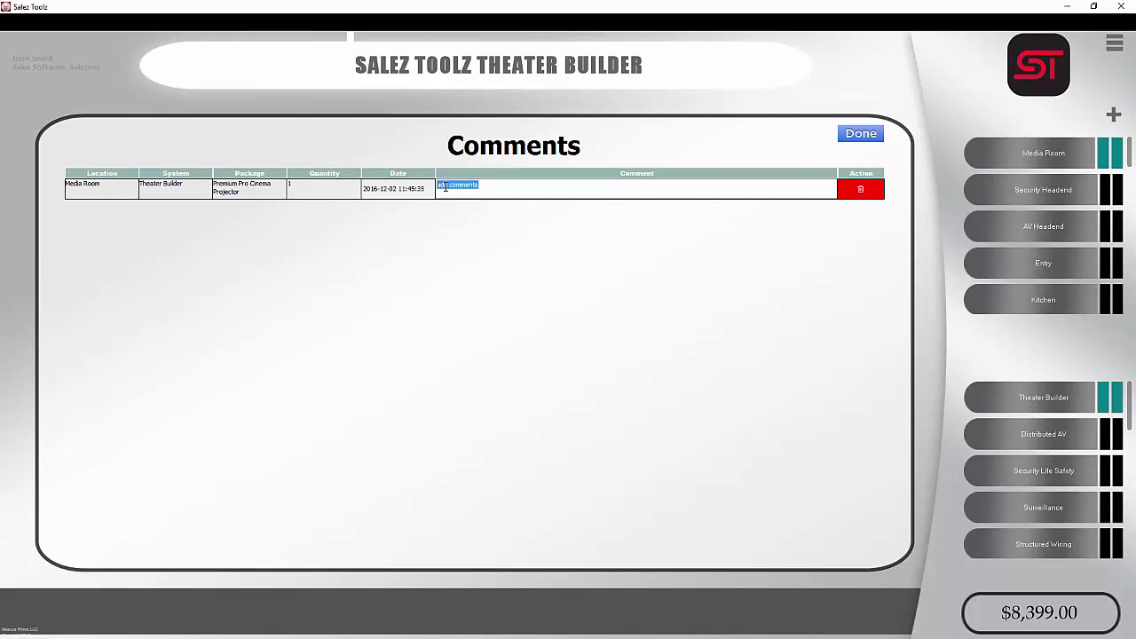
{"action": "type", "text": "Install an"}
{"action": "left_click", "coordinate": [883, 137]}
Step: Replace the placeholder text of the _global comment with a new comment and close the comments list
{"action": "left_click", "coordinate": [1115, 45]}
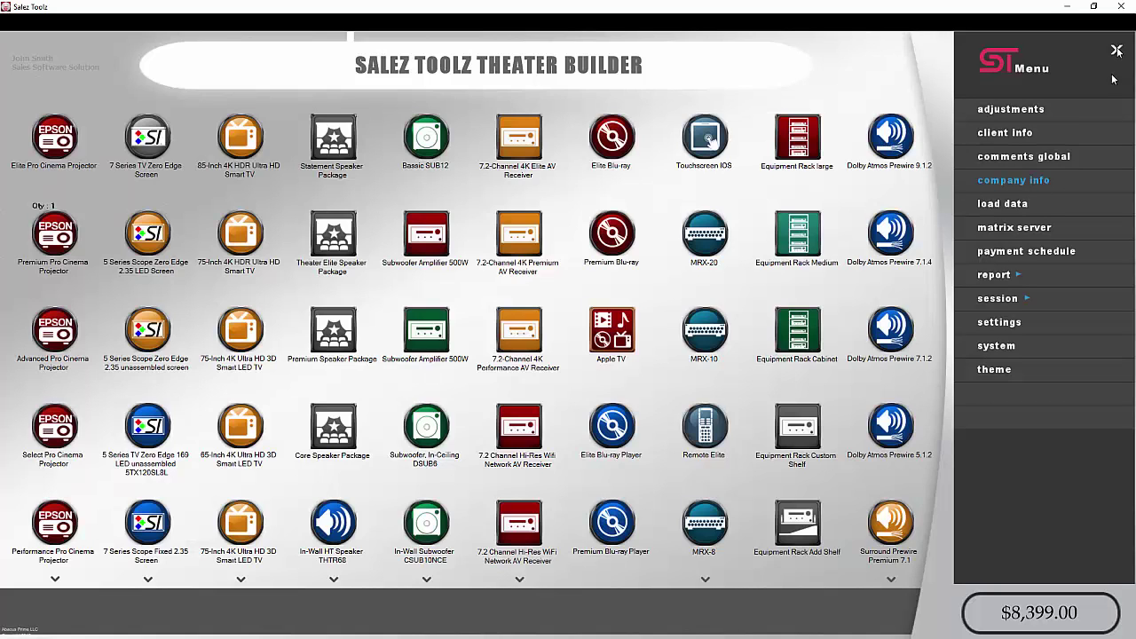
{"action": "left_click", "coordinate": [1030, 166]}
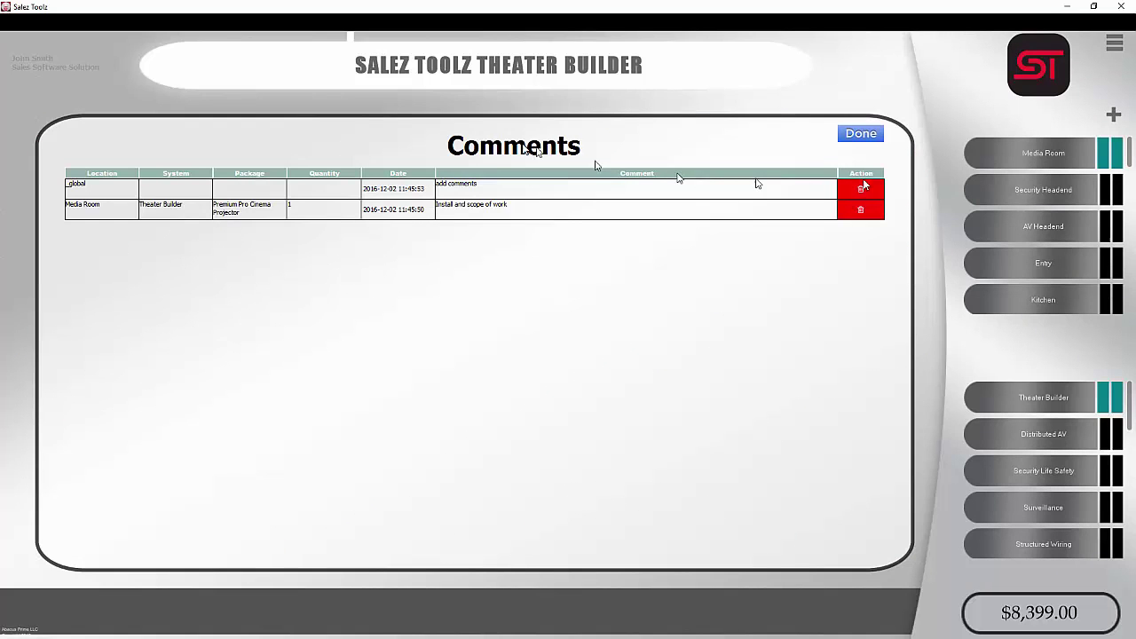
{"action": "left_click", "coordinate": [483, 184]}
{"action": "triple_click", "coordinate": [494, 188]}
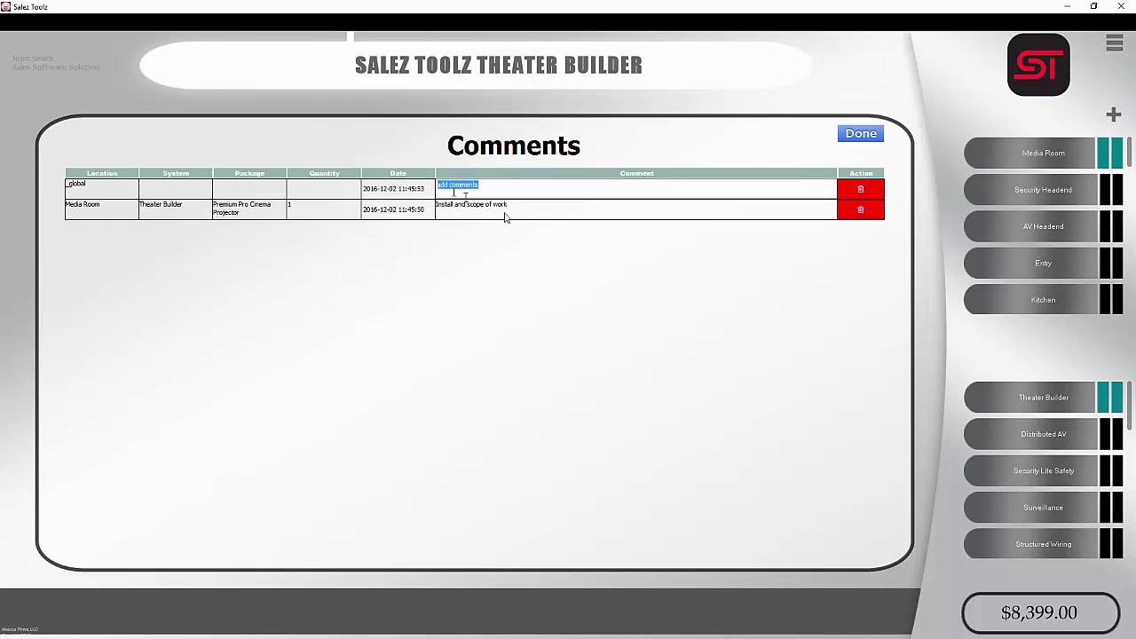
{"action": "type", "text": "gal"}
{"action": "left_click", "coordinate": [858, 133]}
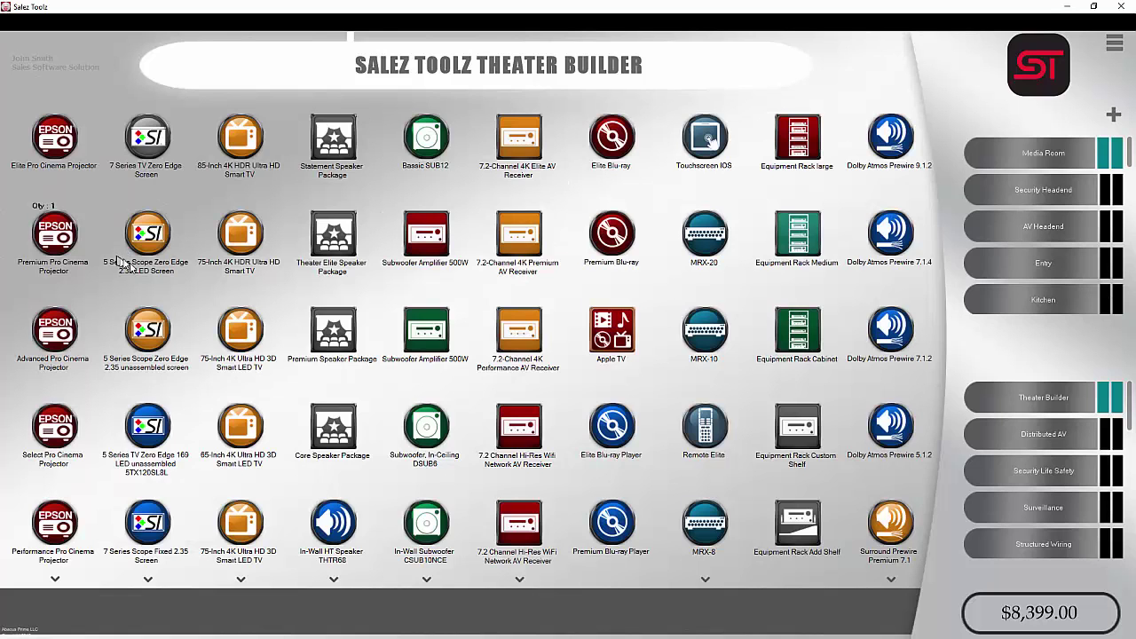
Step: Compare the two 5 Series Scope Zero Edge 2.35 screens and add one unassembled screen to the Media Room
{"action": "left_click", "coordinate": [147, 235]}
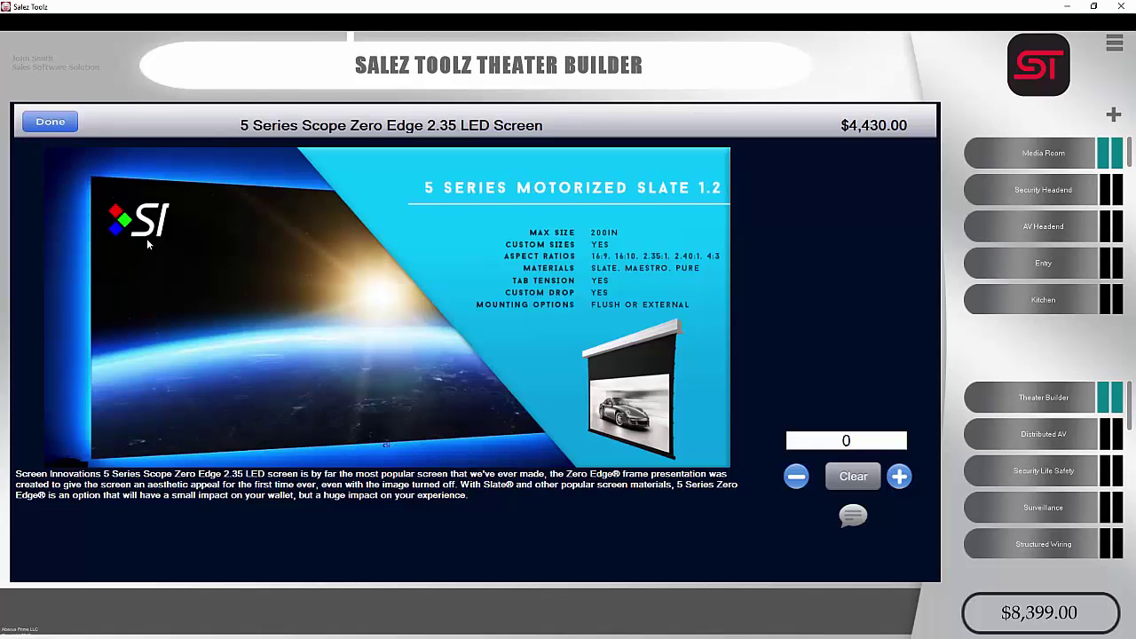
{"action": "left_click", "coordinate": [63, 131]}
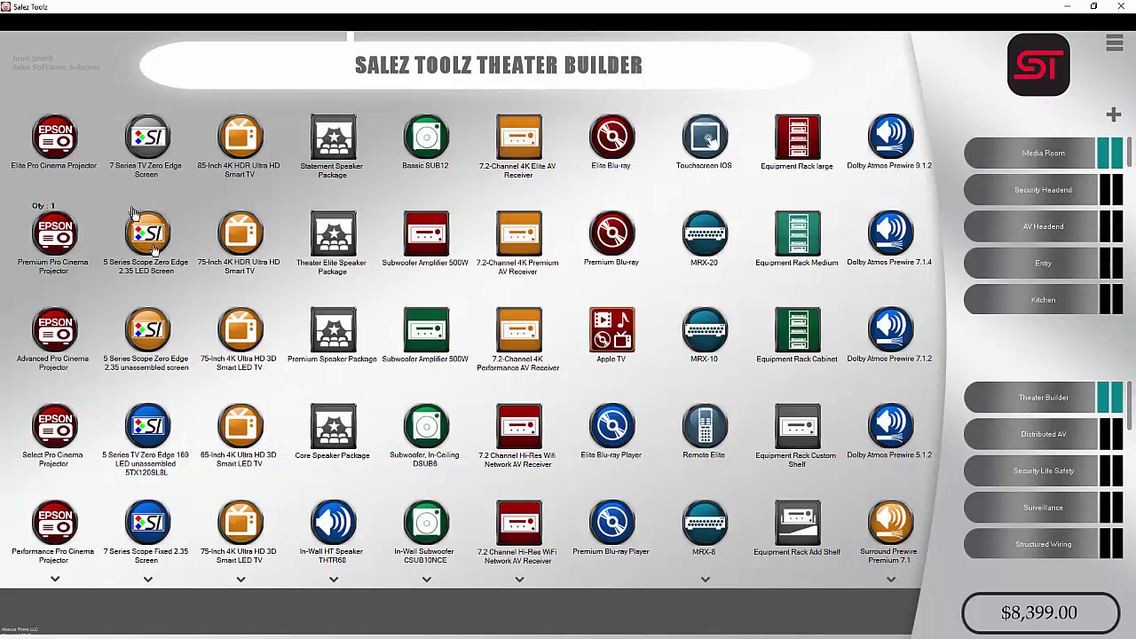
{"action": "left_click", "coordinate": [155, 337]}
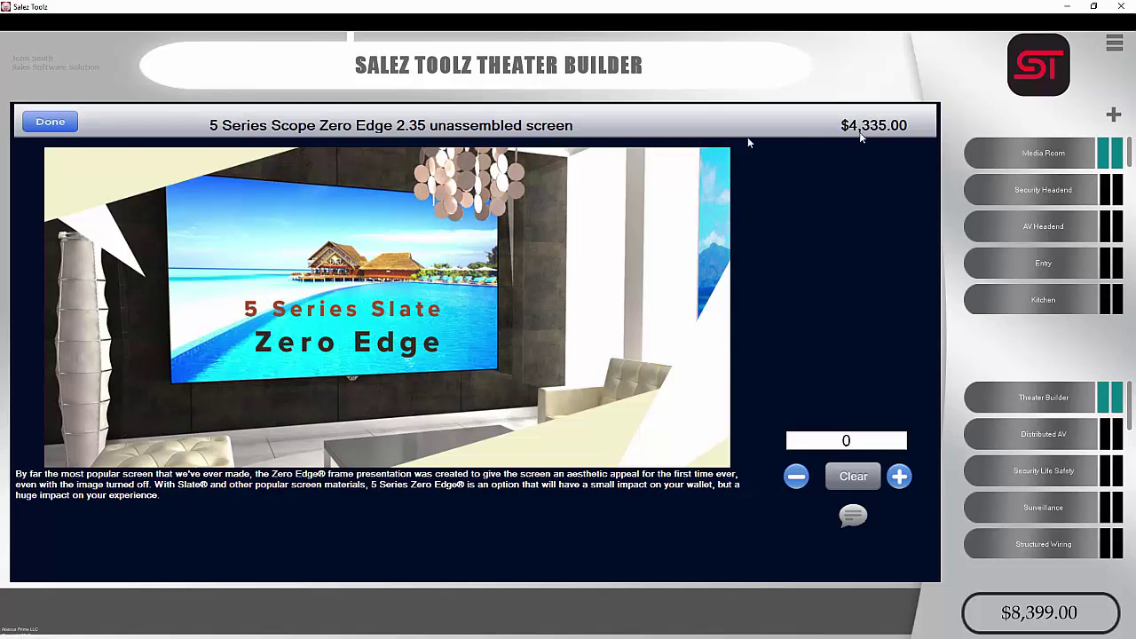
{"action": "left_click", "coordinate": [53, 126]}
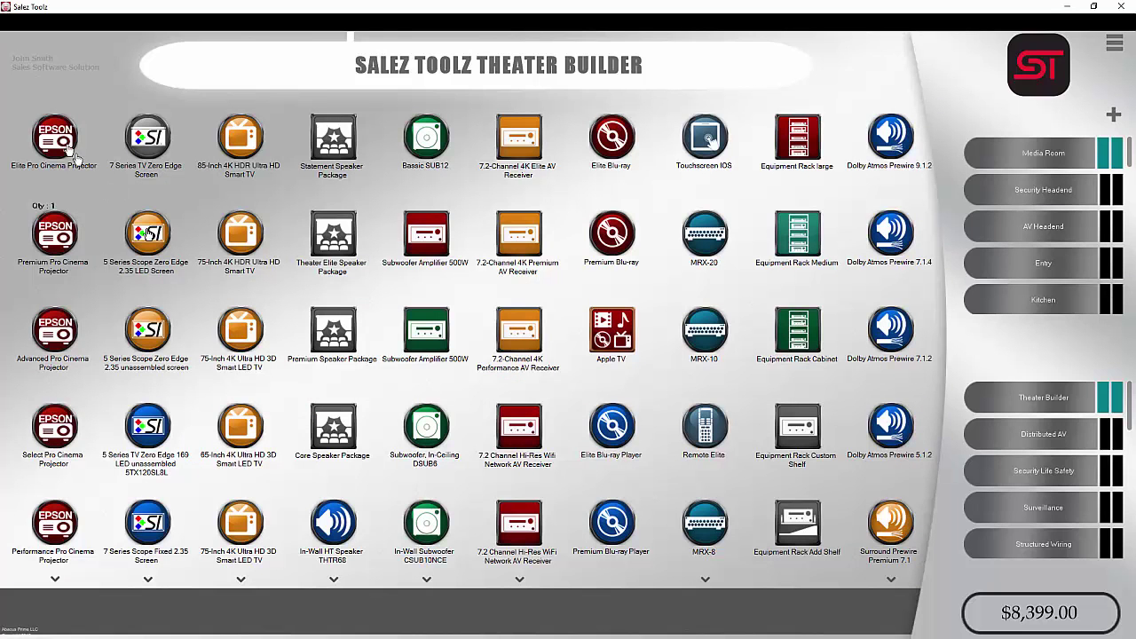
{"action": "left_click", "coordinate": [147, 353]}
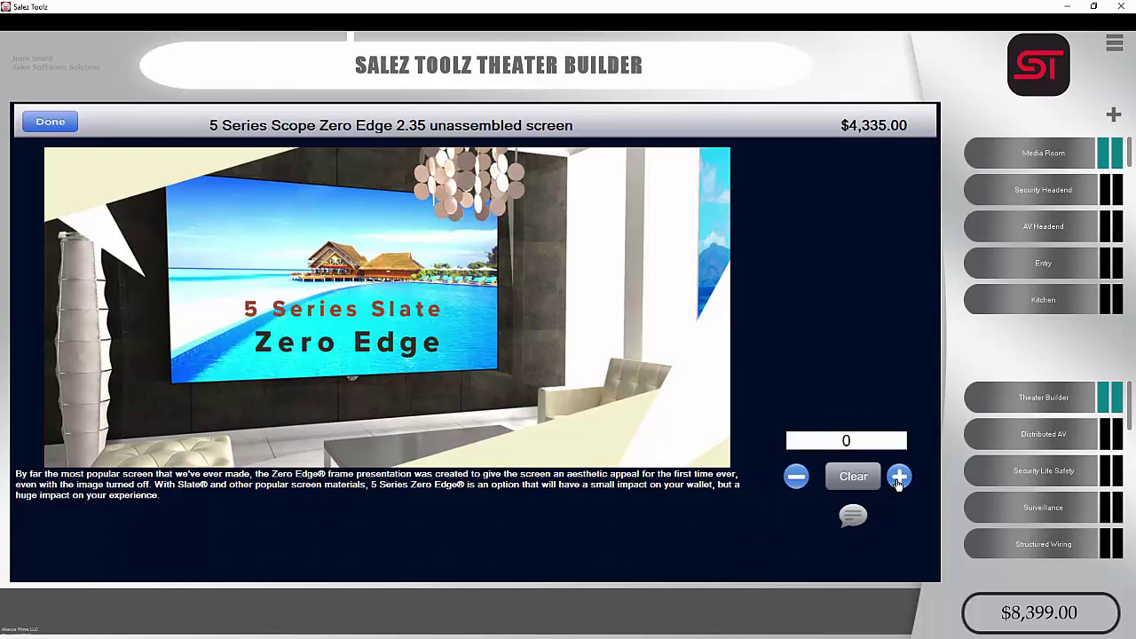
{"action": "left_click", "coordinate": [899, 477]}
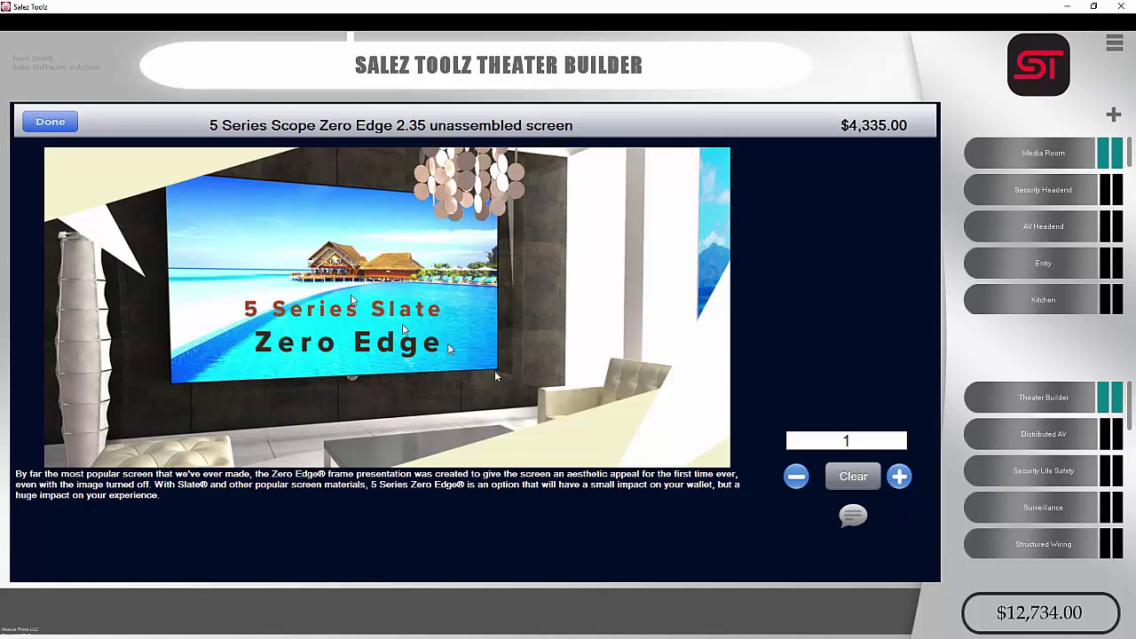
{"action": "left_click", "coordinate": [49, 123]}
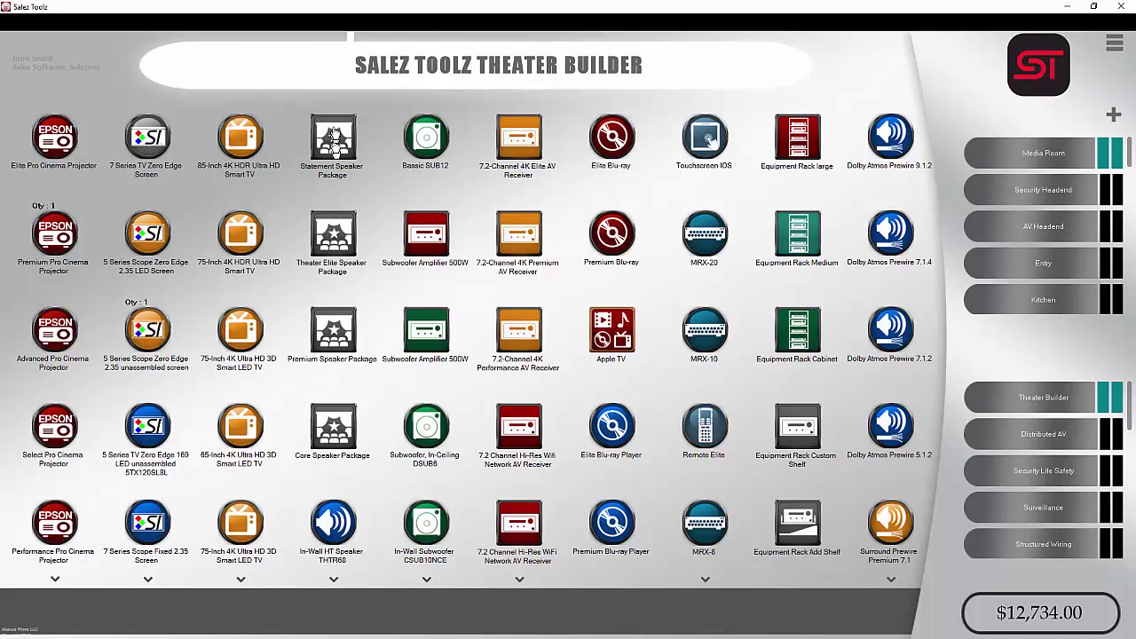
Step: Review the Statement and Theater Elite Speaker Packages, and add one Premium Speaker Package to the Media Room
{"action": "left_click", "coordinate": [334, 141]}
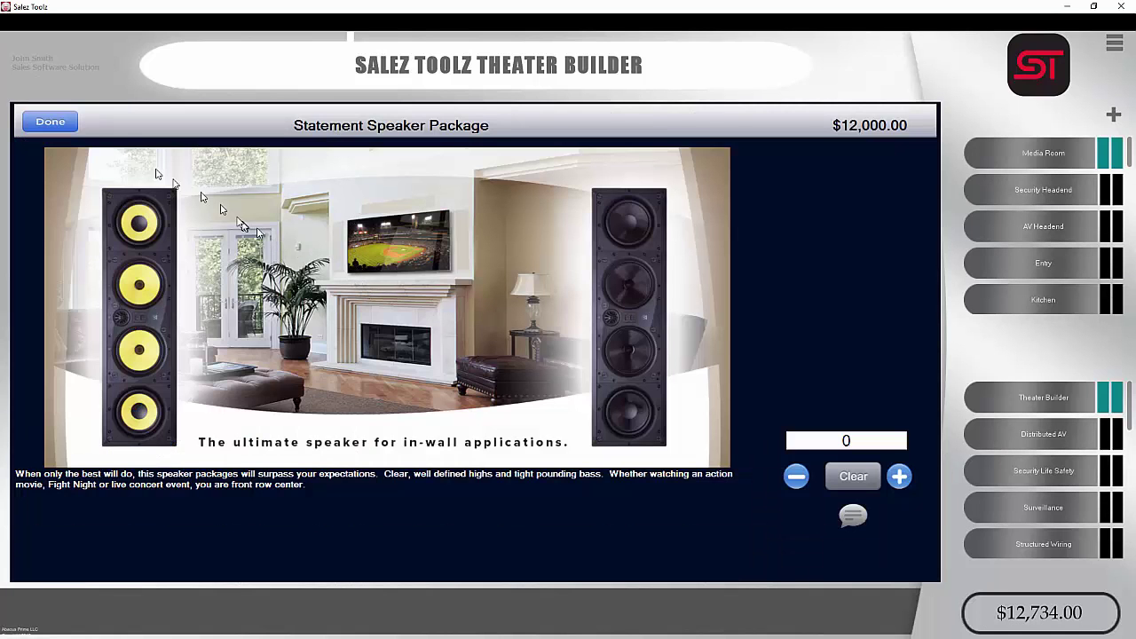
{"action": "left_click", "coordinate": [48, 122]}
{"action": "left_click", "coordinate": [325, 257]}
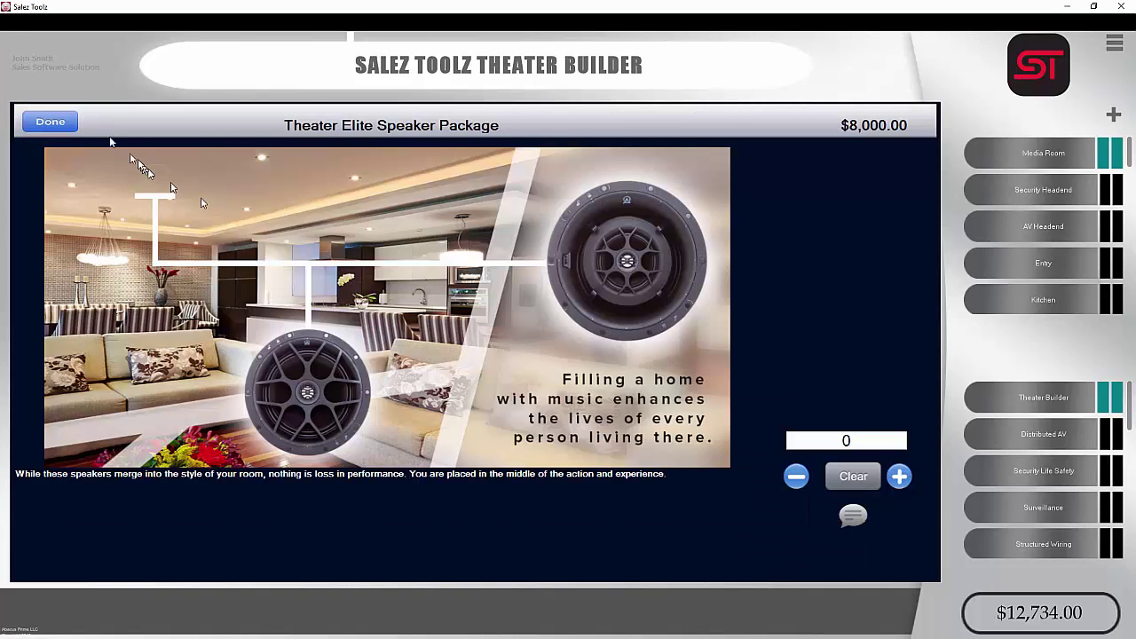
{"action": "left_click", "coordinate": [49, 122]}
{"action": "left_click", "coordinate": [345, 338]}
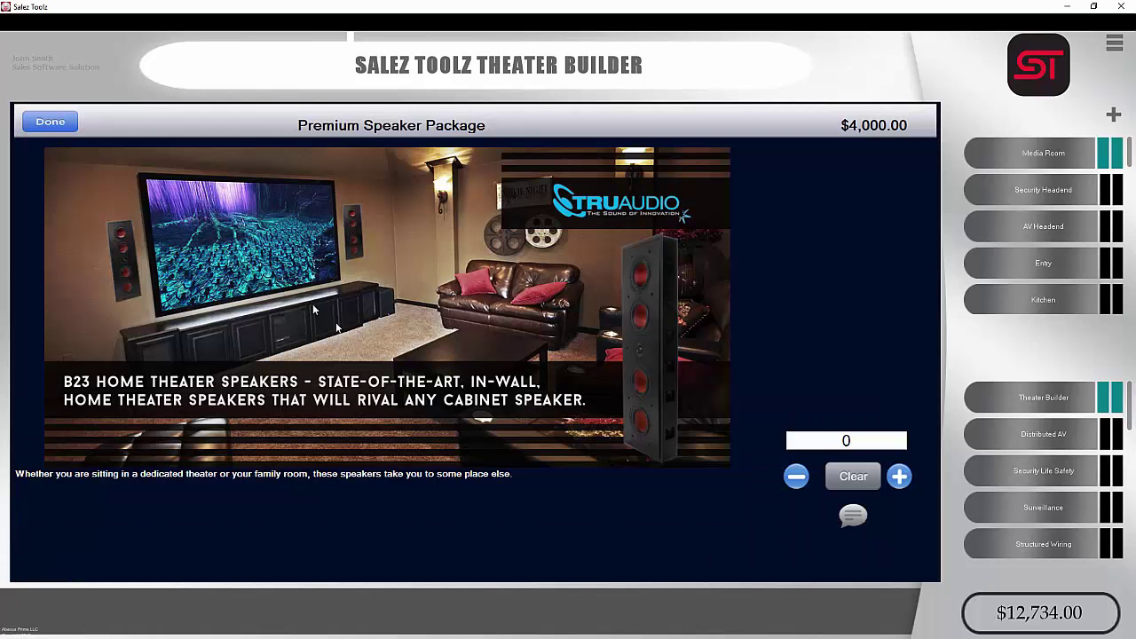
{"action": "left_click", "coordinate": [899, 480]}
{"action": "left_click", "coordinate": [50, 121]}
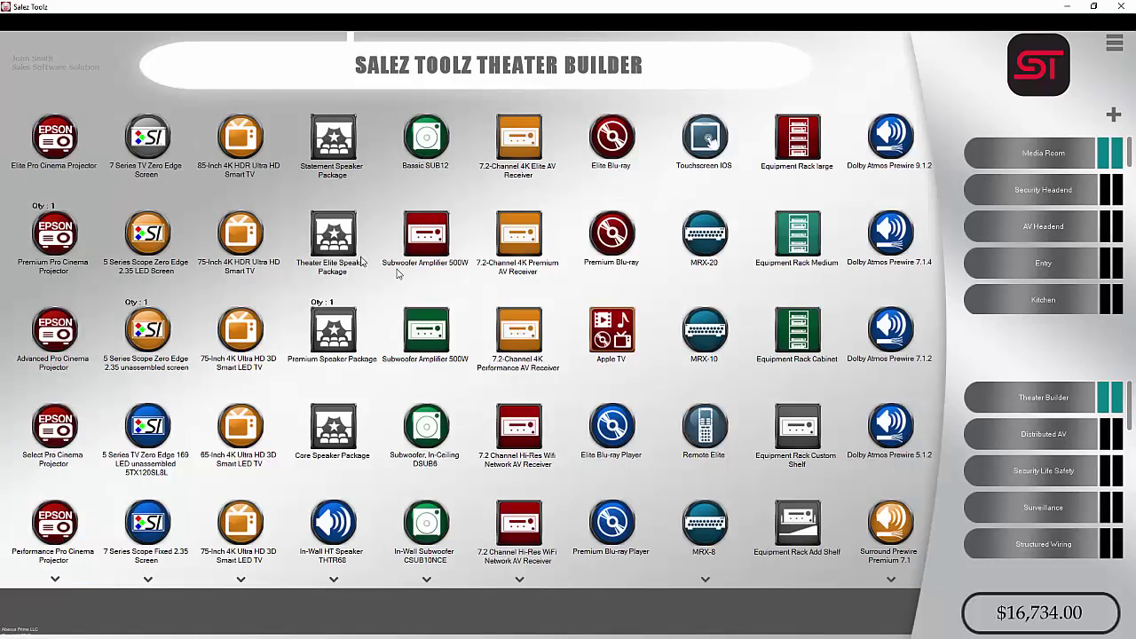
Step: View the details of the 7.2-Channel 4K Premium AV Receiver and the Dolby Atmos Prewire 9.1.2
{"action": "left_click", "coordinate": [517, 238]}
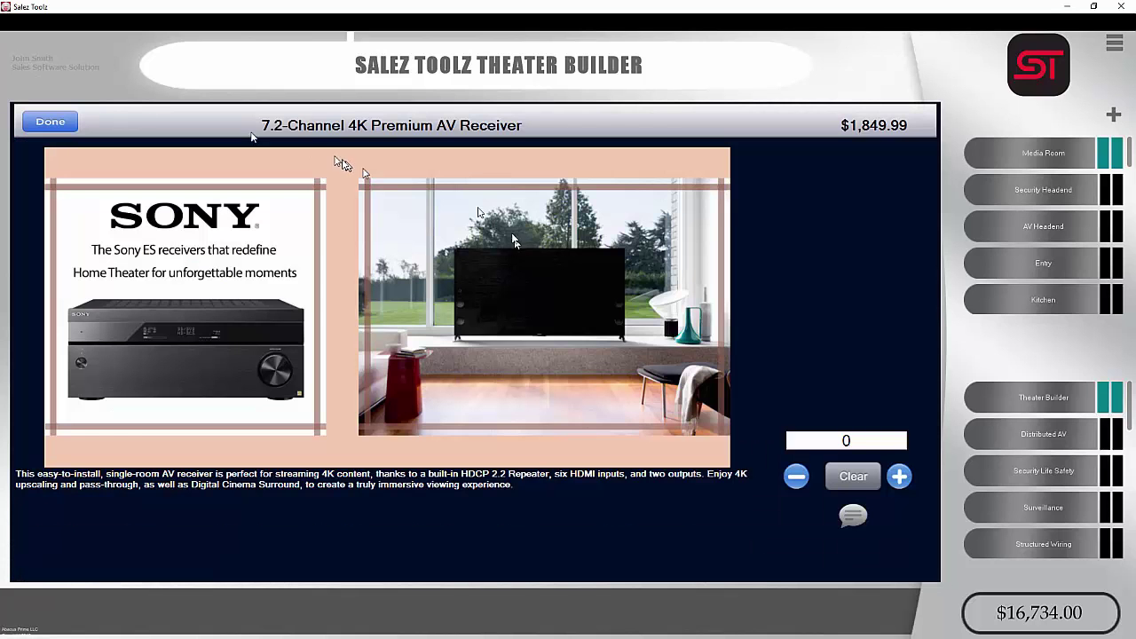
{"action": "left_click", "coordinate": [51, 123]}
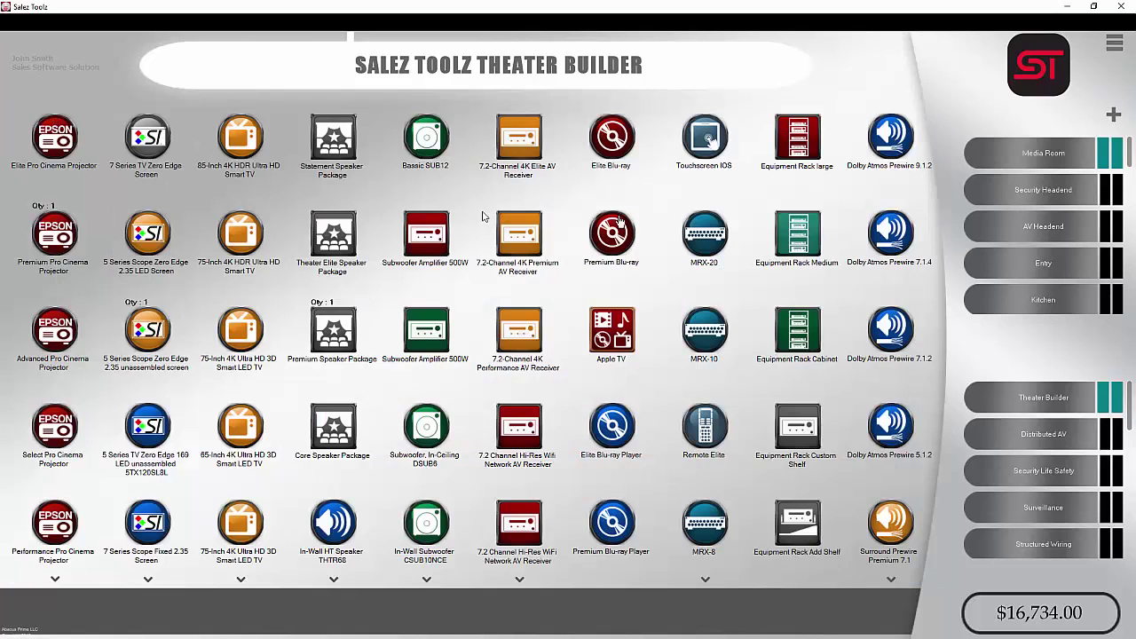
{"action": "left_click", "coordinate": [895, 147]}
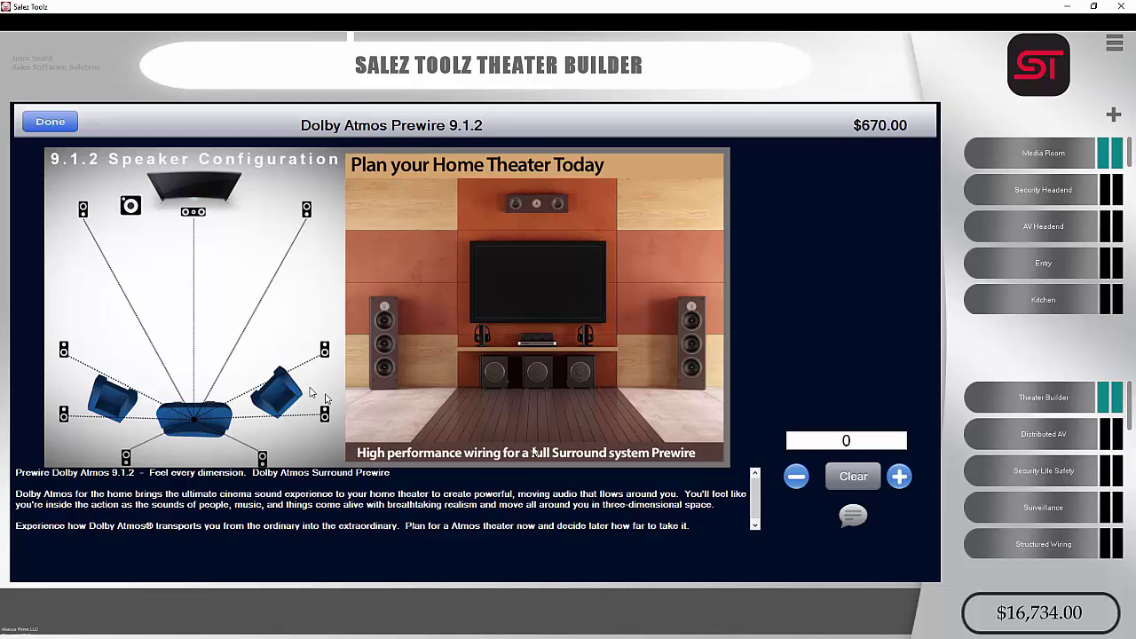
{"action": "left_click", "coordinate": [50, 123]}
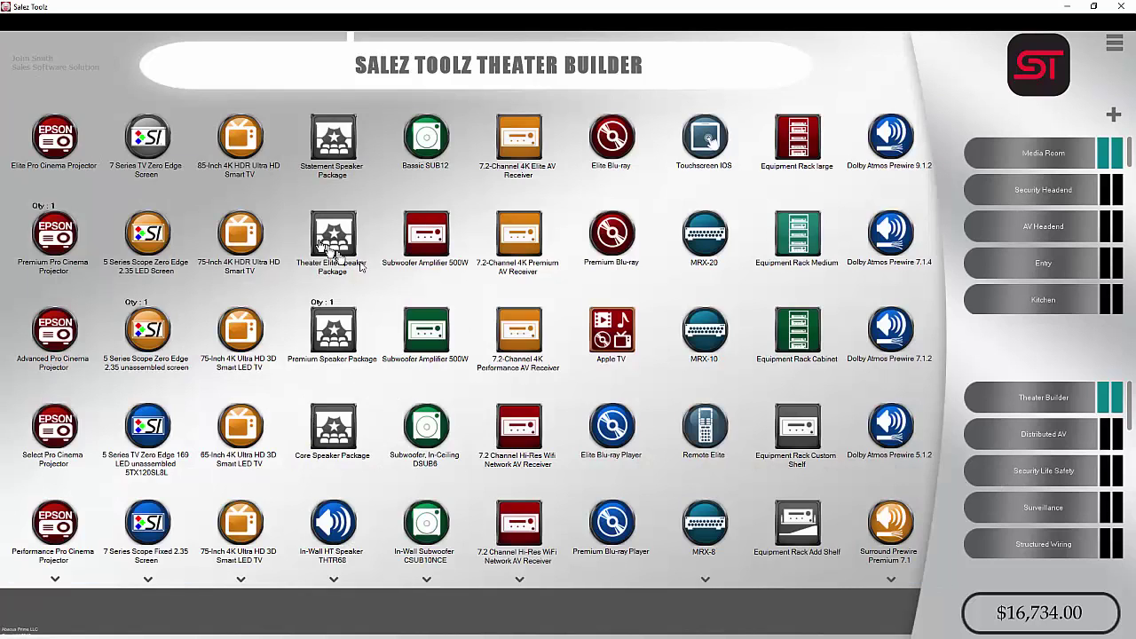
Step: Add one 7.2-Channel 4K Premium AV Receiver to the Media Room
{"action": "left_click", "coordinate": [519, 242]}
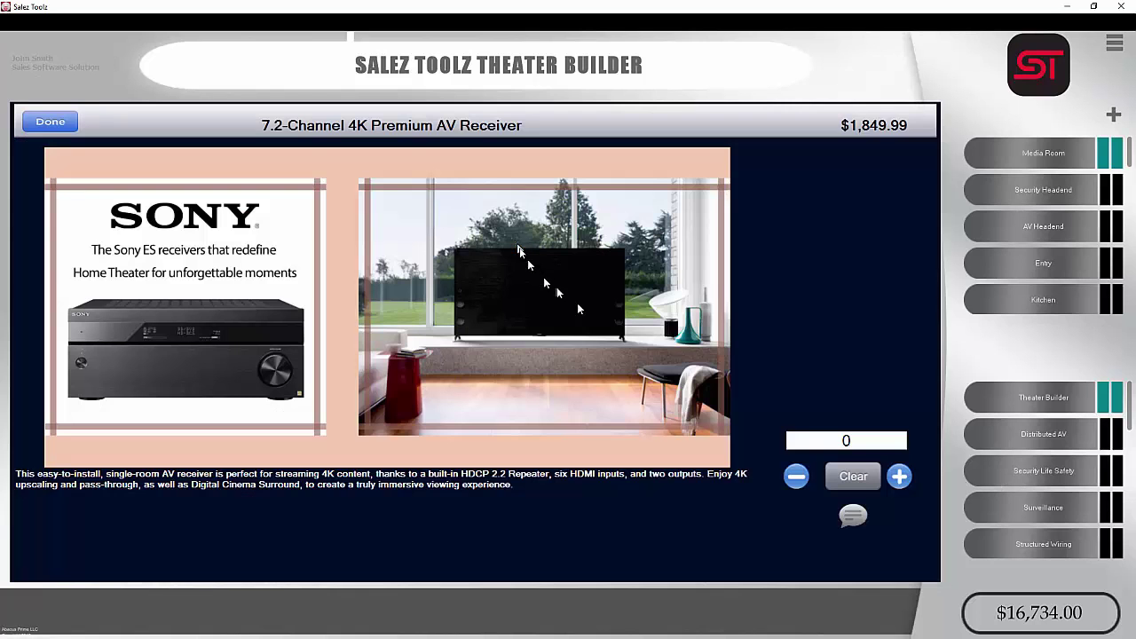
{"action": "left_click", "coordinate": [899, 477]}
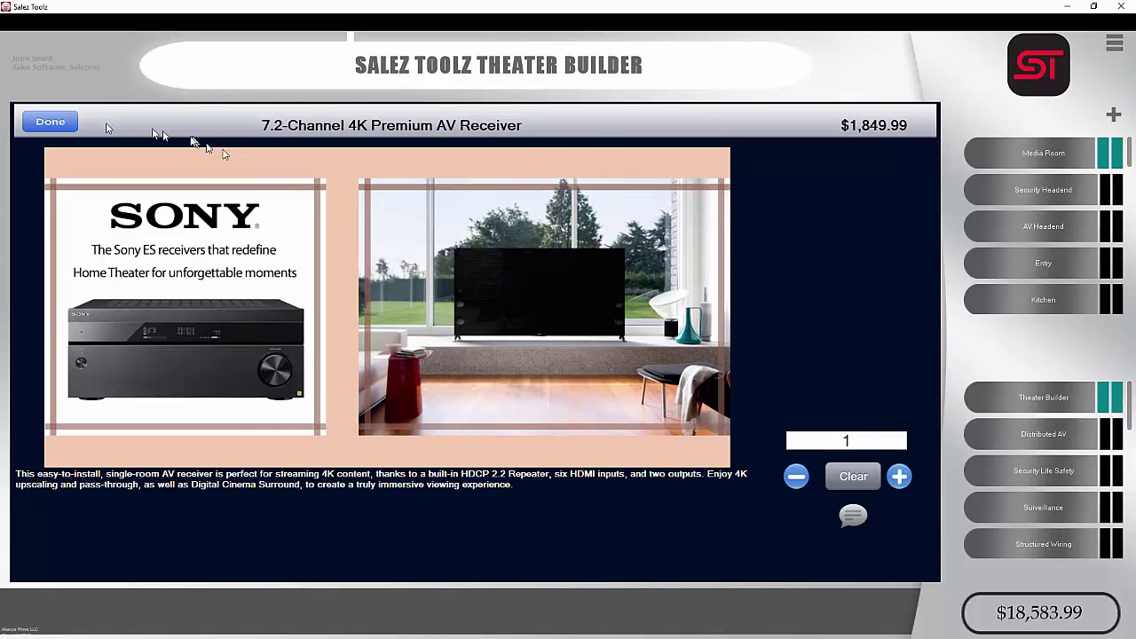
{"action": "left_click", "coordinate": [50, 122]}
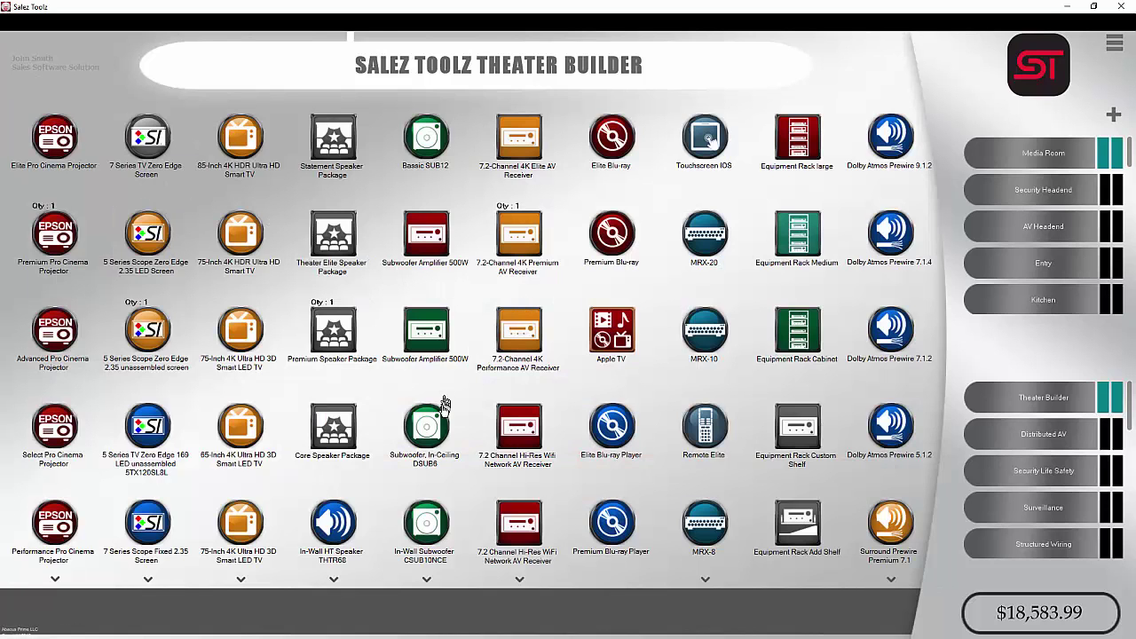
Step: Find the In-Wall Subwoofer CSUB10NCE among the subwoofer products and add one to the Media Room
{"action": "left_click_drag", "start_coordinate": [453, 522], "coordinate": [433, 442]}
{"action": "left_click", "coordinate": [423, 346]}
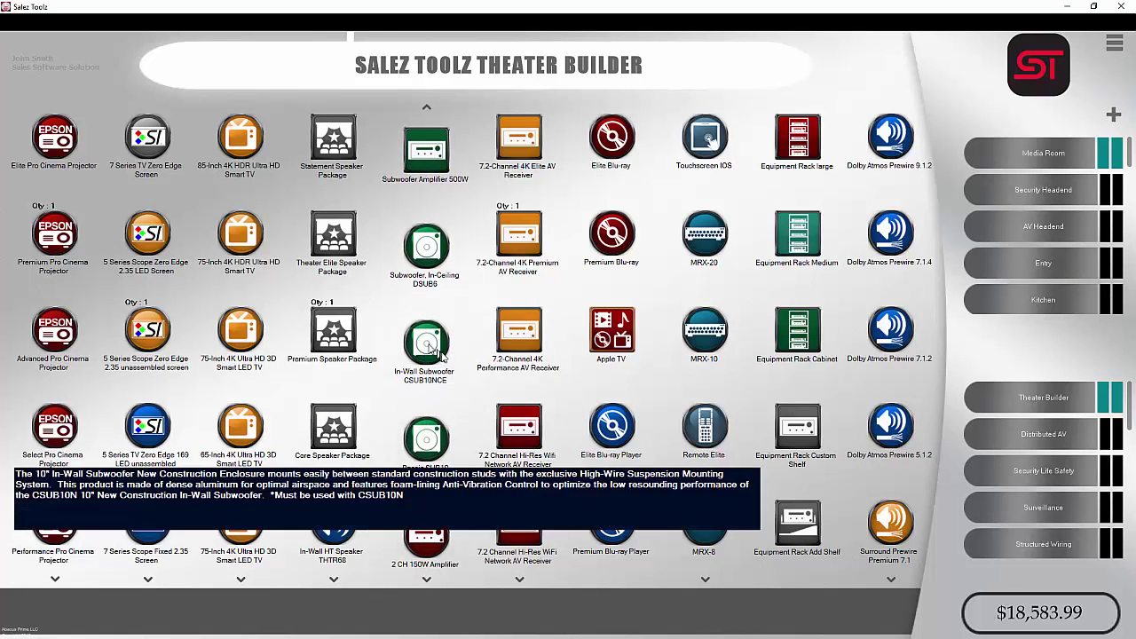
{"action": "left_click", "coordinate": [899, 477]}
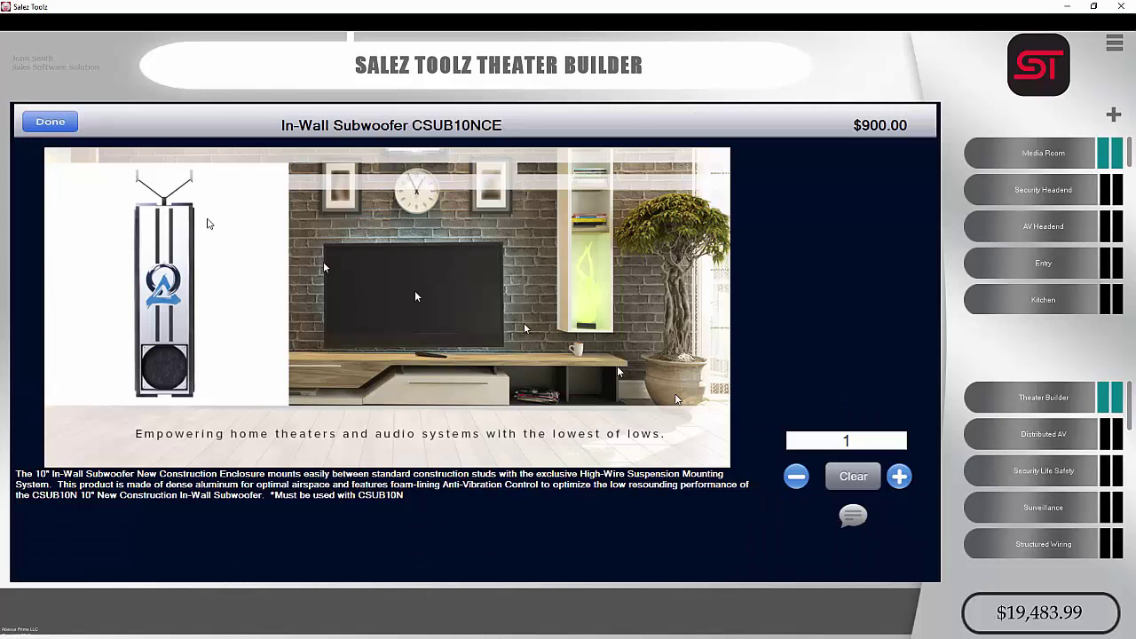
{"action": "left_click", "coordinate": [37, 127]}
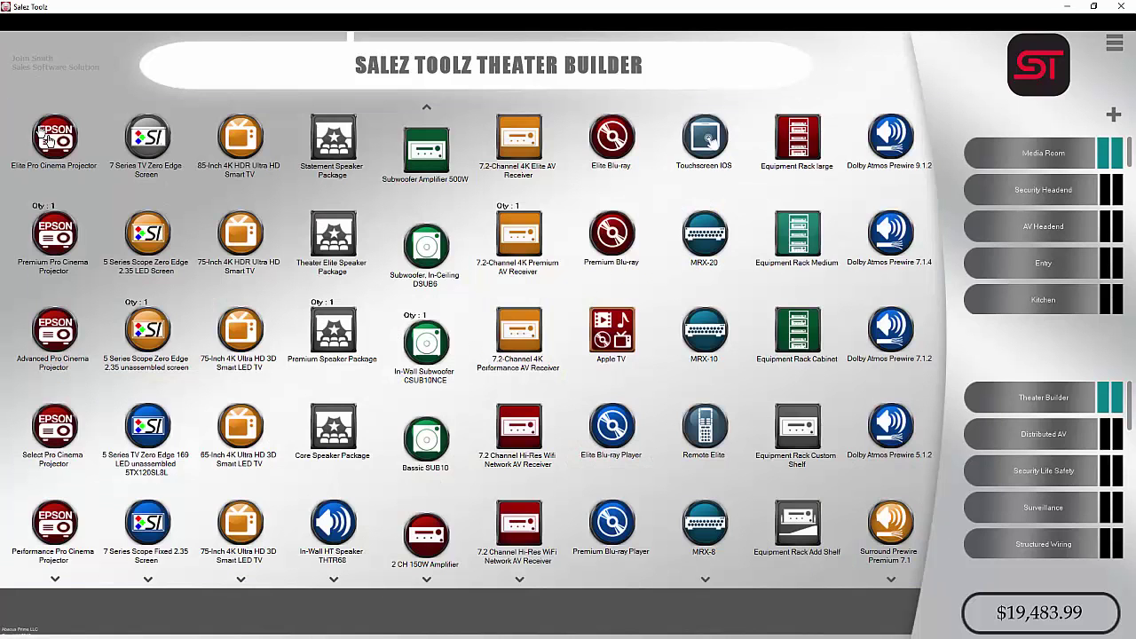
Step: Check the Elite Blu-ray details and add one Premium Blu-ray to the Media Room instead
{"action": "left_click", "coordinate": [613, 149]}
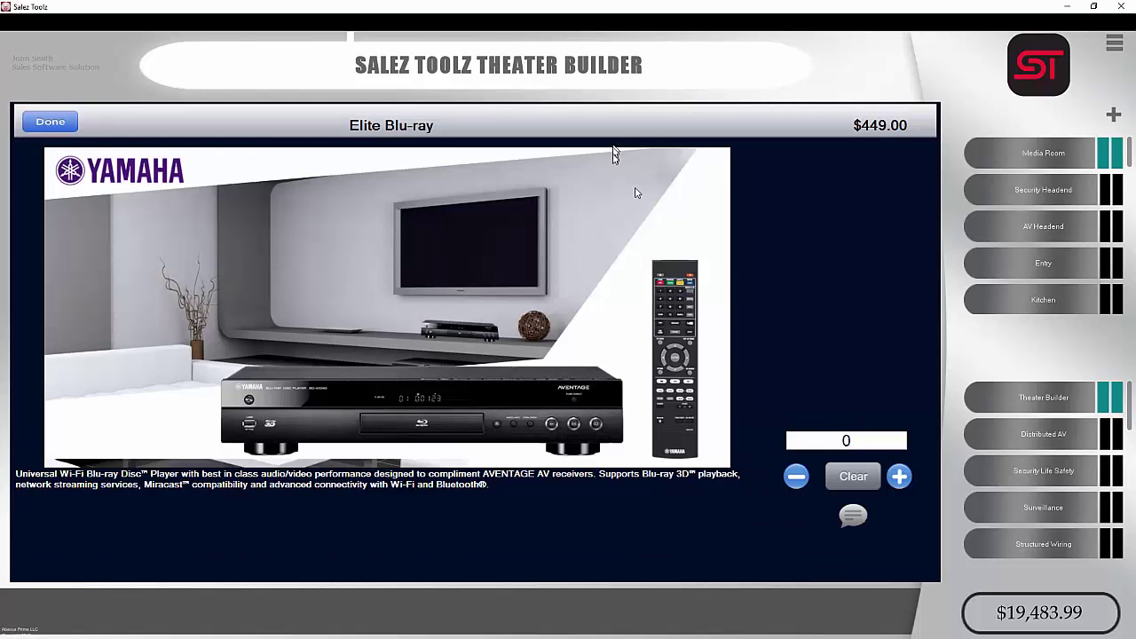
{"action": "left_click", "coordinate": [51, 122]}
{"action": "left_click", "coordinate": [615, 255]}
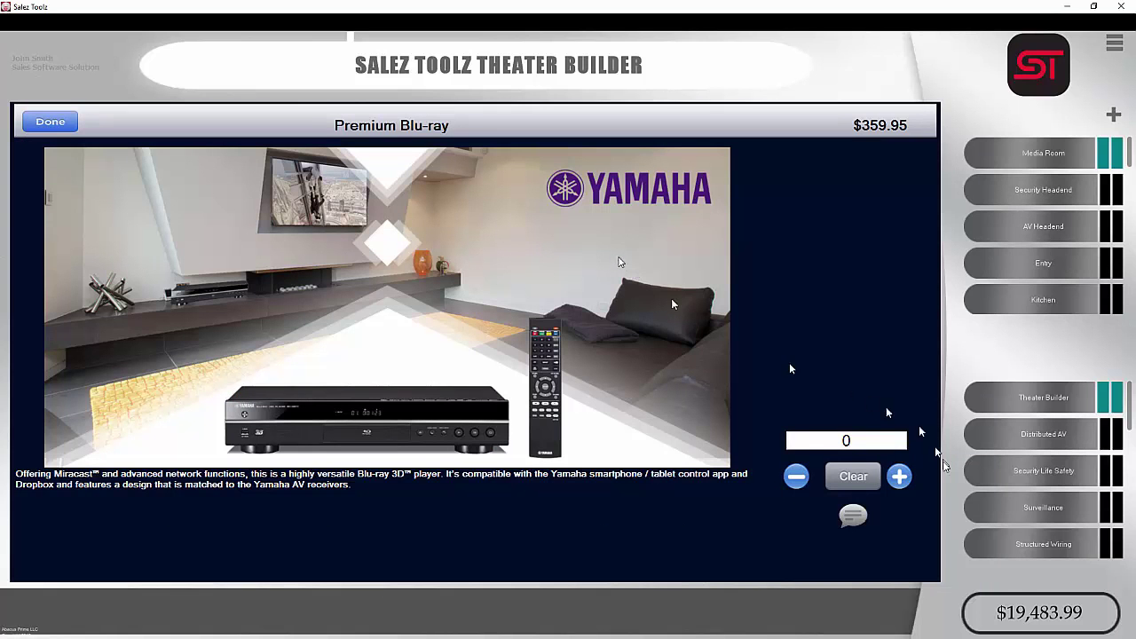
{"action": "left_click", "coordinate": [899, 477]}
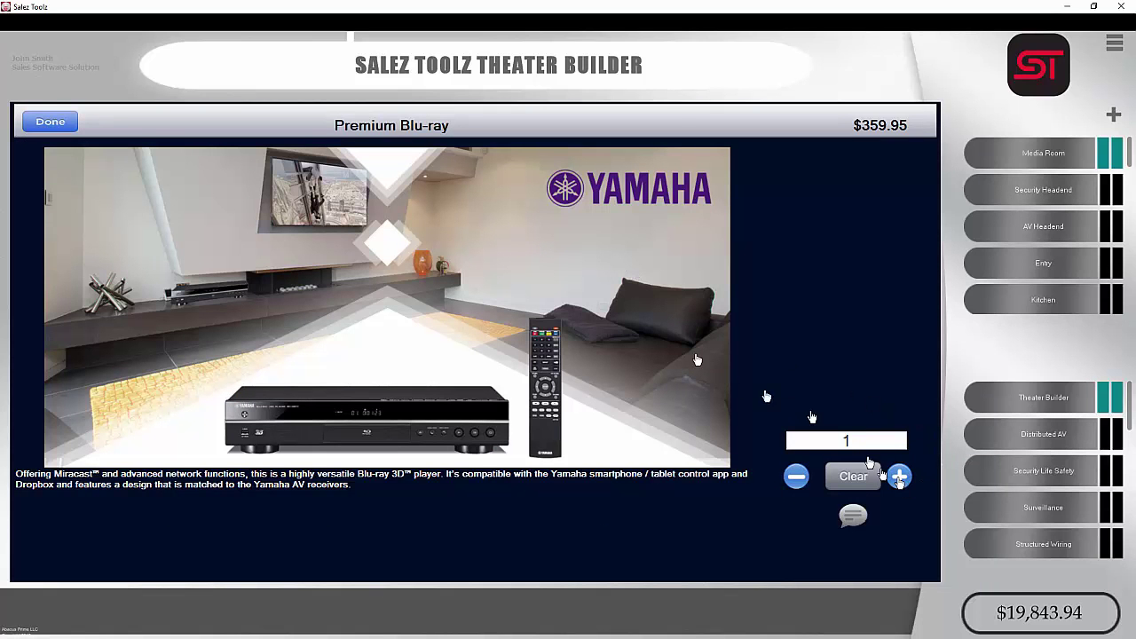
{"action": "left_click", "coordinate": [30, 121]}
Step: Add one Apple TV to the Media Room and return to the product grid
{"action": "left_click", "coordinate": [612, 343]}
{"action": "left_click", "coordinate": [899, 477]}
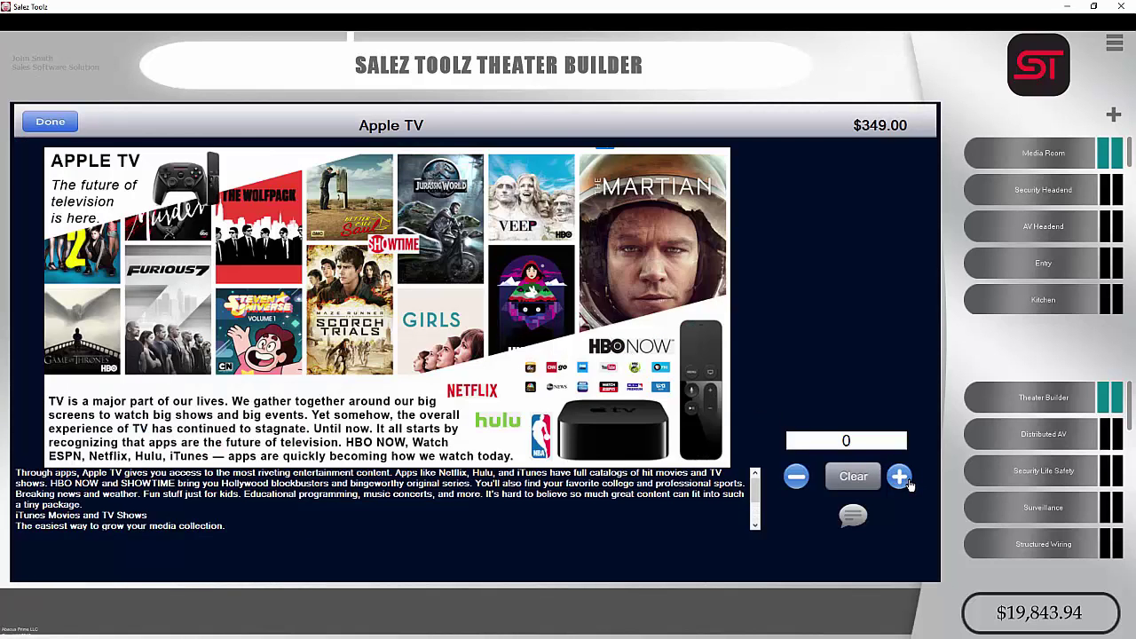
{"action": "left_click", "coordinate": [55, 123]}
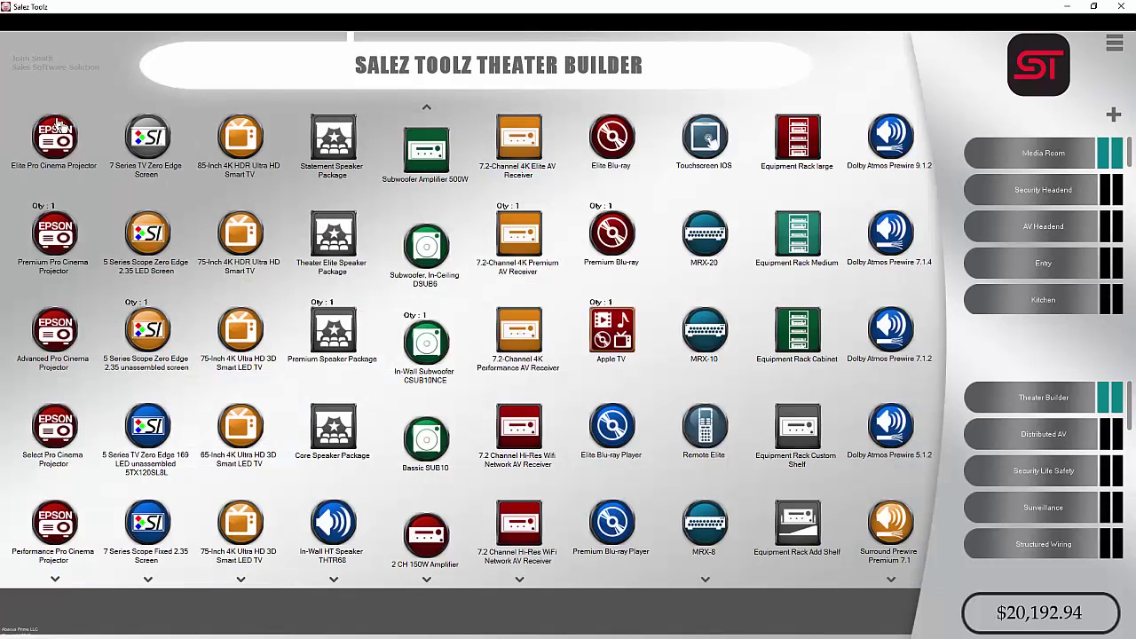
Step: Check the Remote Elite details and add one Touchscreen IOS to the Media Room instead
{"action": "left_click", "coordinate": [705, 426]}
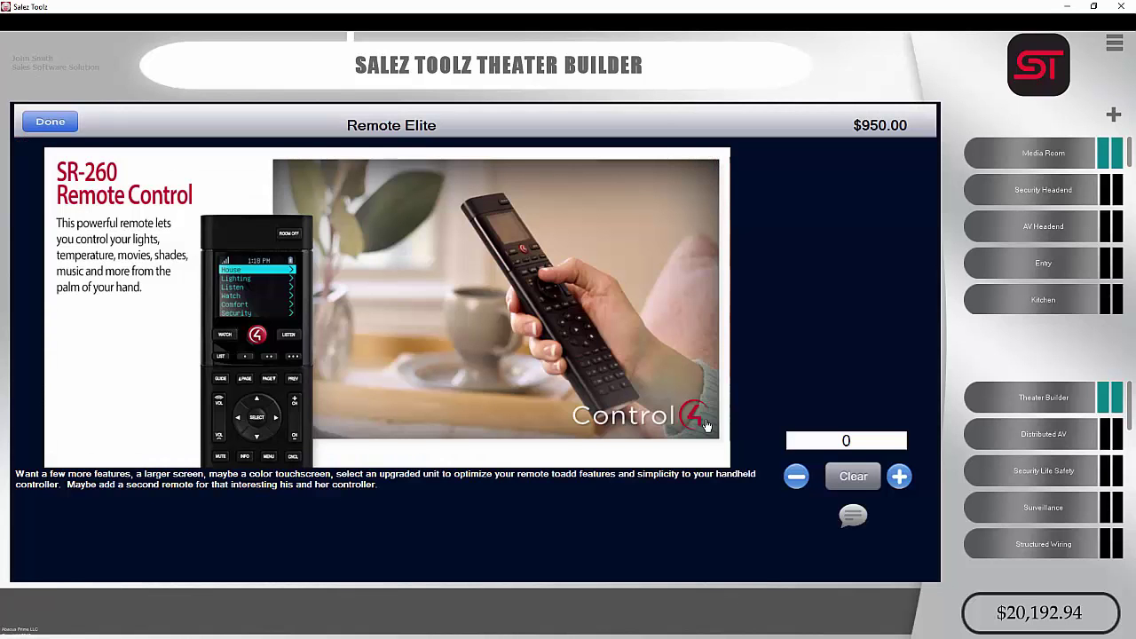
{"action": "left_click", "coordinate": [50, 125]}
{"action": "left_click", "coordinate": [701, 153]}
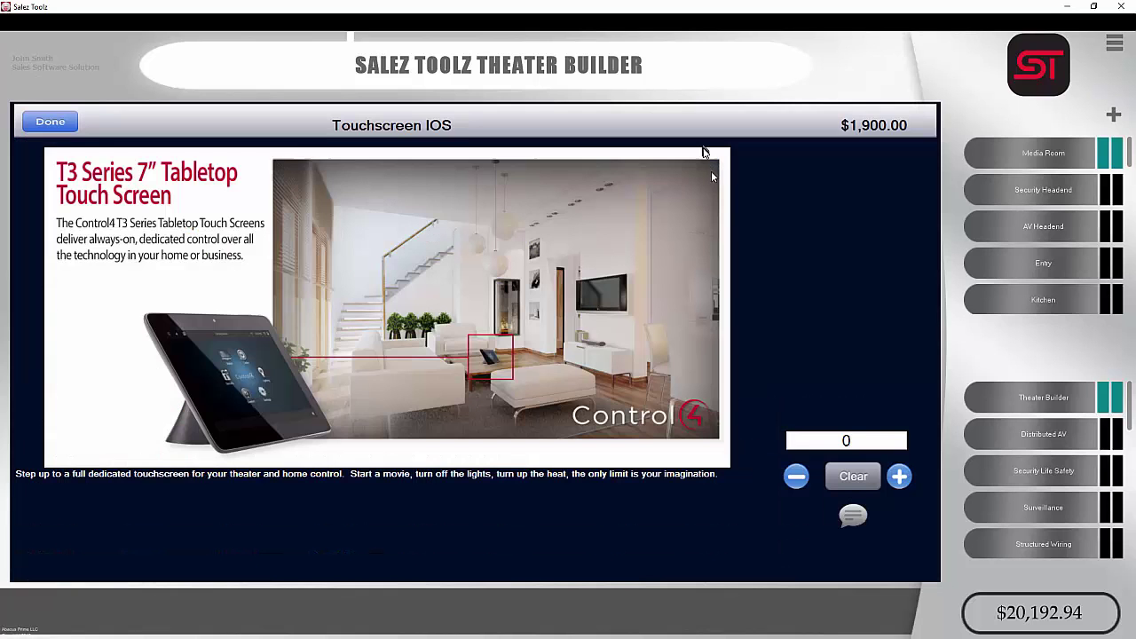
{"action": "left_click", "coordinate": [899, 476]}
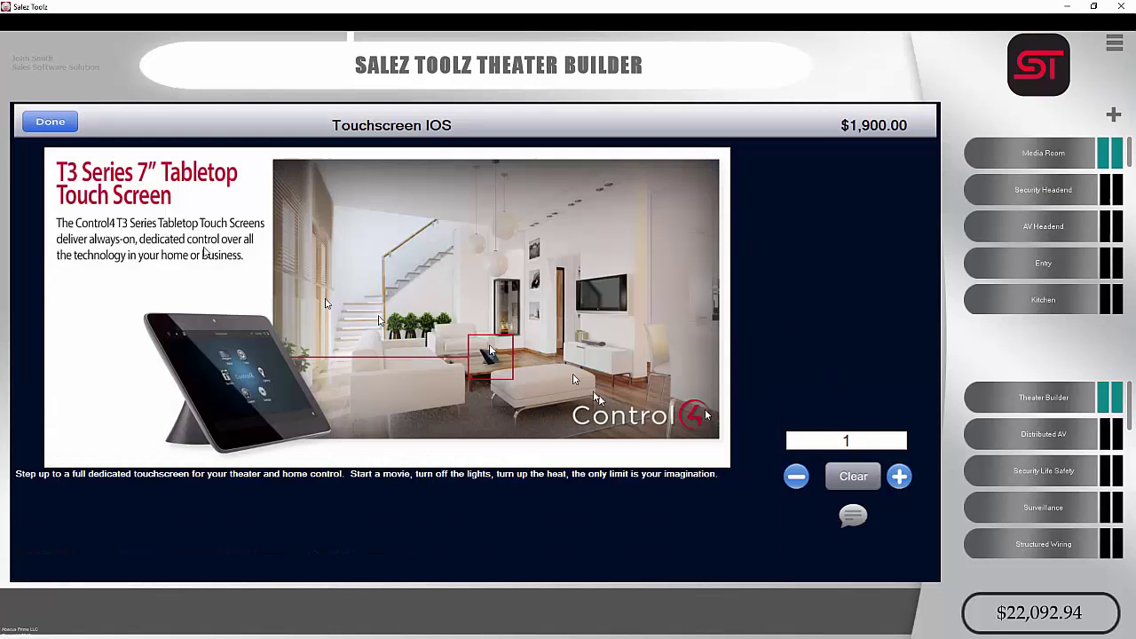
{"action": "left_click", "coordinate": [35, 130]}
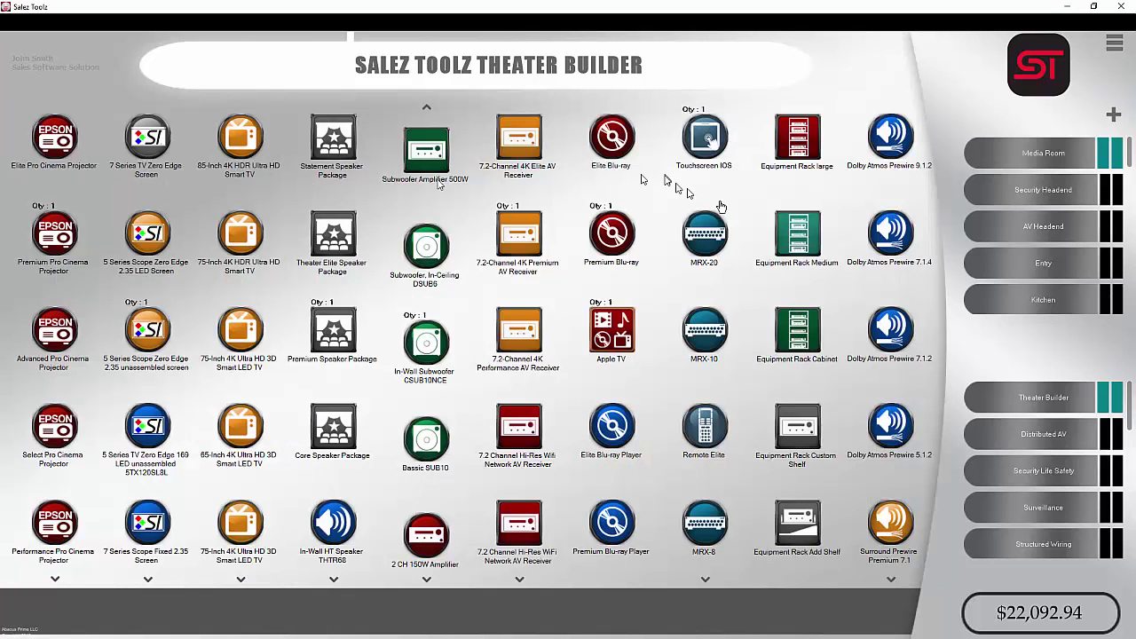
Step: Add one Equipment Rack Cabinet to the Media Room and return to the product grid
{"action": "left_click", "coordinate": [802, 344]}
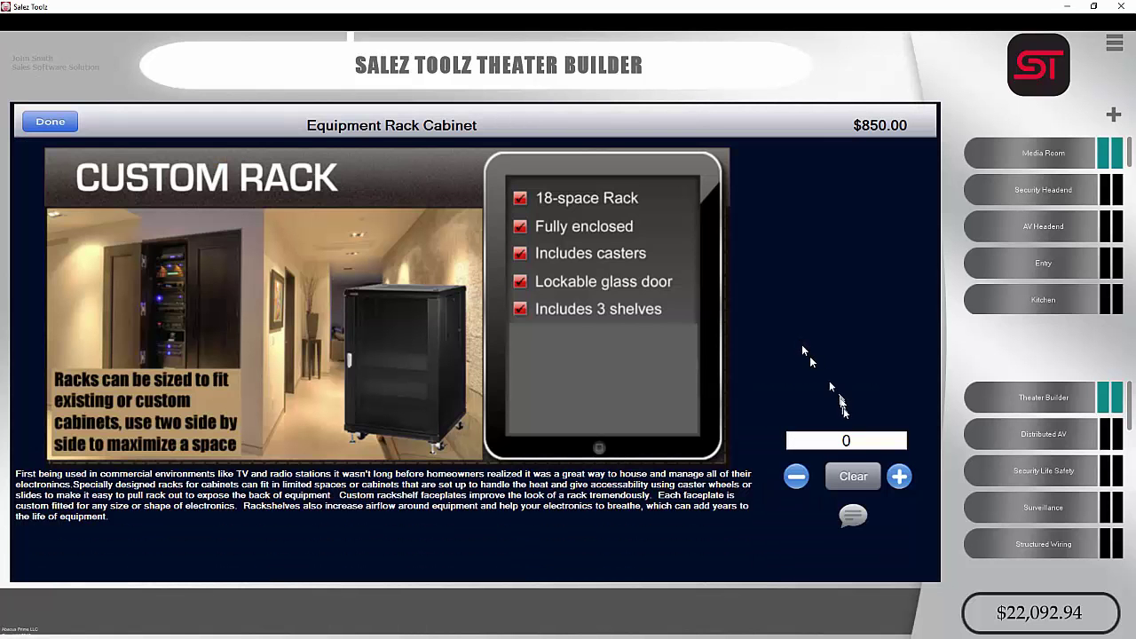
{"action": "left_click", "coordinate": [899, 477]}
{"action": "left_click", "coordinate": [41, 123]}
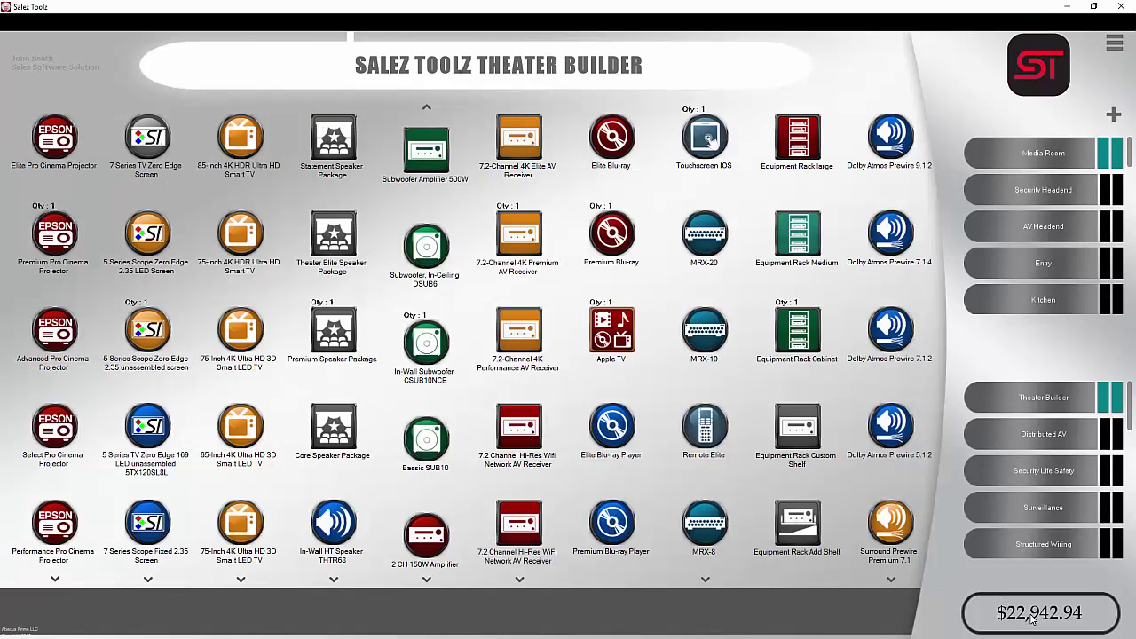
Step: Delete the Premium Pro Cinema Projector from the selected packages and return to the Theater Builder products
{"action": "left_click", "coordinate": [1064, 627]}
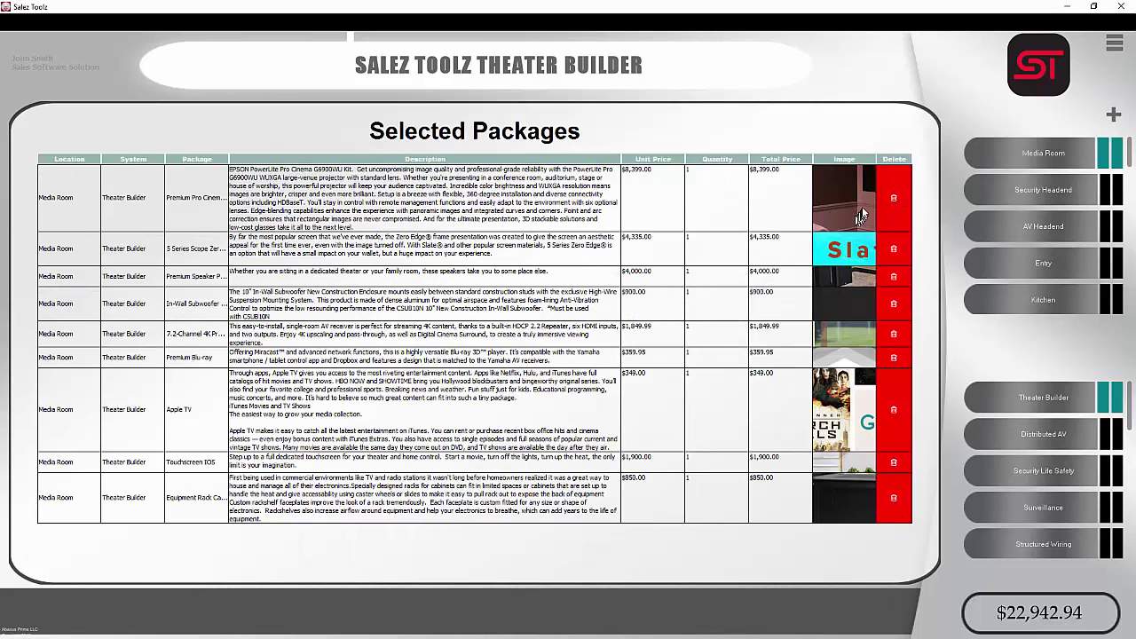
{"action": "left_click", "coordinate": [890, 201]}
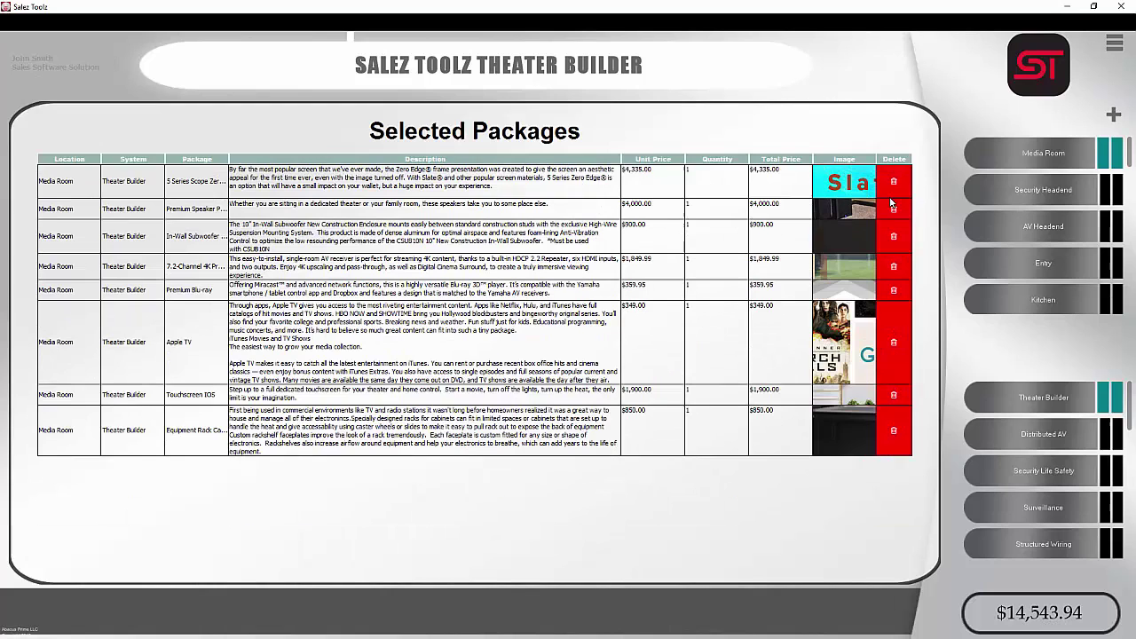
{"action": "left_click", "coordinate": [1032, 434]}
{"action": "left_click", "coordinate": [1034, 401]}
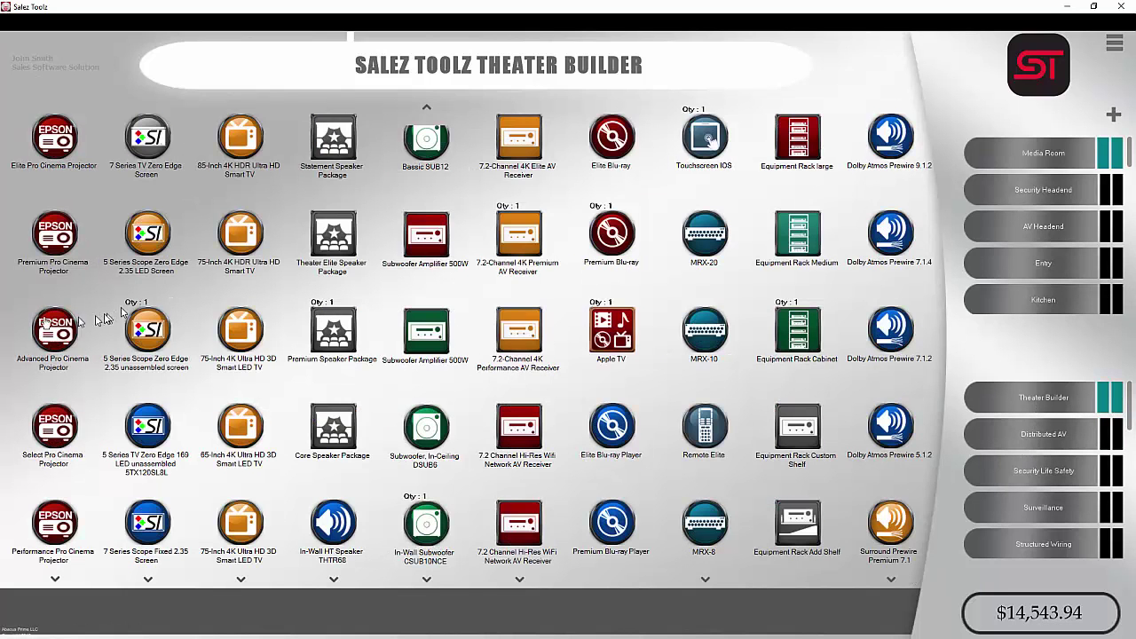
Step: Add one Advanced Pro Cinema Projector to the Media Room
{"action": "left_click", "coordinate": [58, 337]}
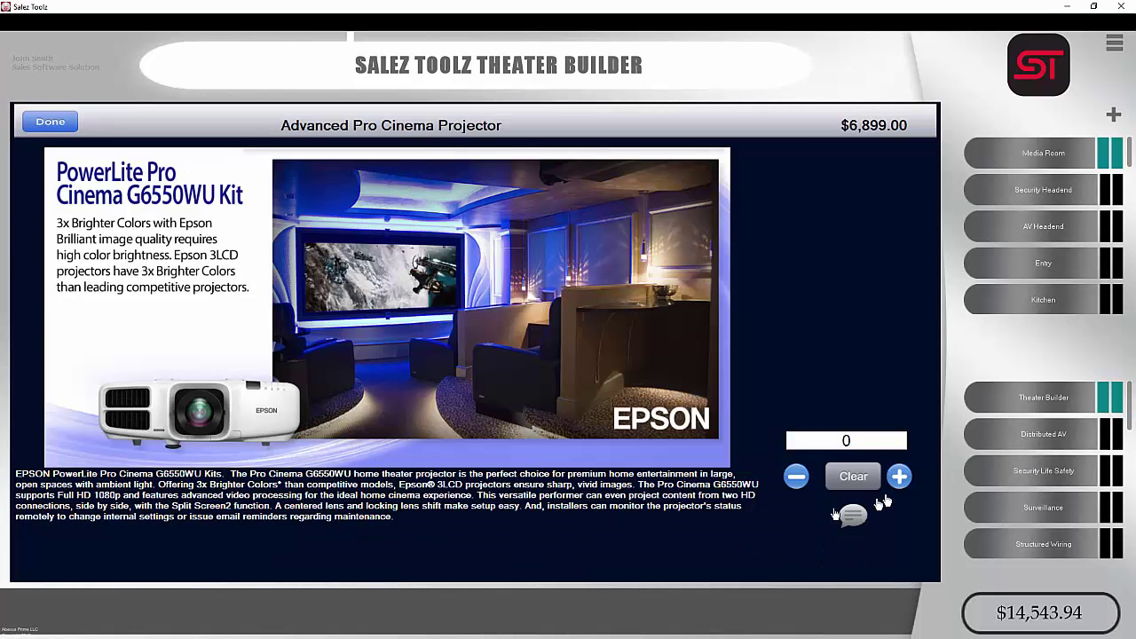
{"action": "left_click", "coordinate": [899, 476]}
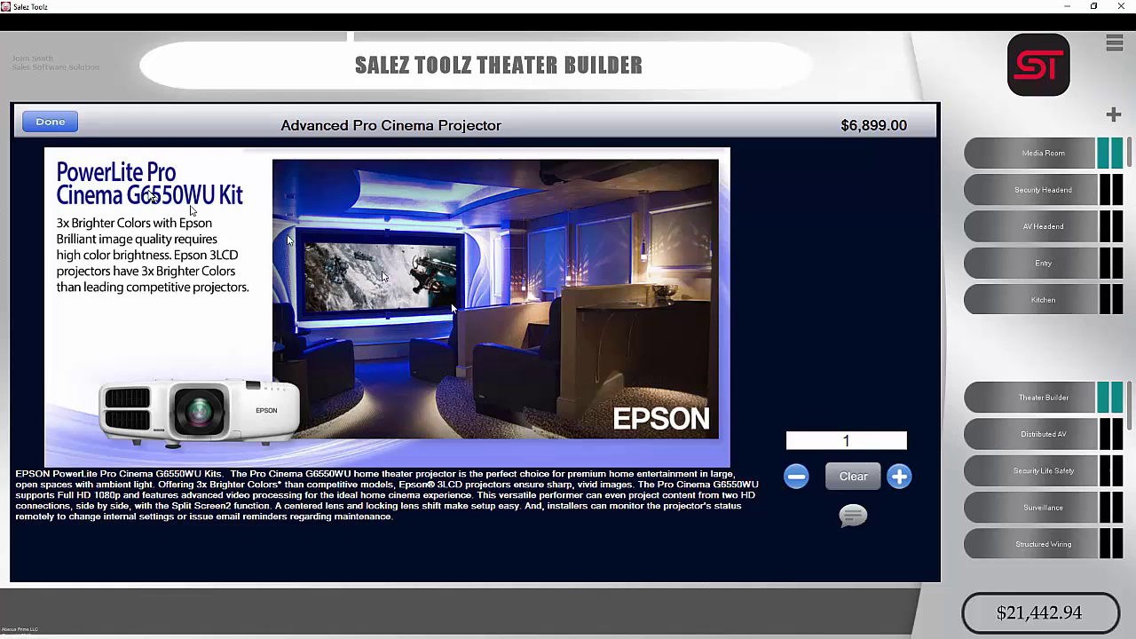
{"action": "left_click", "coordinate": [45, 121]}
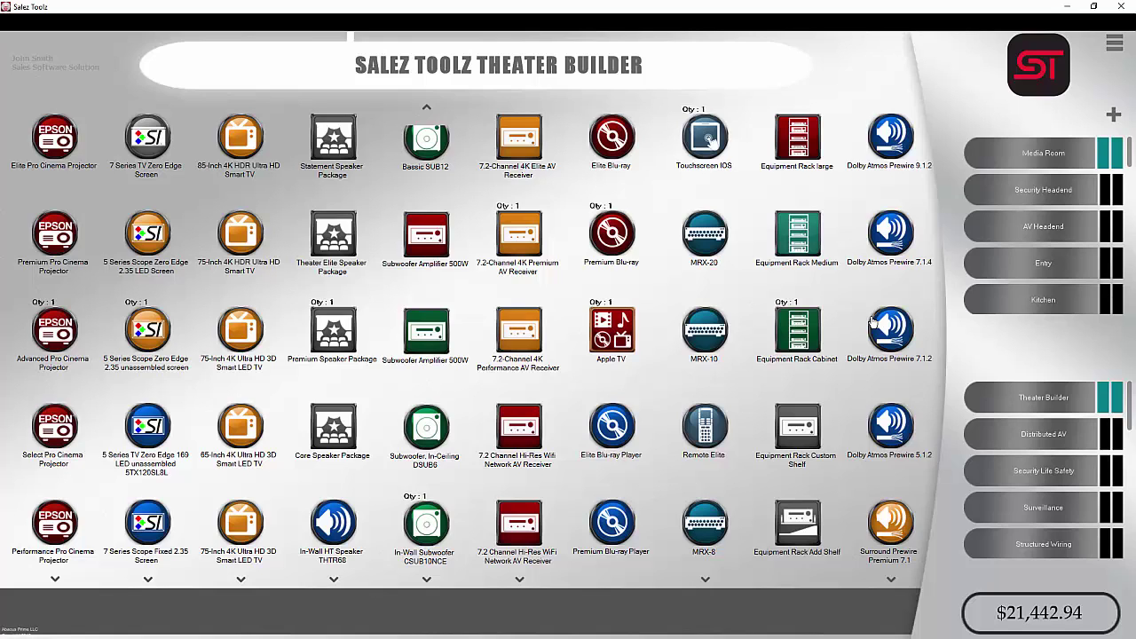
Step: Review the client information and return to the product grid
{"action": "left_click", "coordinate": [1115, 44]}
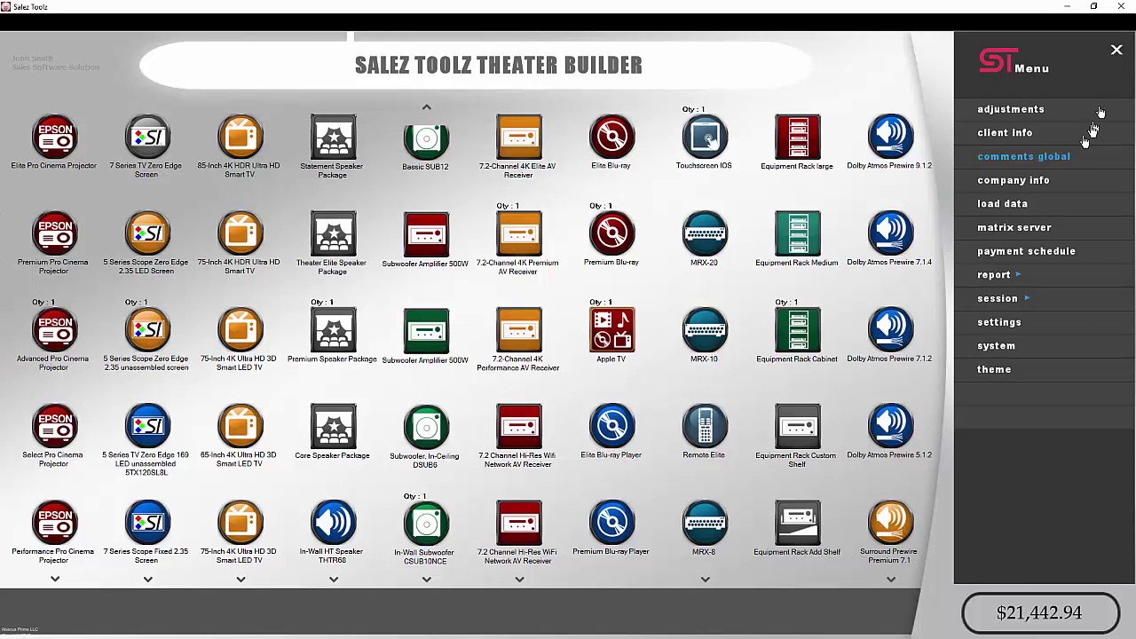
{"action": "left_click", "coordinate": [1007, 133]}
{"action": "left_click", "coordinate": [899, 53]}
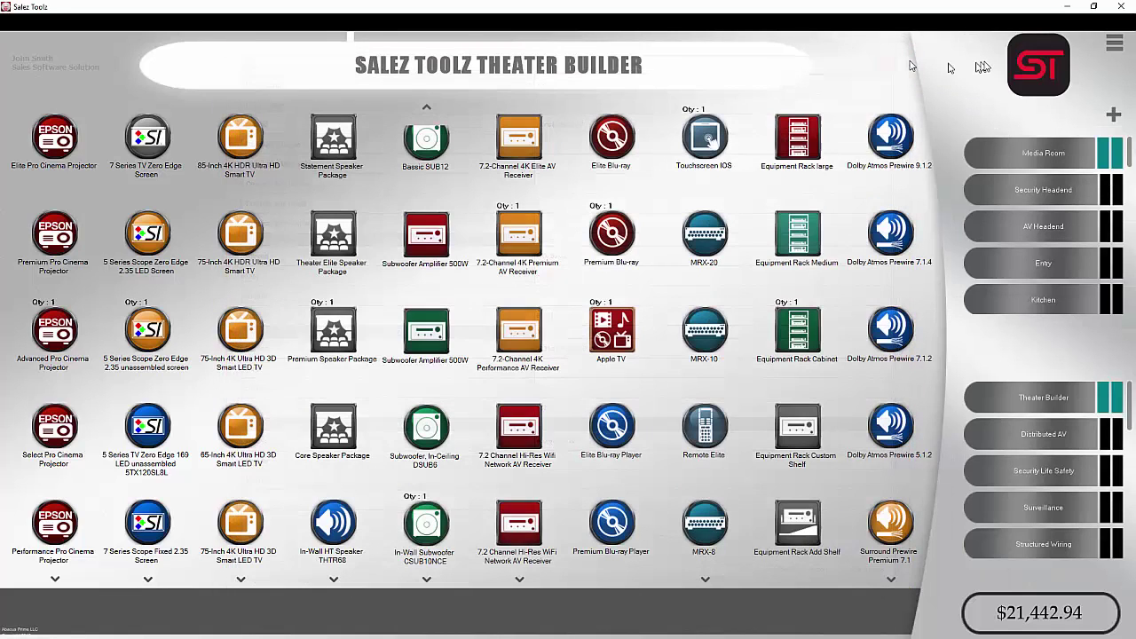
Step: Set a flat-rate equipment adjustment of -$200.00 and label it Holiday Special
{"action": "left_click", "coordinate": [1114, 45]}
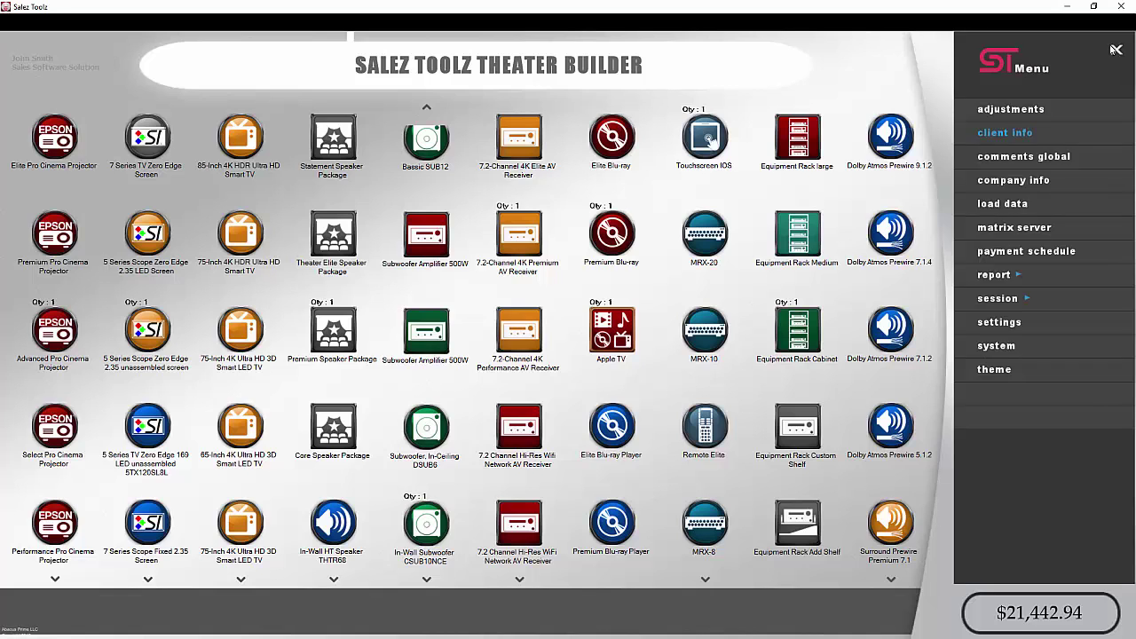
{"action": "left_click", "coordinate": [1040, 108]}
{"action": "left_click", "coordinate": [452, 158]}
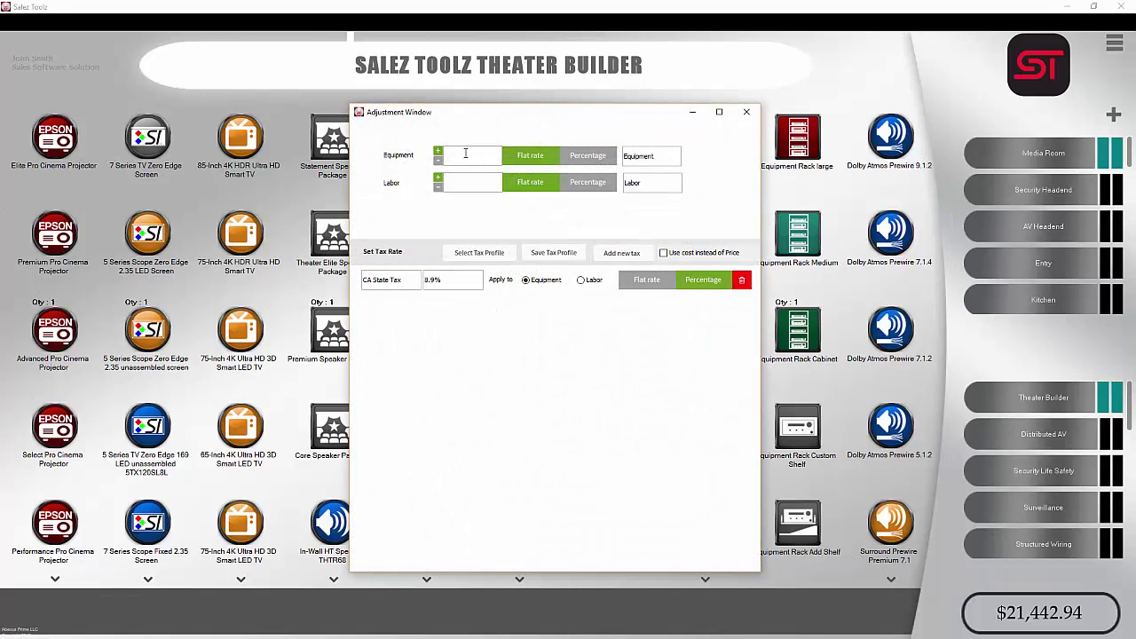
{"action": "left_click", "coordinate": [438, 162]}
{"action": "left_click", "coordinate": [439, 152]}
{"action": "left_click_drag", "start_coordinate": [661, 156], "coordinate": [625, 155]}
{"action": "type", "text": "Del"}
Step: Set the labor adjustment to plus 3.0 percent and label it Retro Labor
{"action": "left_click", "coordinate": [438, 180]}
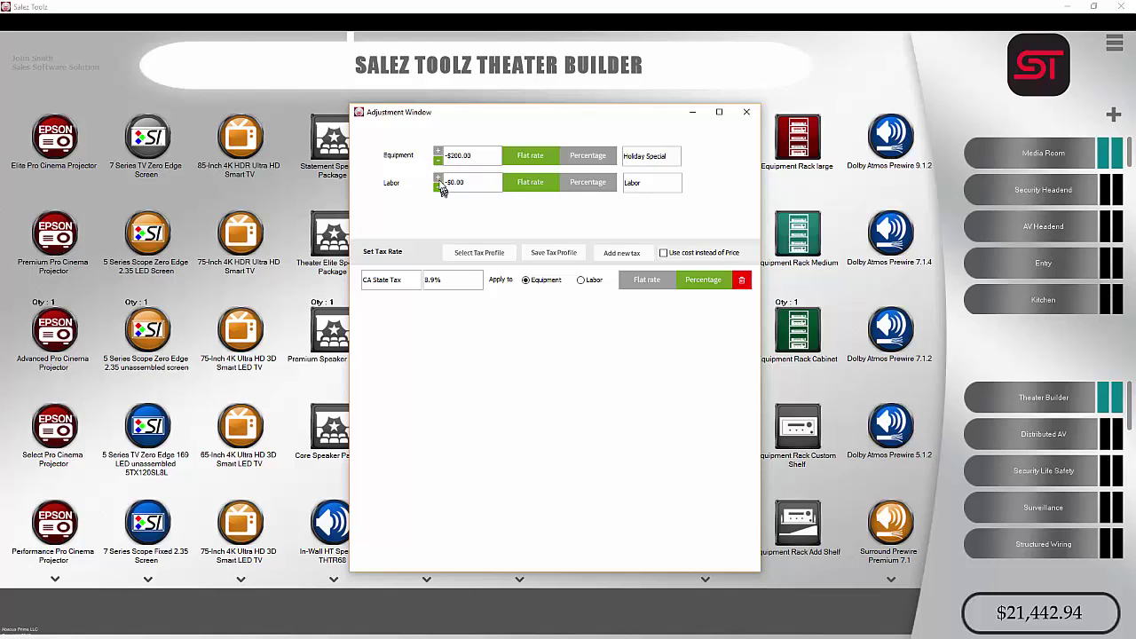
{"action": "double_click", "coordinate": [472, 184]}
{"action": "left_click", "coordinate": [581, 183]}
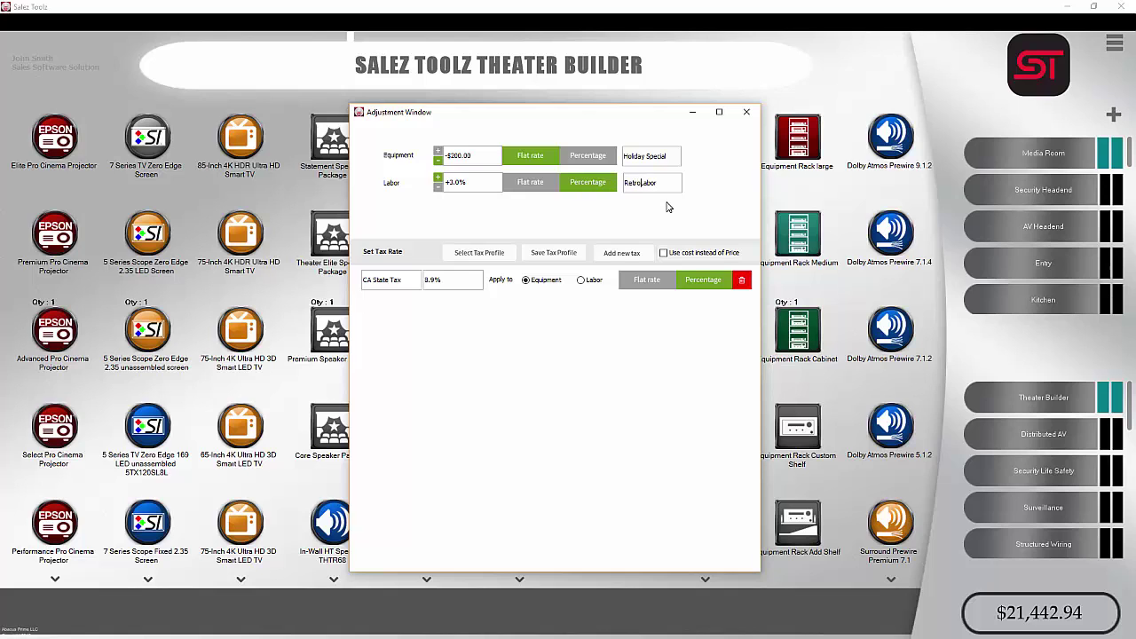
Step: Load the CA - Yorba Linda tax profile and close the adjustments
{"action": "left_click", "coordinate": [464, 255]}
{"action": "left_click", "coordinate": [469, 278]}
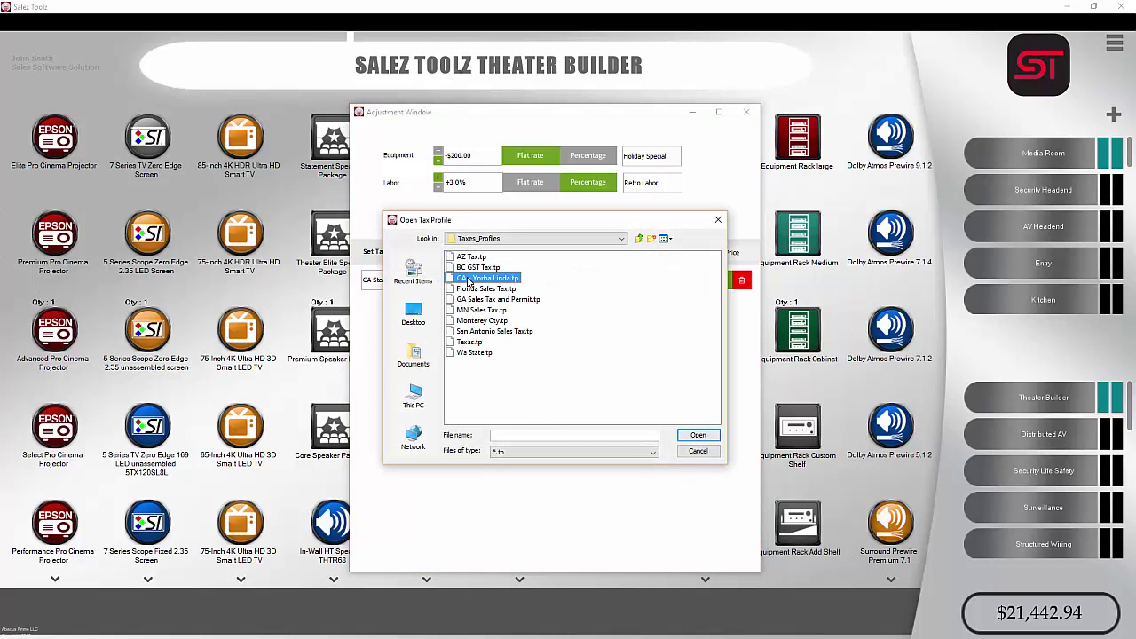
{"action": "left_click", "coordinate": [694, 441]}
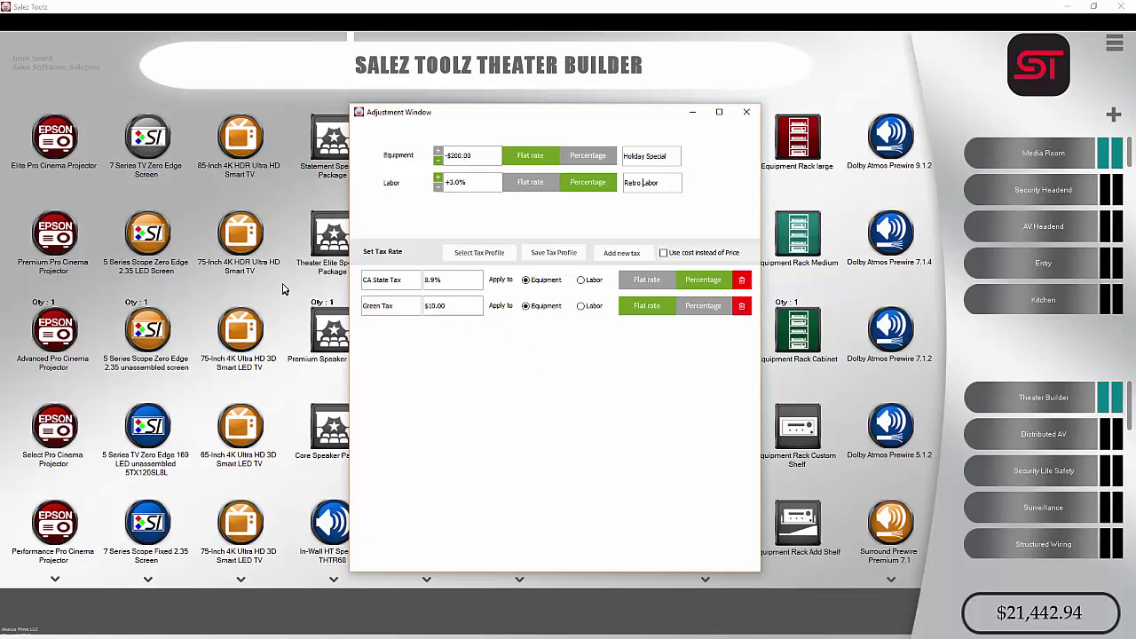
{"action": "left_click", "coordinate": [746, 113]}
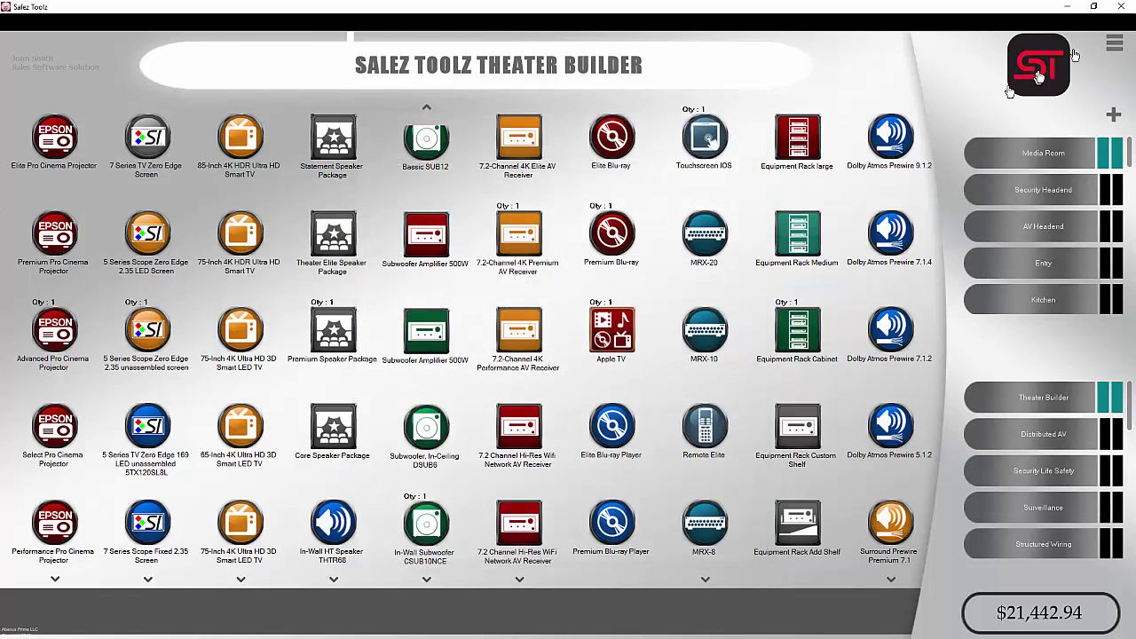
Step: Apply the 2 Payments 90 - 10 payment schedule to the proposal
{"action": "left_click", "coordinate": [1114, 45]}
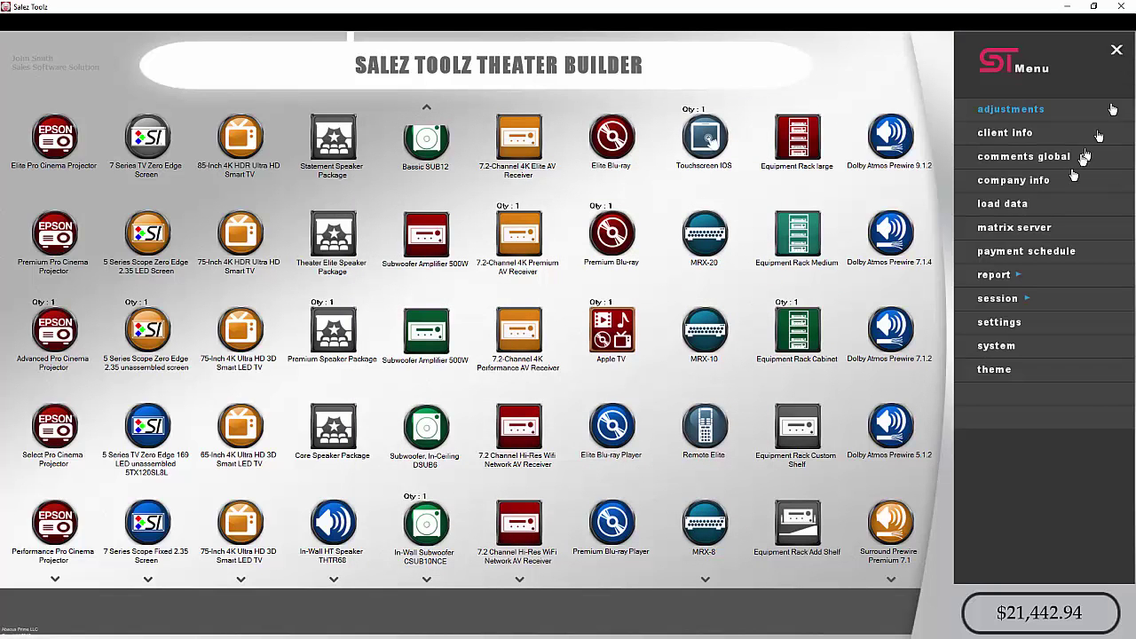
{"action": "left_click", "coordinate": [1034, 251]}
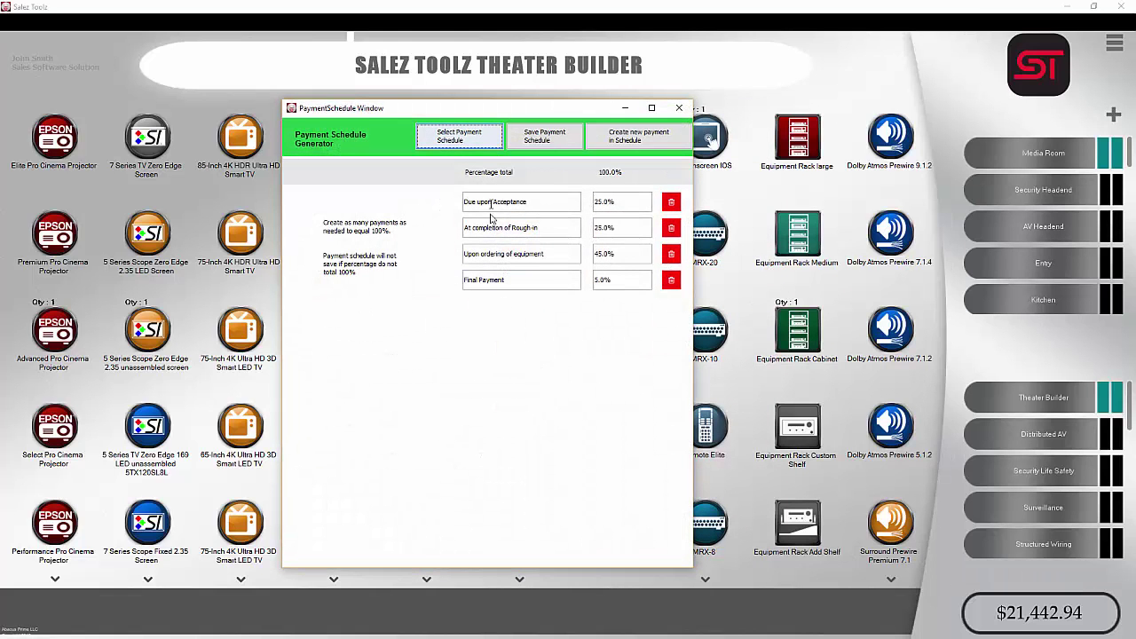
{"action": "left_click", "coordinate": [471, 142]}
{"action": "left_click", "coordinate": [424, 273]}
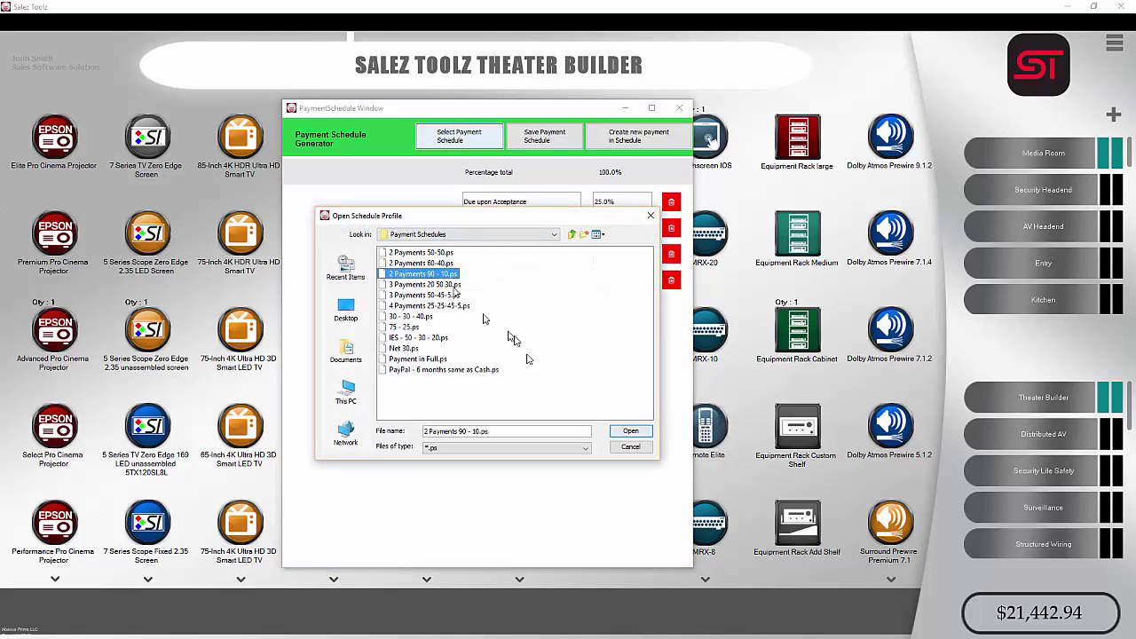
{"action": "left_click", "coordinate": [628, 432]}
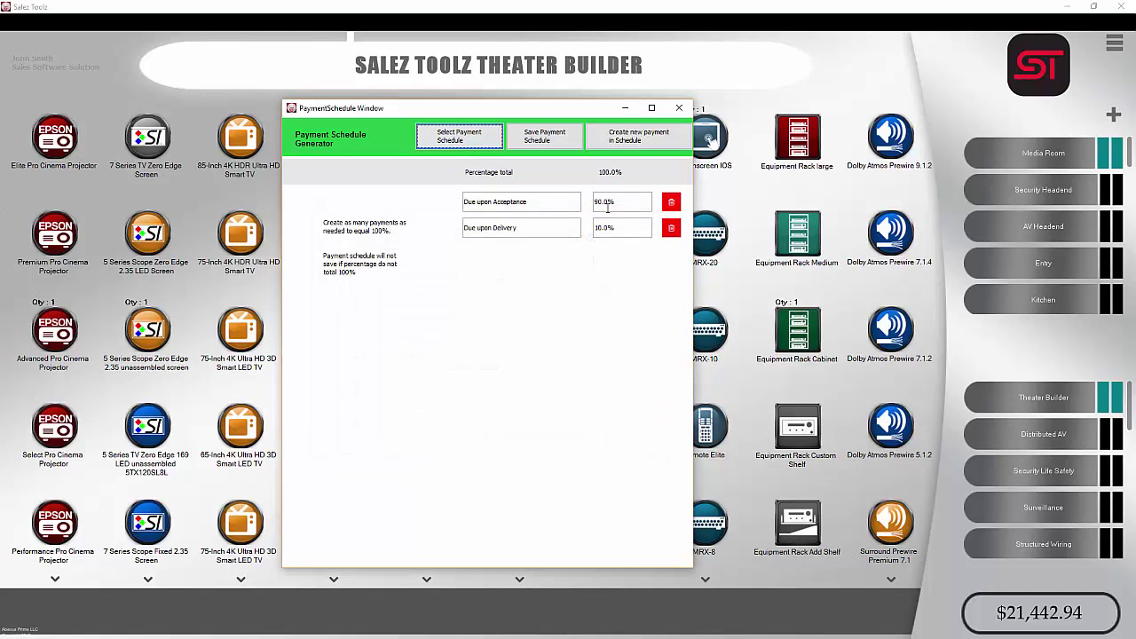
{"action": "left_click", "coordinate": [678, 108]}
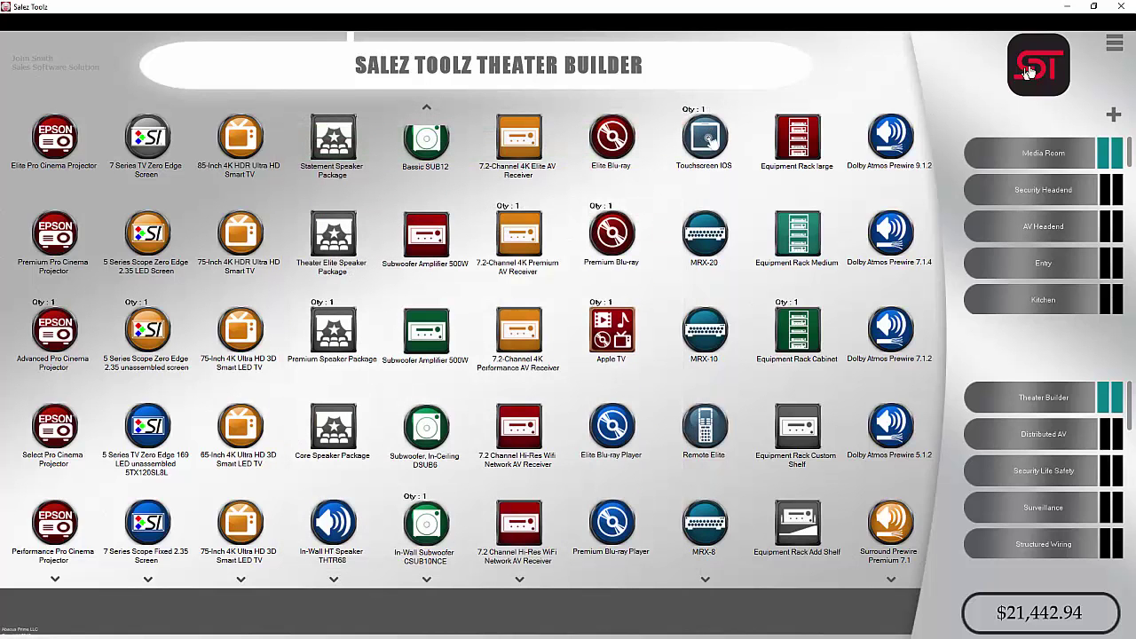
Step: Generate Client Report 1, the proposal by location and system with package images, descriptions and unit pricing
{"action": "left_click", "coordinate": [1120, 48]}
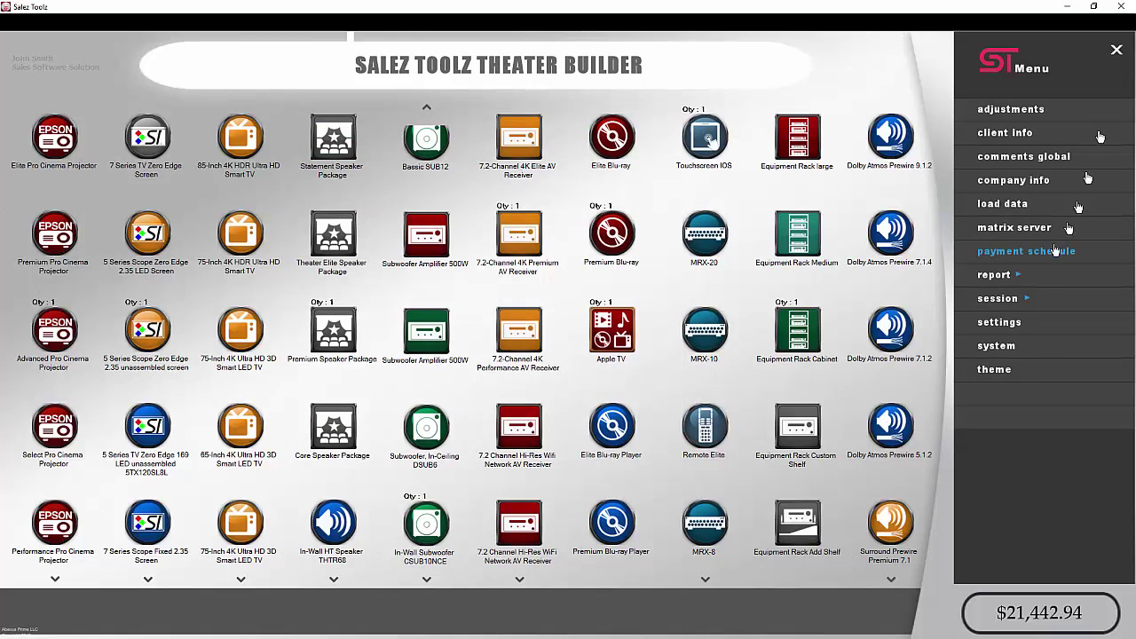
{"action": "left_click", "coordinate": [1008, 275]}
{"action": "left_click", "coordinate": [1009, 302]}
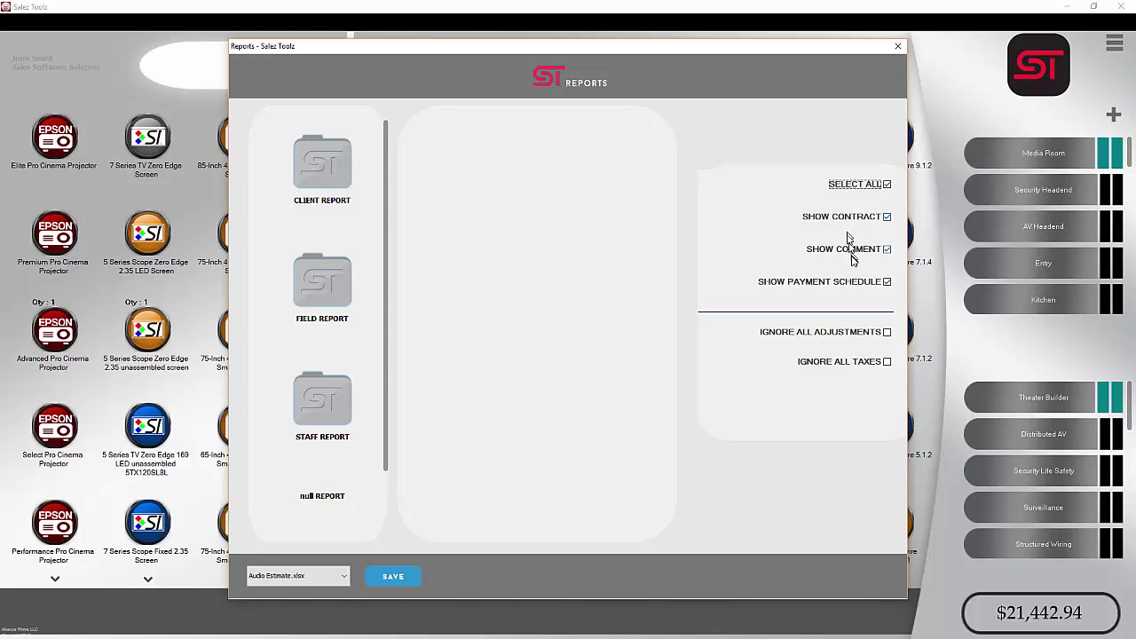
{"action": "left_click", "coordinate": [316, 168]}
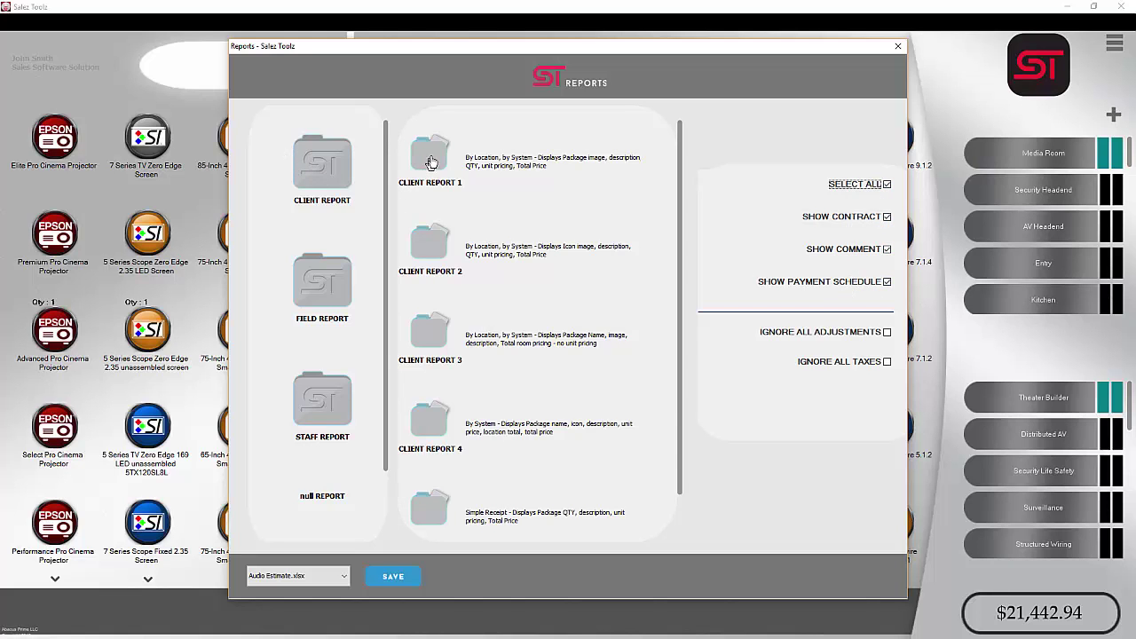
{"action": "left_click", "coordinate": [427, 166]}
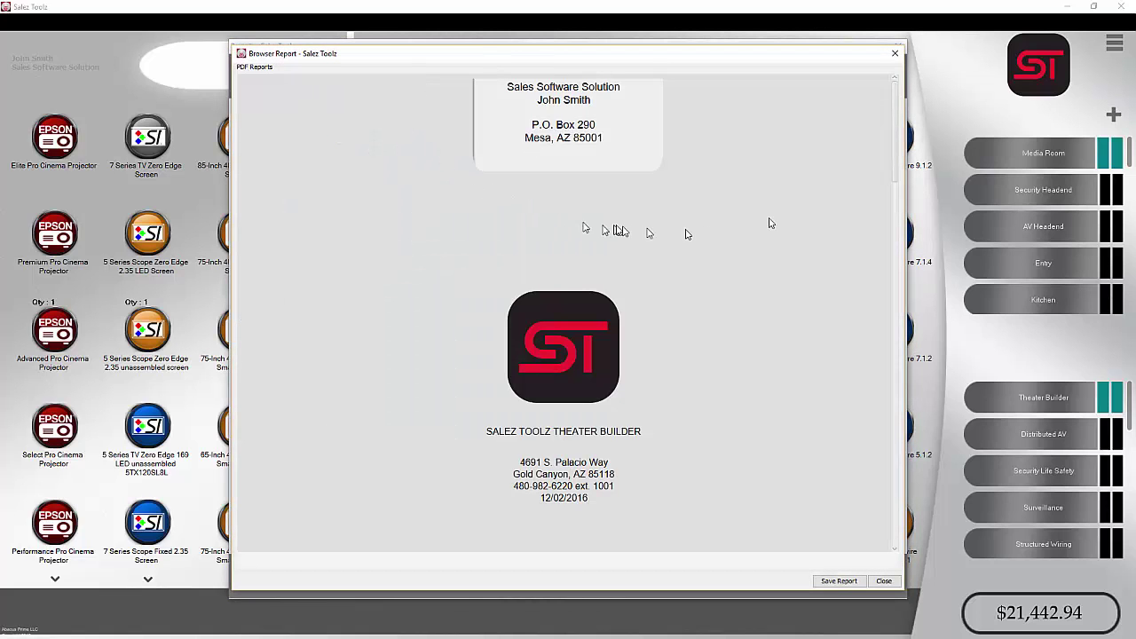
Step: Review the proposal's packages, totals and contract terms, and sign it in the client signature field below the payment schedule
{"action": "left_click_drag", "start_coordinate": [895, 135], "coordinate": [886, 279]}
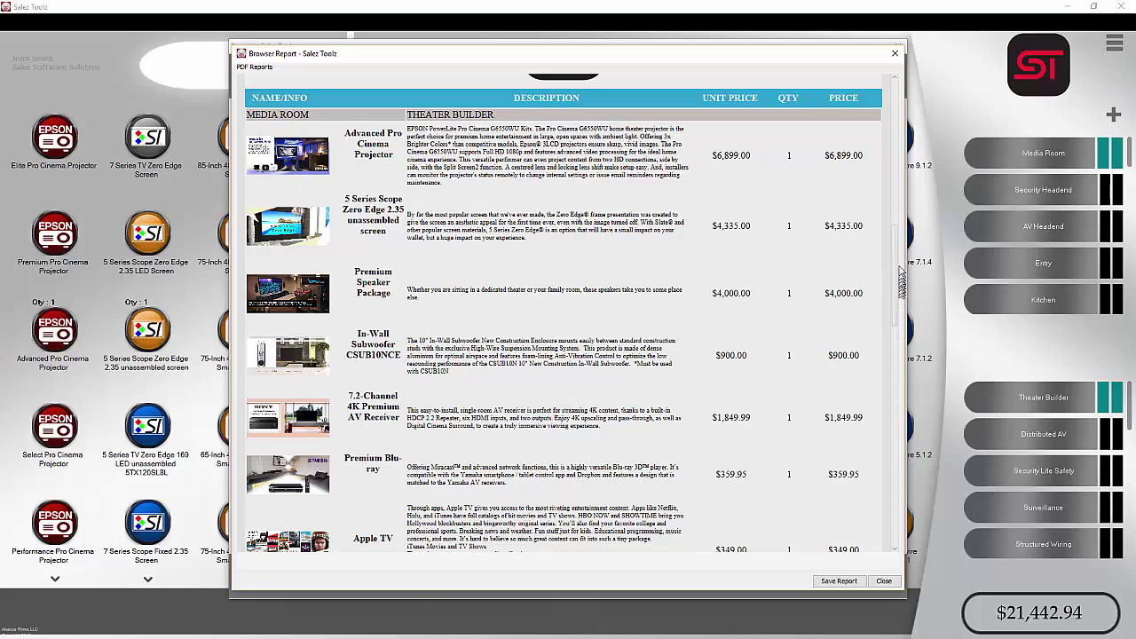
{"action": "left_click_drag", "start_coordinate": [897, 249], "coordinate": [896, 361]}
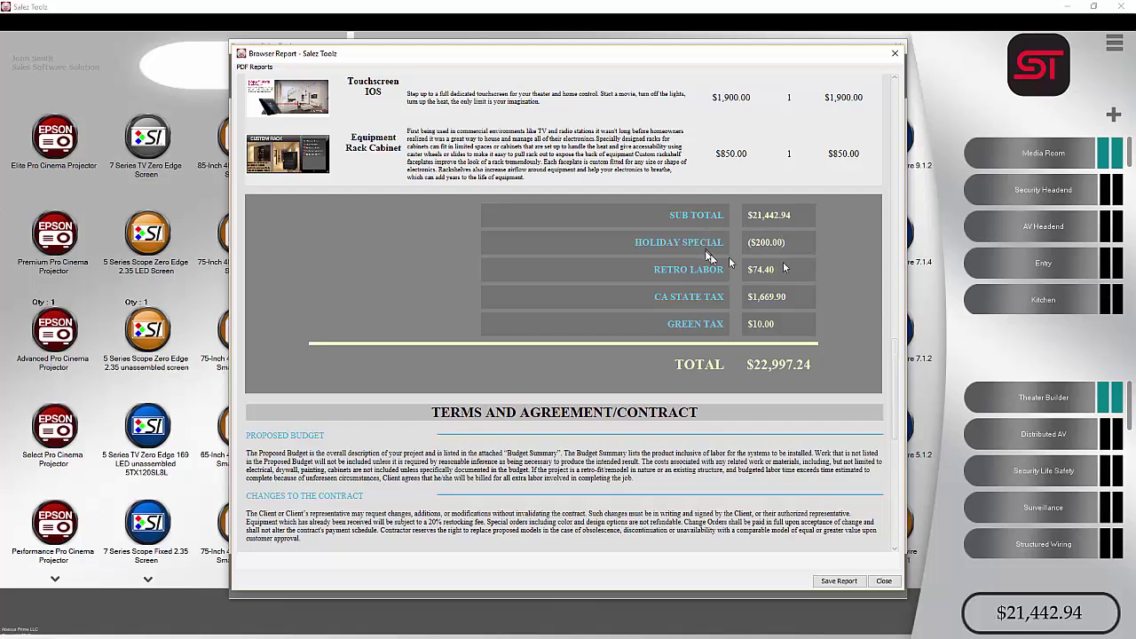
{"action": "left_click_drag", "start_coordinate": [897, 354], "coordinate": [899, 405]}
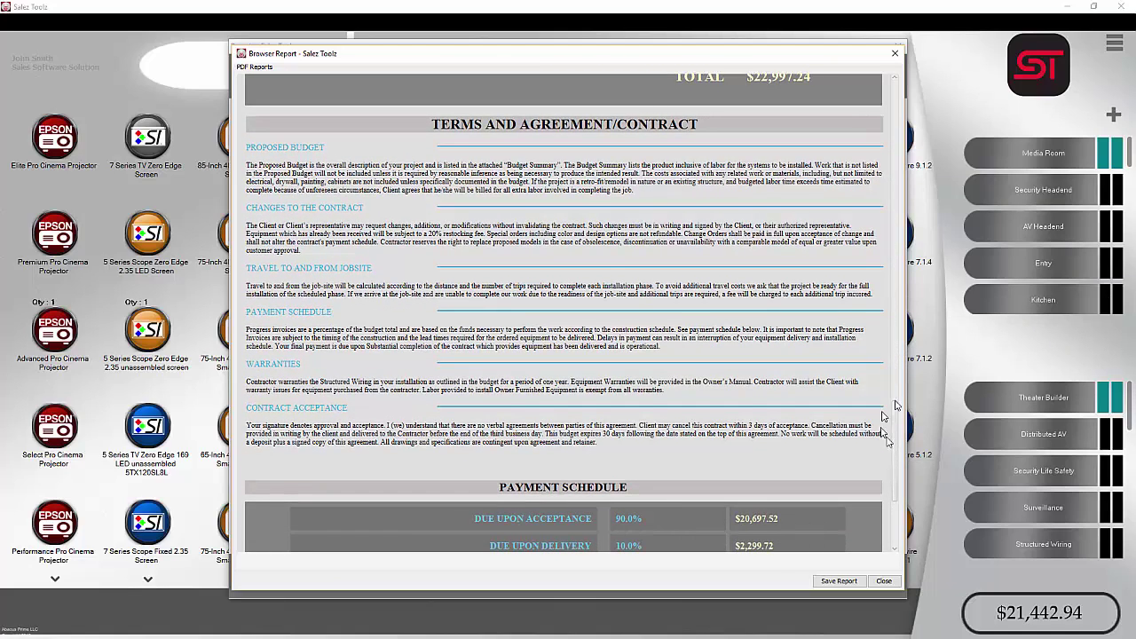
{"action": "scroll", "coordinate": [898, 449], "scroll_direction": "down", "scroll_amount": 5}
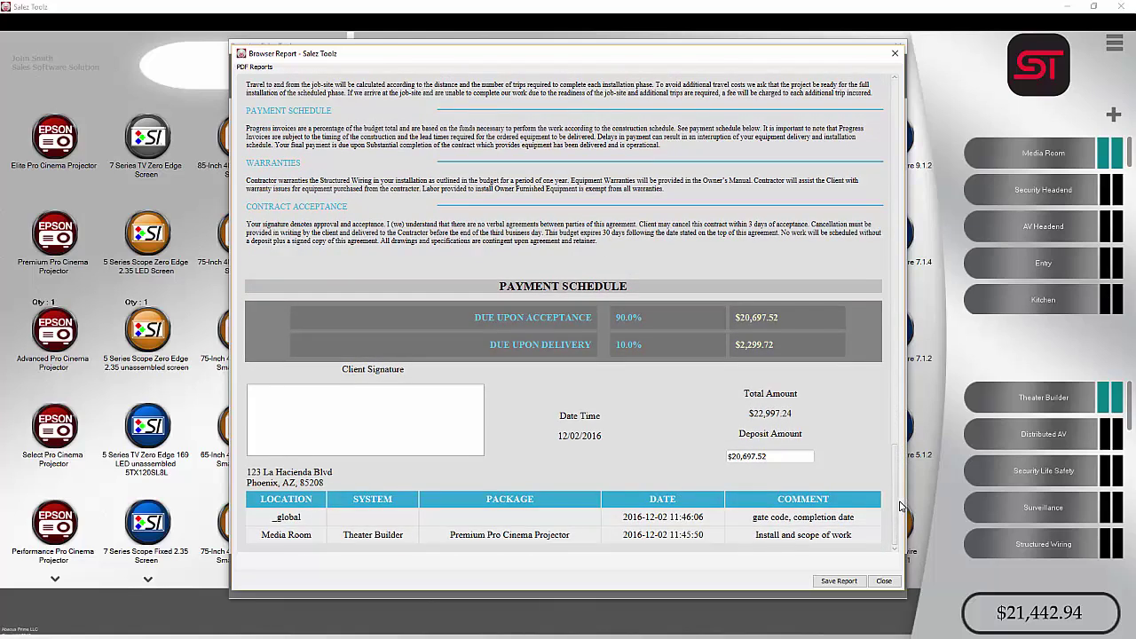
{"action": "mouse_move", "coordinate": [286, 406]}
{"action": "left_mouse_down"}
{"action": "mouse_move", "coordinate": [272, 425]}
{"action": "mouse_move", "coordinate": [286, 434]}
{"action": "mouse_move", "coordinate": [351, 435]}
{"action": "mouse_move", "coordinate": [372, 406]}
{"action": "mouse_move", "coordinate": [366, 432]}
{"action": "mouse_move", "coordinate": [395, 426]}
{"action": "mouse_move", "coordinate": [419, 442]}
{"action": "mouse_move", "coordinate": [390, 408]}
{"action": "mouse_move", "coordinate": [410, 414]}
{"action": "left_mouse_up"}
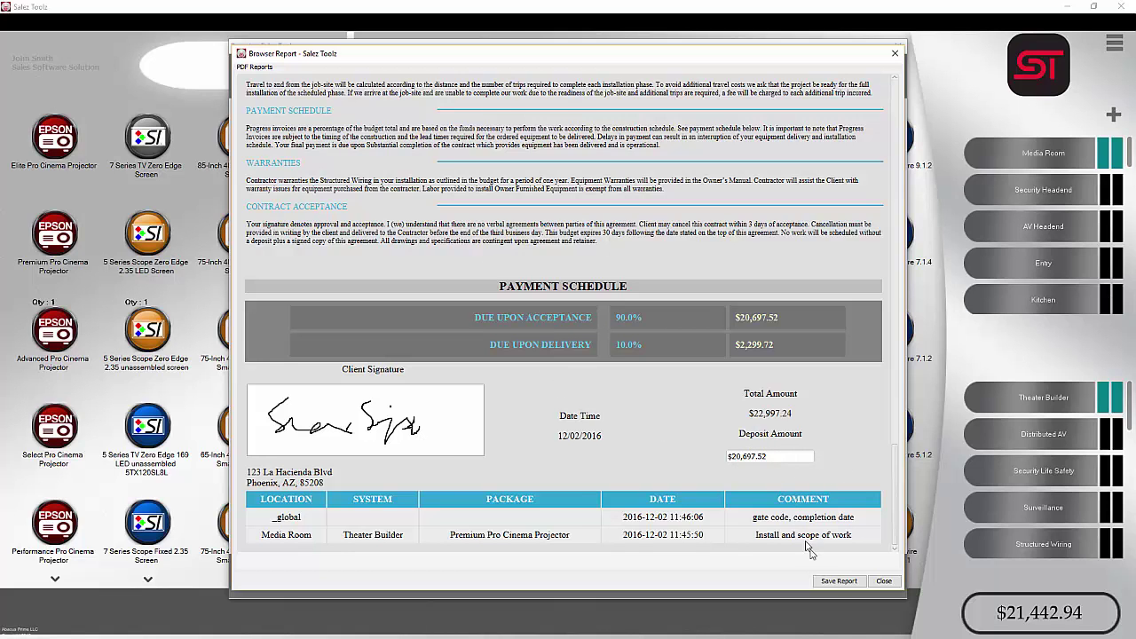
Step: Save the signed proposal as a PDF named Theater Builder and review the saved file through to its signature page
{"action": "left_click", "coordinate": [833, 586]}
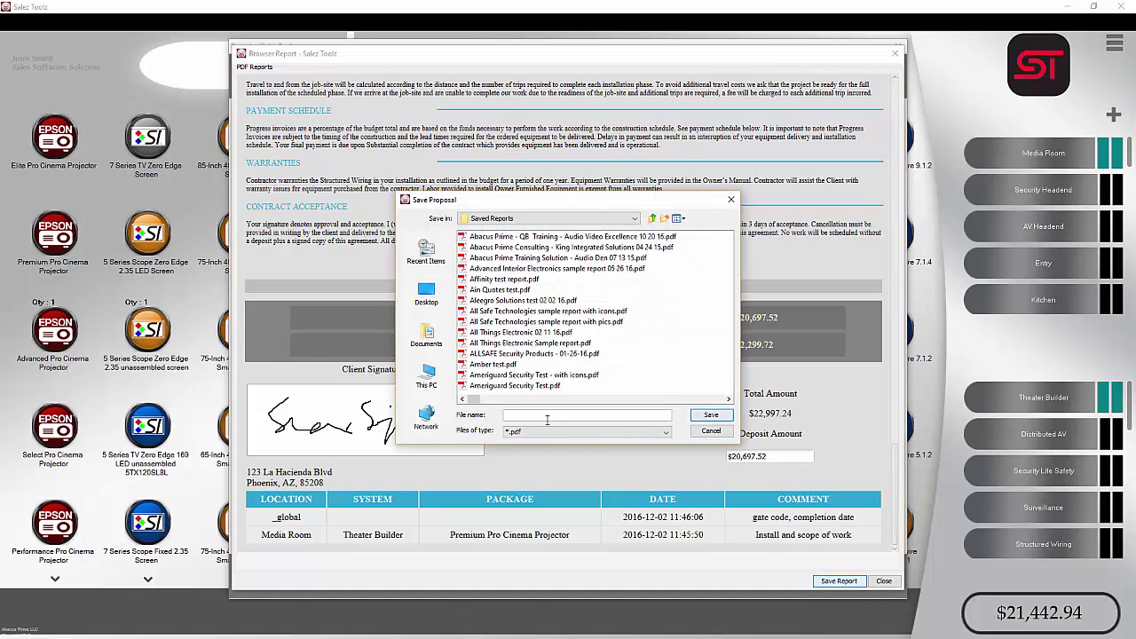
{"action": "type", "text": "Theater Builder"}
{"action": "left_click", "coordinate": [696, 416]}
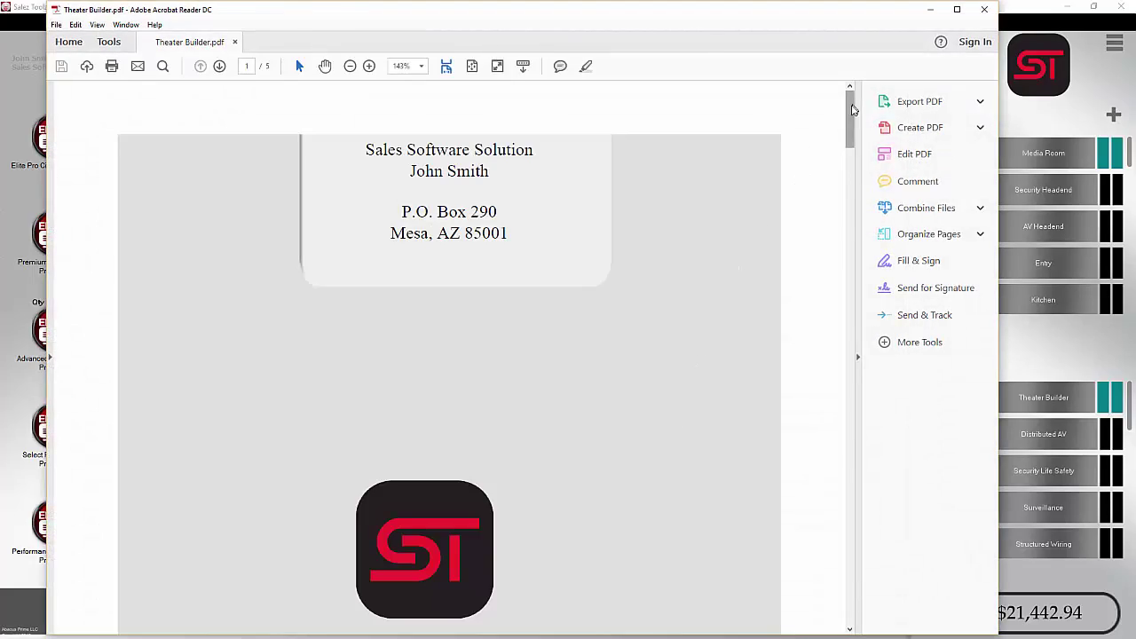
{"action": "mouse_move", "coordinate": [852, 109]}
{"action": "left_mouse_down"}
{"action": "mouse_move", "coordinate": [870, 556]}
{"action": "mouse_move", "coordinate": [858, 545]}
{"action": "left_mouse_up"}
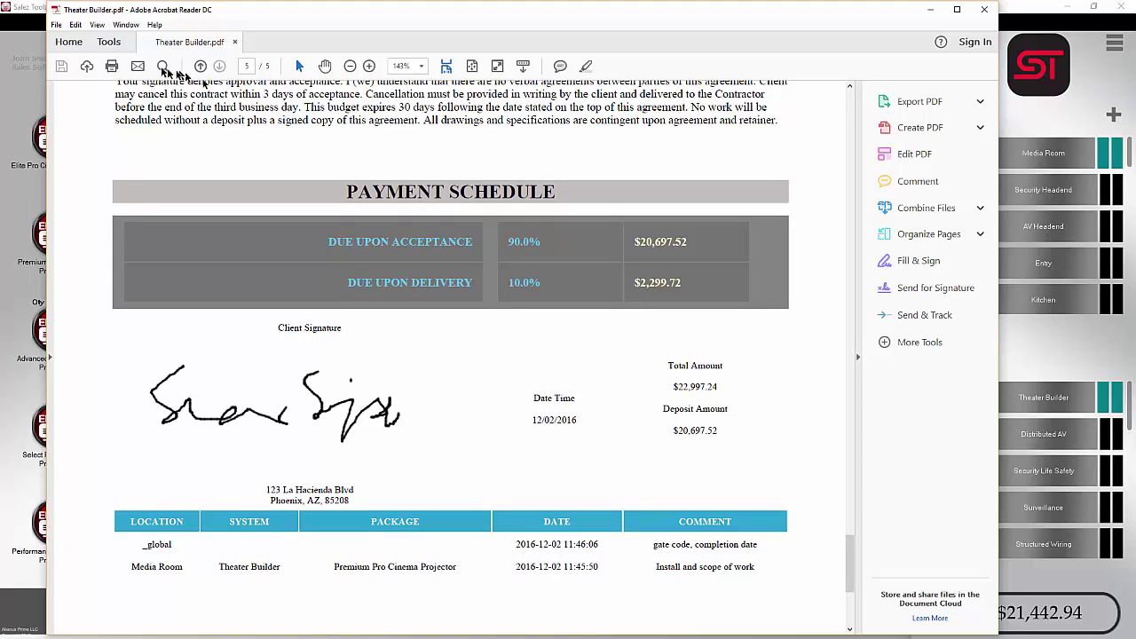
Step: Attach the Theater Builder PDF to a new email using the default email application, Microsoft Outlook
{"action": "left_click", "coordinate": [141, 69]}
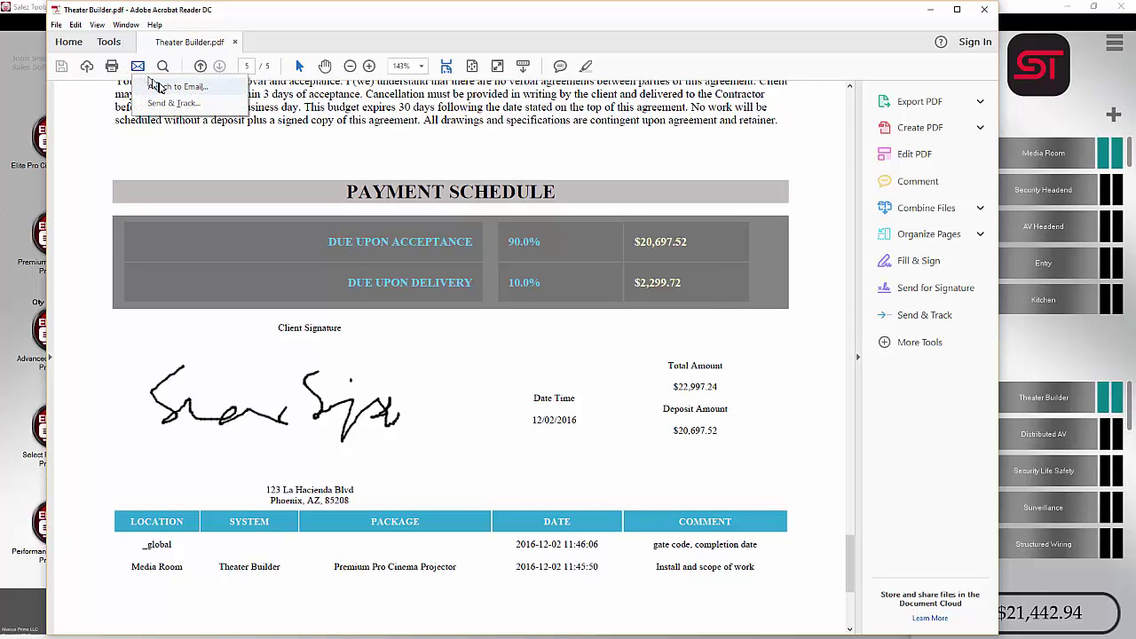
{"action": "left_click", "coordinate": [158, 85]}
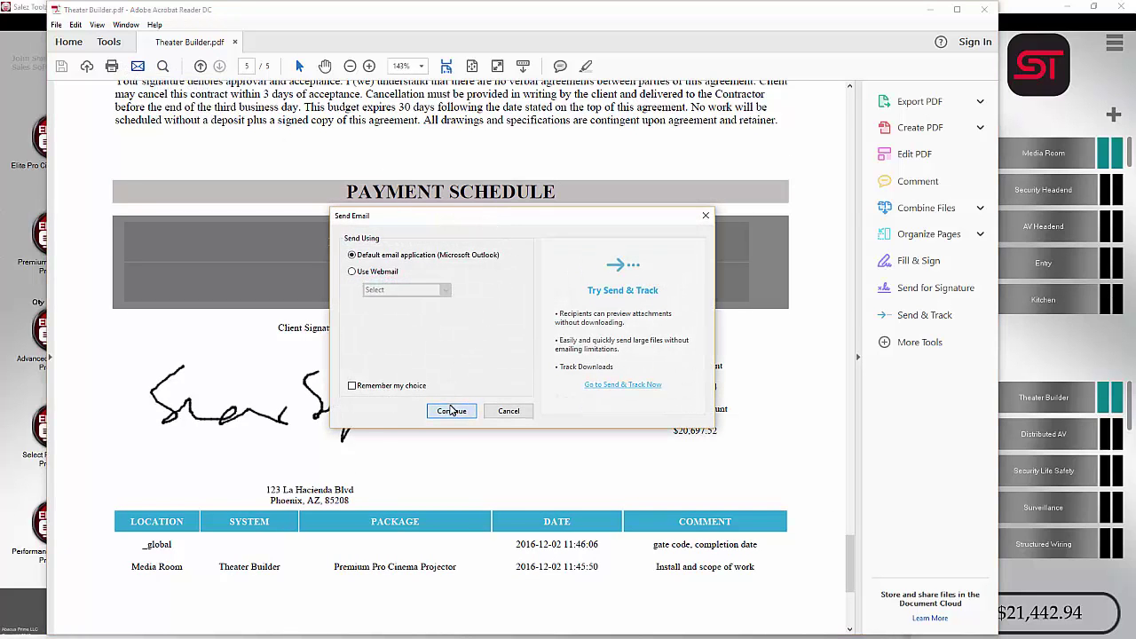
{"action": "left_click", "coordinate": [451, 406]}
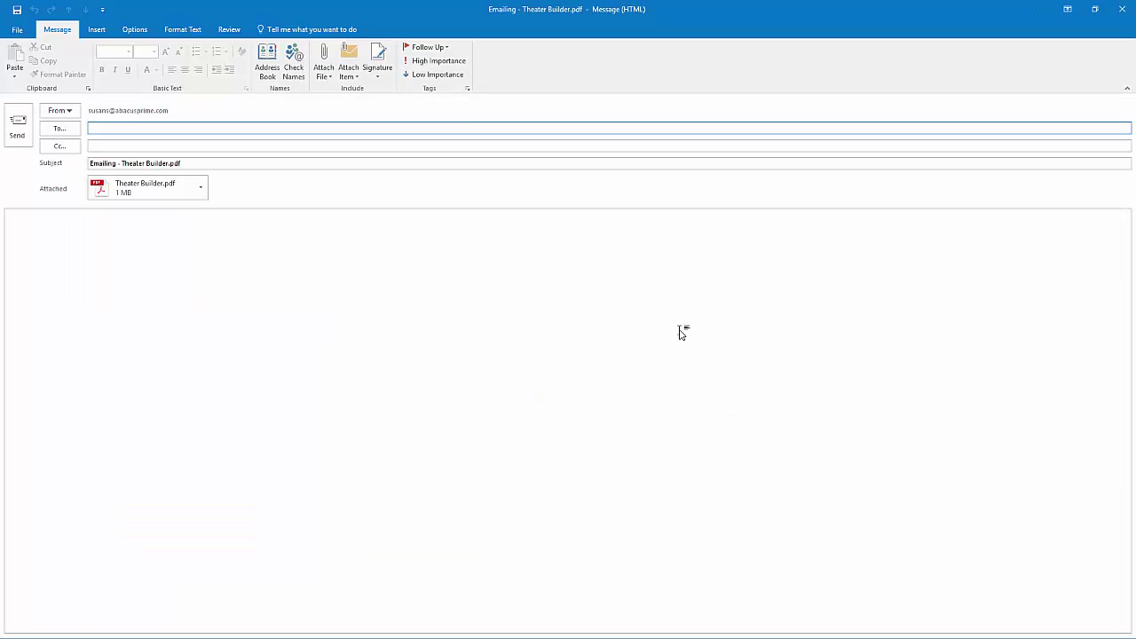
Step: Close the unsent email and the PDF, and return to the report selection in Salez Toolz
{"action": "left_click", "coordinate": [1121, 8]}
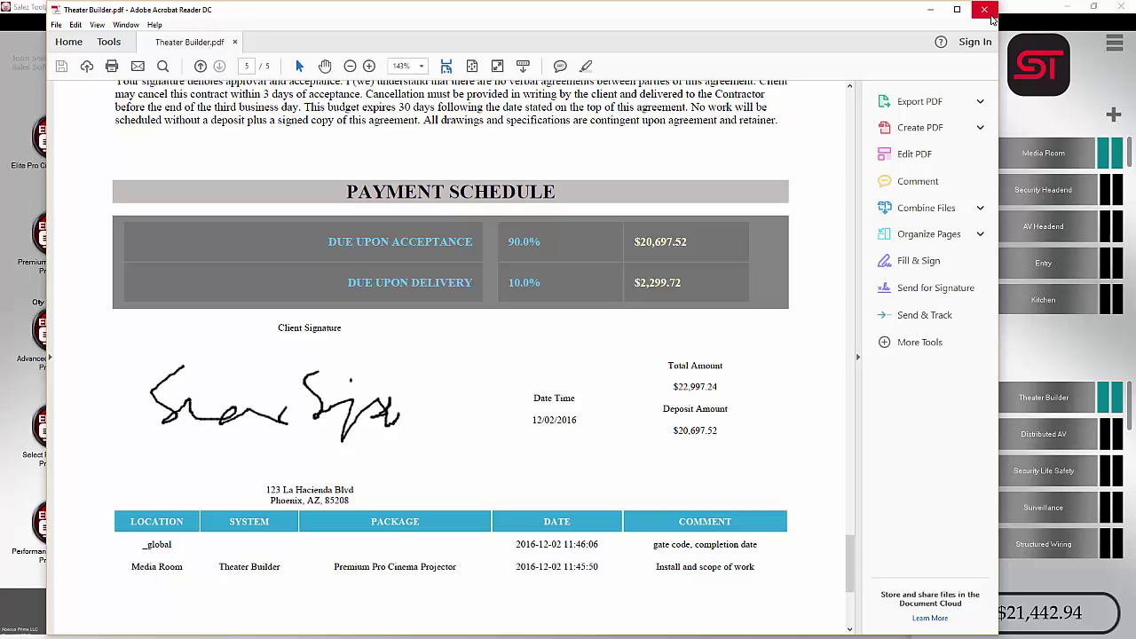
{"action": "left_click", "coordinate": [984, 10]}
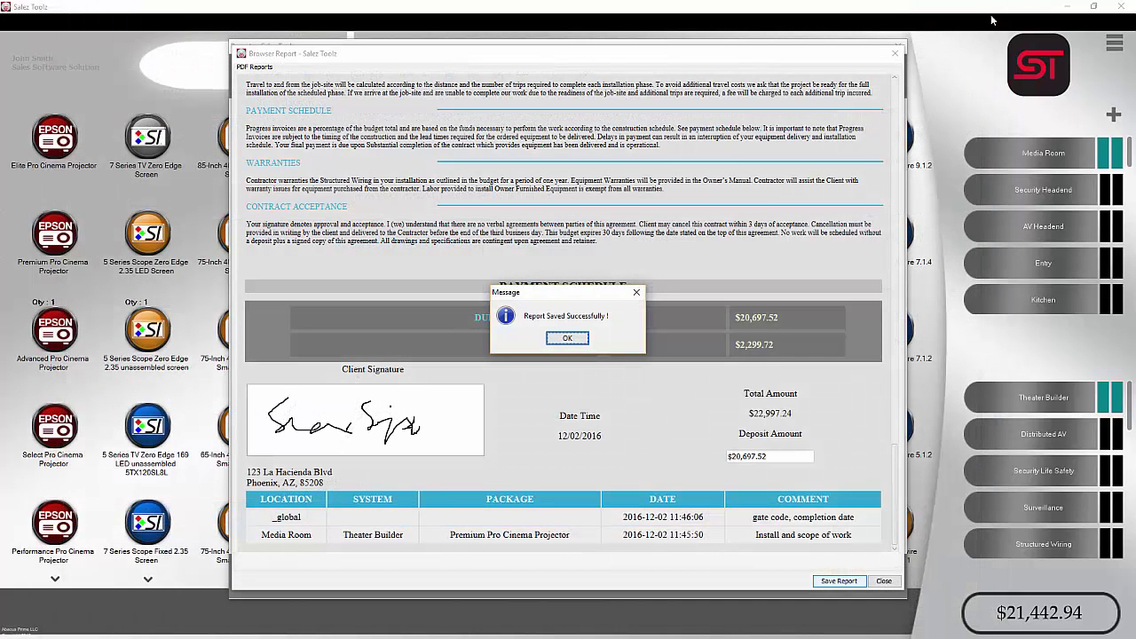
{"action": "left_click", "coordinate": [568, 339]}
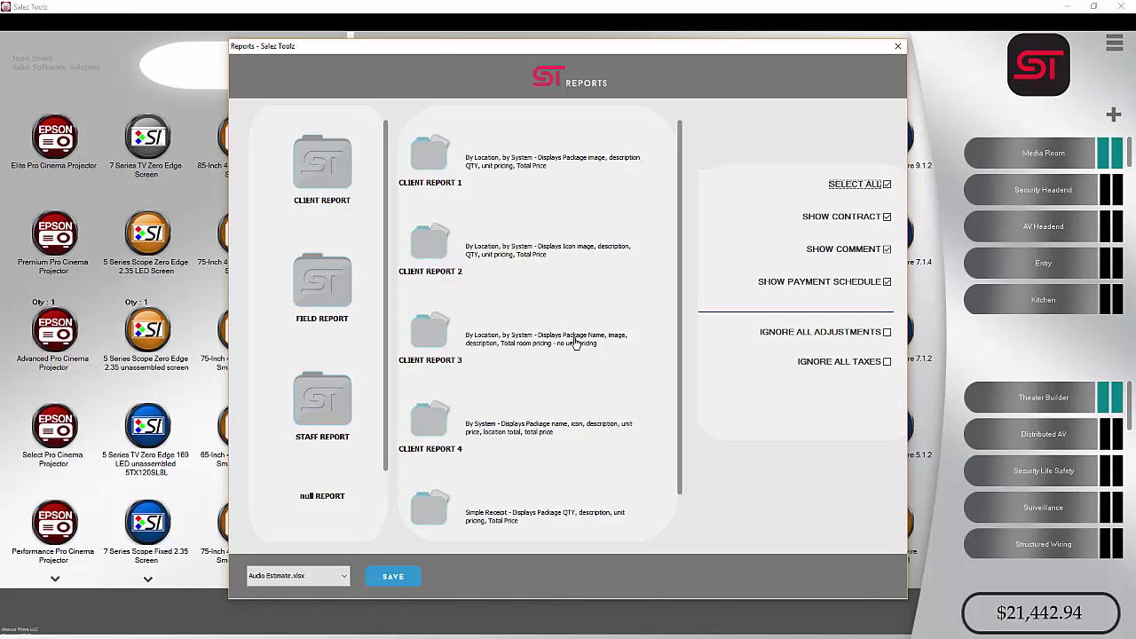